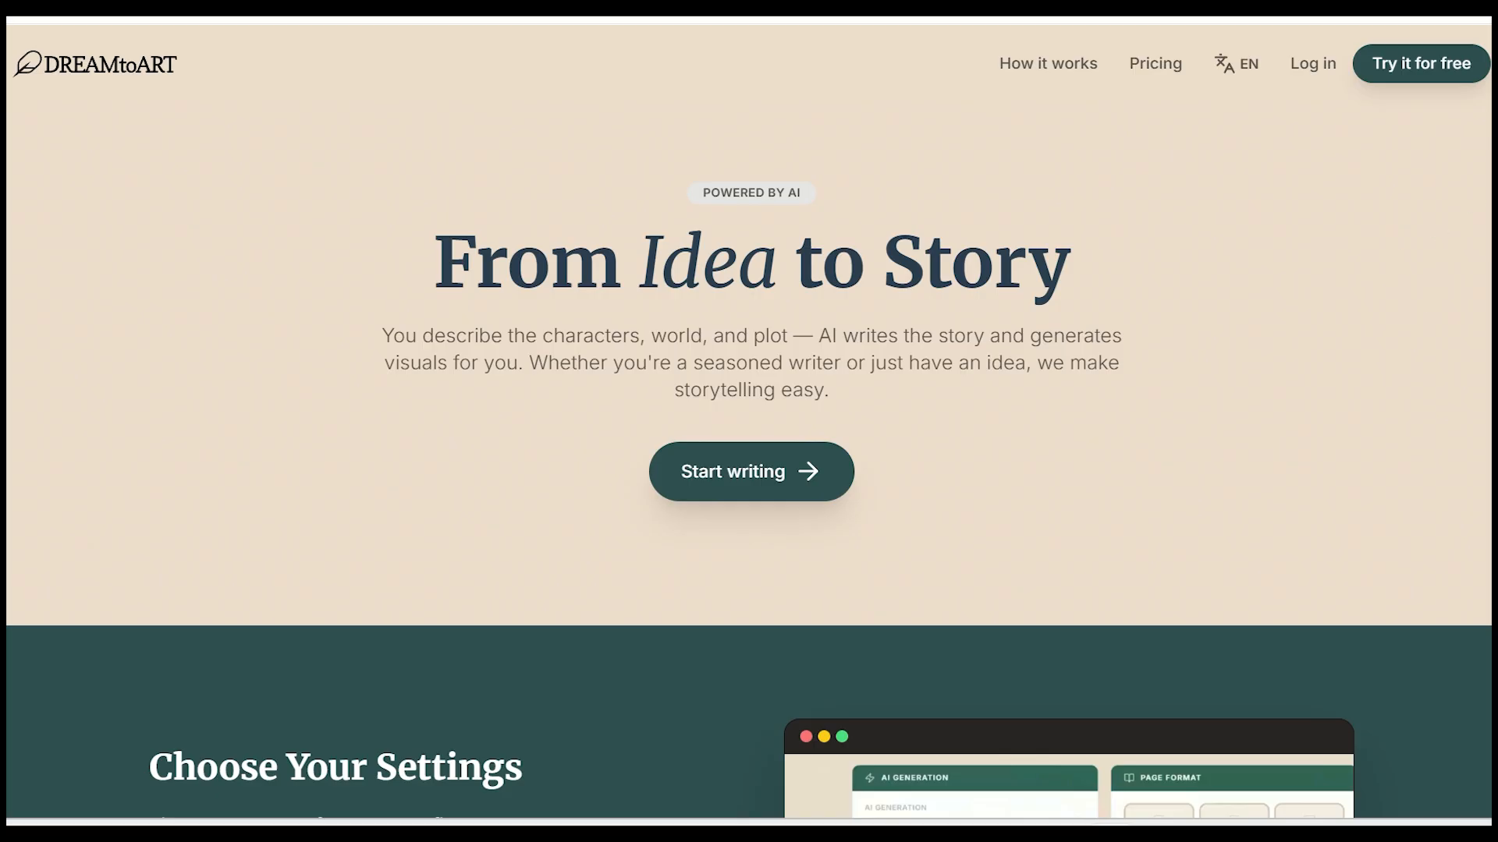
Start the free sign-up from the landing page and continue with a Google account
{"action": "scroll", "coordinate": [749, 496], "scroll_direction": "down", "scroll_amount": 4}
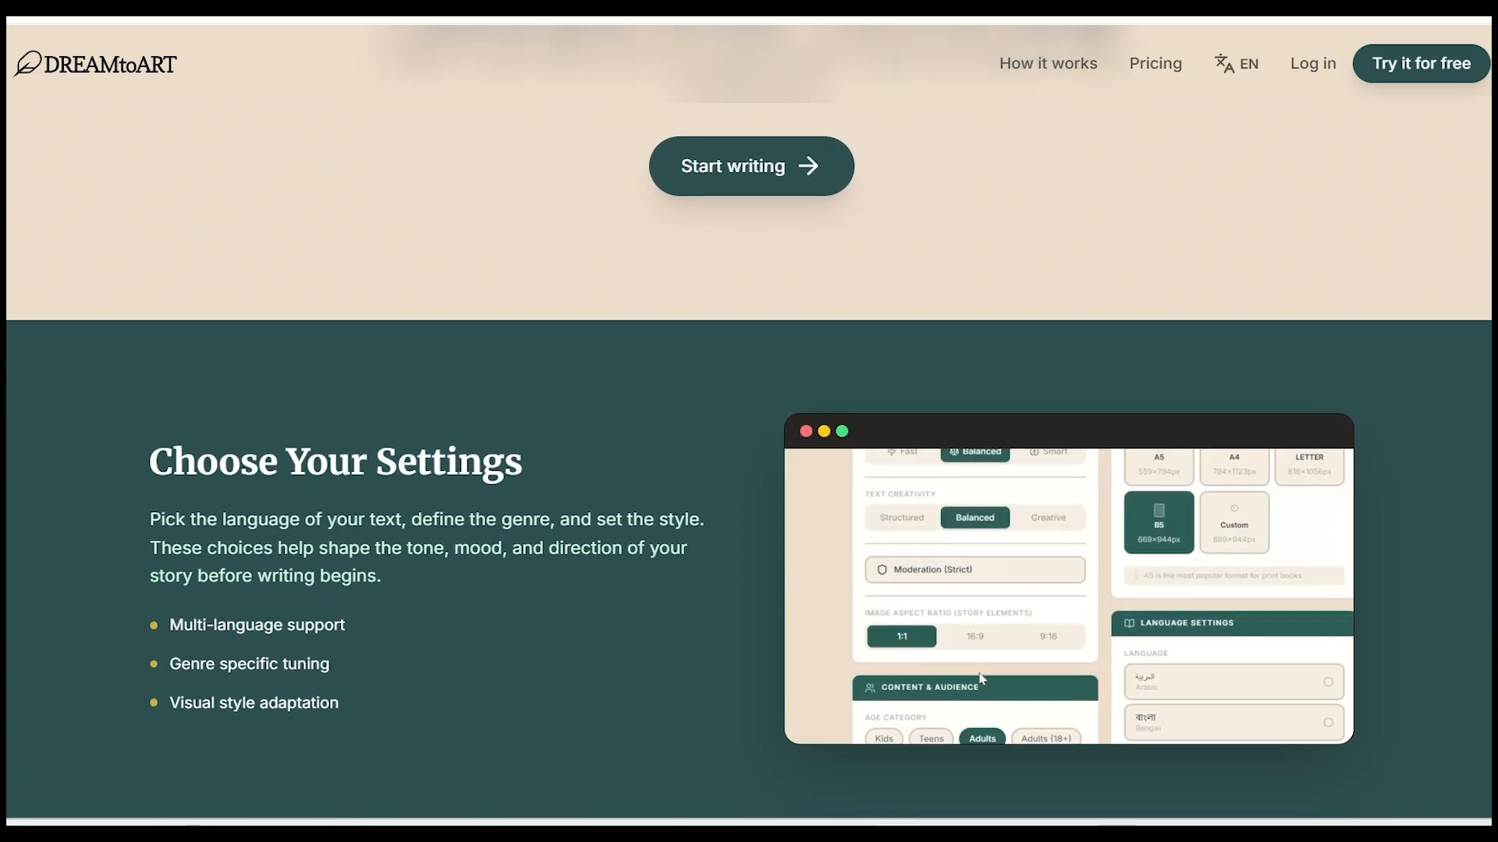
{"action": "scroll", "coordinate": [749, 468], "scroll_direction": "down", "scroll_amount": 3}
{"action": "scroll", "coordinate": [749, 421], "scroll_direction": "down", "scroll_amount": 2}
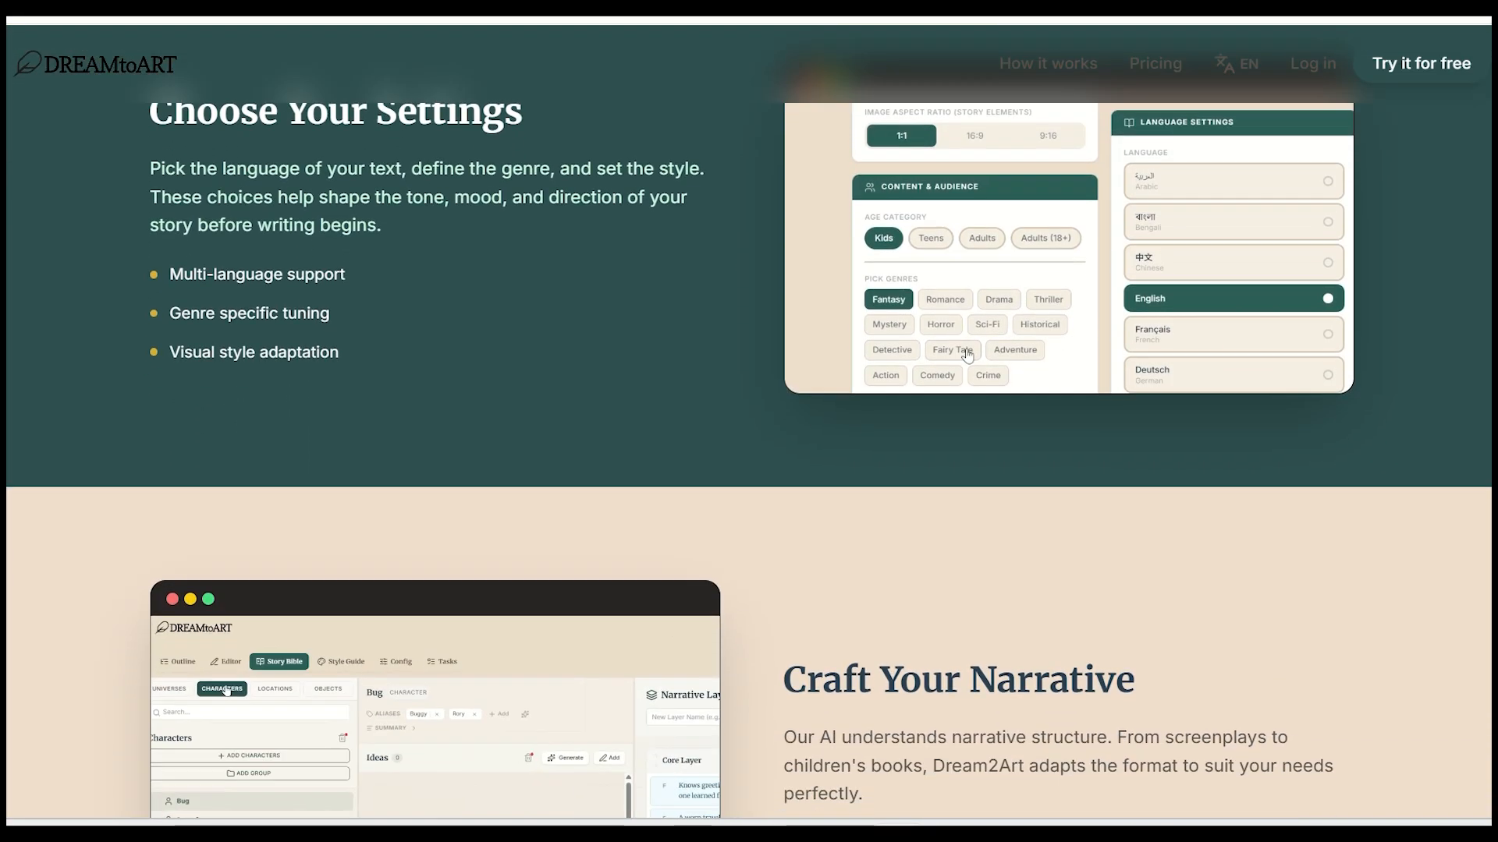
{"action": "scroll", "coordinate": [749, 421], "scroll_direction": "up", "scroll_amount": 7}
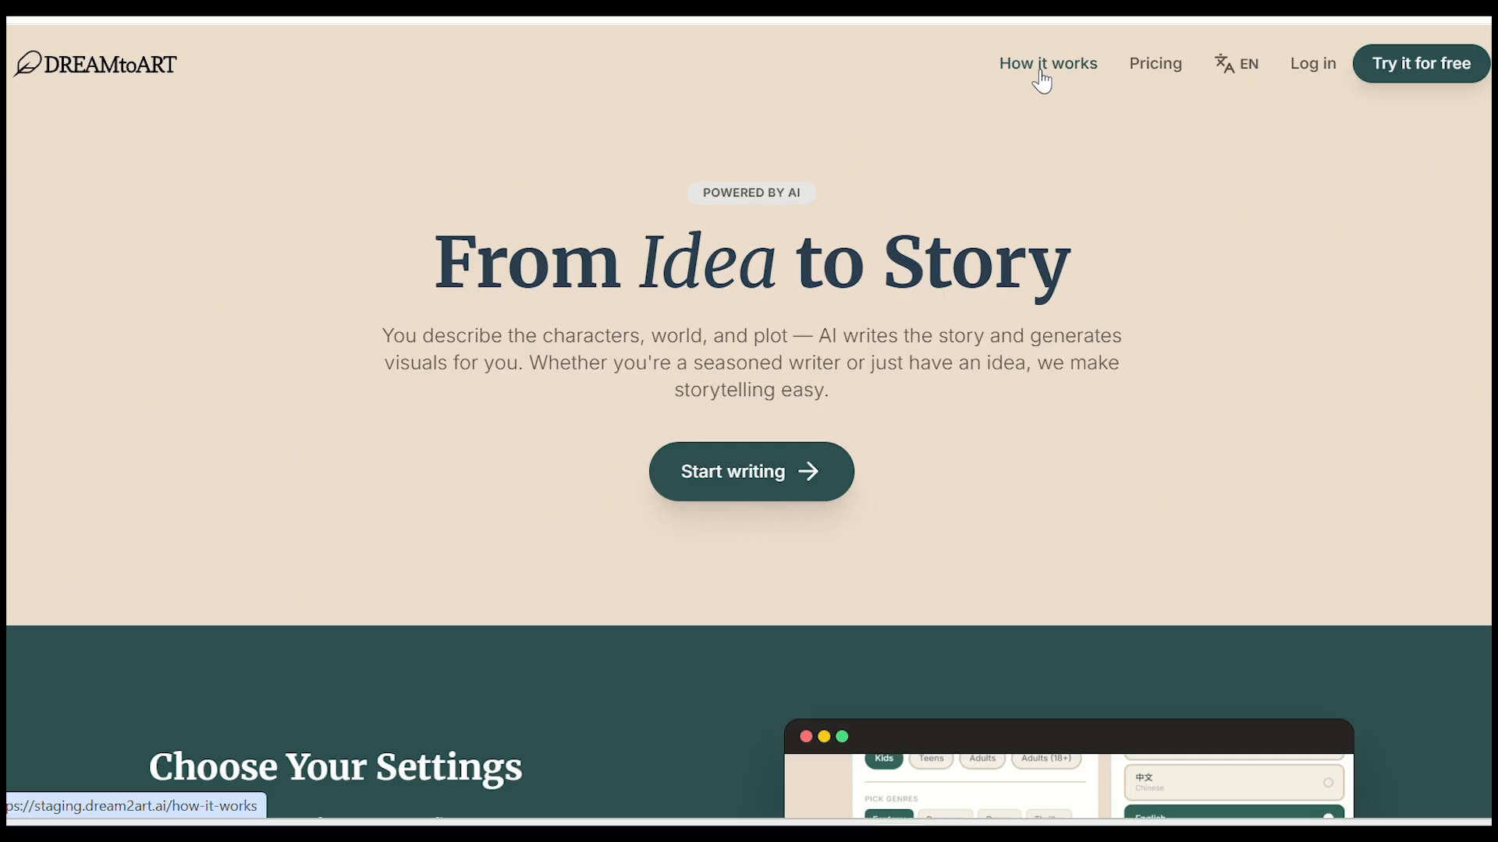
{"action": "left_click", "coordinate": [1439, 70]}
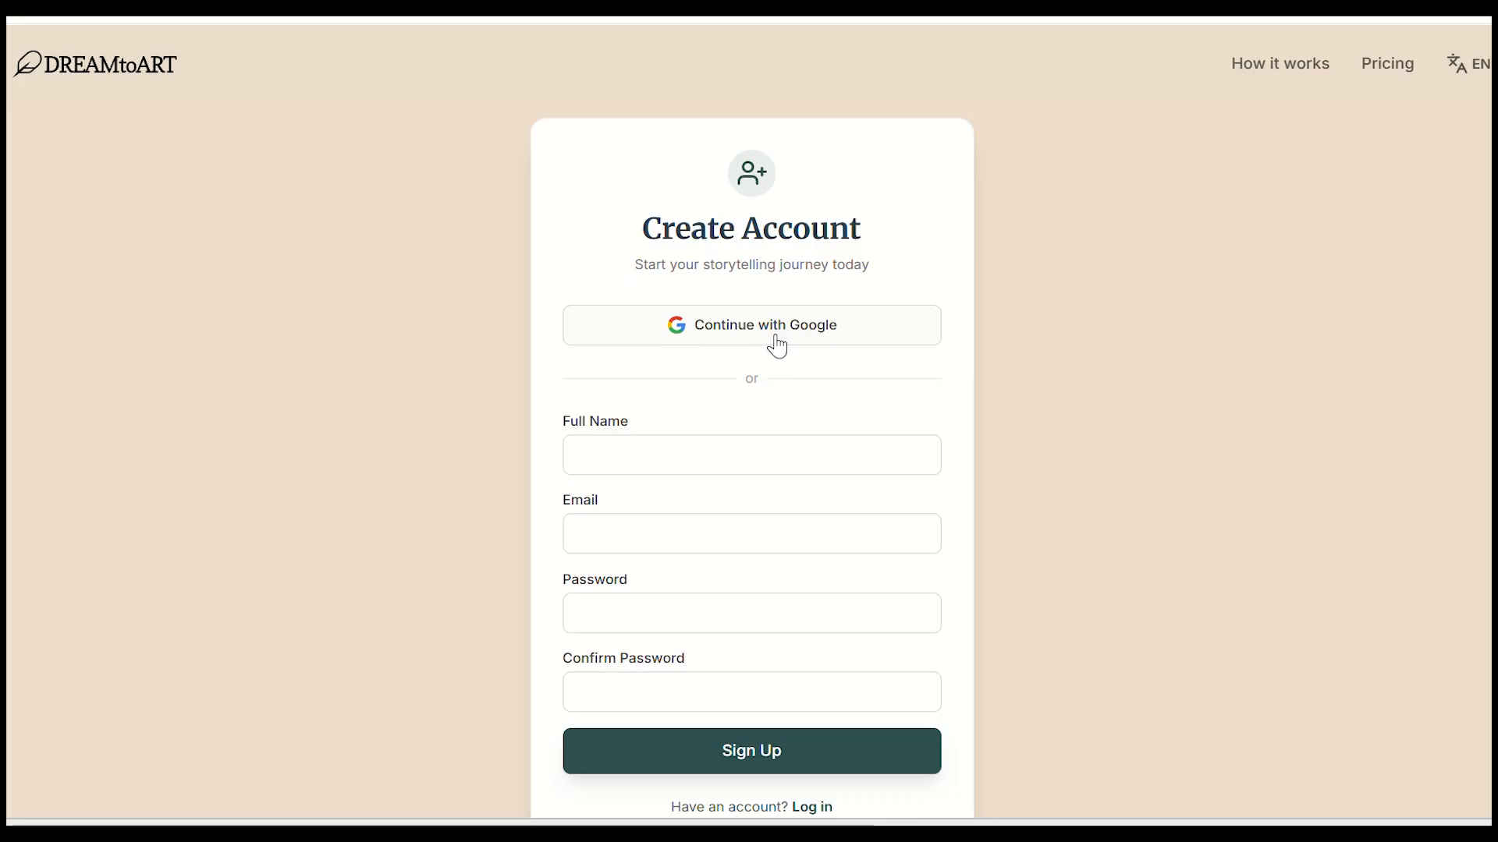
{"action": "left_click", "coordinate": [704, 337]}
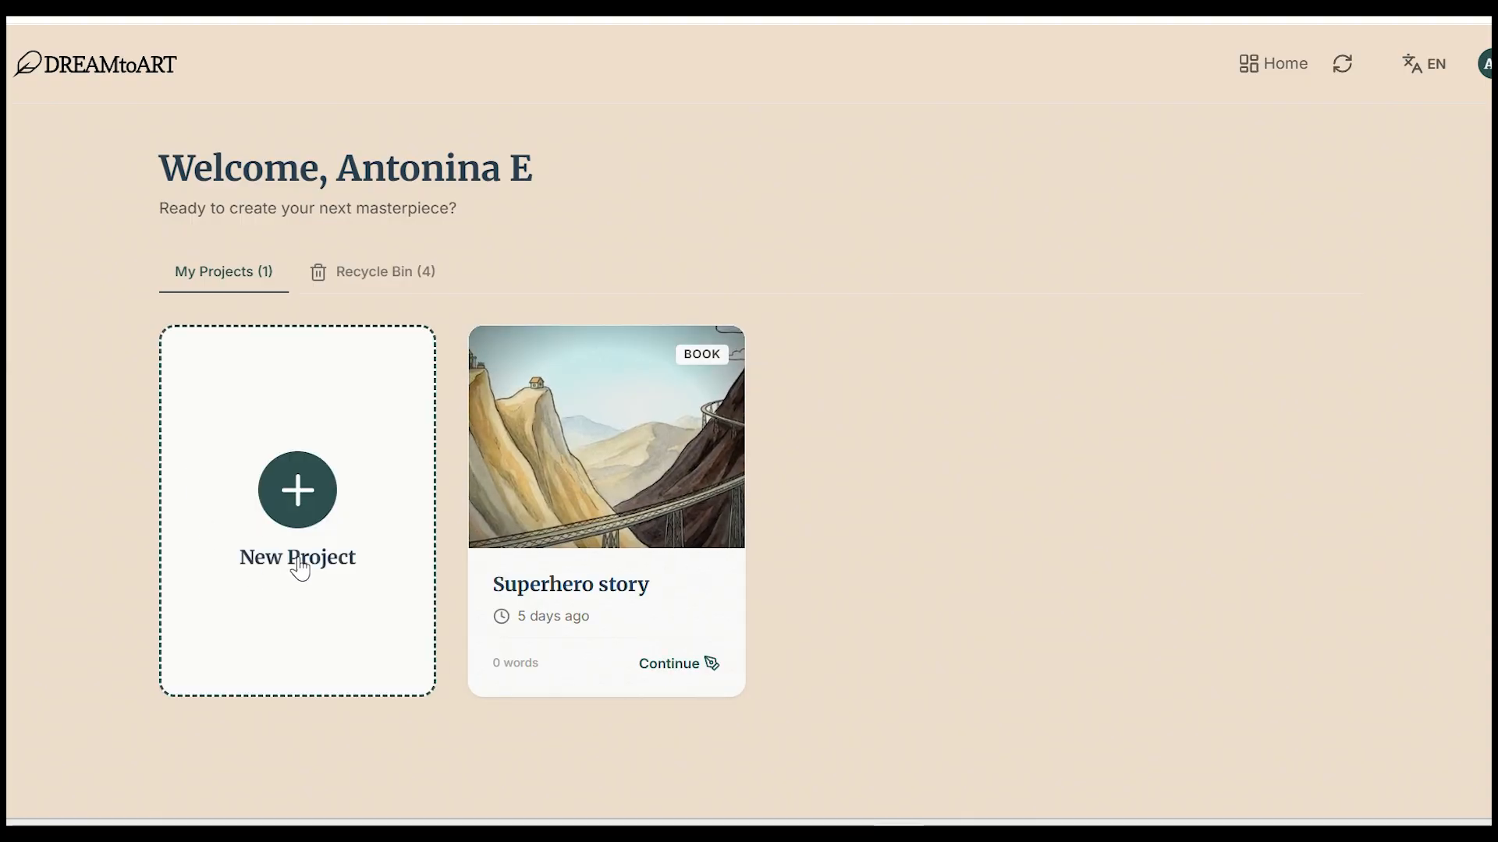
Start a new project and name the story "The first star of Elarion"
{"action": "left_click", "coordinate": [298, 487]}
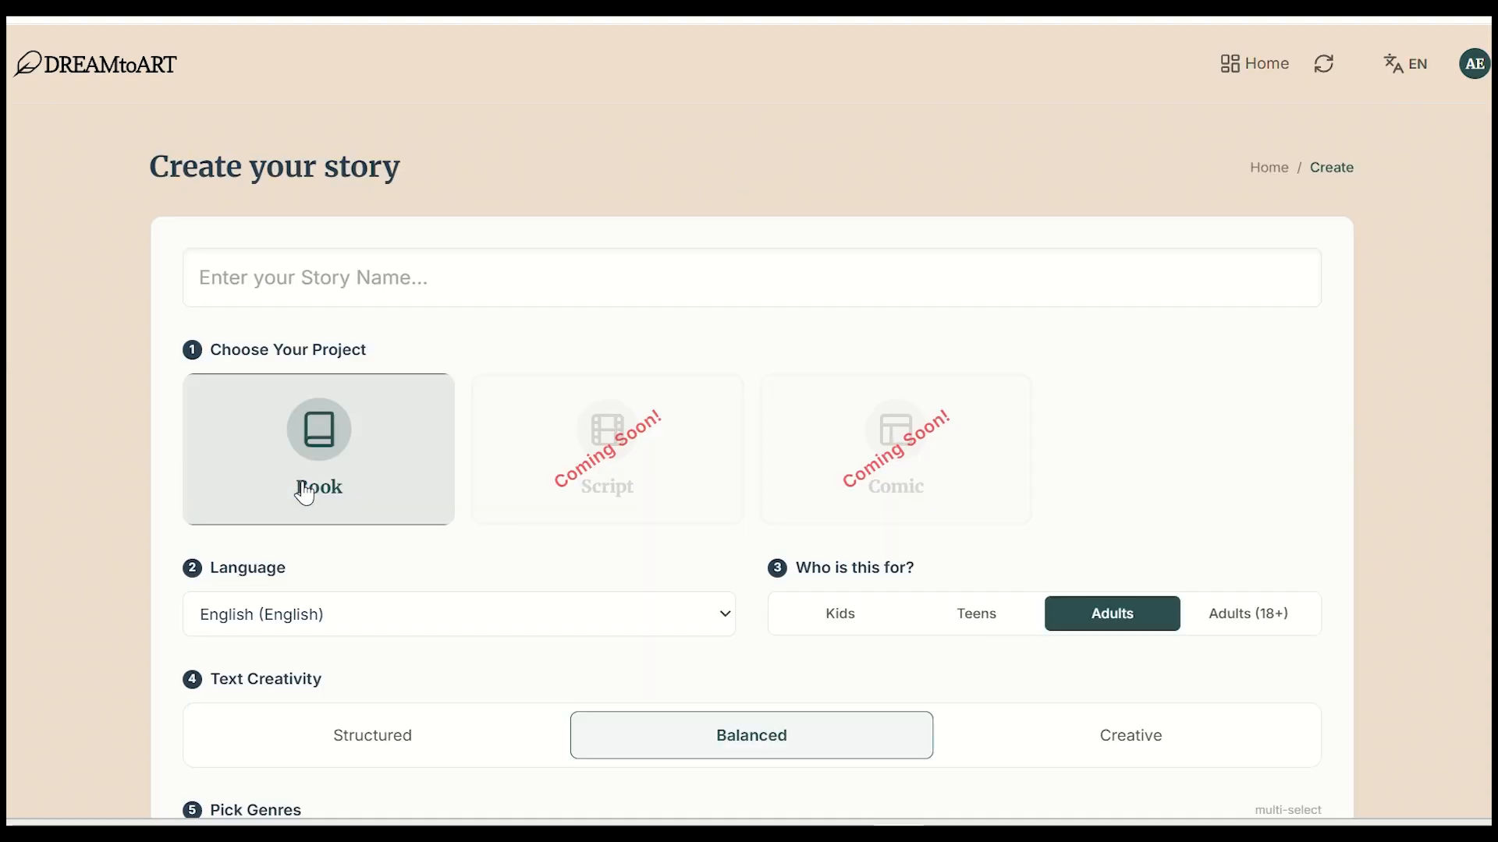
{"action": "left_click", "coordinate": [353, 277]}
{"action": "type", "text": "The first sta"}
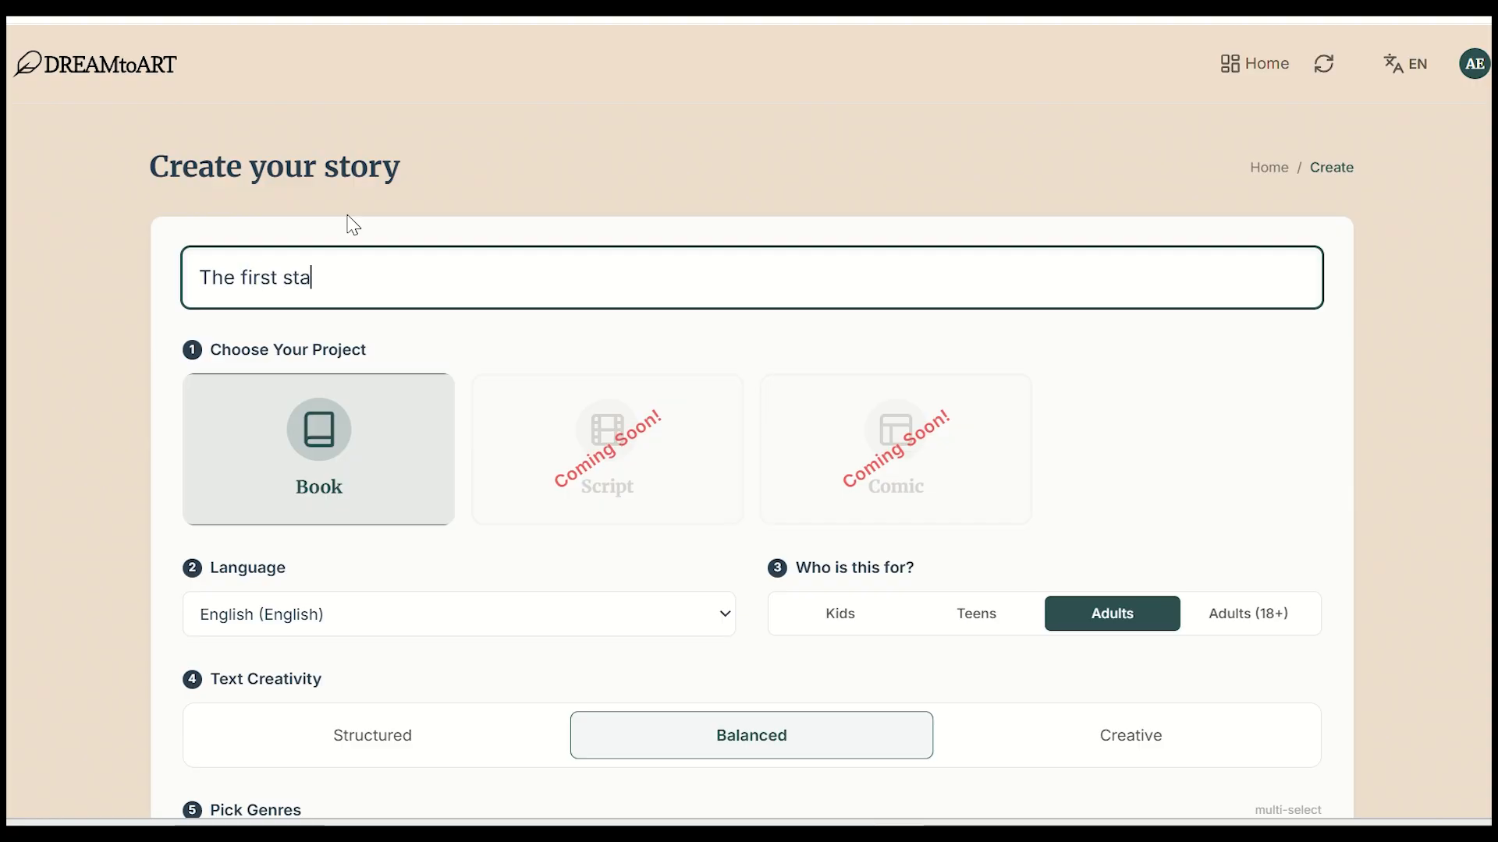
{"action": "type", "text": "r of Elarion"}
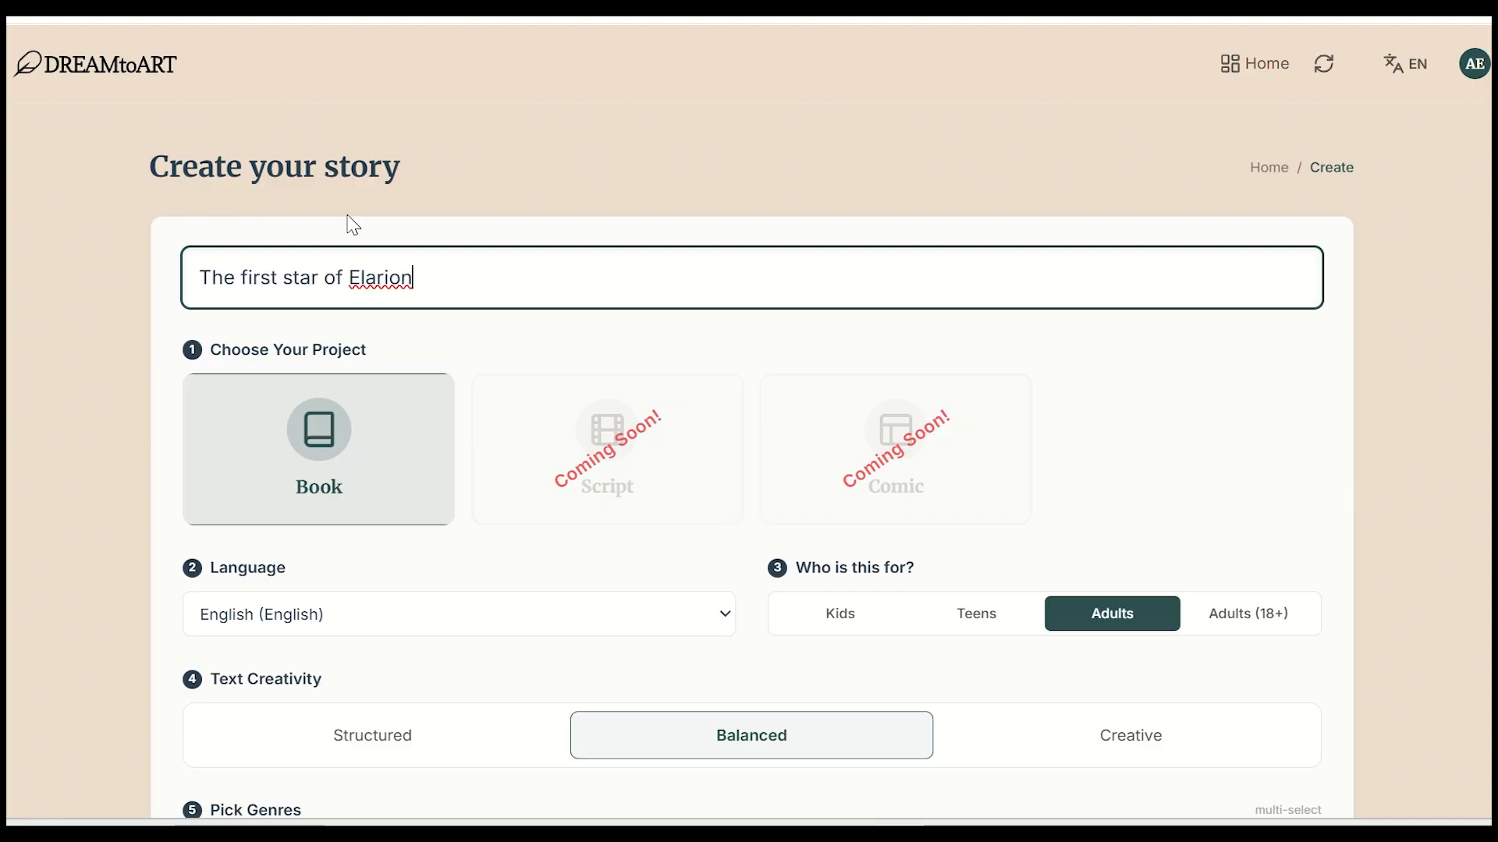
{"action": "left_click", "coordinate": [443, 240]}
Choose Fantasy and Fairy Tale as the story's genres
{"action": "scroll", "coordinate": [324, 485], "scroll_direction": "down", "scroll_amount": 2}
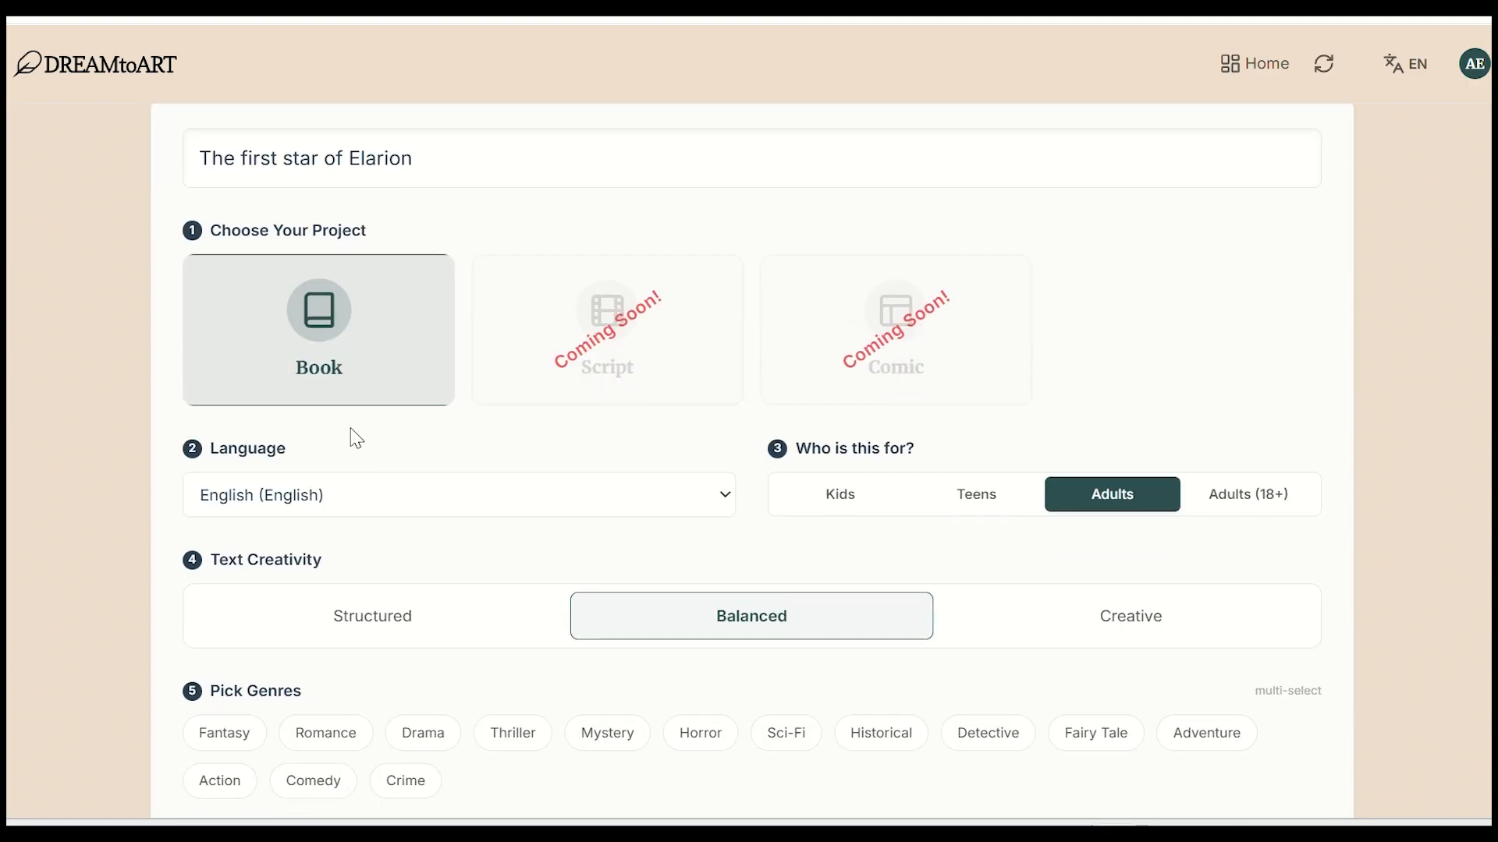
{"action": "scroll", "coordinate": [356, 439], "scroll_direction": "down", "scroll_amount": 3}
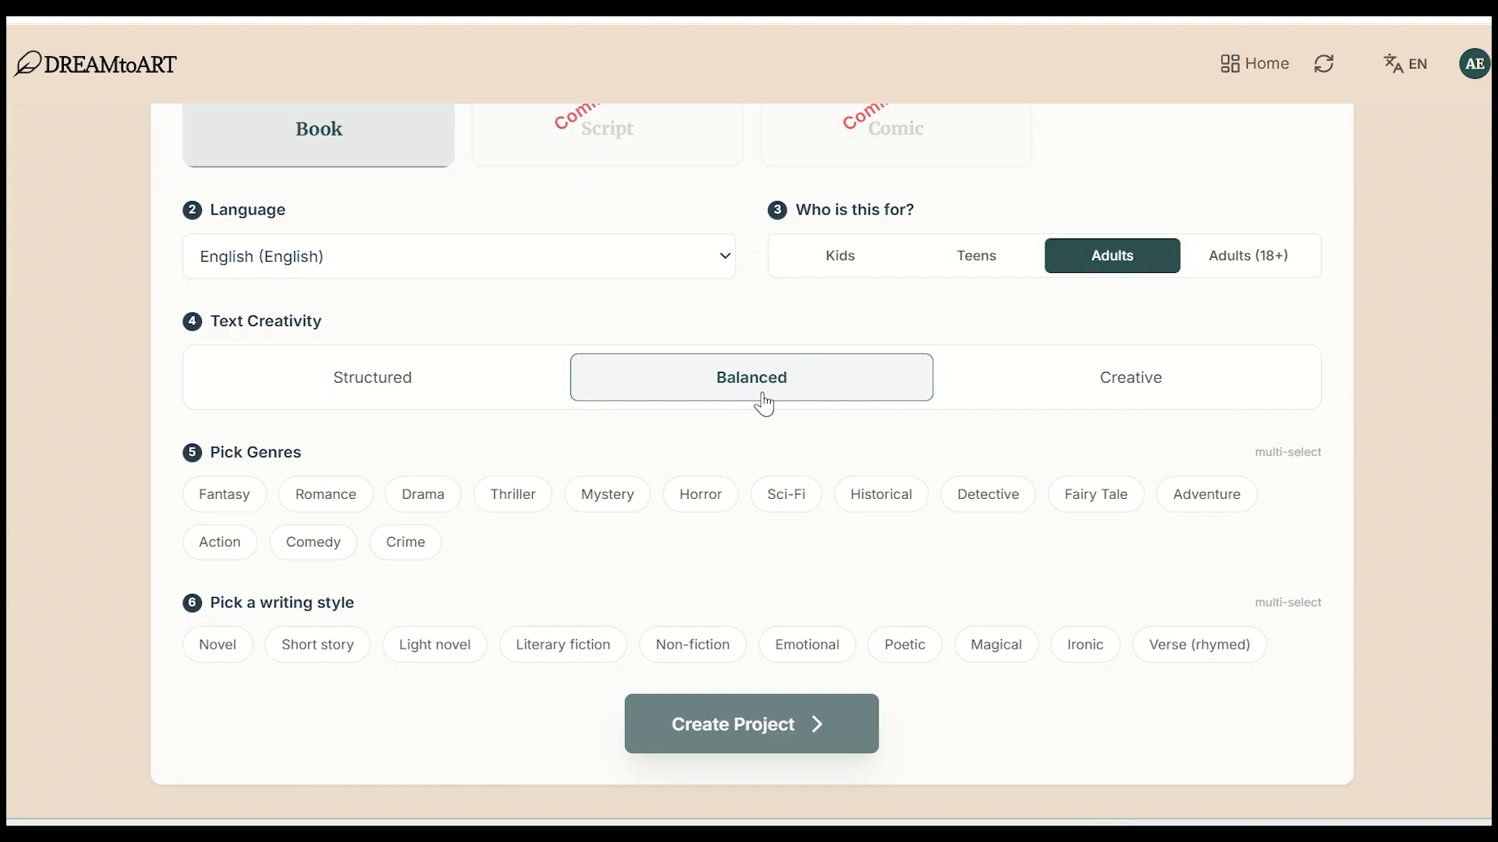
{"action": "left_click", "coordinate": [229, 503]}
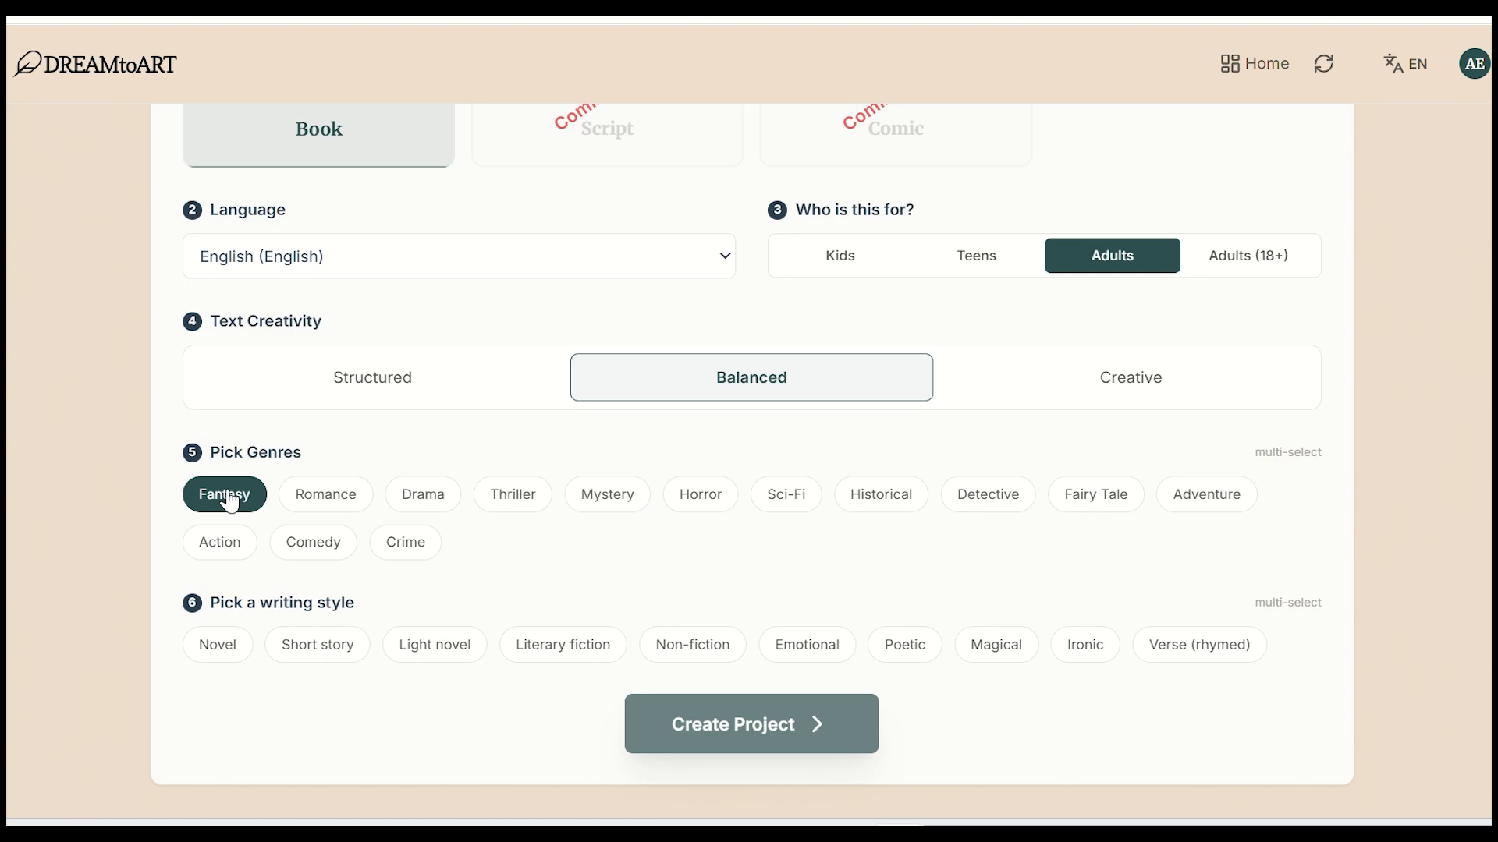
{"action": "left_click", "coordinate": [1099, 504]}
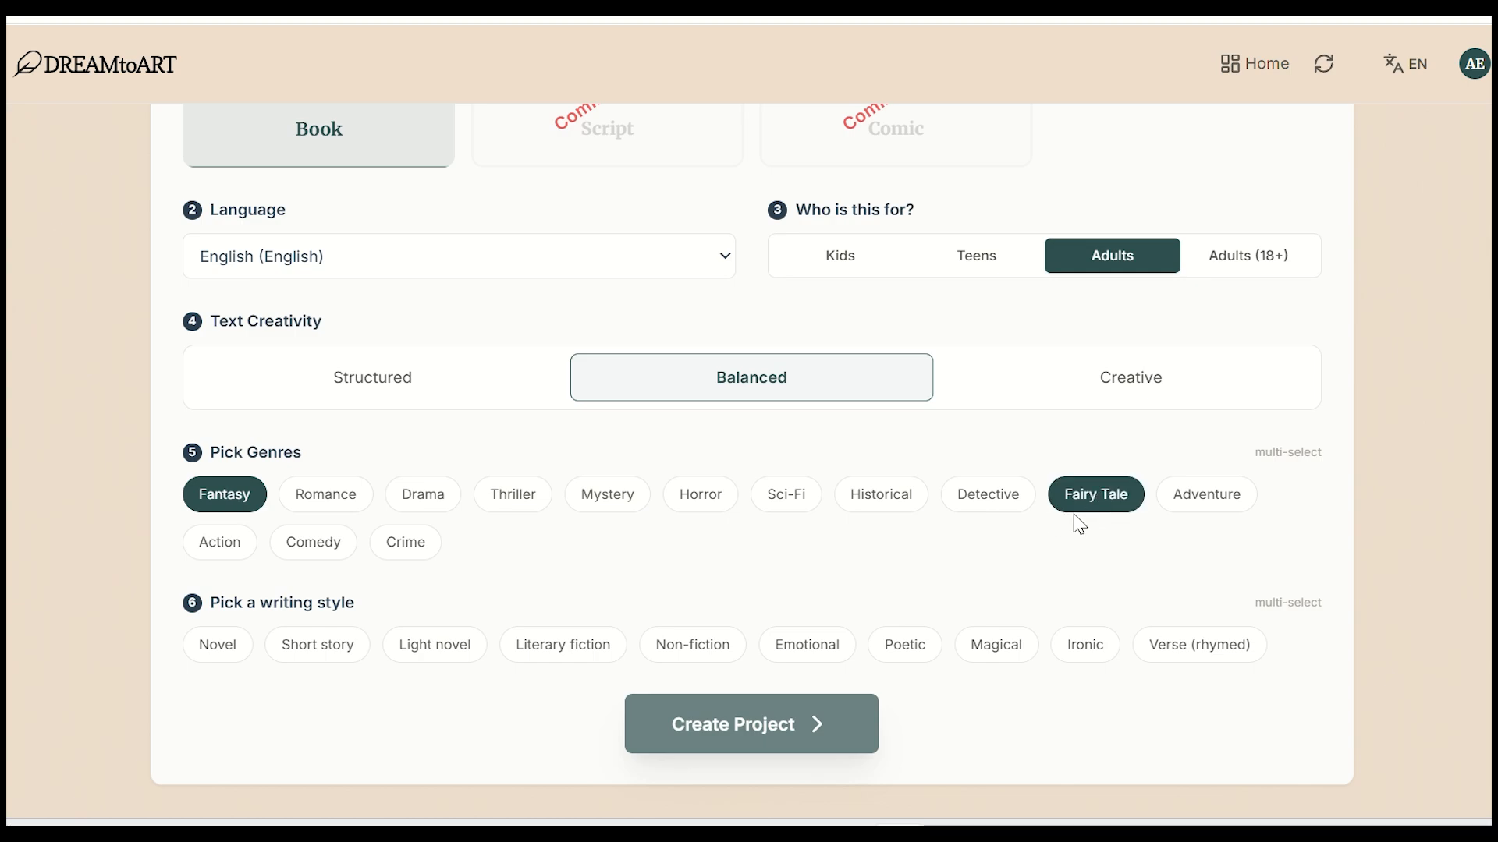
{"action": "scroll", "coordinate": [499, 581], "scroll_direction": "down", "scroll_amount": 1}
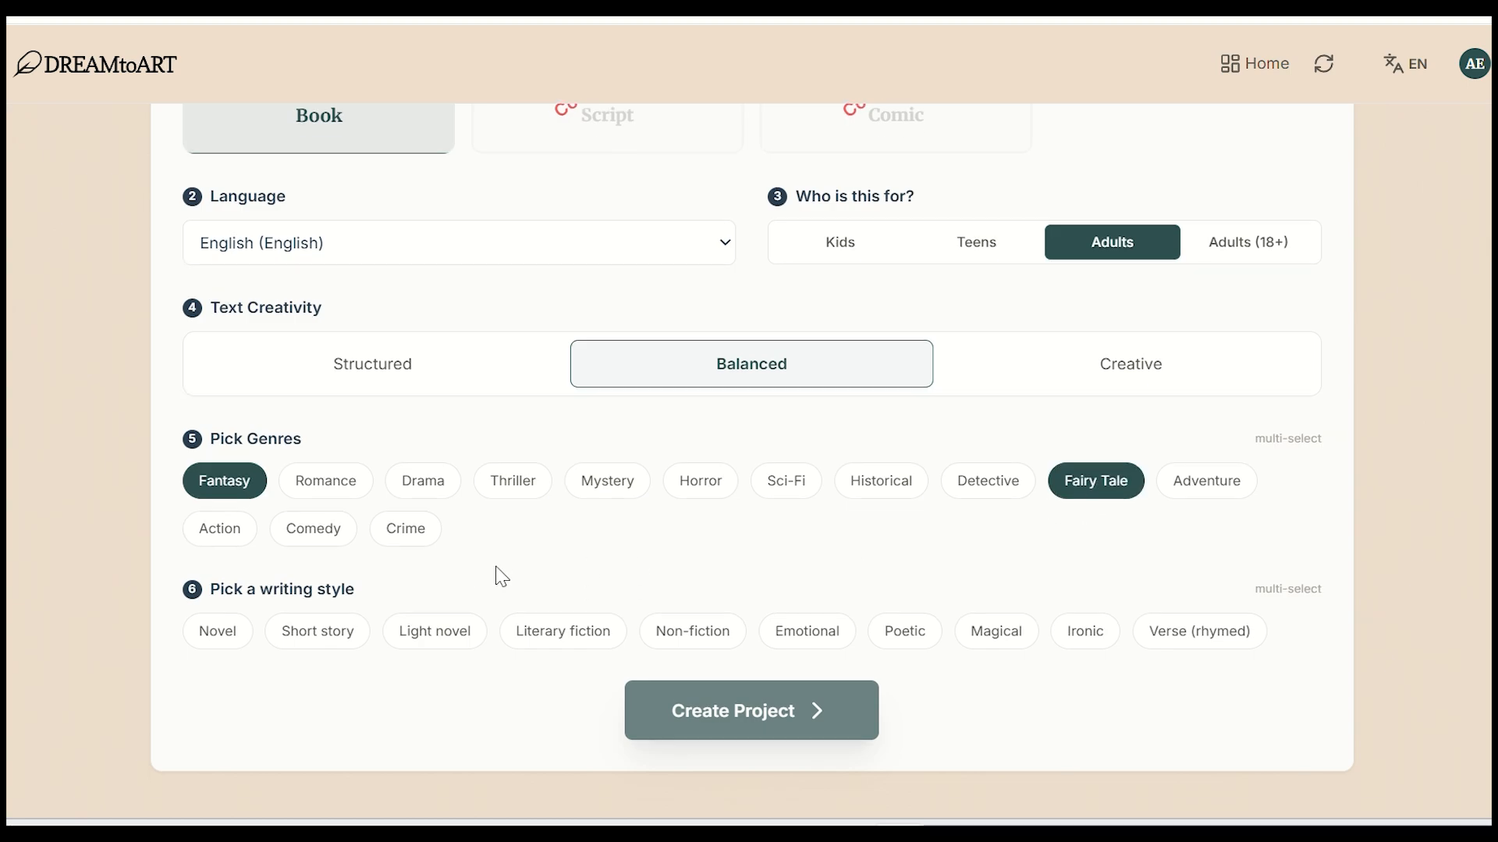
Pick the Magical and Light novel writing styles and create the project
{"action": "left_click", "coordinate": [1018, 639]}
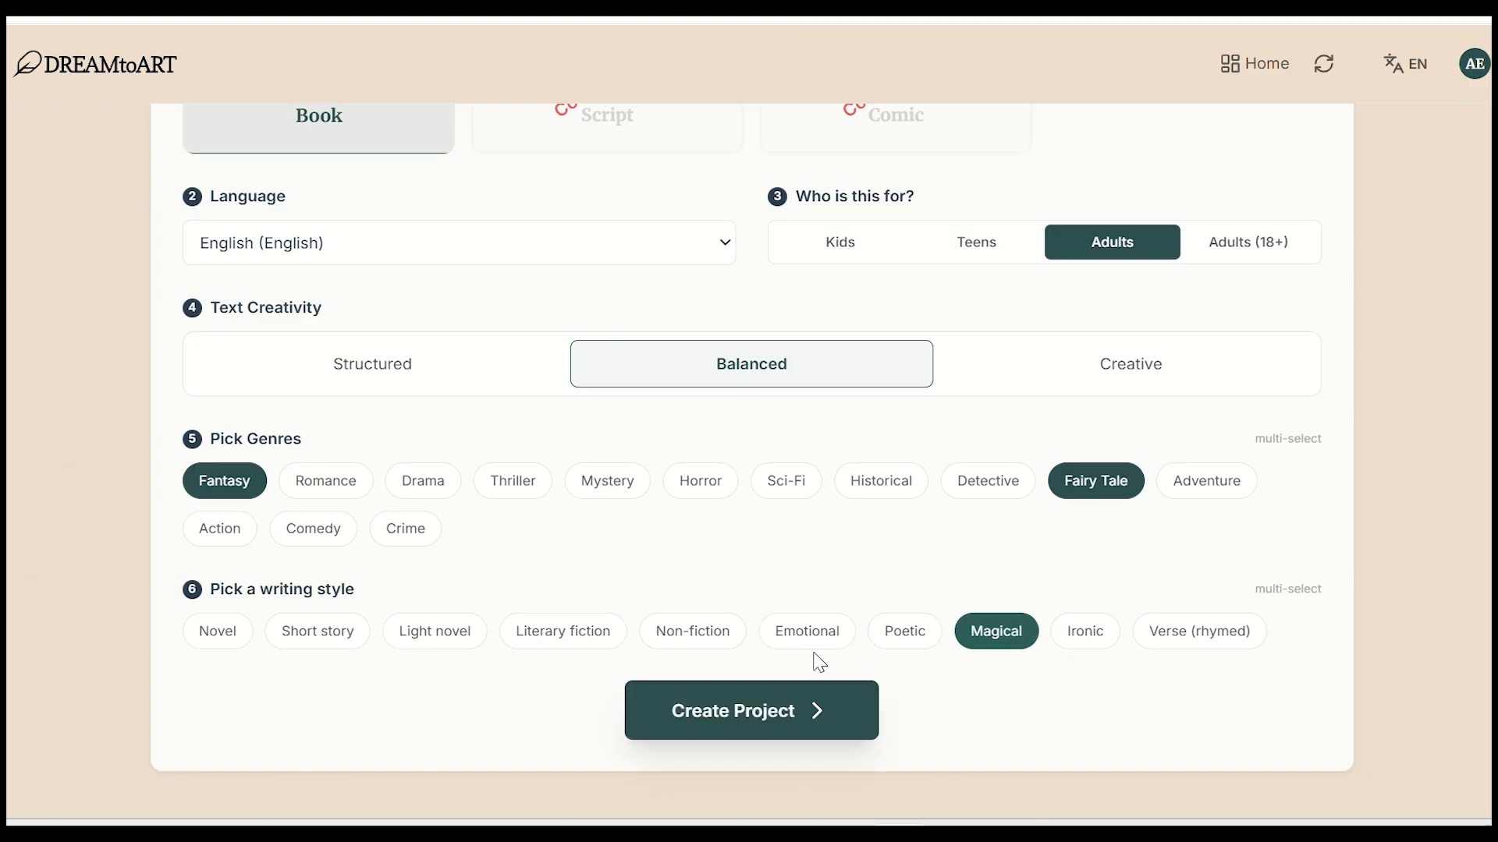
{"action": "left_click", "coordinate": [475, 647]}
{"action": "left_click", "coordinate": [781, 711]}
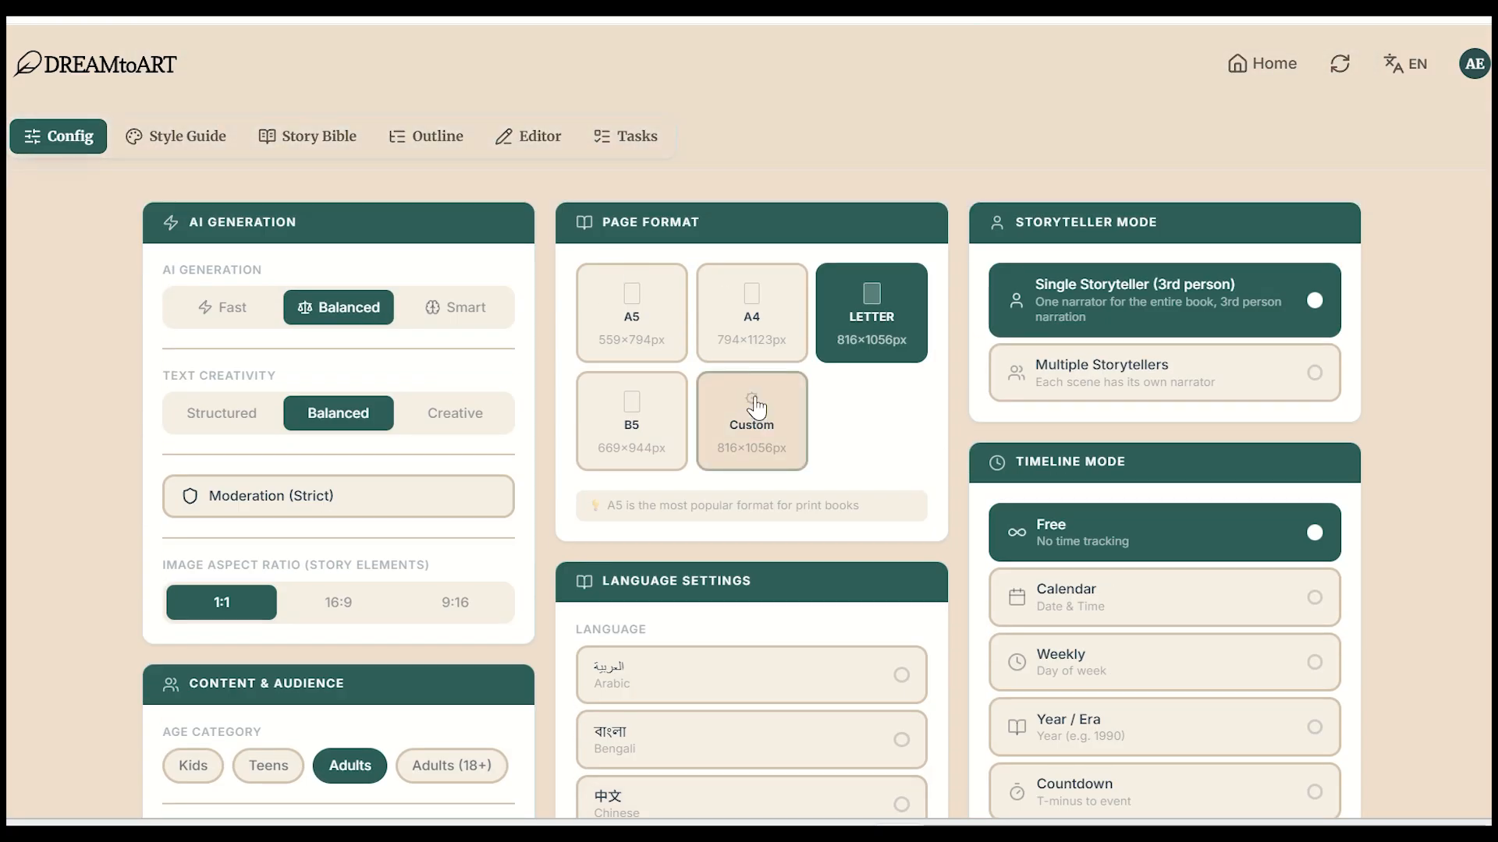
Review the project configuration and set the page format to A5
{"action": "scroll", "coordinate": [437, 451], "scroll_direction": "down", "scroll_amount": 3}
{"action": "scroll", "coordinate": [434, 447], "scroll_direction": "down", "scroll_amount": 3}
{"action": "scroll", "coordinate": [443, 390], "scroll_direction": "up", "scroll_amount": 6}
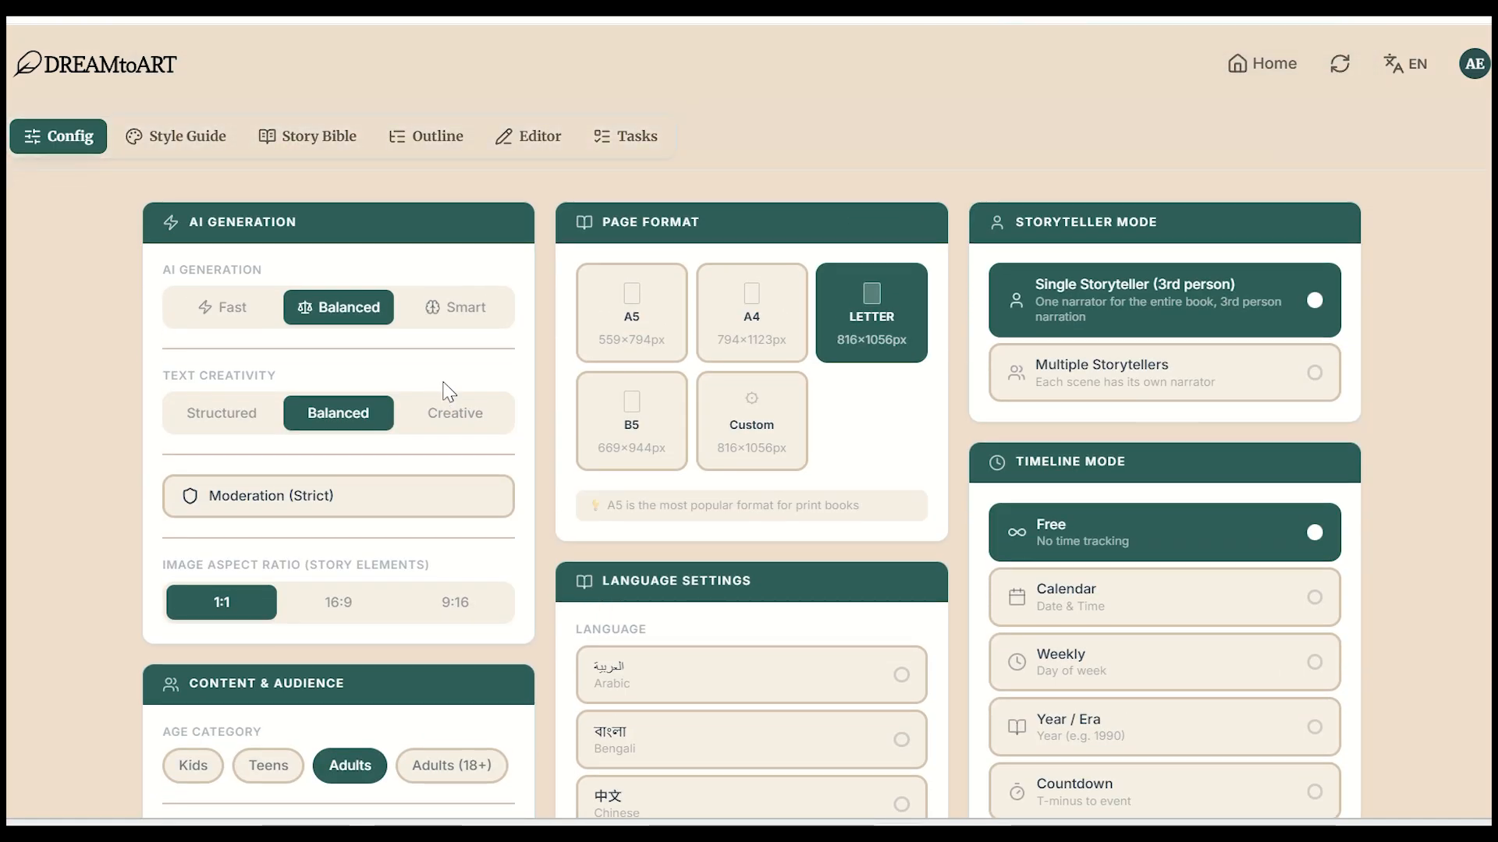
{"action": "scroll", "coordinate": [449, 390], "scroll_direction": "down", "scroll_amount": 3}
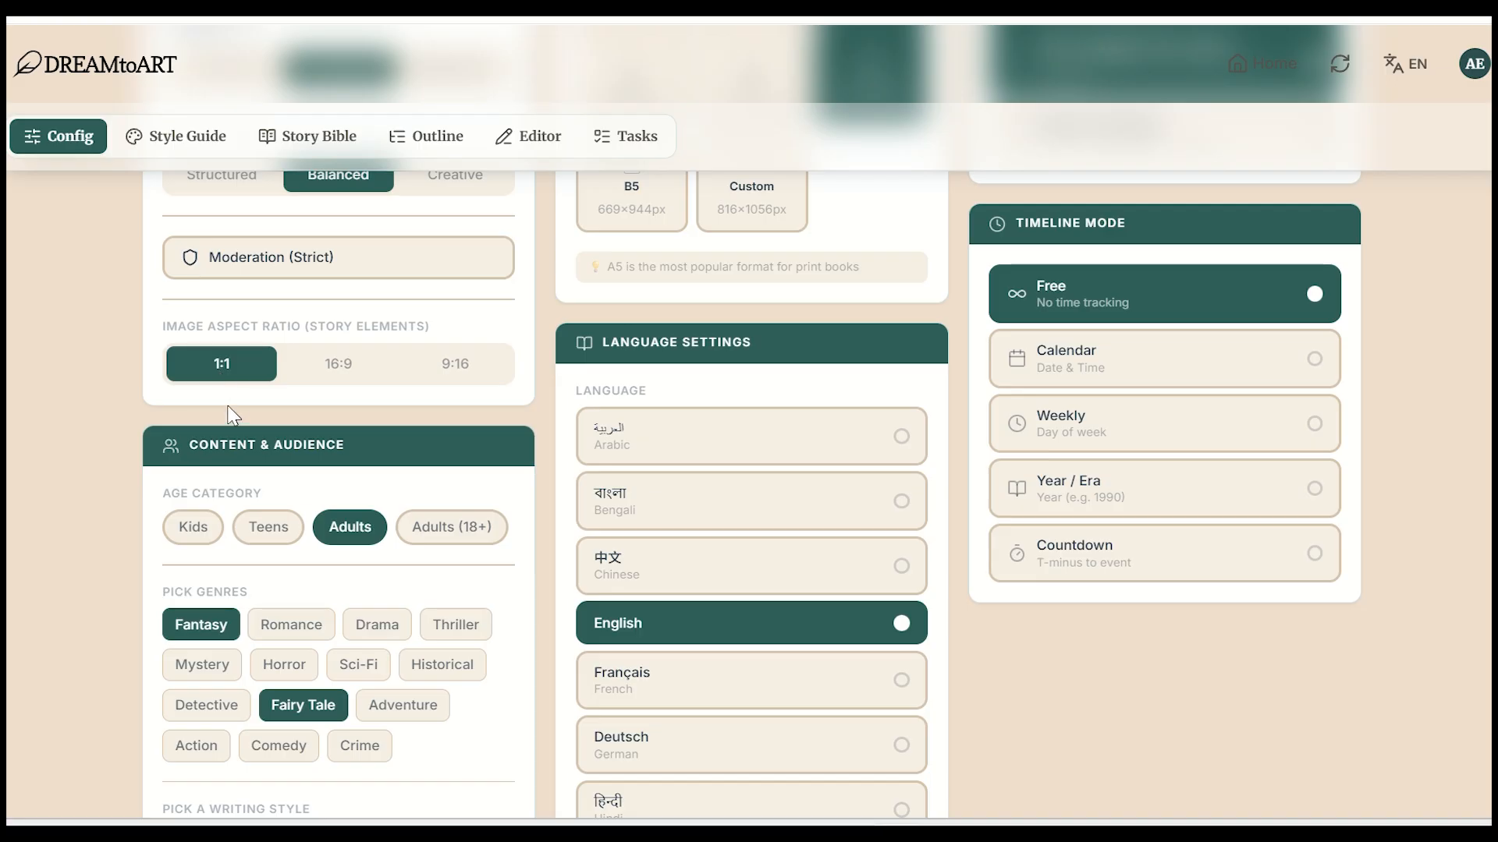
{"action": "scroll", "coordinate": [351, 662], "scroll_direction": "down", "scroll_amount": 3}
{"action": "scroll", "coordinate": [351, 729], "scroll_direction": "up", "scroll_amount": 6}
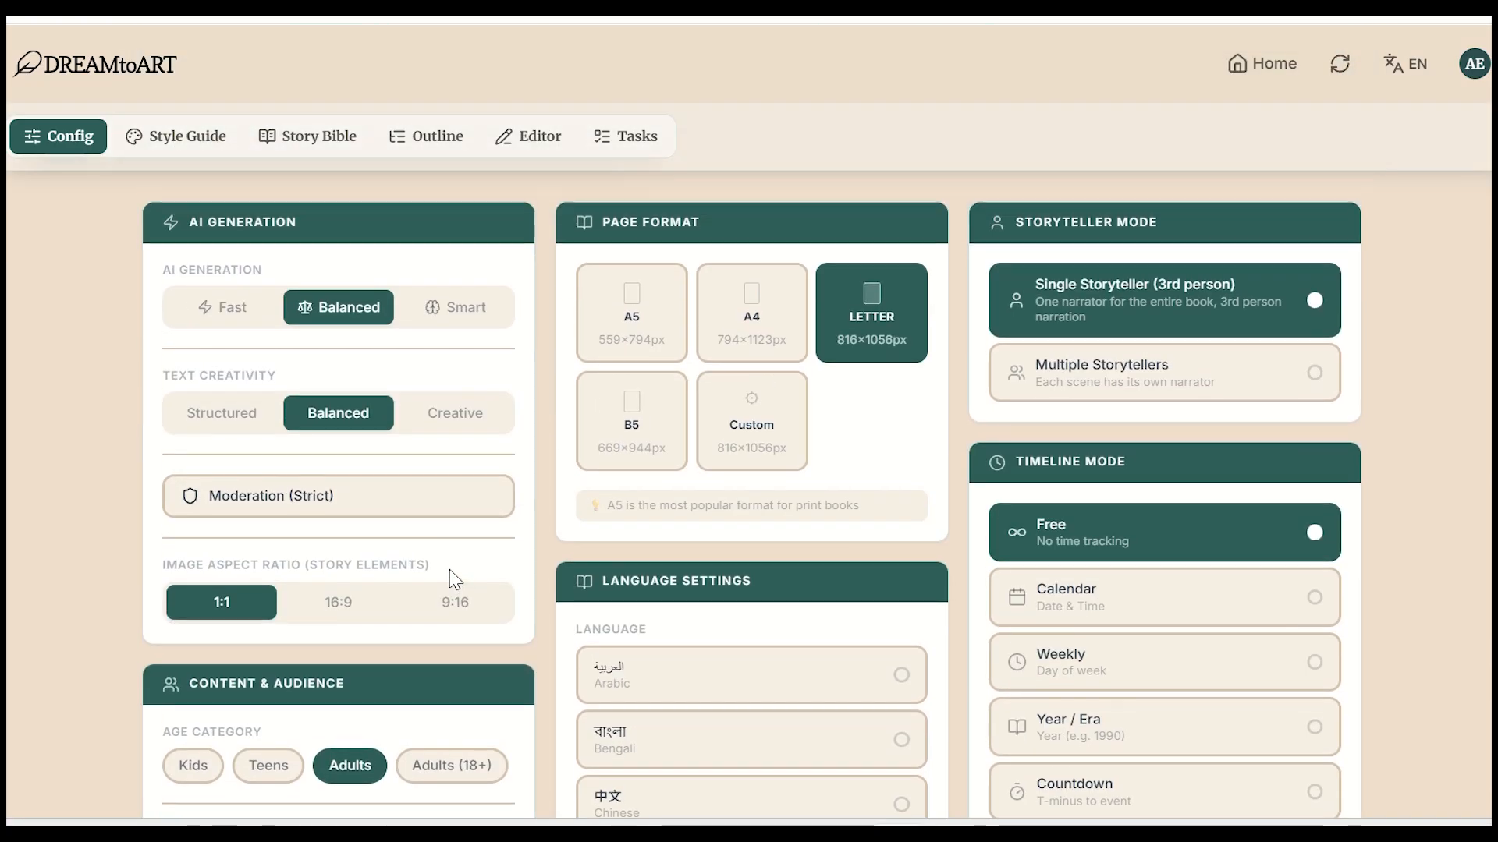
{"action": "left_click", "coordinate": [652, 312]}
{"action": "left_click", "coordinate": [844, 526]}
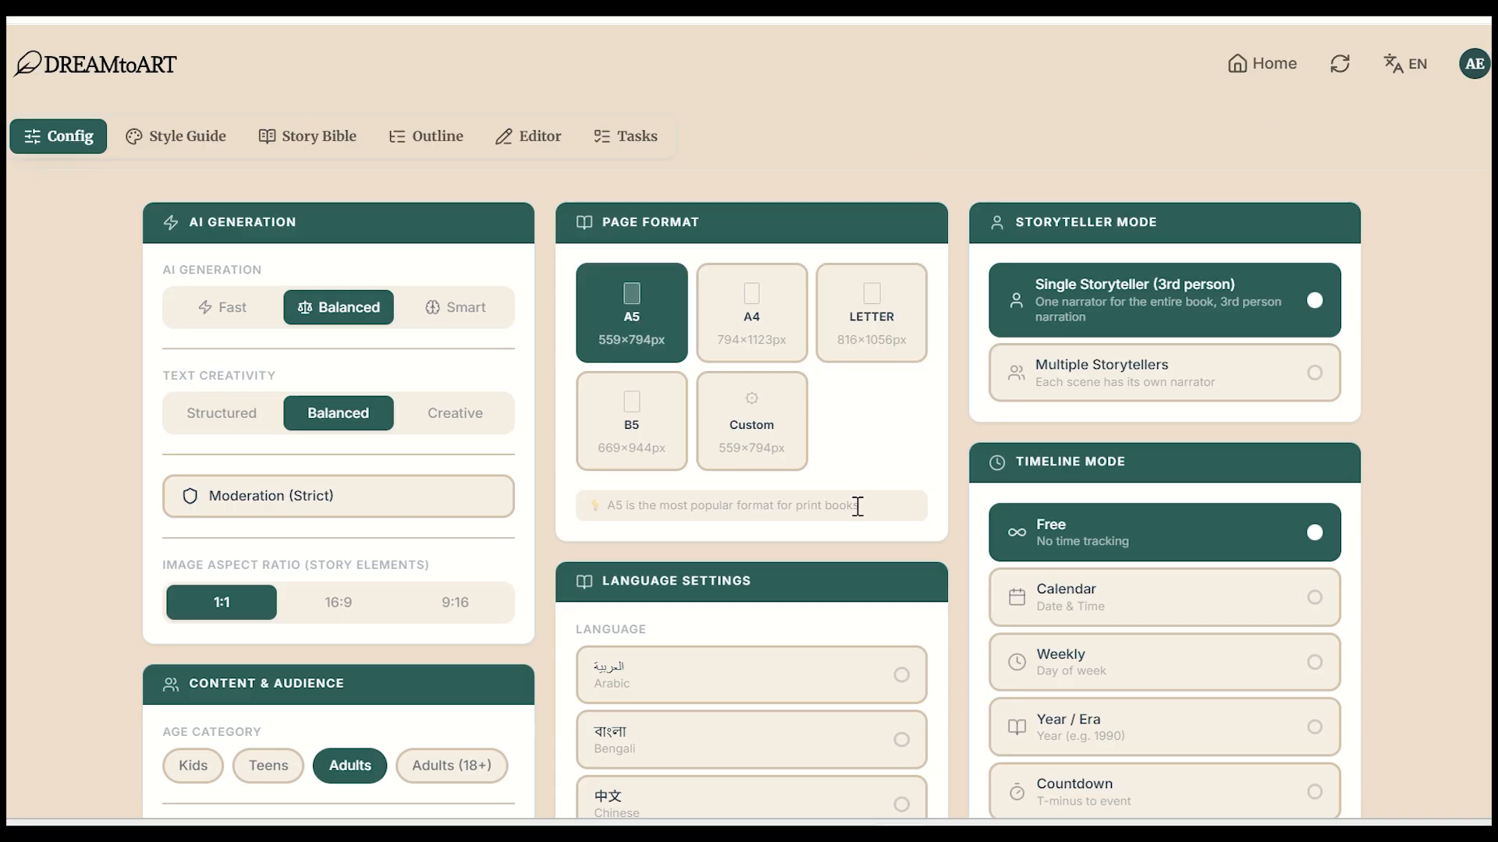
Upload a fantasy image of floating islands as the visual style reference in the Style Guide
{"action": "scroll", "coordinate": [882, 491], "scroll_direction": "down", "scroll_amount": 5}
{"action": "scroll", "coordinate": [1120, 400], "scroll_direction": "up", "scroll_amount": 5}
{"action": "left_click", "coordinate": [171, 129]}
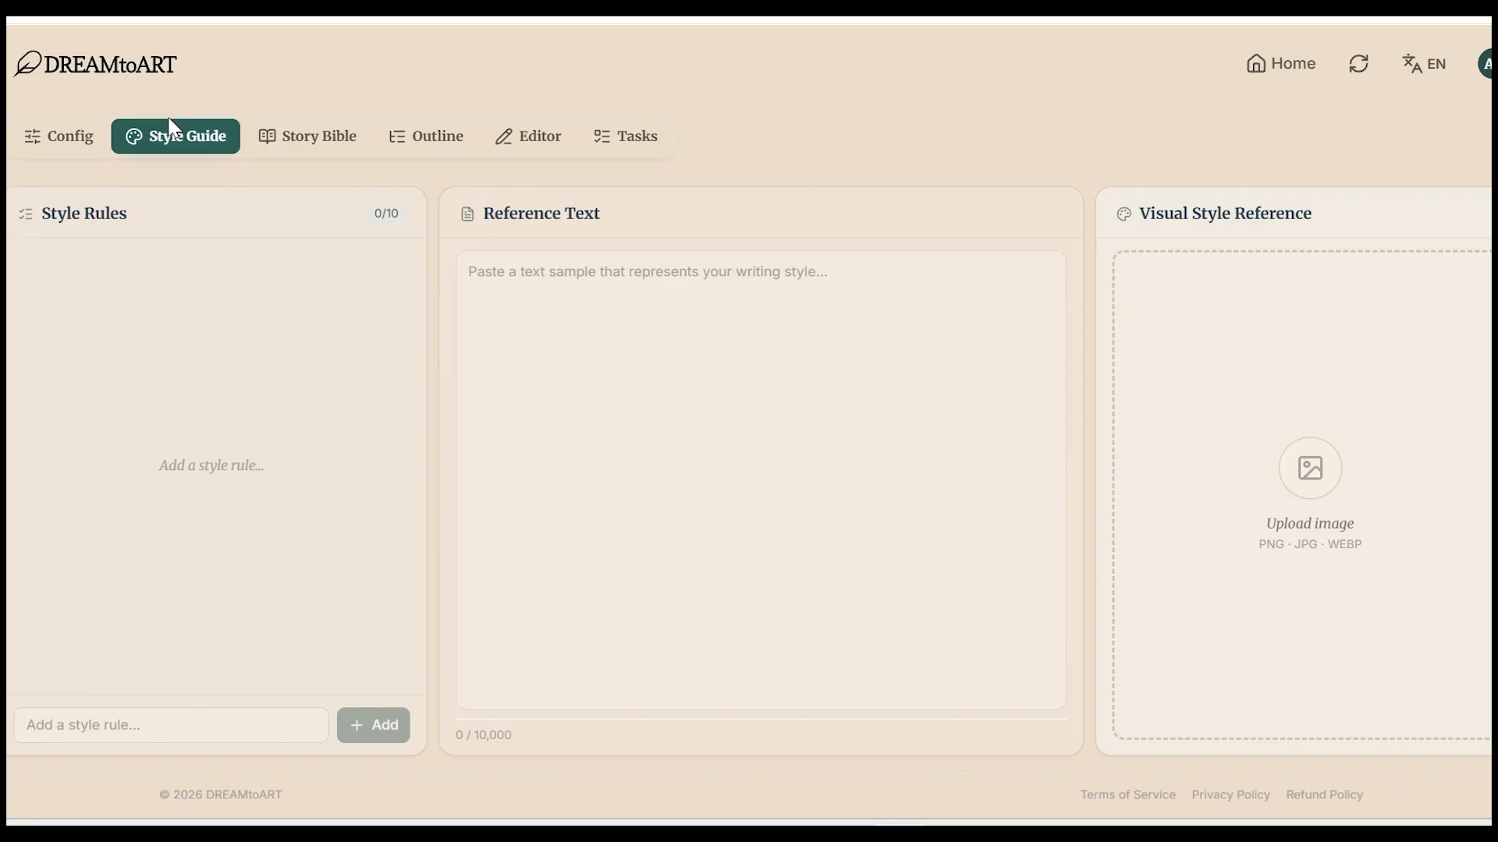
{"action": "left_click", "coordinate": [1331, 494]}
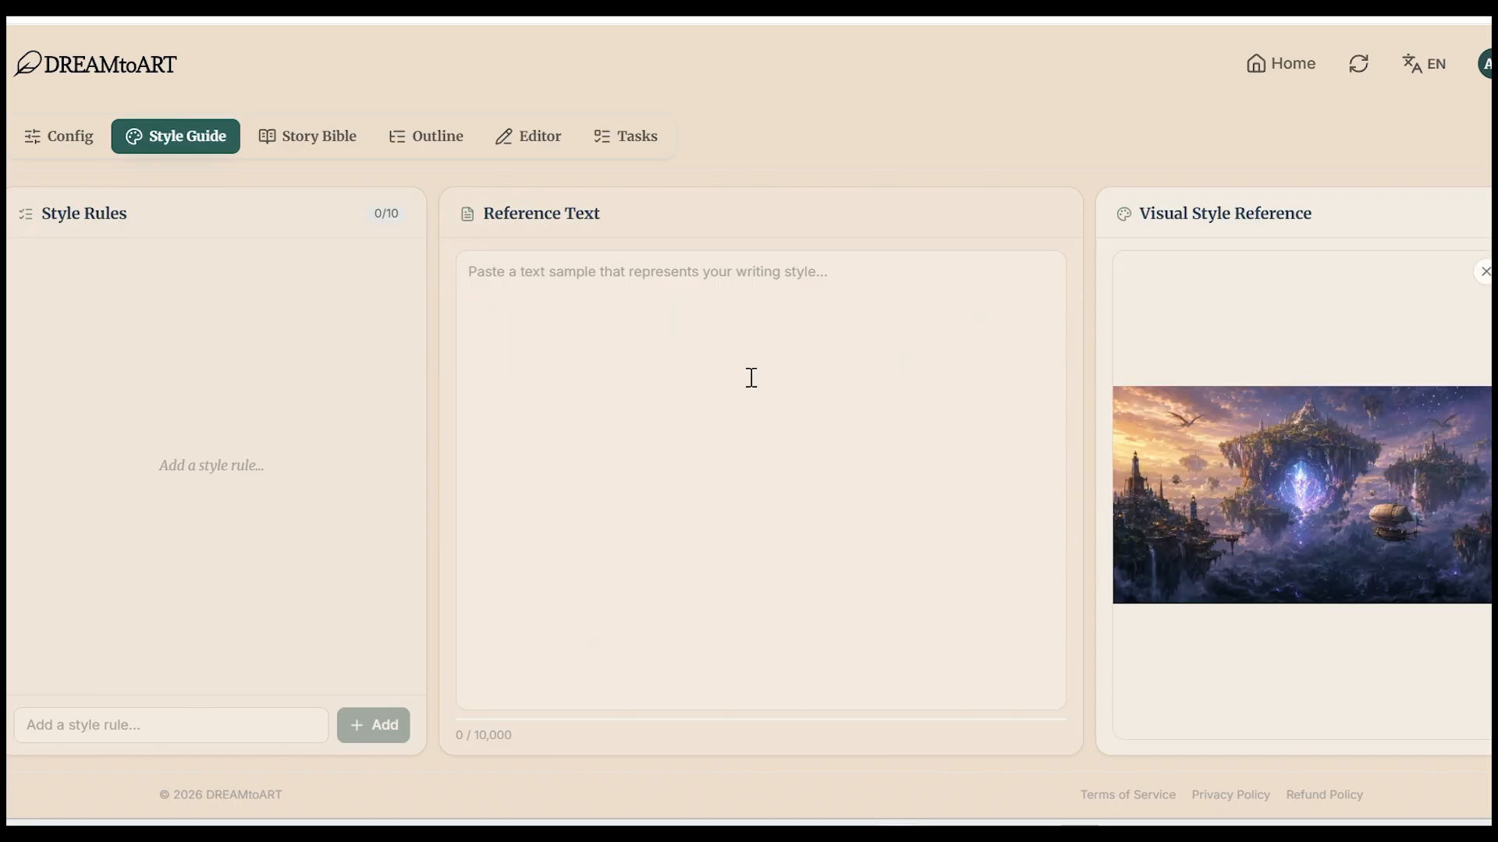
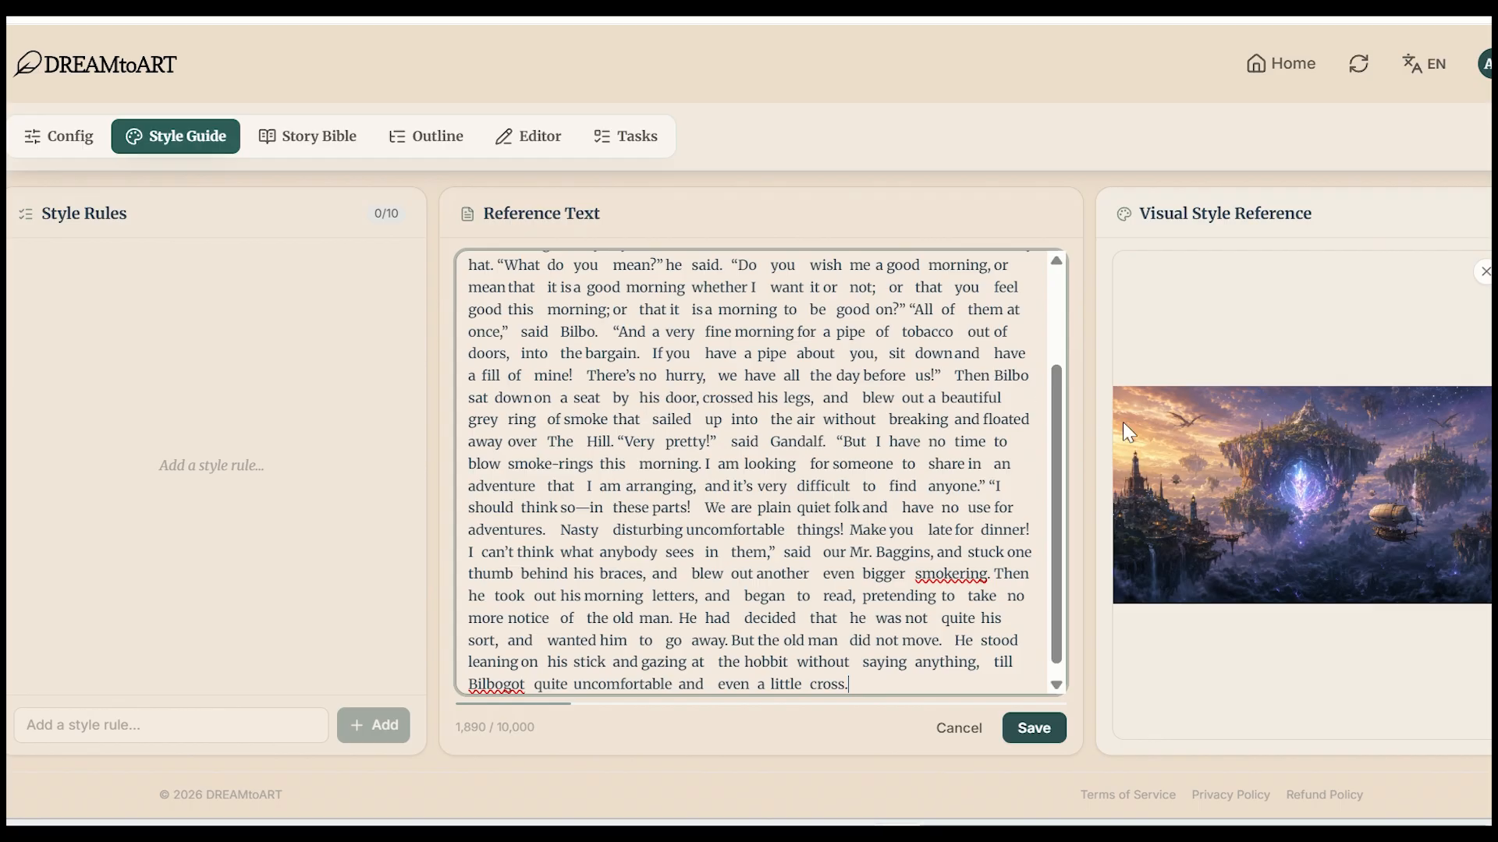
Paste the sample passage about Bilbo and Gandalf as the reference text and save it
{"action": "scroll", "coordinate": [1059, 378], "scroll_direction": "up", "scroll_amount": 1}
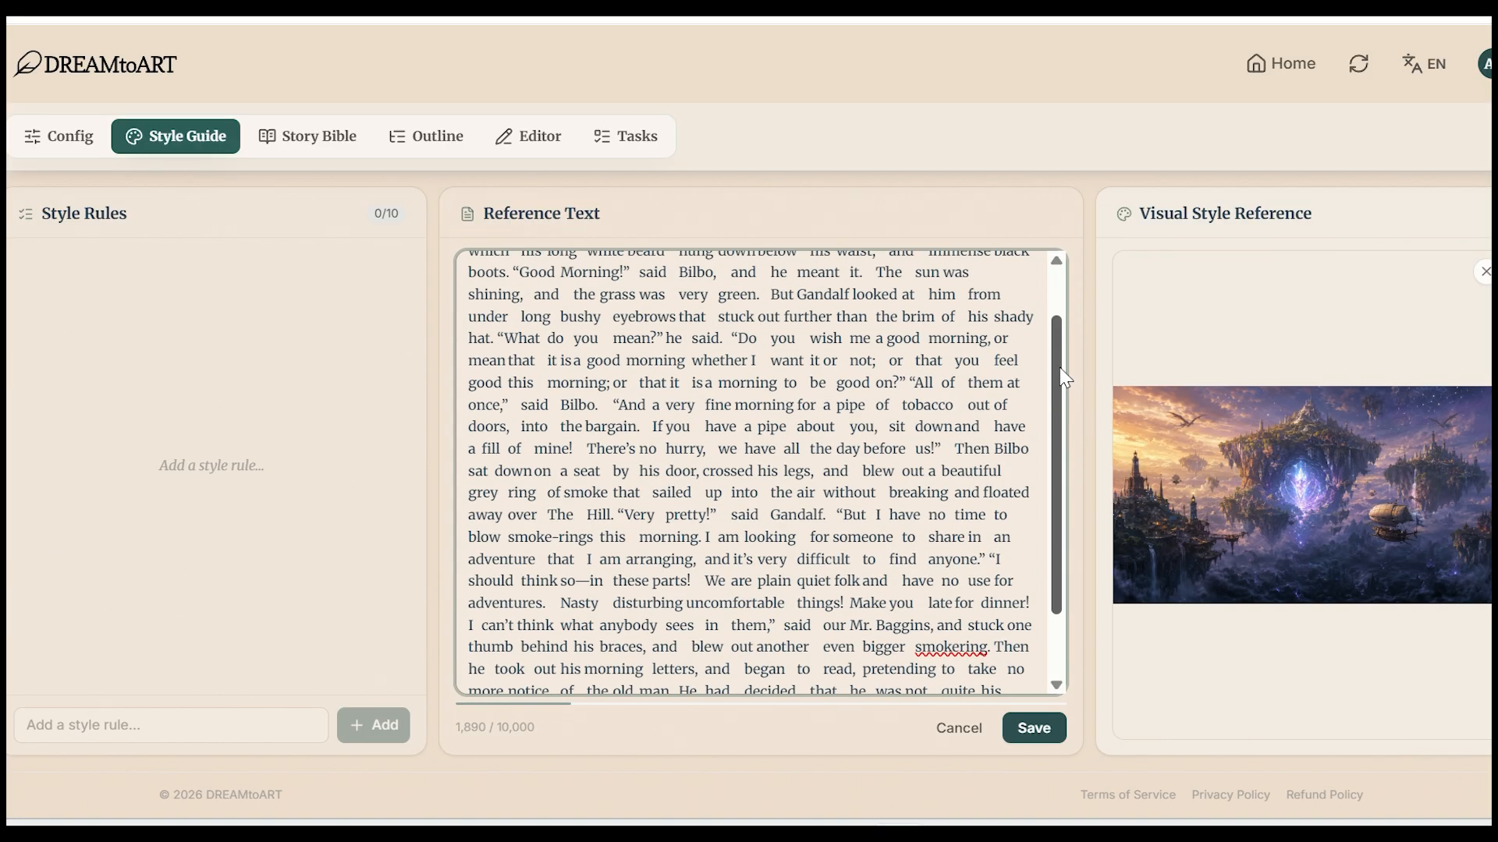
{"action": "scroll", "coordinate": [1059, 378], "scroll_direction": "down", "scroll_amount": 1}
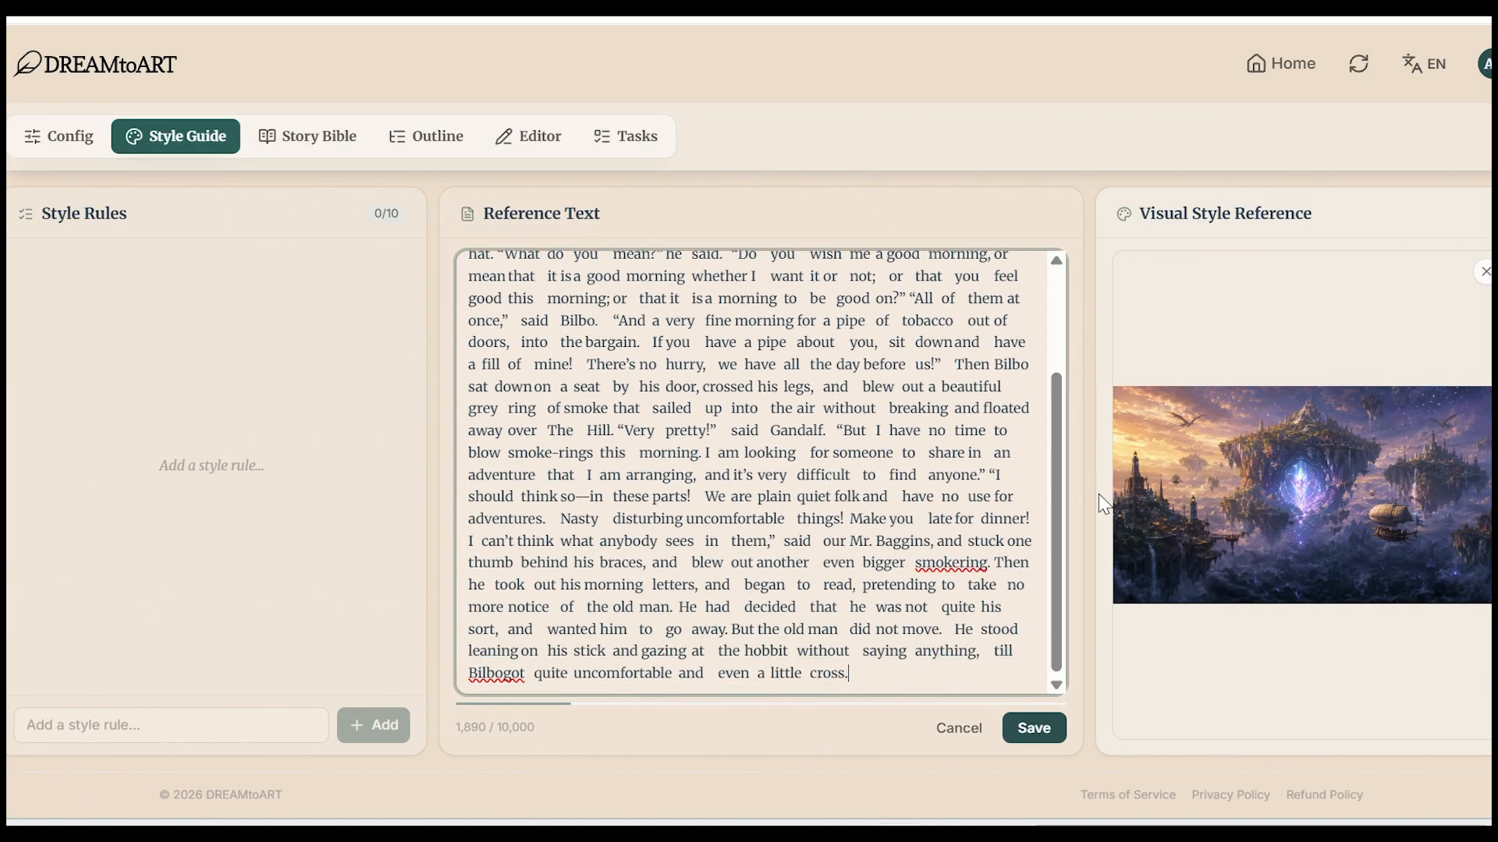
{"action": "left_click", "coordinate": [1022, 737]}
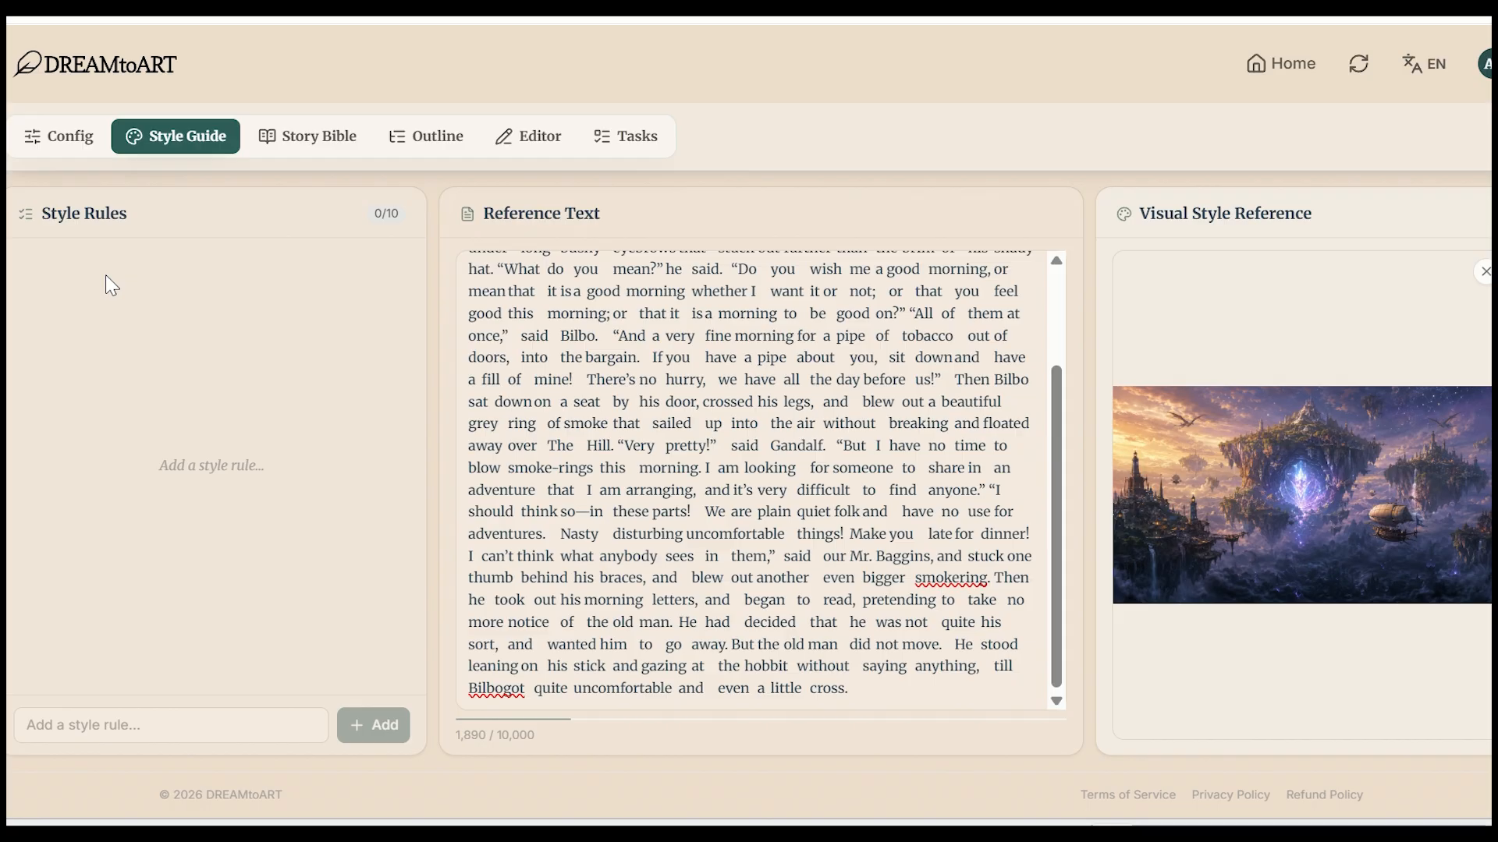
Add a style rule asking for classic fantasy adventure with a mysterious, magical atmosphere, in clear but poetic language for young readers
{"action": "left_click", "coordinate": [275, 726]}
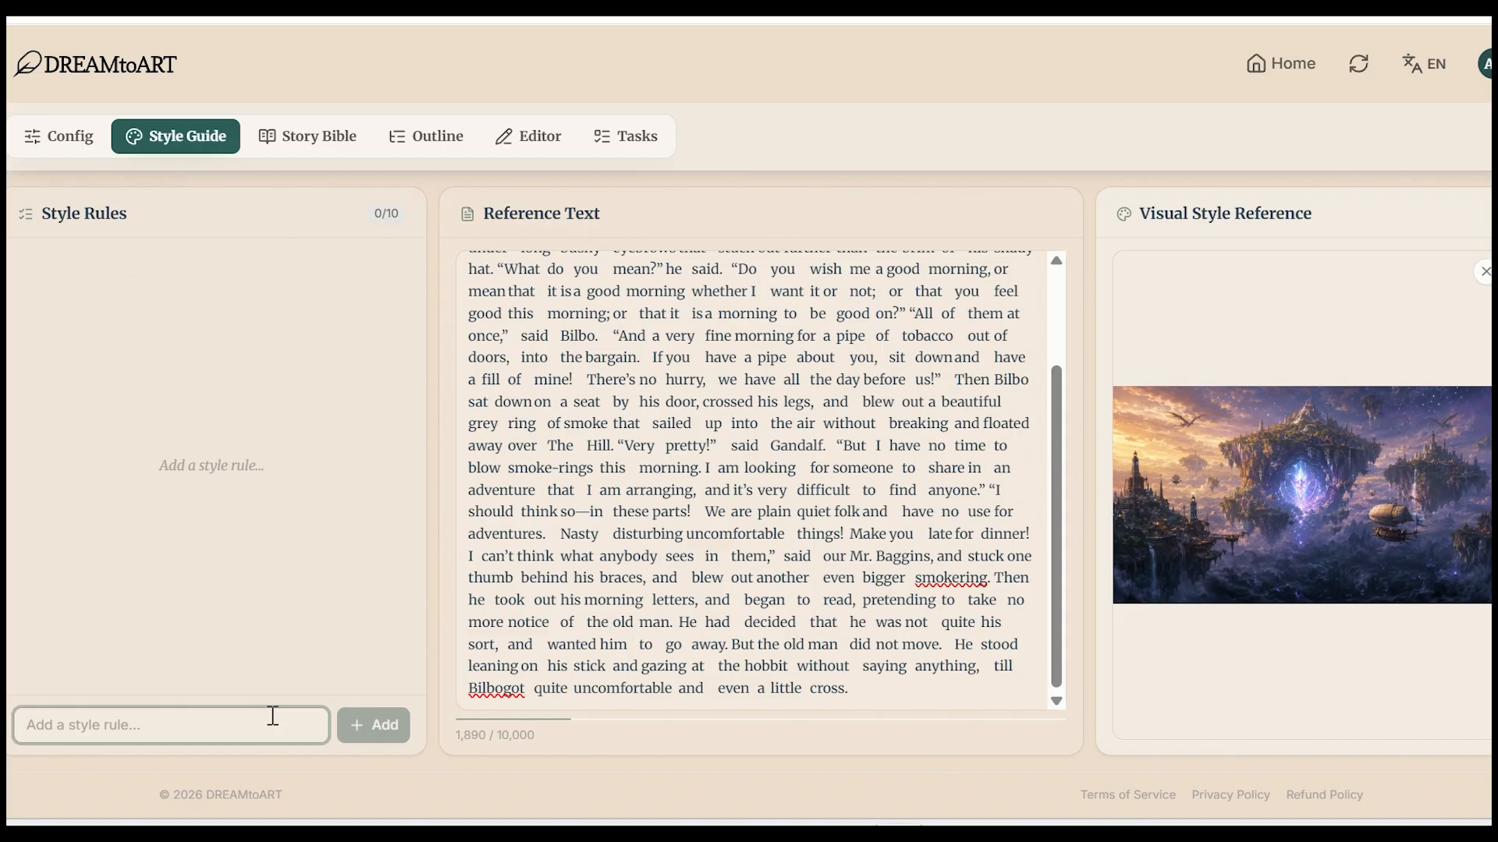
{"action": "key", "text": "ctrl+v"}
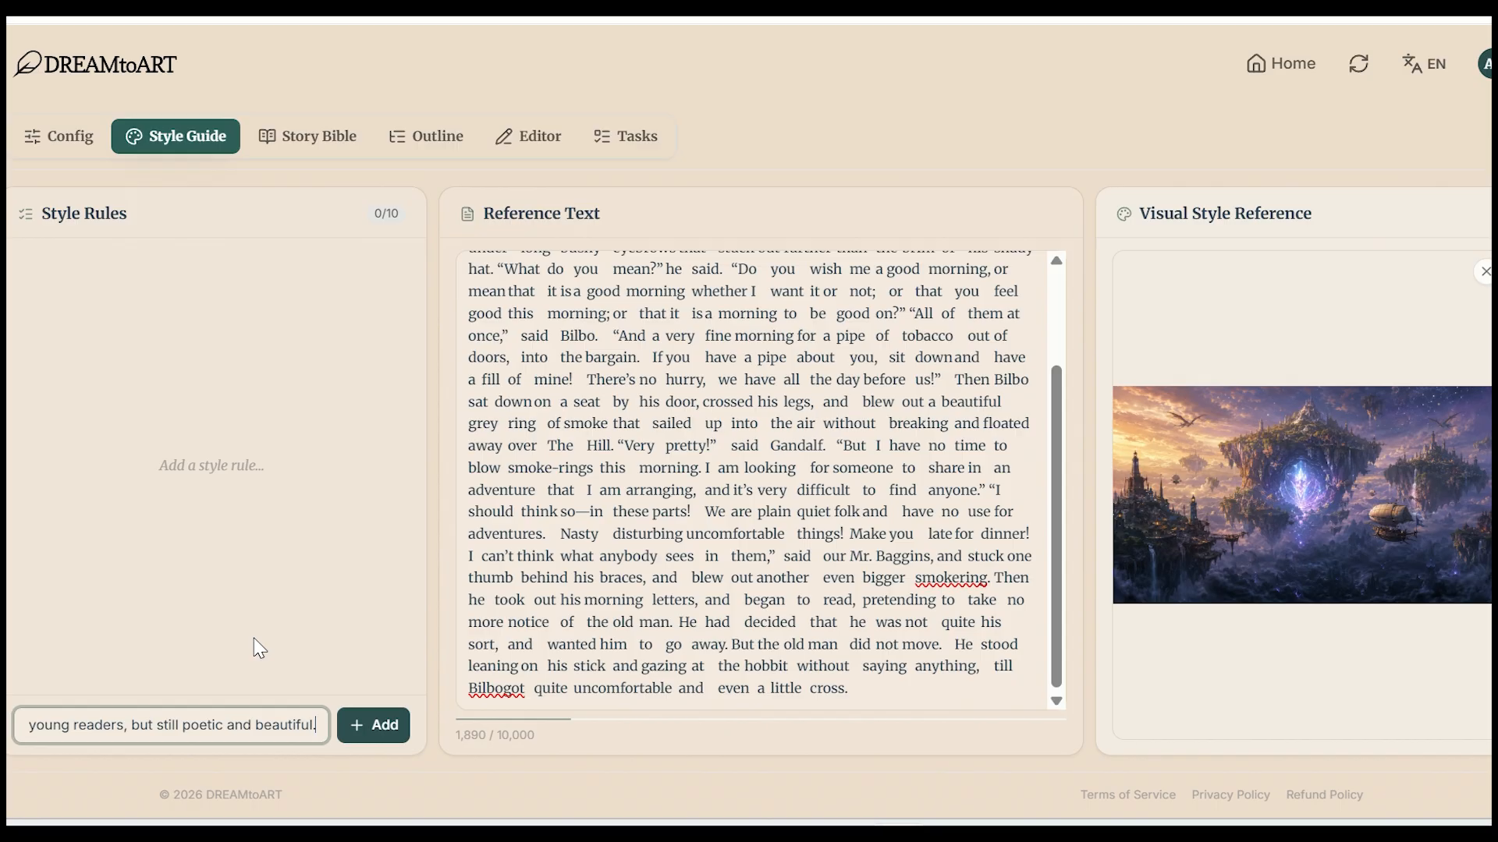
{"action": "left_click", "coordinate": [363, 726]}
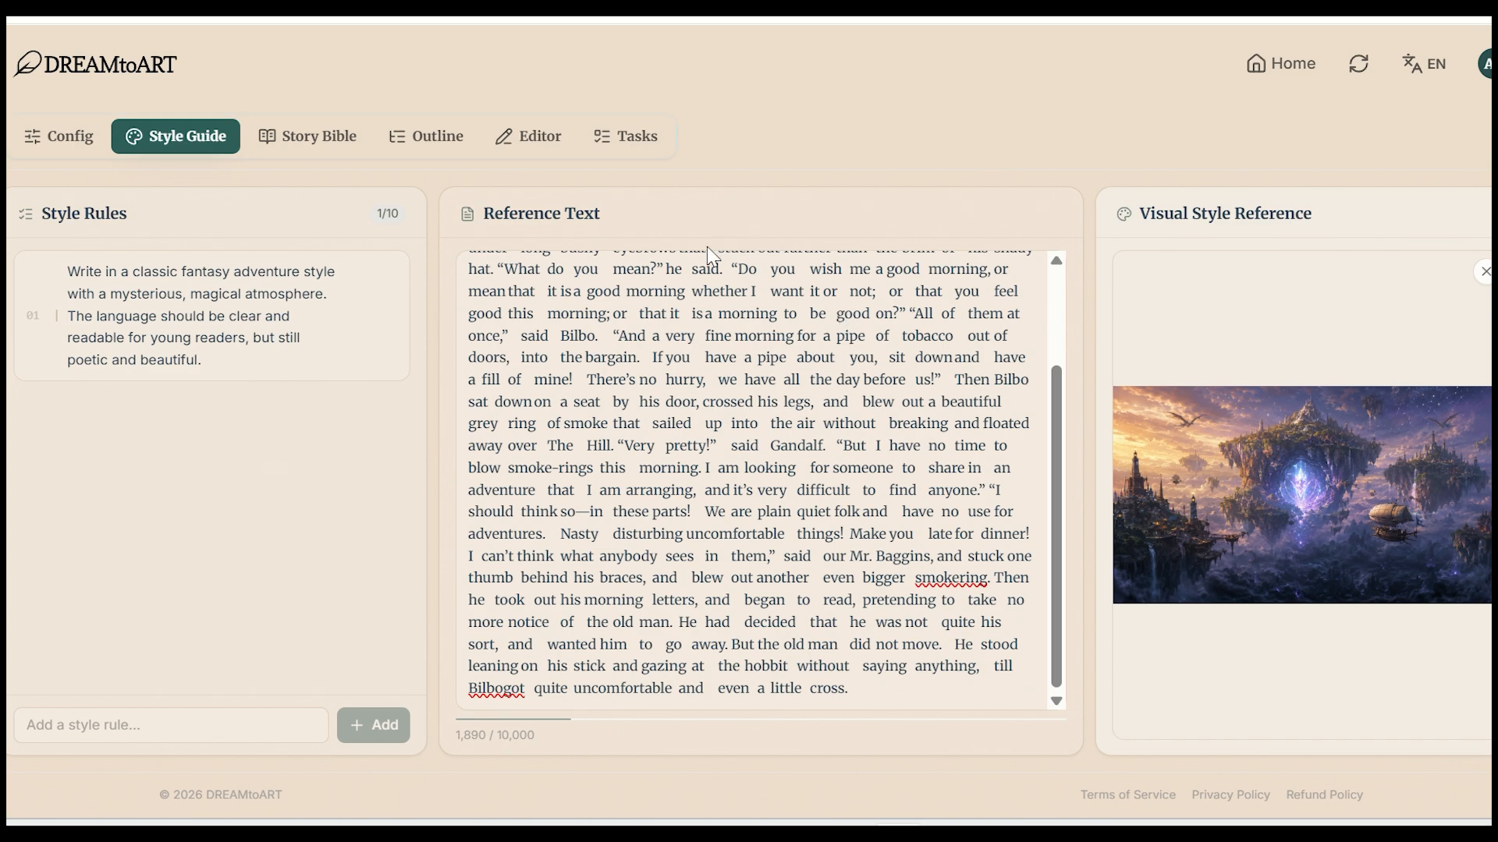
Rename the "Real world" universe in the Story Bible as Elarion
{"action": "left_click", "coordinate": [283, 141]}
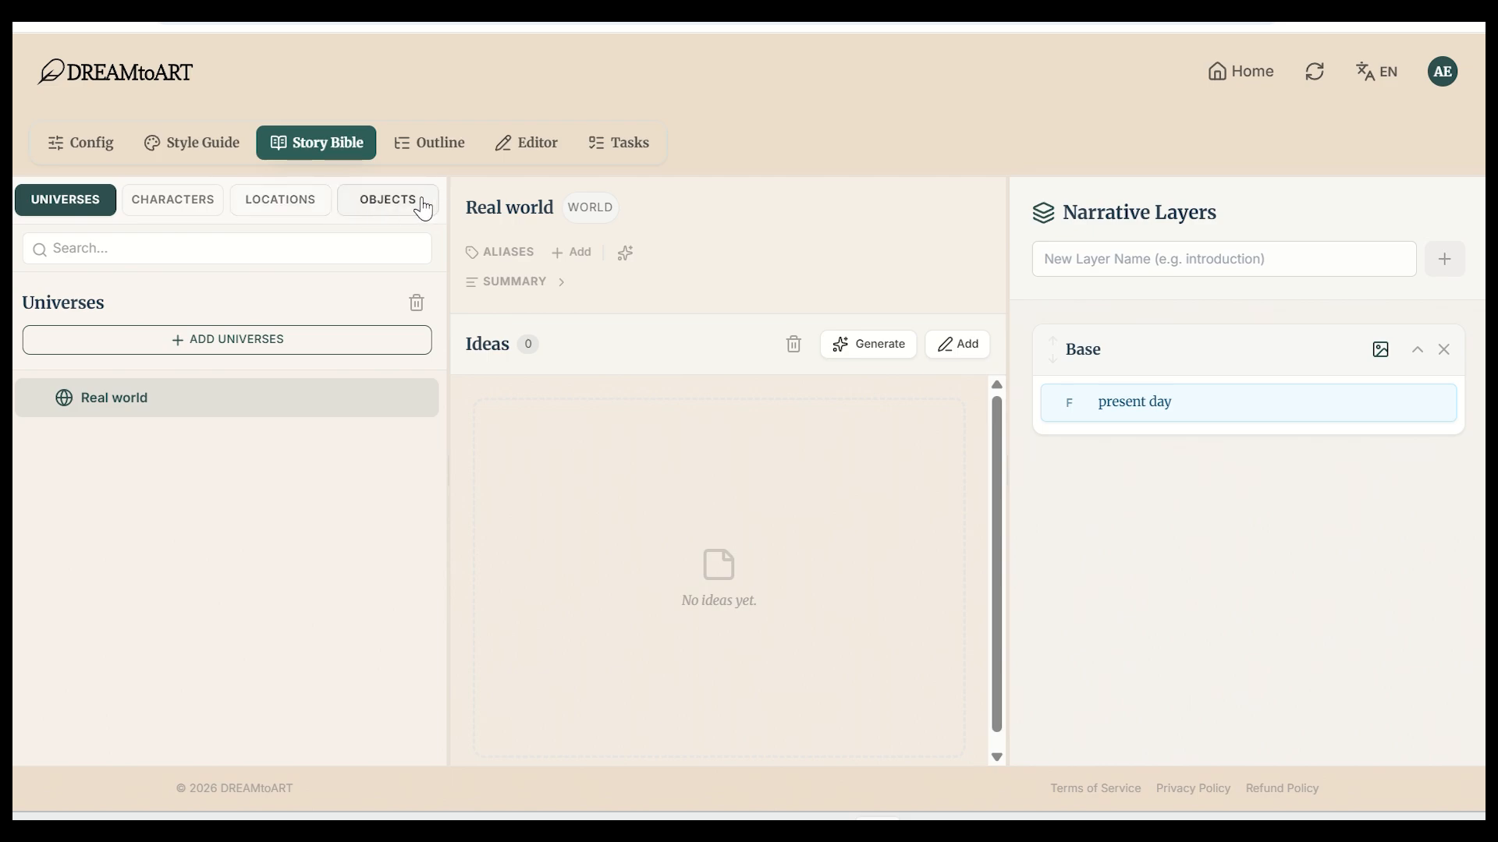
{"action": "mouse_move", "coordinate": [114, 415]}
{"action": "left_click", "coordinate": [395, 401]}
{"action": "type", "text": "Elarion"}
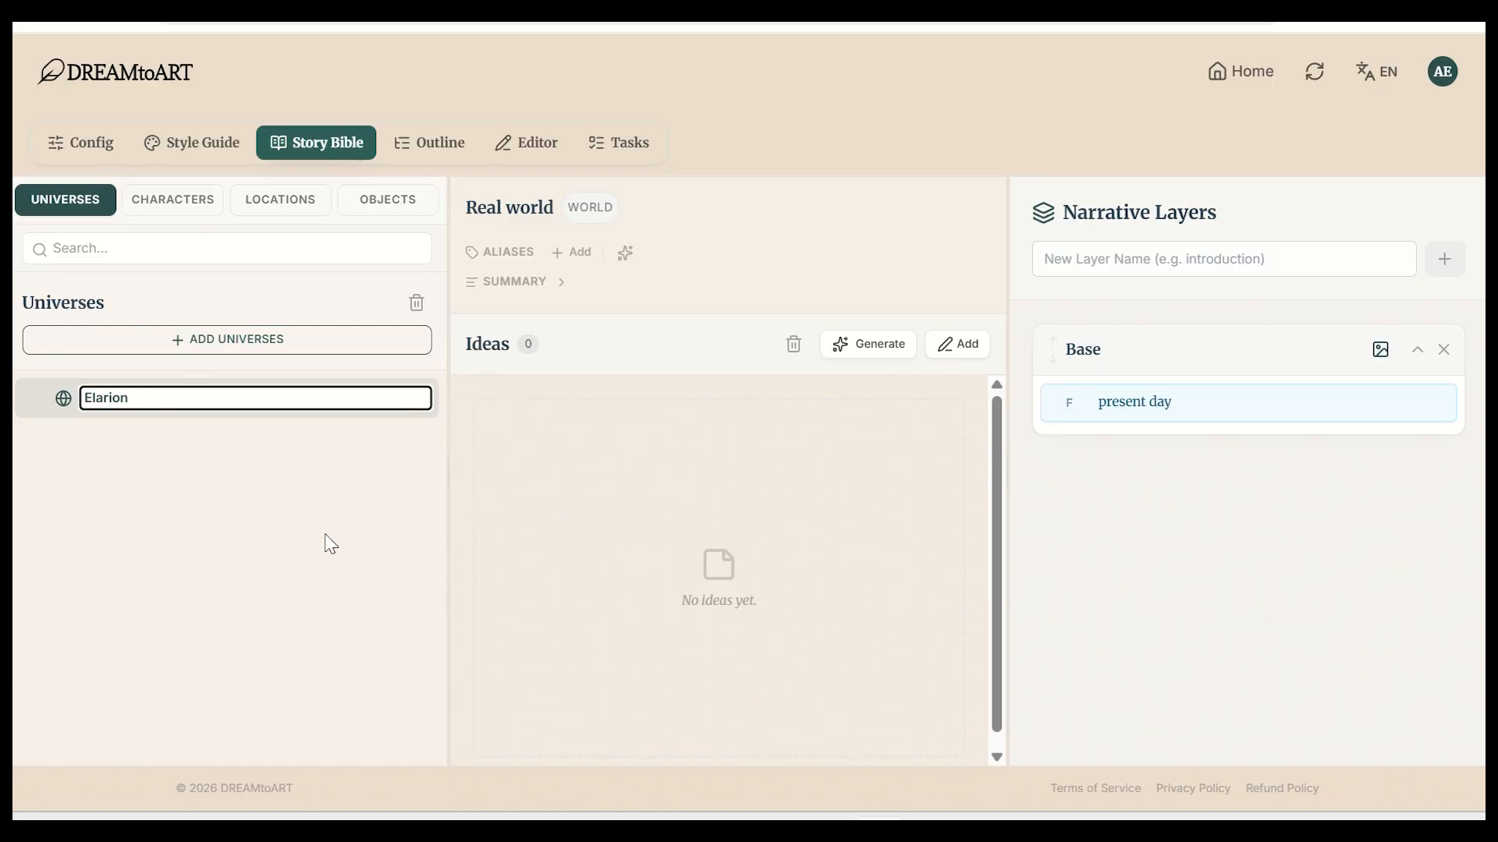
Set up an AI brainstorm for the Elarion universe with the Appearance and Fact detail types
{"action": "left_click", "coordinate": [865, 344]}
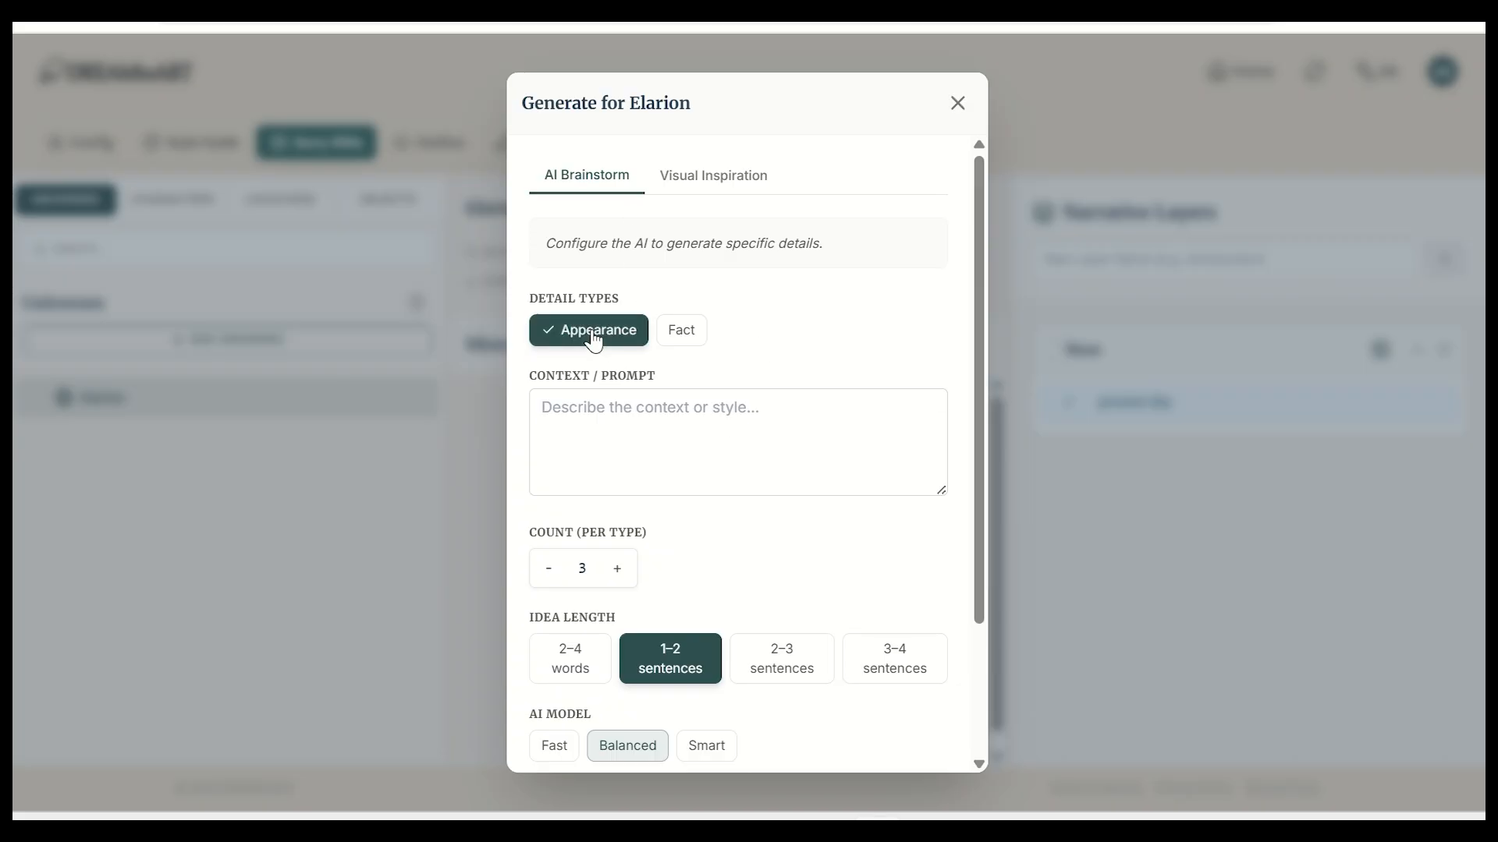
{"action": "left_click", "coordinate": [687, 332]}
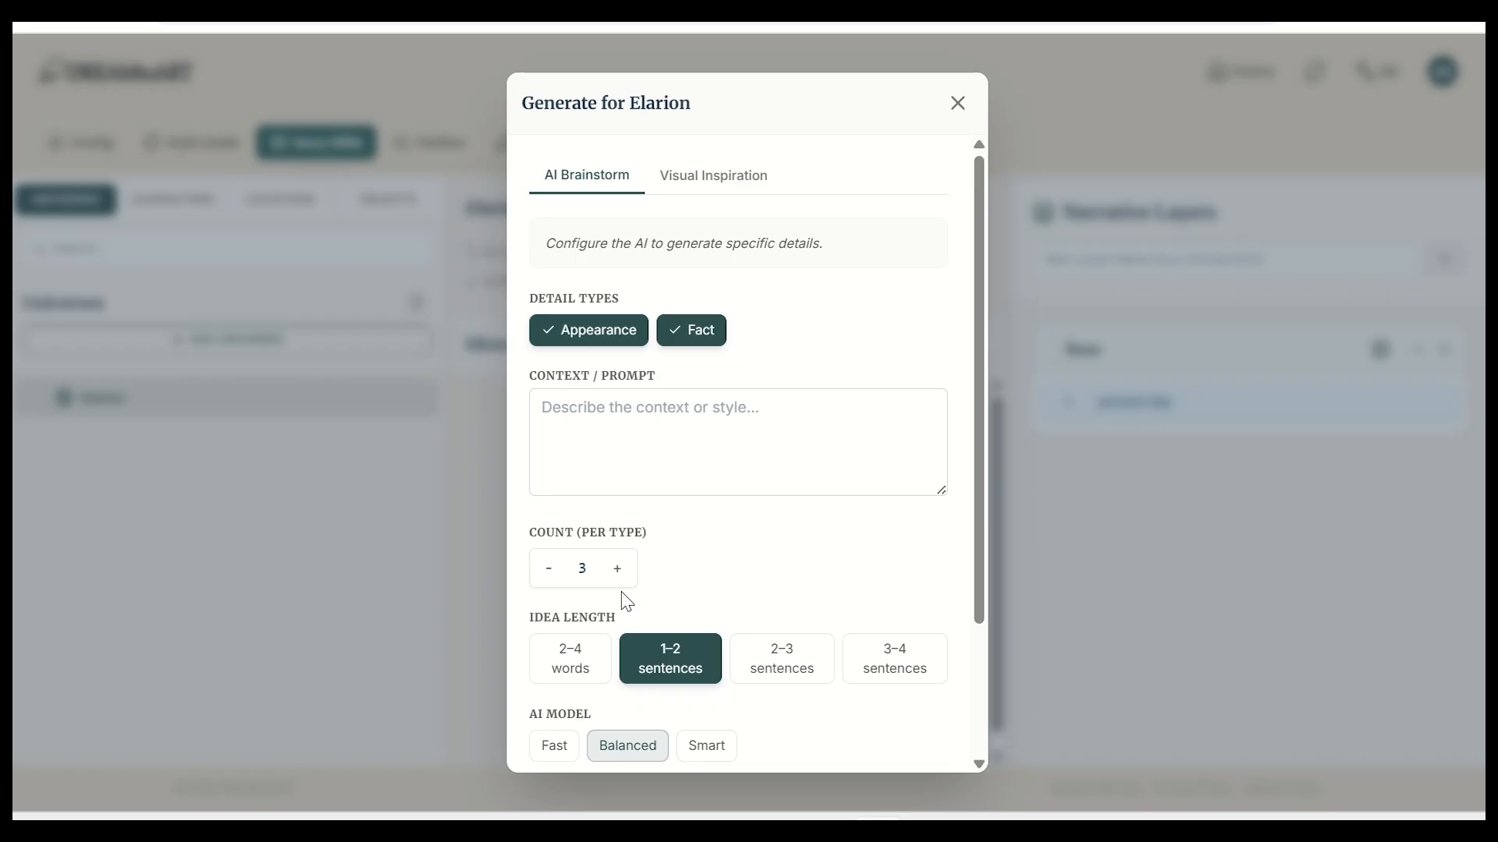
{"action": "scroll", "coordinate": [590, 569], "scroll_direction": "down", "scroll_amount": 1}
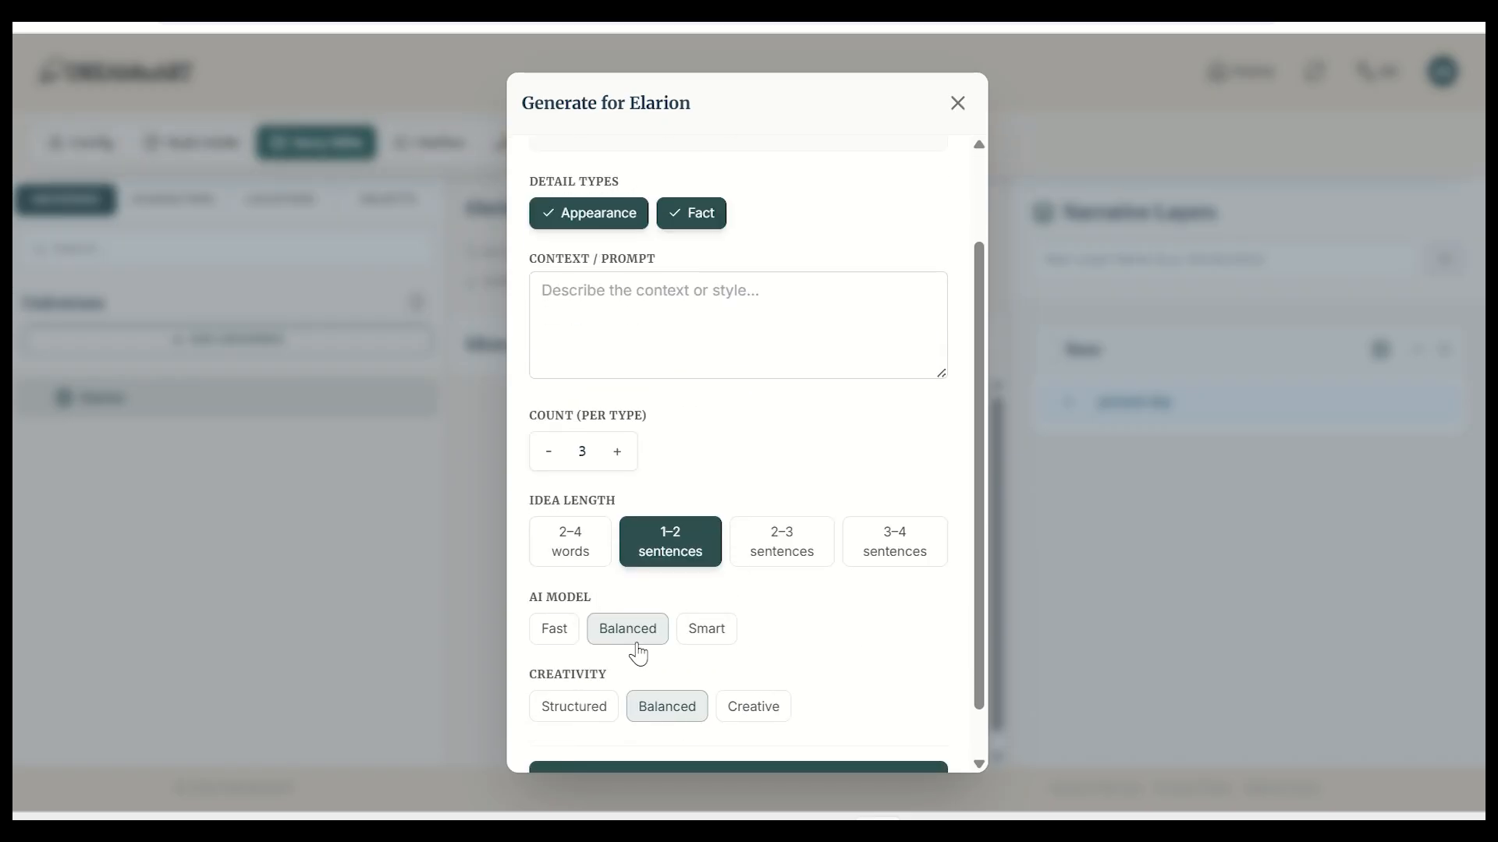
{"action": "scroll", "coordinate": [655, 679], "scroll_direction": "down", "scroll_amount": 1}
{"action": "scroll", "coordinate": [665, 248], "scroll_direction": "up", "scroll_amount": 3}
Enter the context prompt "The Sky Isles of Elarion is a fantasy world of floating islands above a dark misty abyss."
{"action": "left_click", "coordinate": [635, 413]}
{"action": "type", "text": "The Sky Isles of Elarion is a fantasy world of floating islands above a dark misty abyss."}
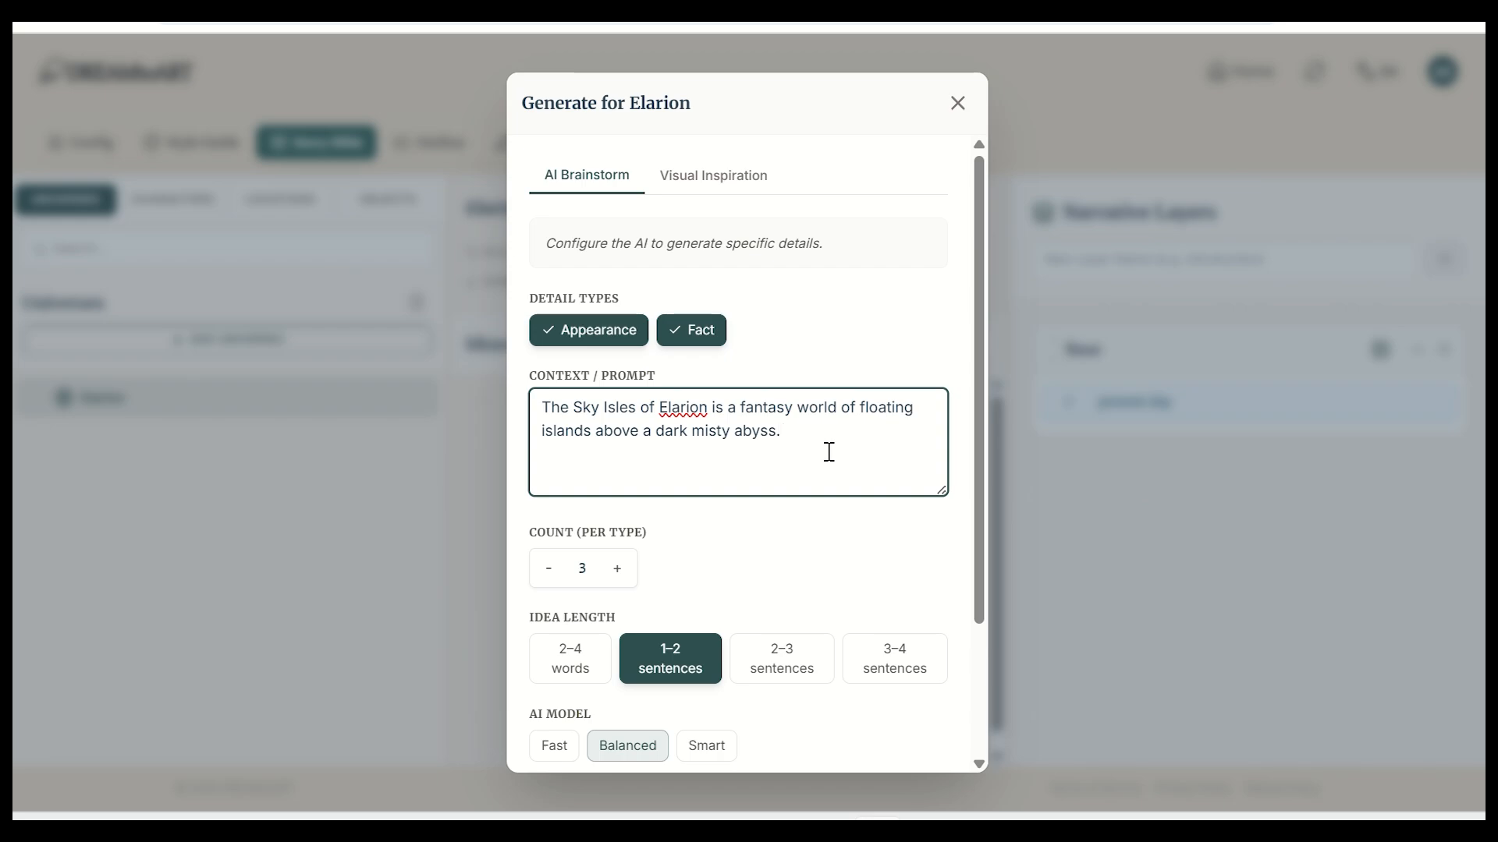
{"action": "scroll", "coordinate": [858, 444], "scroll_direction": "down", "scroll_amount": 3}
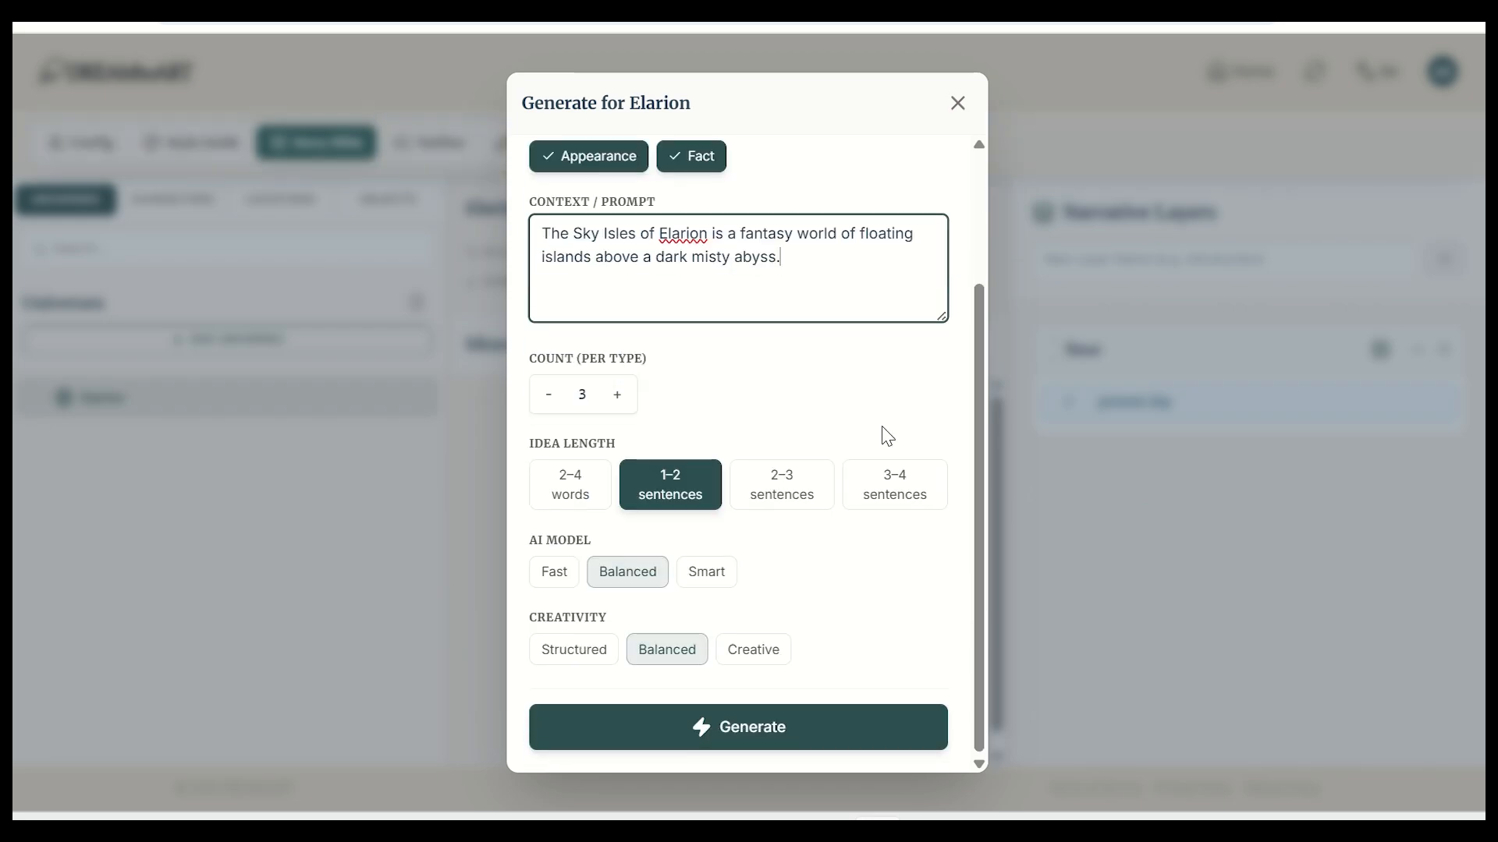
Generate the Elarion ideas and delete the "present day" fact from the Base layer
{"action": "left_click", "coordinate": [839, 737]}
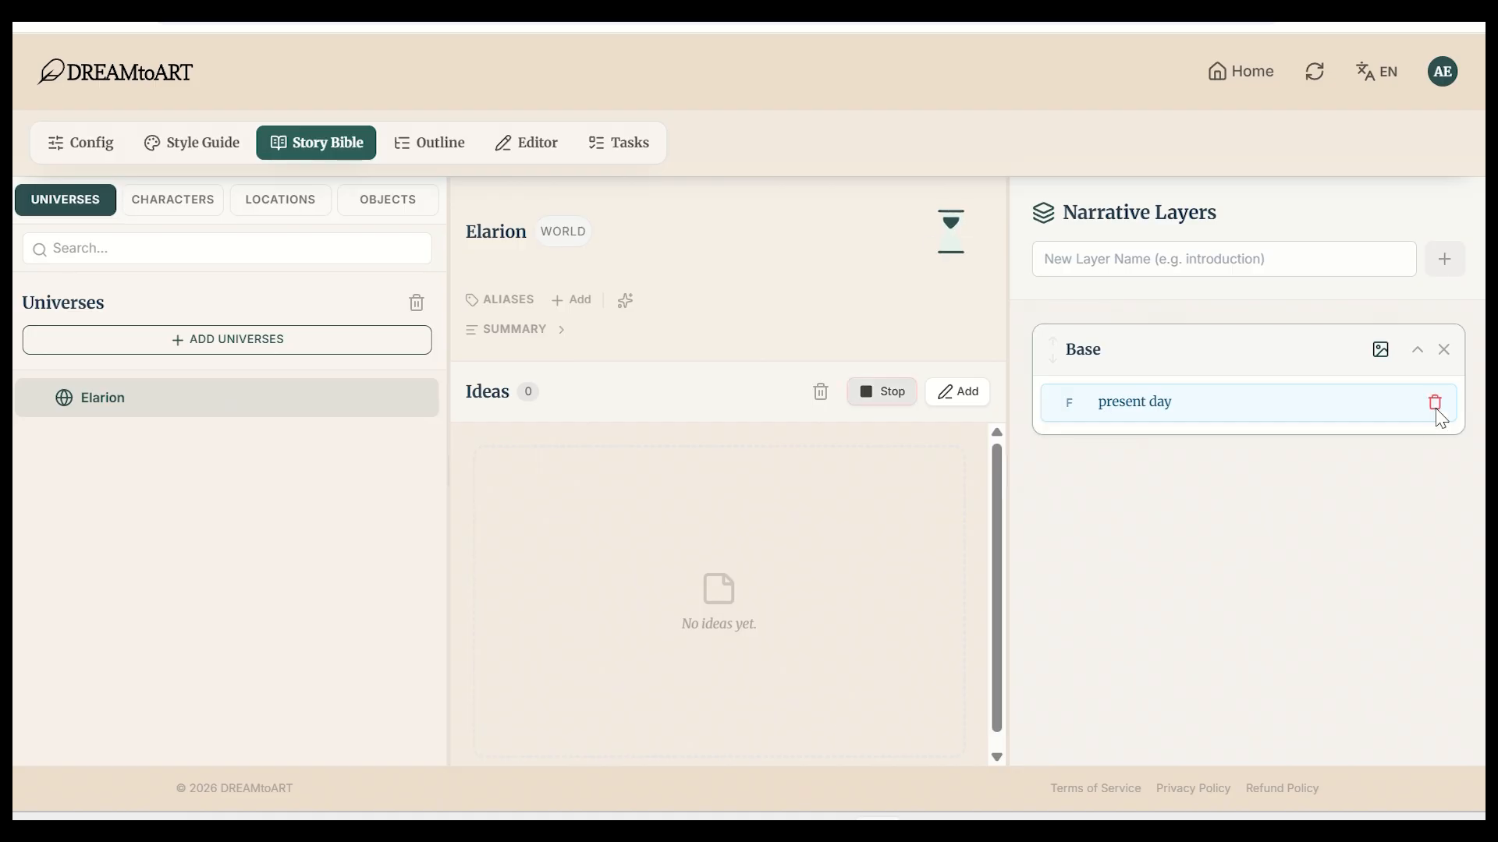
{"action": "left_click", "coordinate": [1432, 403]}
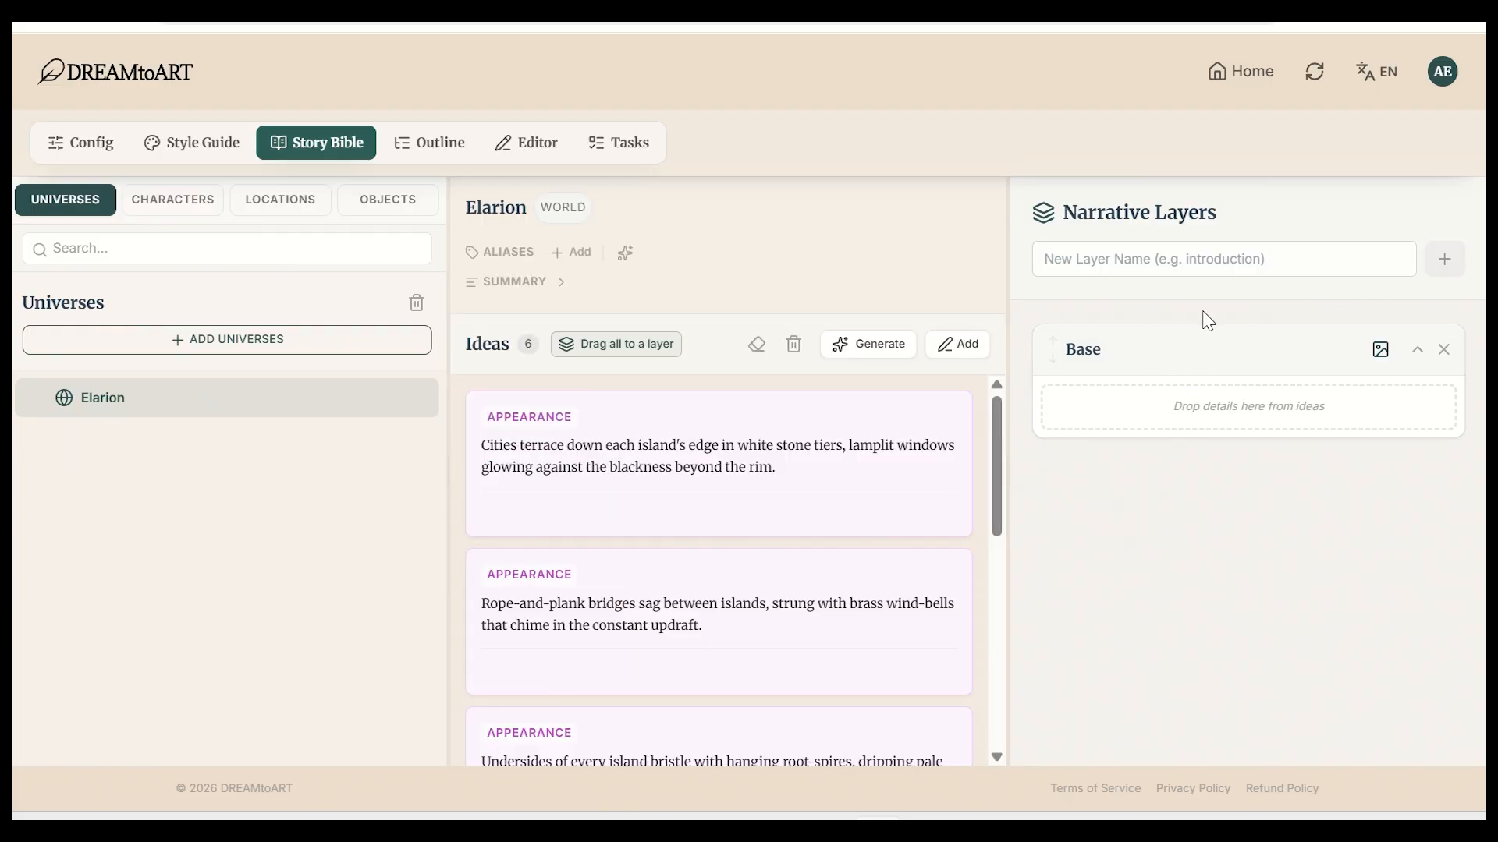
Review the generated Elarion ideas and move all of them into the Base layer
{"action": "left_click_drag", "start_coordinate": [996, 452], "coordinate": [1026, 730]}
{"action": "left_click_drag", "start_coordinate": [997, 671], "coordinate": [1019, 407]}
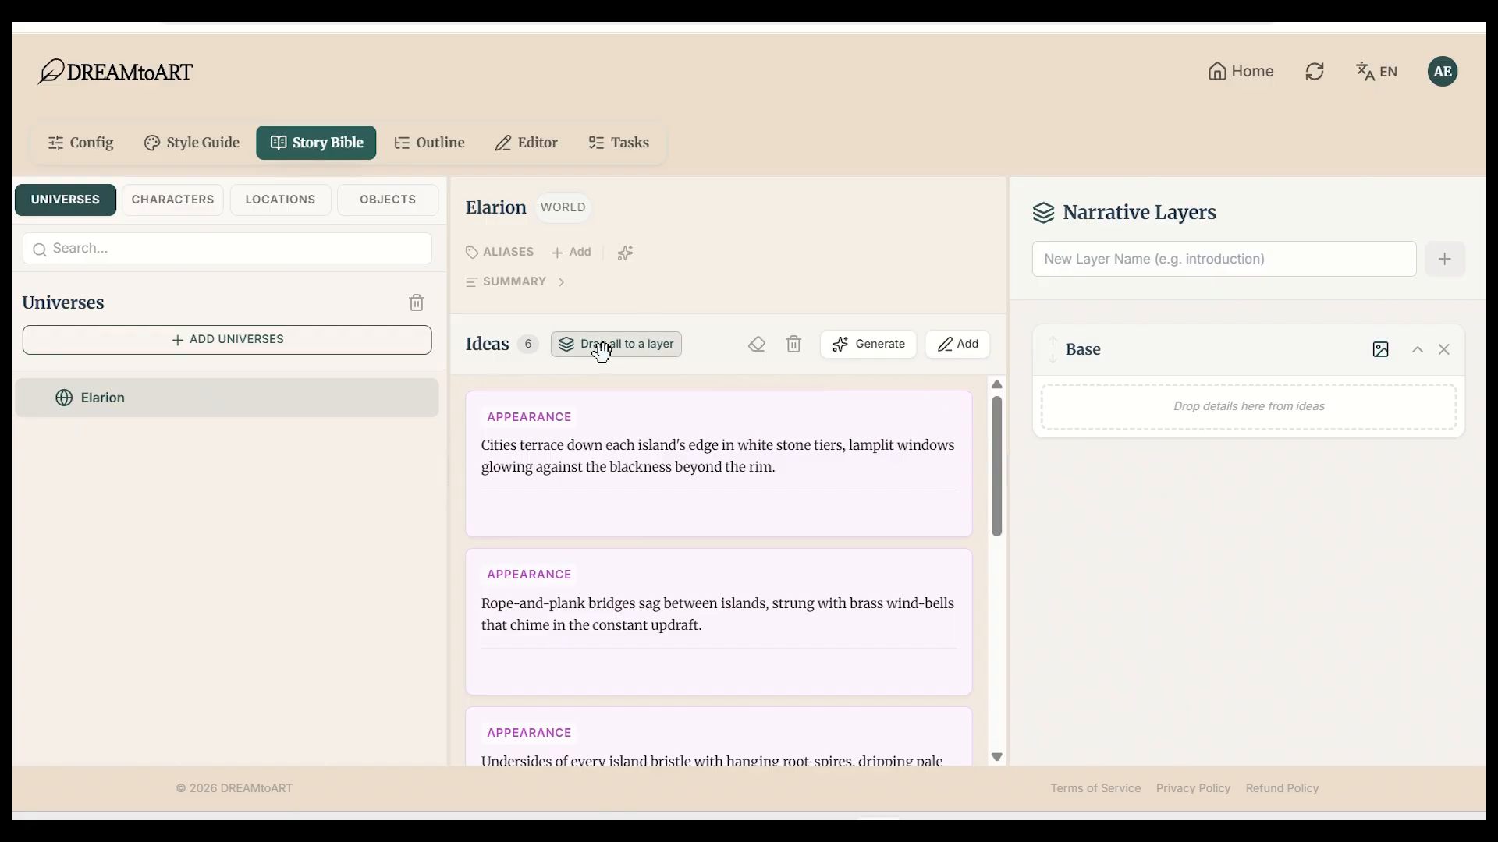
{"action": "left_click_drag", "start_coordinate": [609, 351], "coordinate": [1178, 423]}
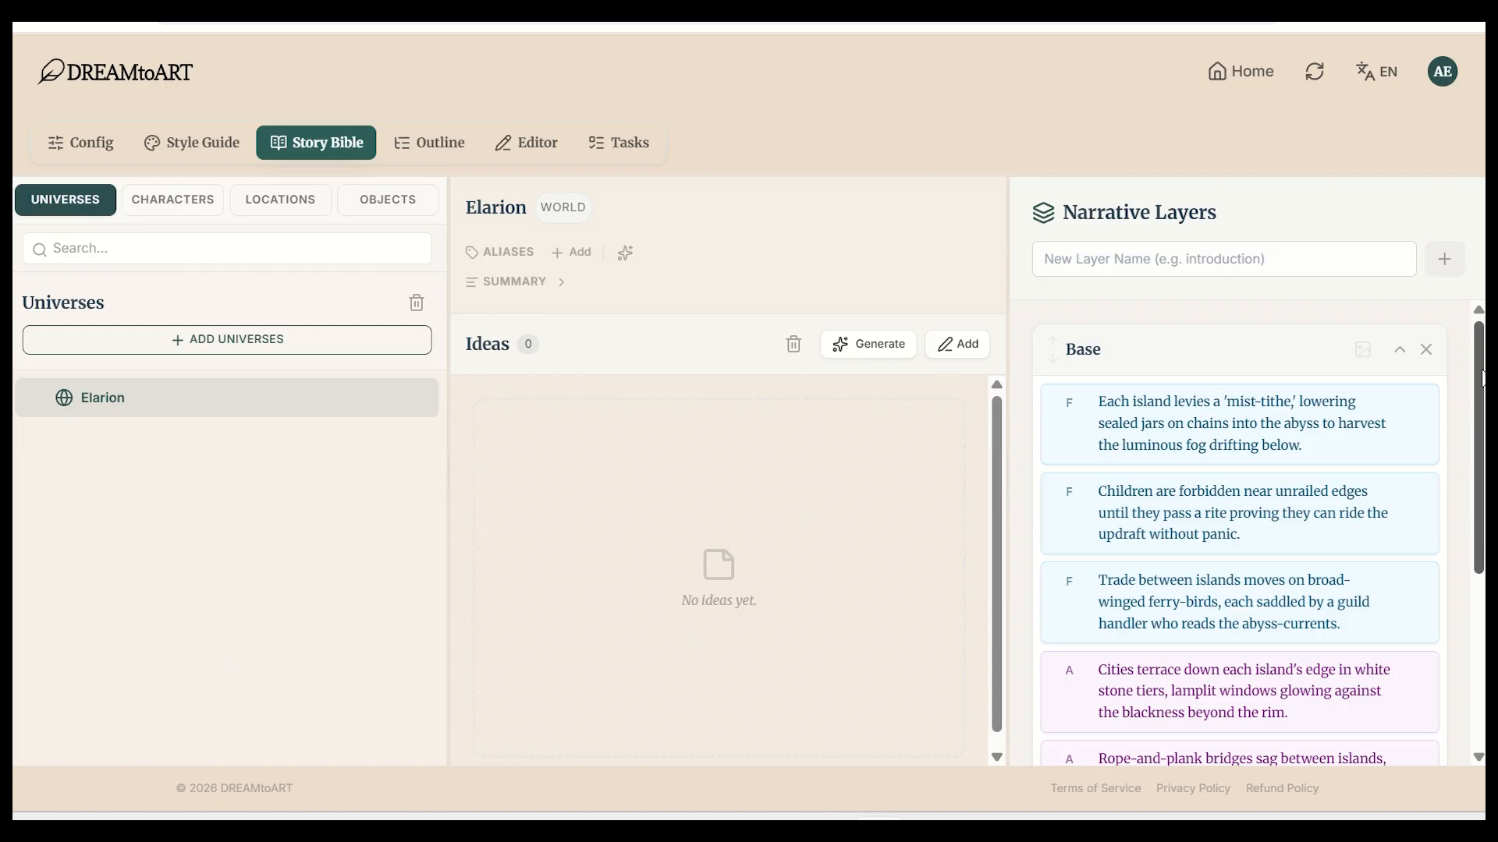
{"action": "scroll", "coordinate": [1407, 525], "scroll_direction": "down", "scroll_amount": 4}
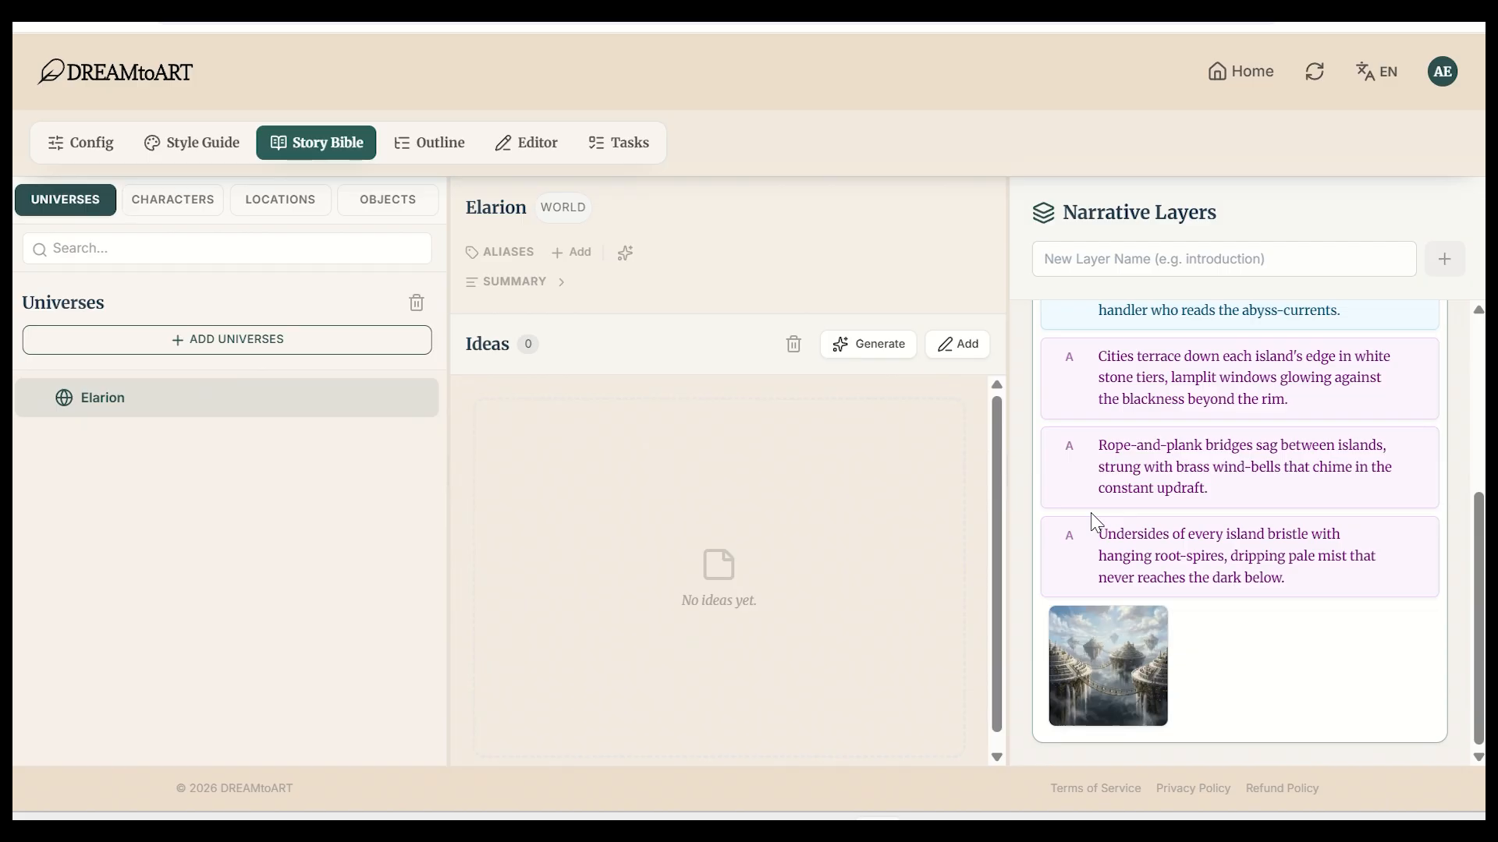
Add the fact "Each island floats because of a glowing crystal called the Heart of the Island." and place it in the Base layer
{"action": "left_click", "coordinate": [961, 346]}
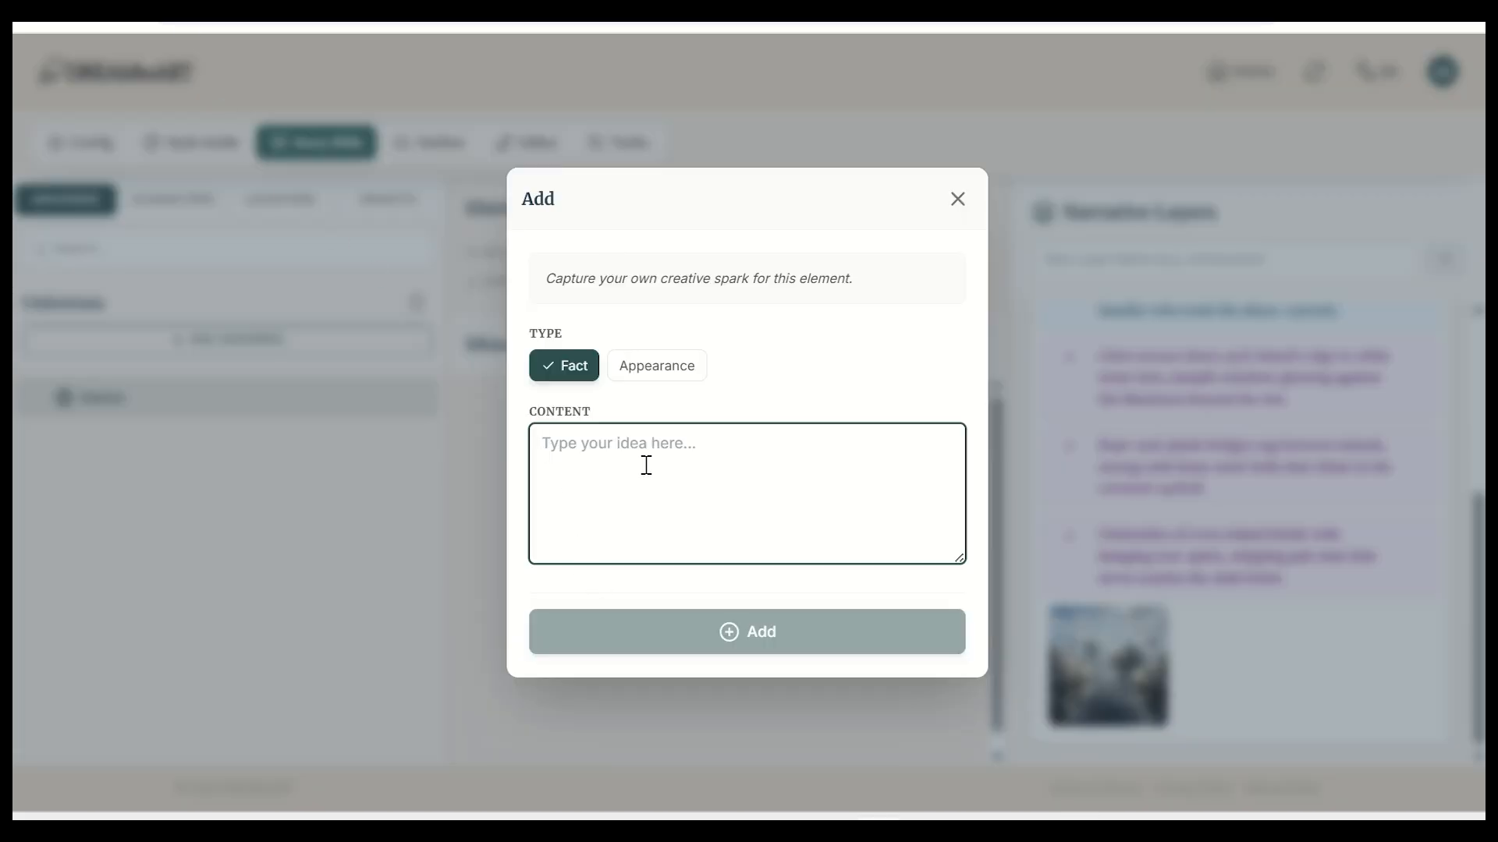
{"action": "type", "text": "Each island floats because of a glowing crystal called the Heart of the Island."}
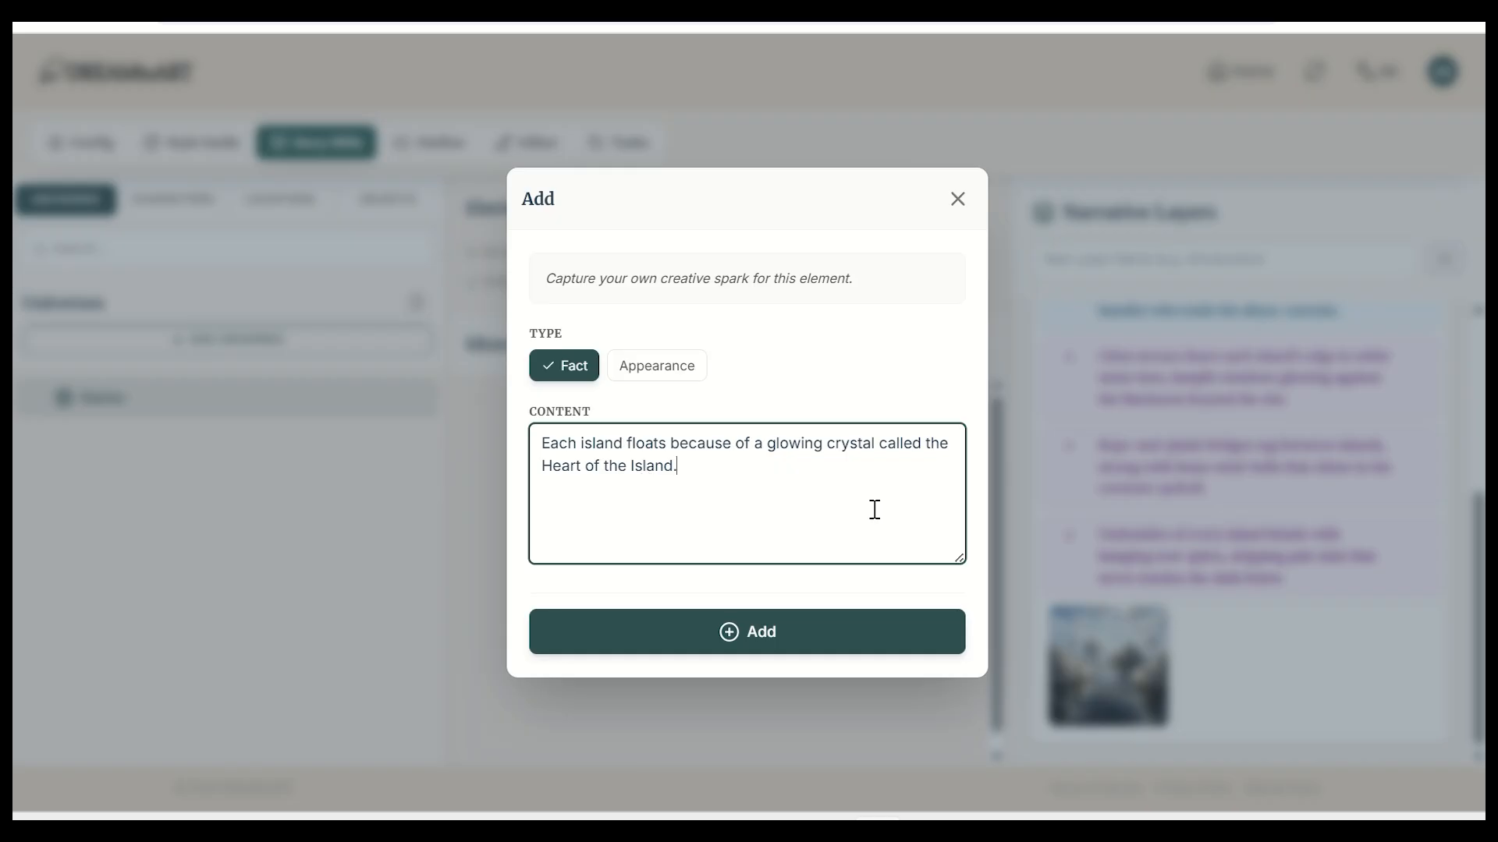
{"action": "left_click", "coordinate": [755, 633]}
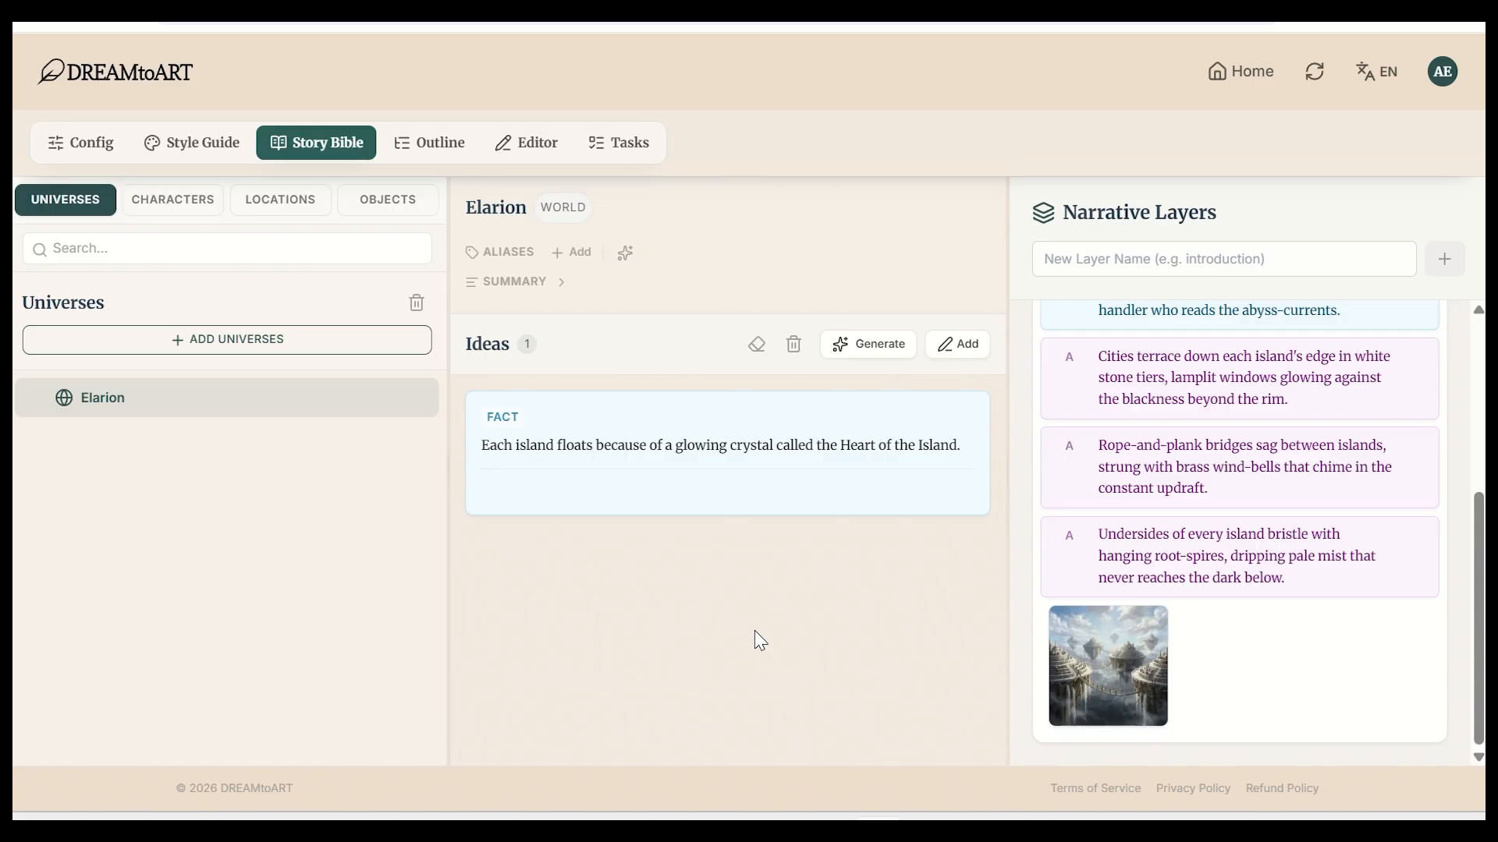
{"action": "left_click_drag", "start_coordinate": [909, 422], "coordinate": [1417, 611]}
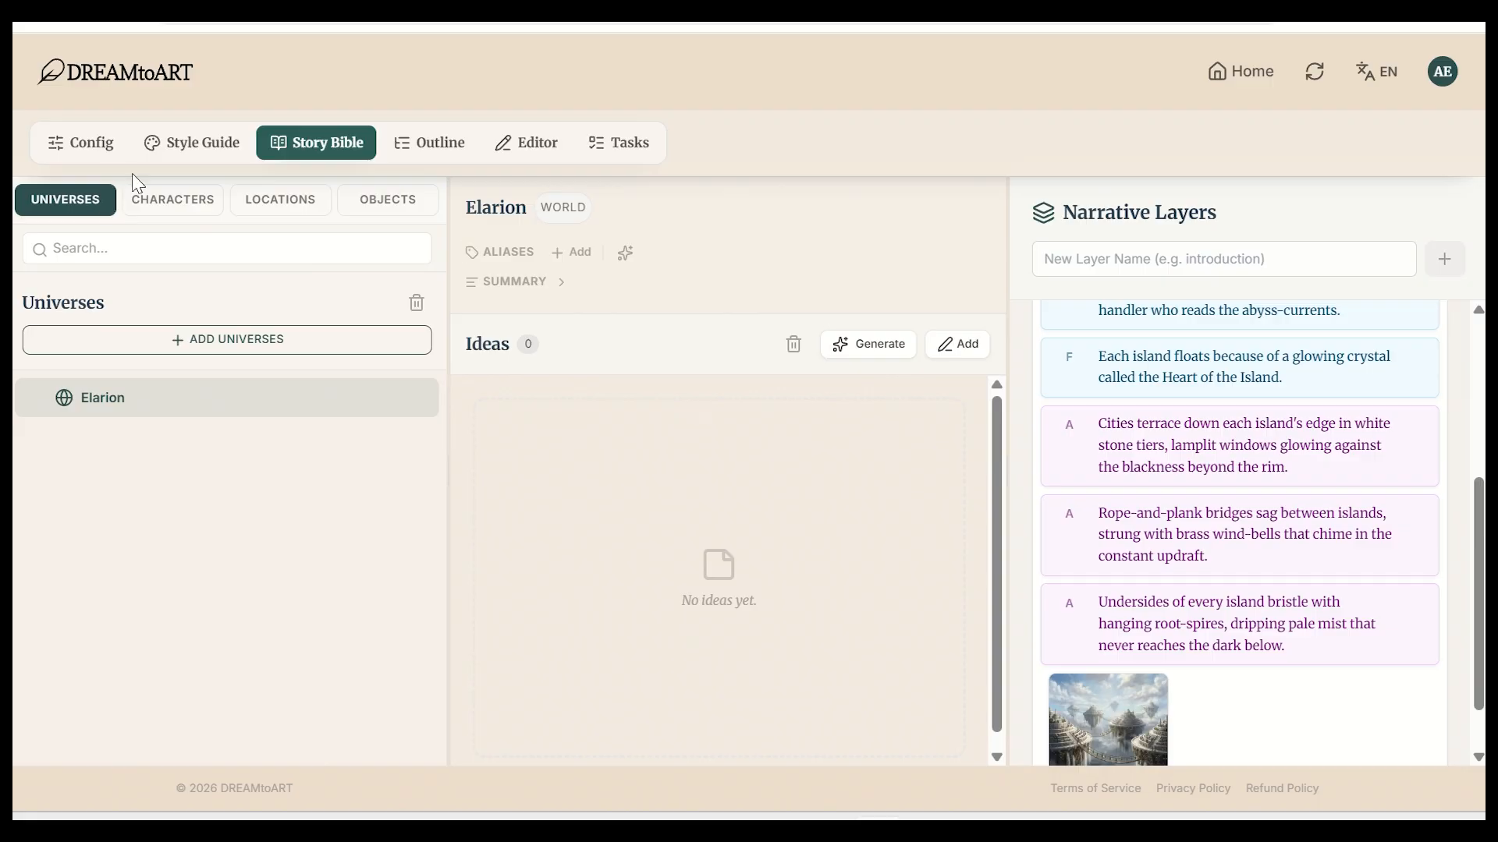
Create a new character in the Story Bible and name it Lira Vale
{"action": "left_click", "coordinate": [178, 213]}
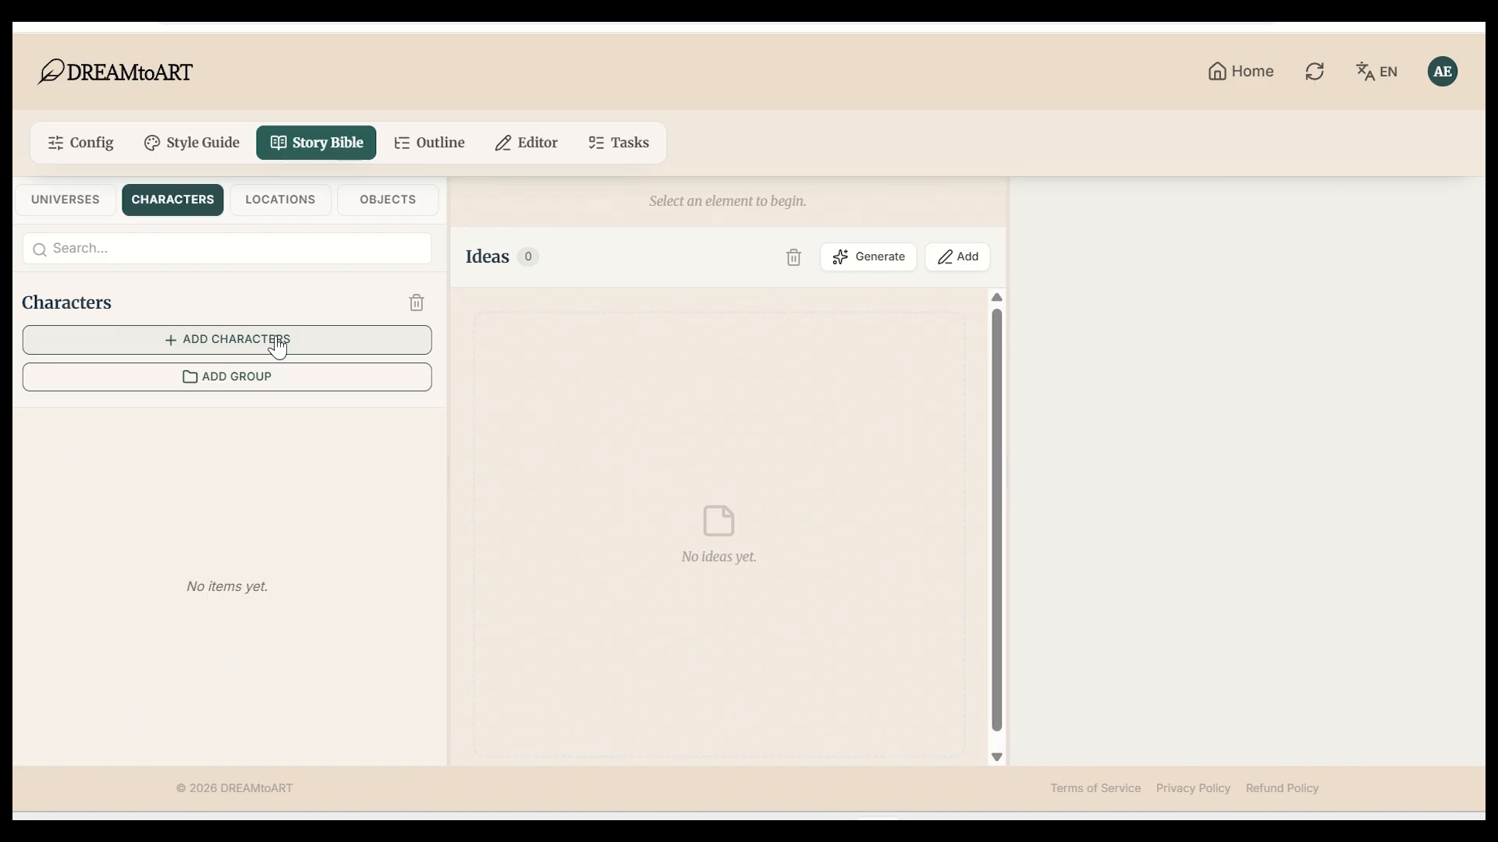
{"action": "left_click", "coordinate": [317, 341]}
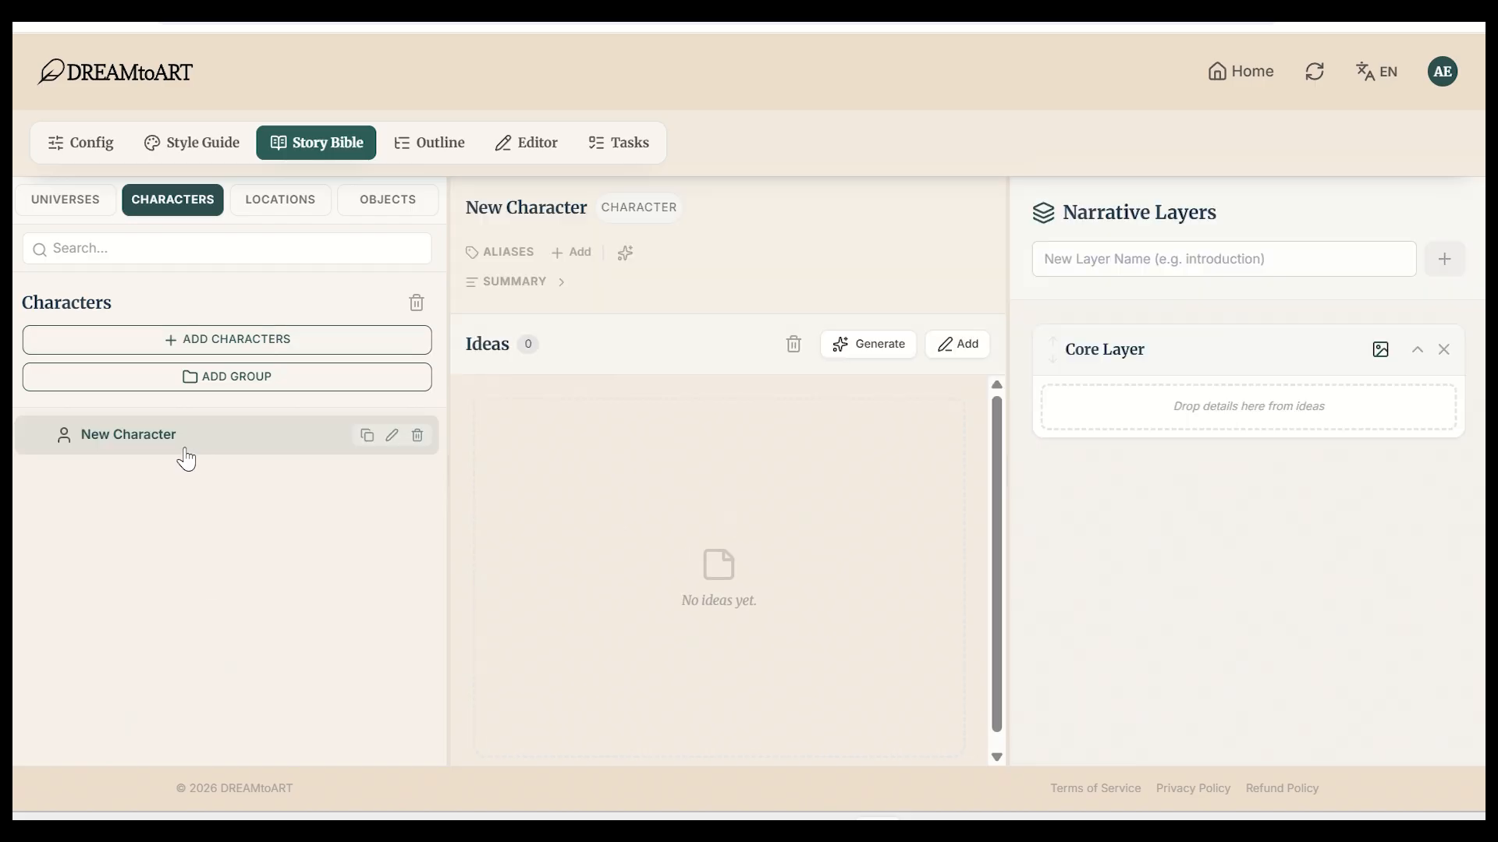
{"action": "left_click", "coordinate": [389, 437]}
{"action": "key", "text": "BackSpace"}
{"action": "key", "text": "ctrl+a"}
{"action": "key", "text": "BackSpace"}
{"action": "type", "text": "Lira Vale"}
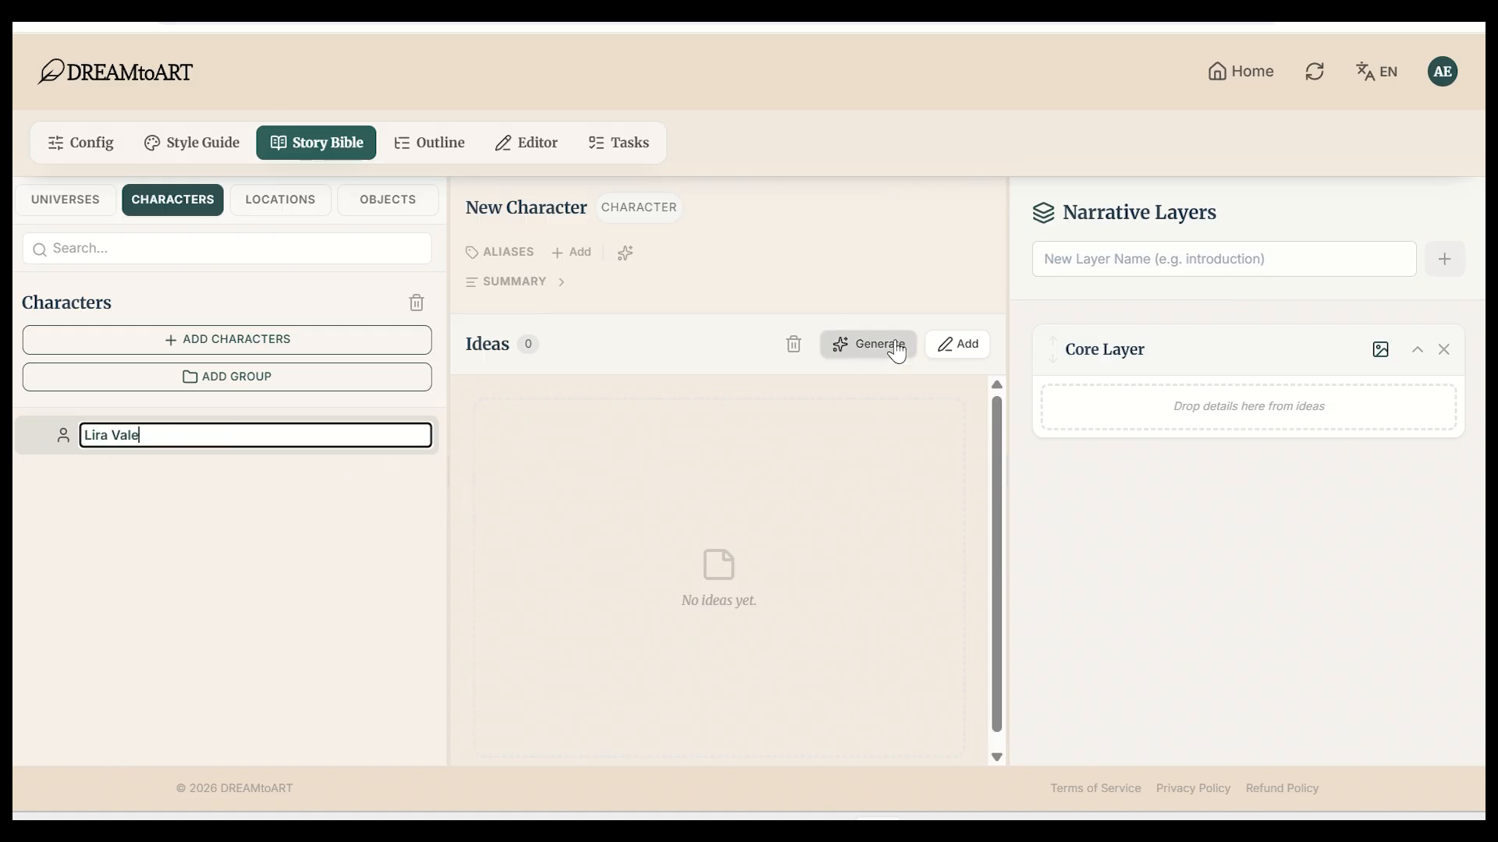
{"action": "key", "text": "Return"}
Add two fact ideas for Lira Vale: "fourteen-year-old girl" and "from the floating island of Astern"
{"action": "left_click", "coordinate": [957, 344]}
{"action": "type", "text": "fourteen-year-old girl"}
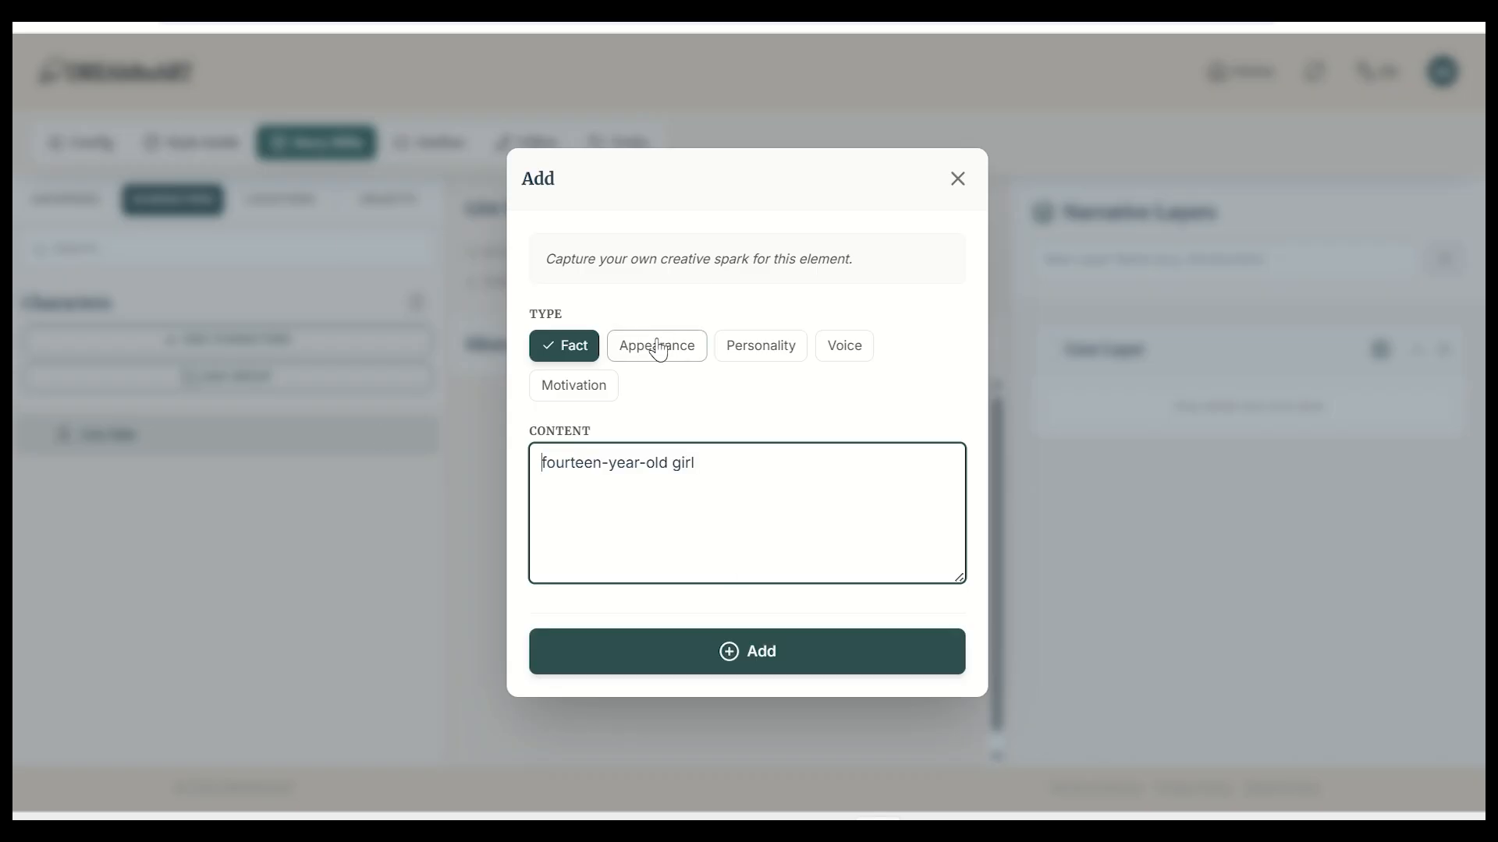
{"action": "left_click", "coordinate": [736, 660]}
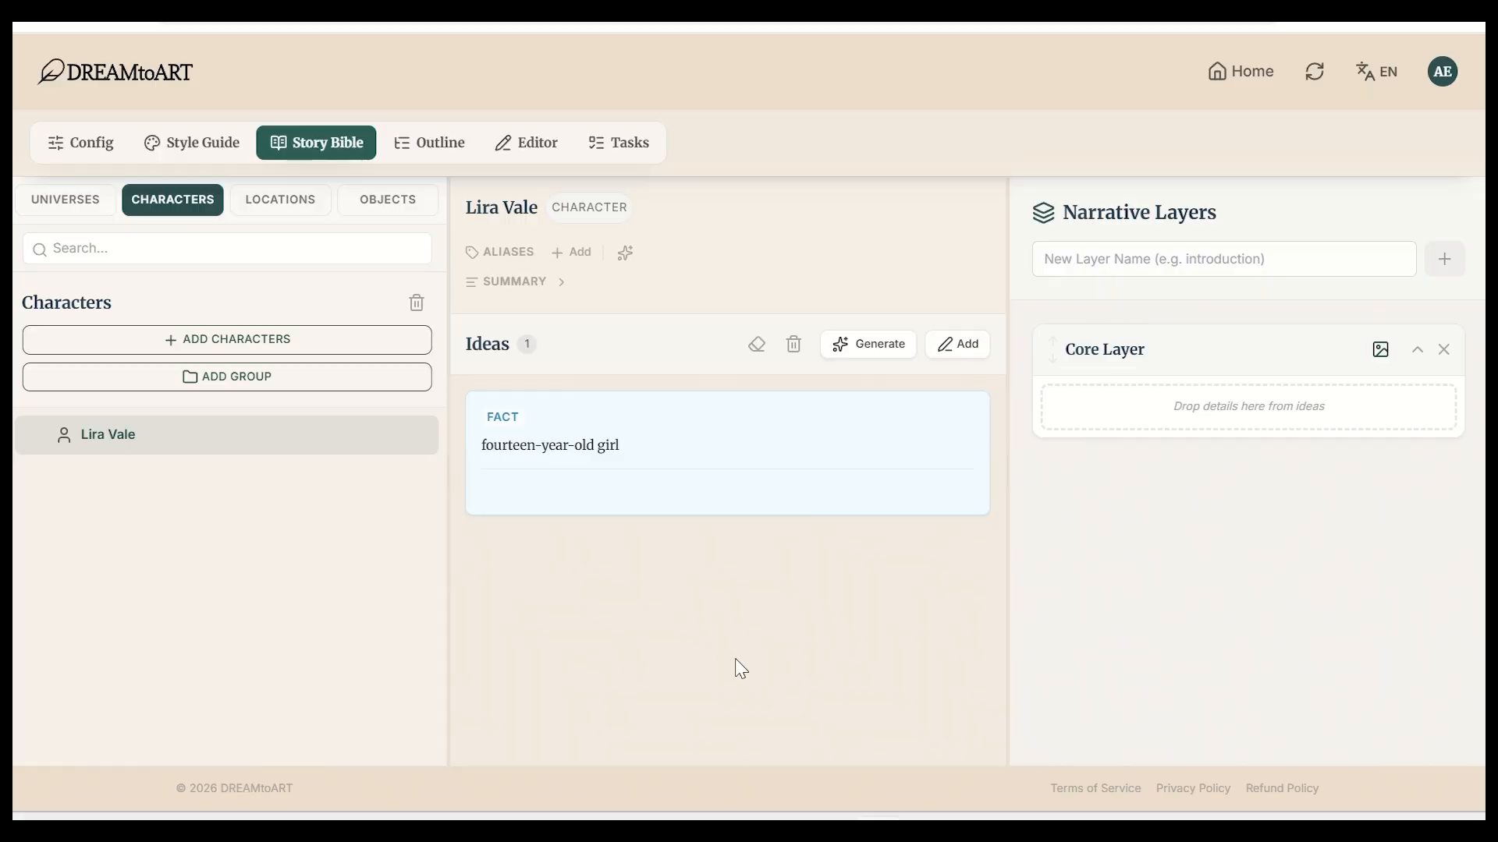
{"action": "left_click", "coordinate": [972, 351]}
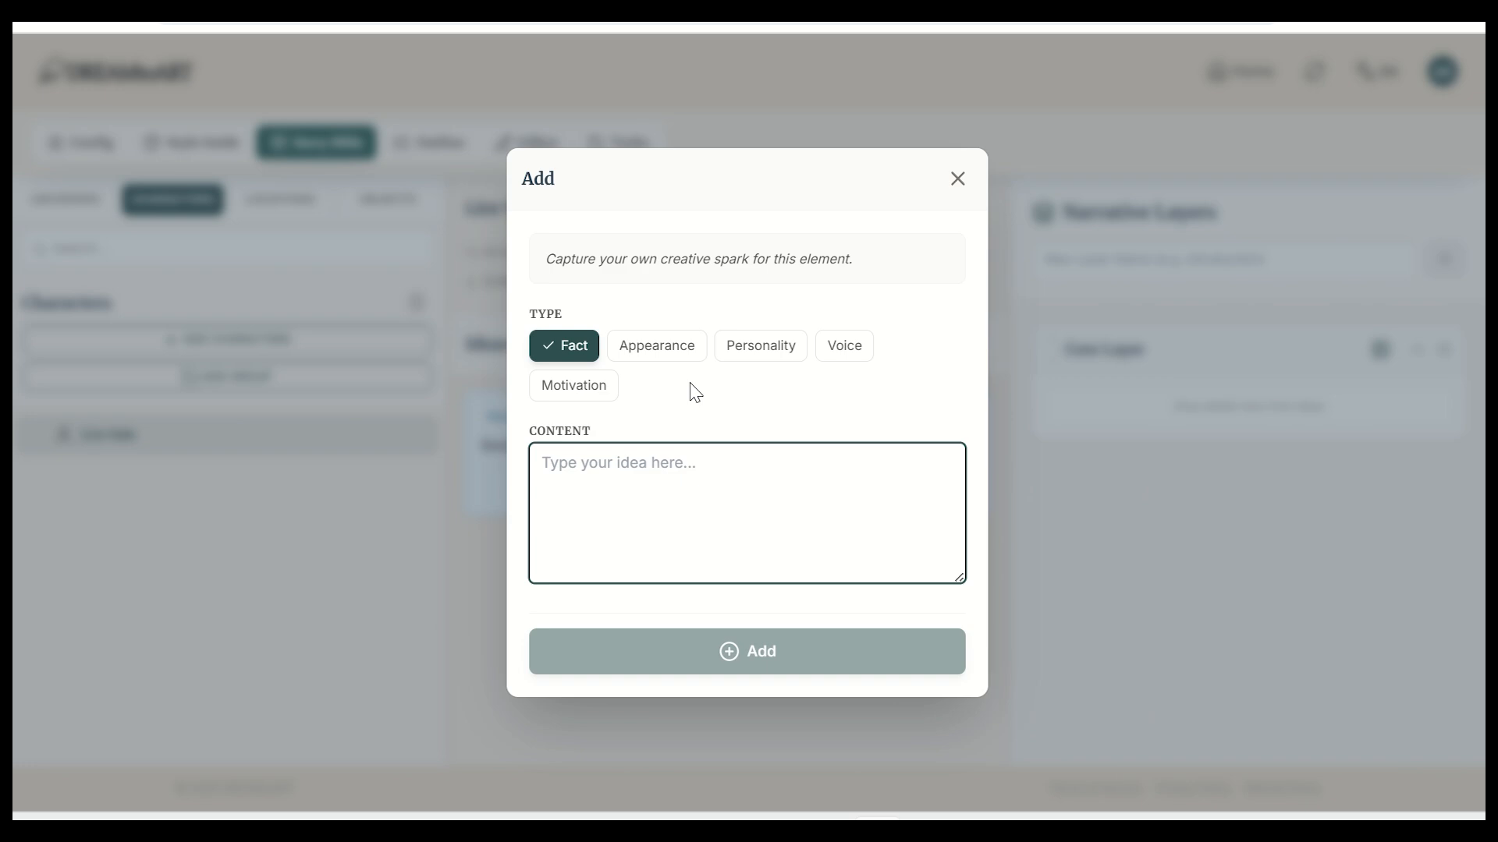
{"action": "type", "text": "from the floating island of Astern"}
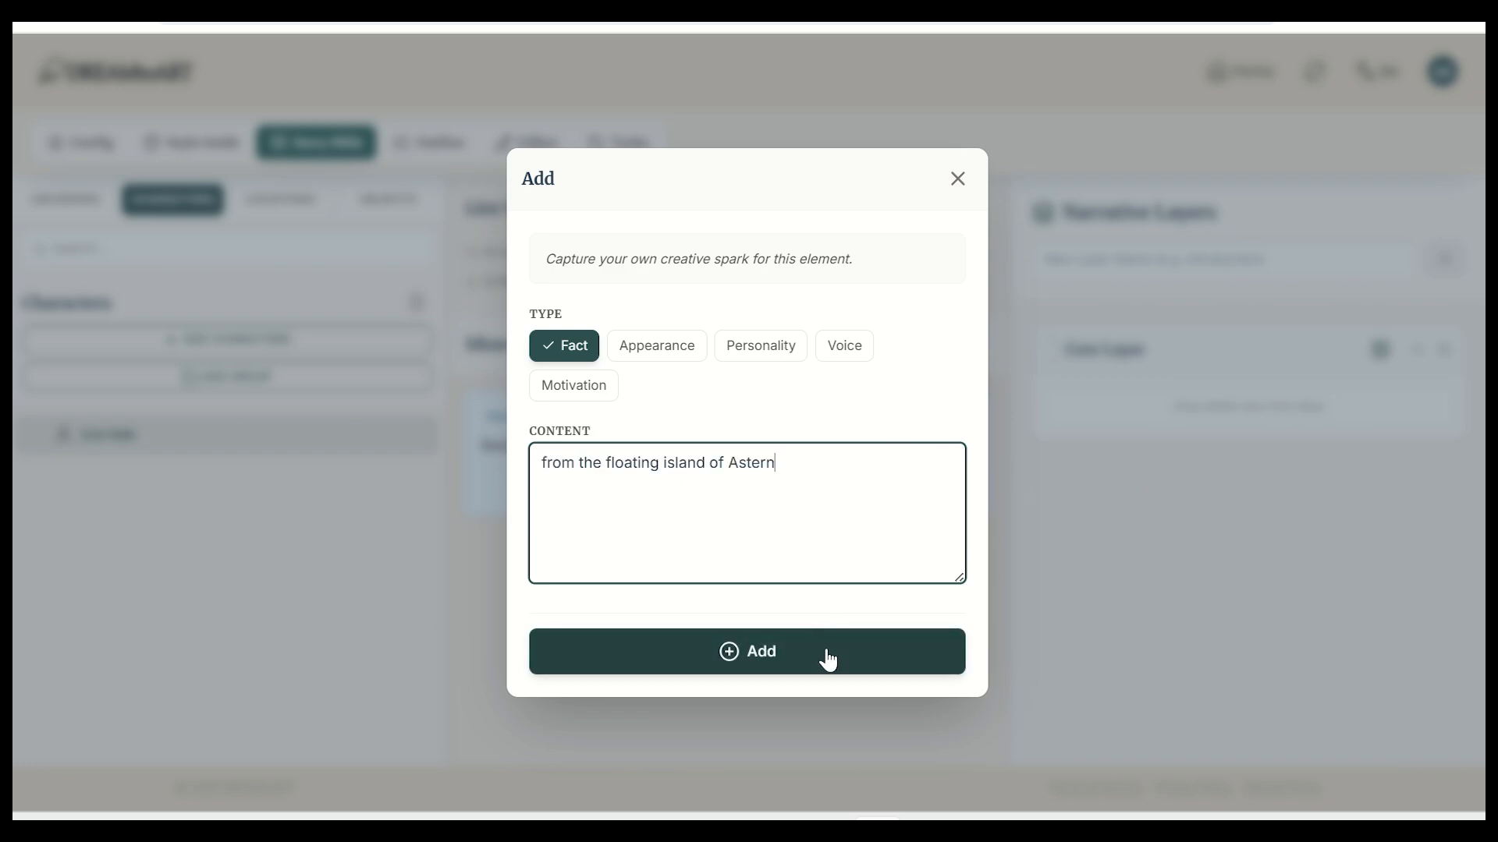
{"action": "left_click", "coordinate": [825, 655]}
Add the motivation "afraid of her own power" and move all of Lira Vale's ideas into the Core Layer
{"action": "left_click", "coordinate": [967, 348]}
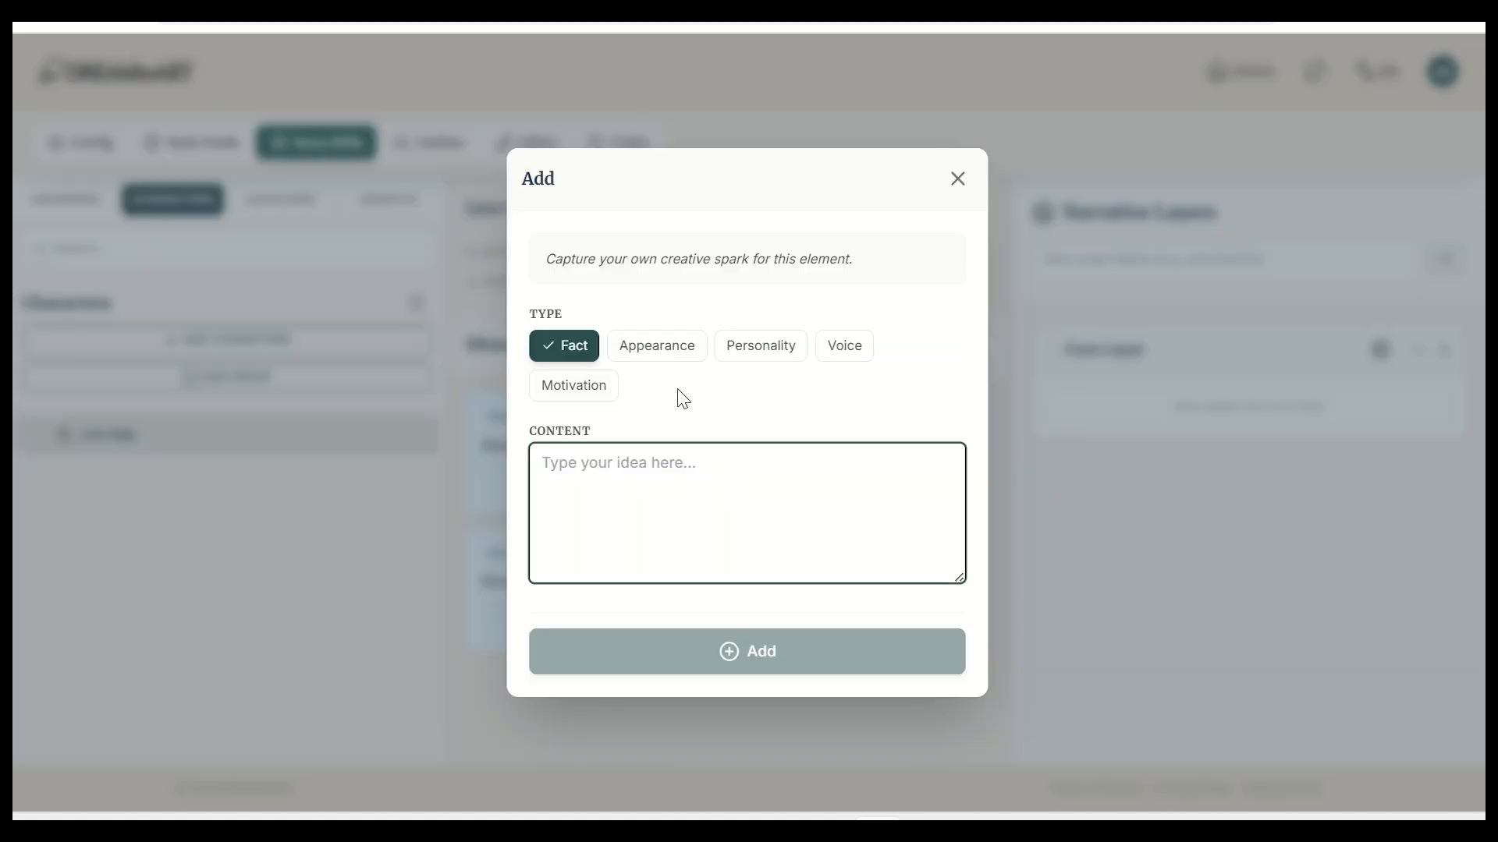
{"action": "left_click", "coordinate": [567, 384]}
{"action": "left_click", "coordinate": [669, 446]}
{"action": "type", "text": "afraid of her own power"}
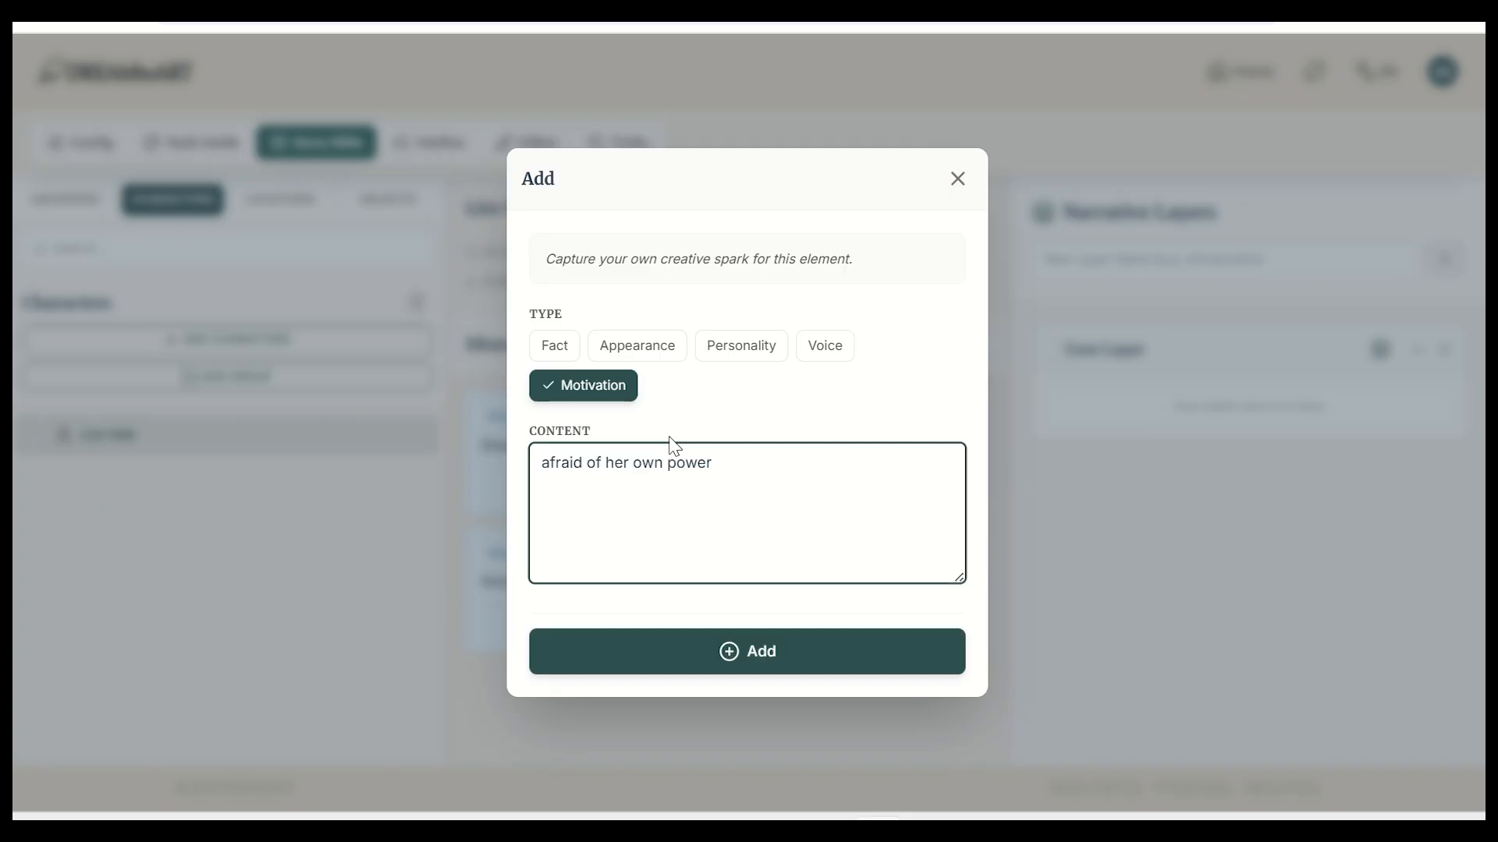
{"action": "left_click", "coordinate": [941, 658]}
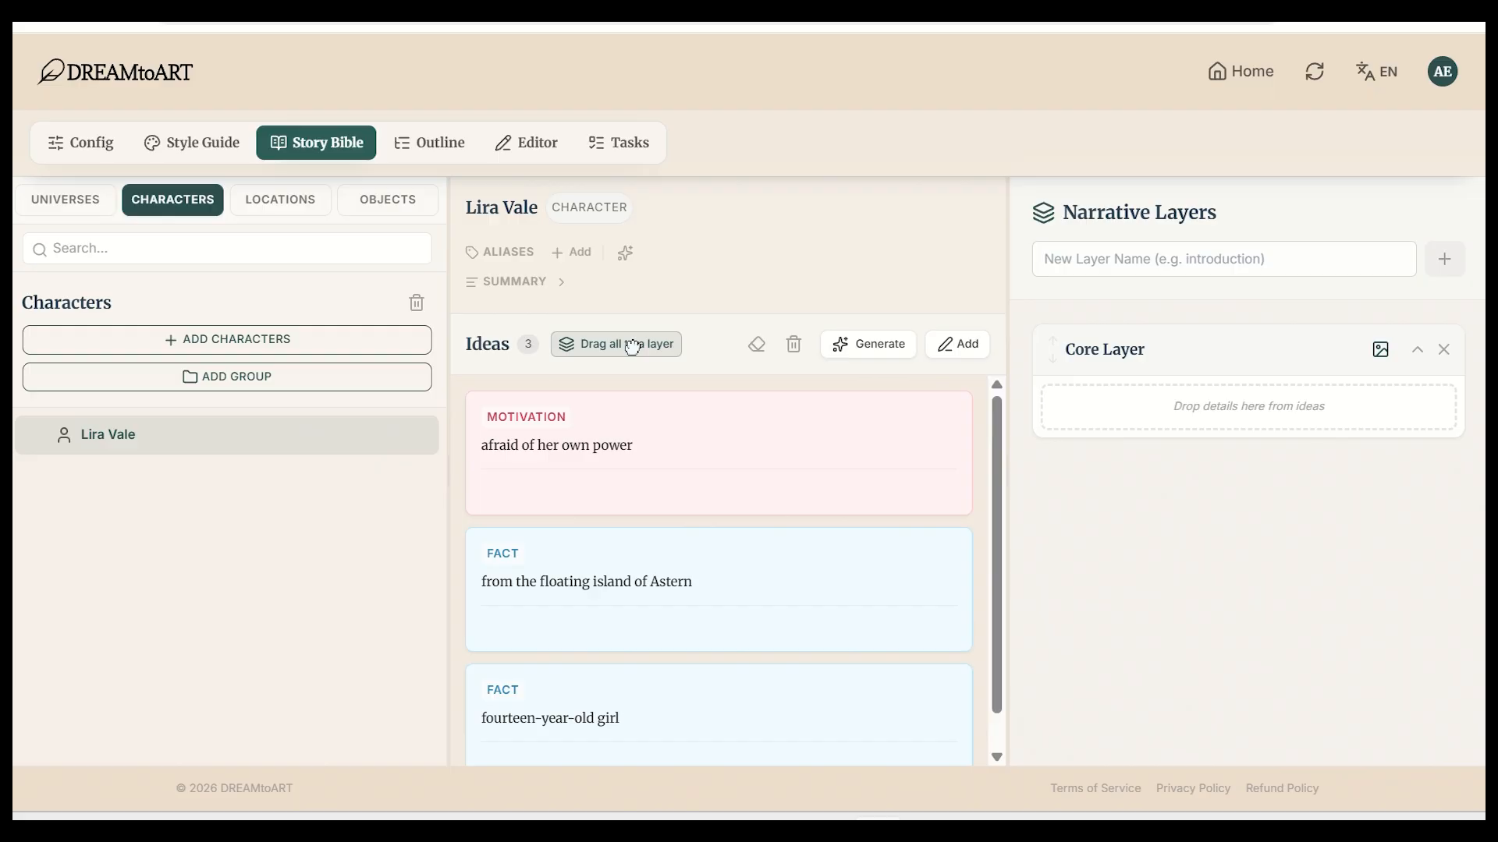
{"action": "left_click_drag", "start_coordinate": [632, 347], "coordinate": [1170, 425]}
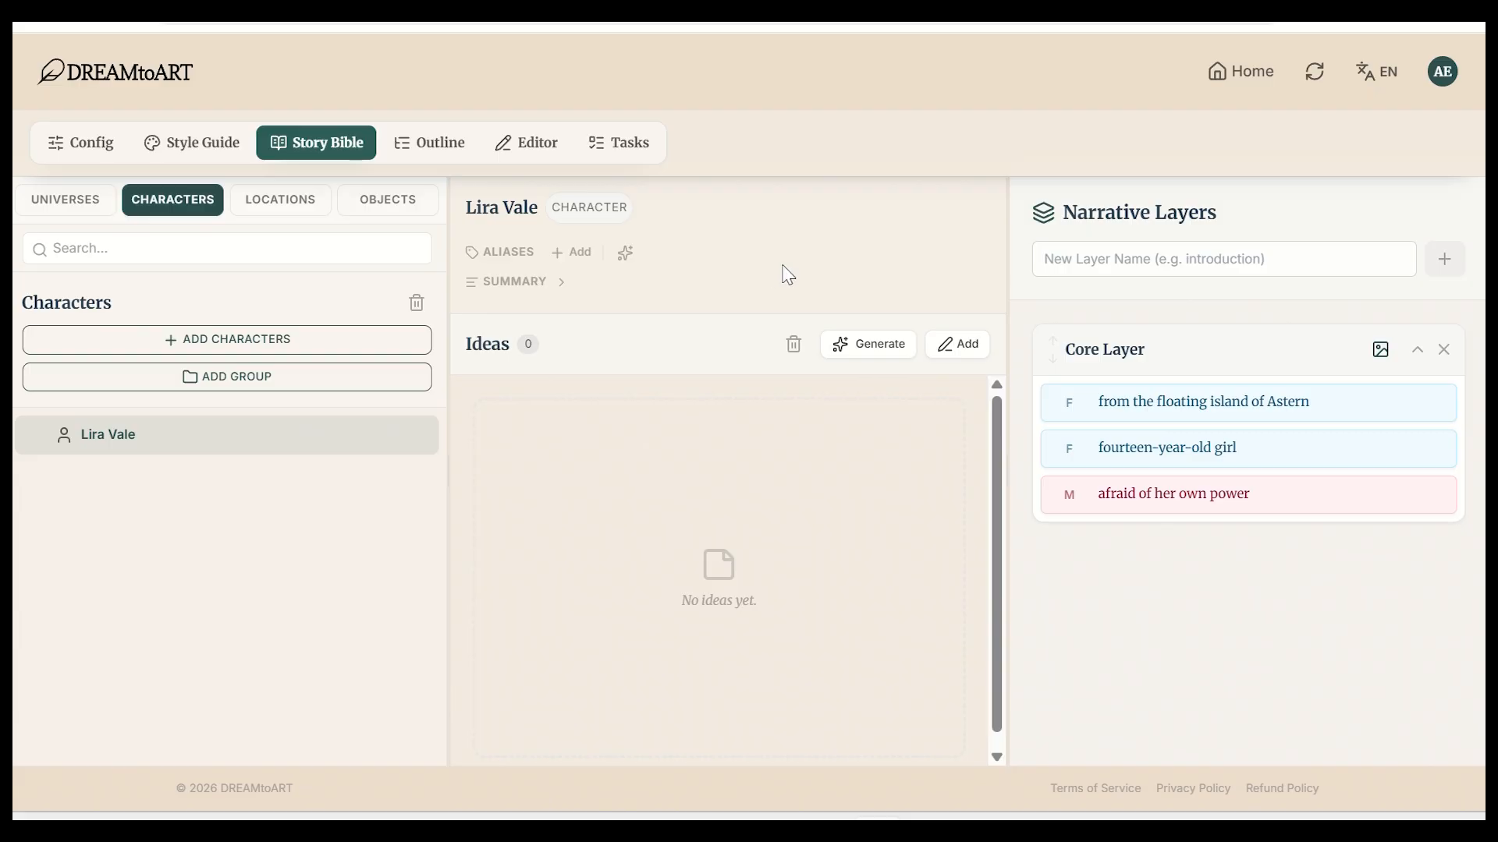
Set up an AI brainstorm for Lira Vale with 2 ideas per type, covering Appearance, Fact, Personality, Voice and Motivation
{"action": "left_click", "coordinate": [894, 352]}
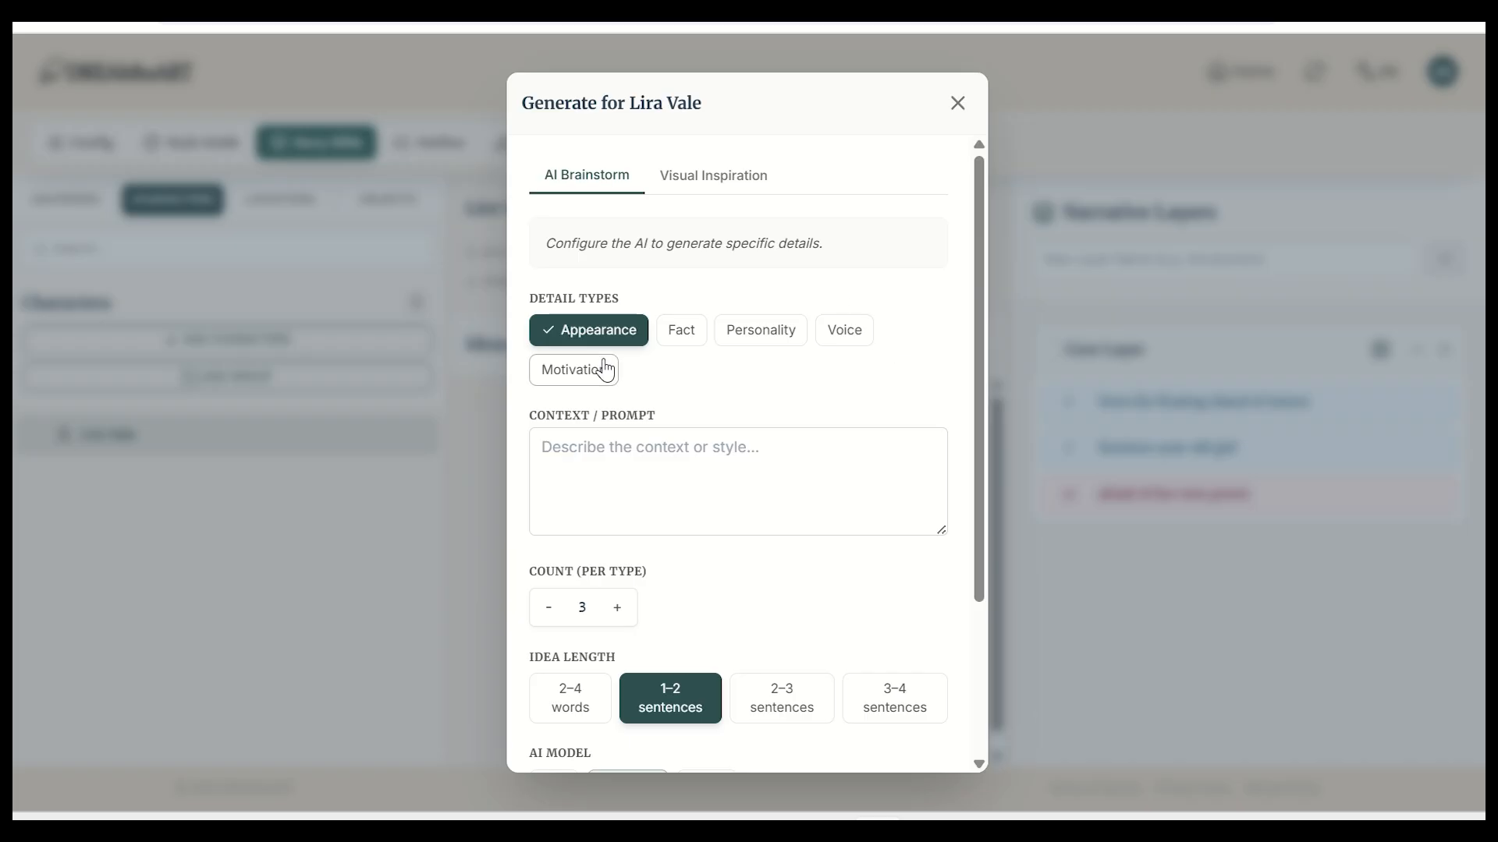
{"action": "left_click", "coordinate": [620, 610]}
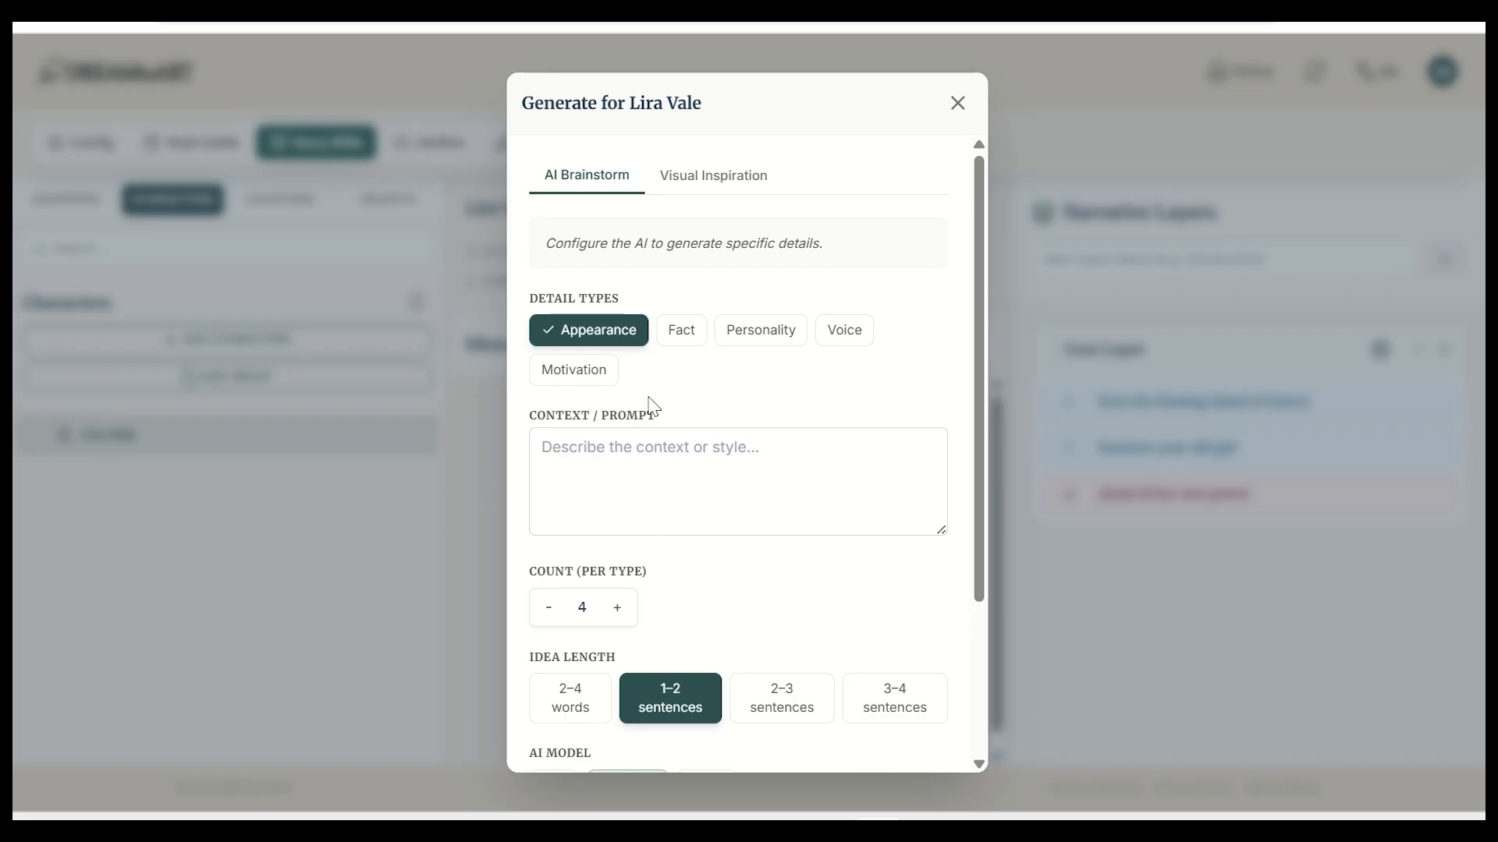
{"action": "left_click", "coordinate": [550, 620]}
{"action": "left_click", "coordinate": [551, 617]}
{"action": "left_click", "coordinate": [681, 338]}
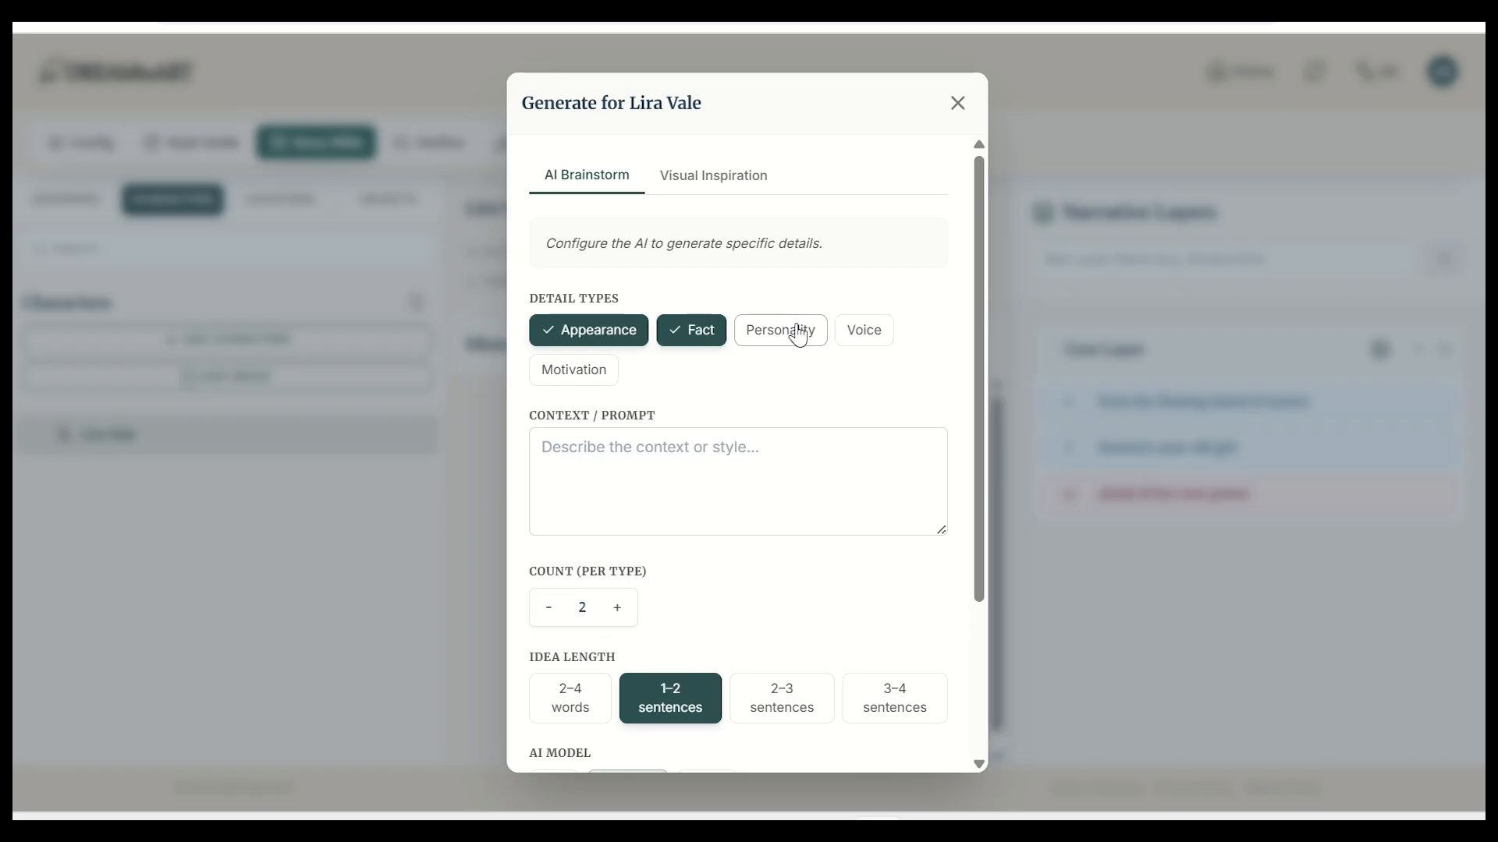
{"action": "left_click", "coordinate": [796, 334]}
{"action": "left_click", "coordinate": [897, 337]}
{"action": "left_click", "coordinate": [611, 390]}
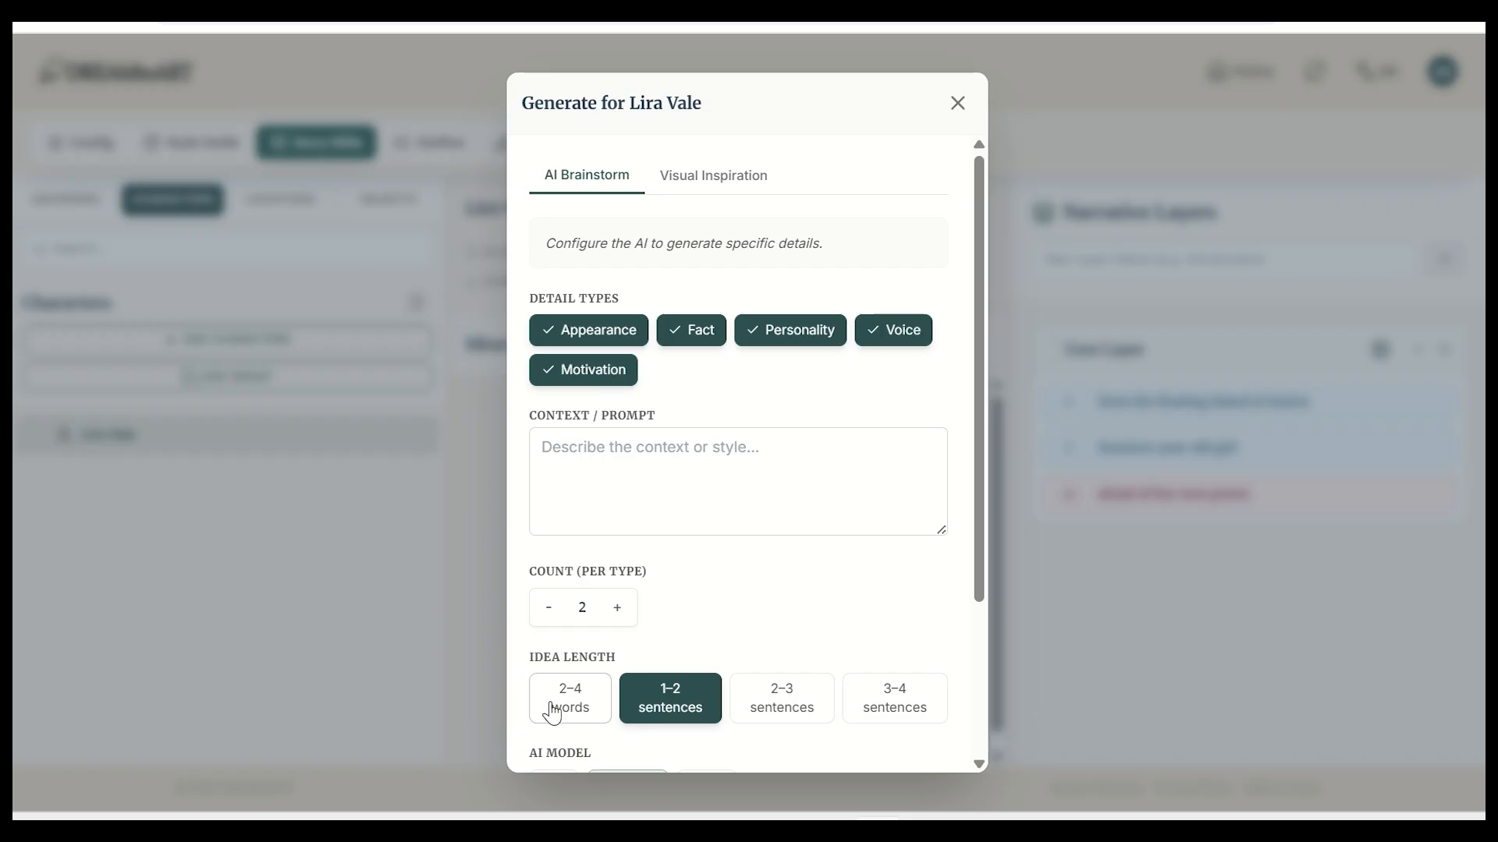
Set the idea length to 2–4 words and generate the ideas for Lira Vale
{"action": "left_click", "coordinate": [561, 725]}
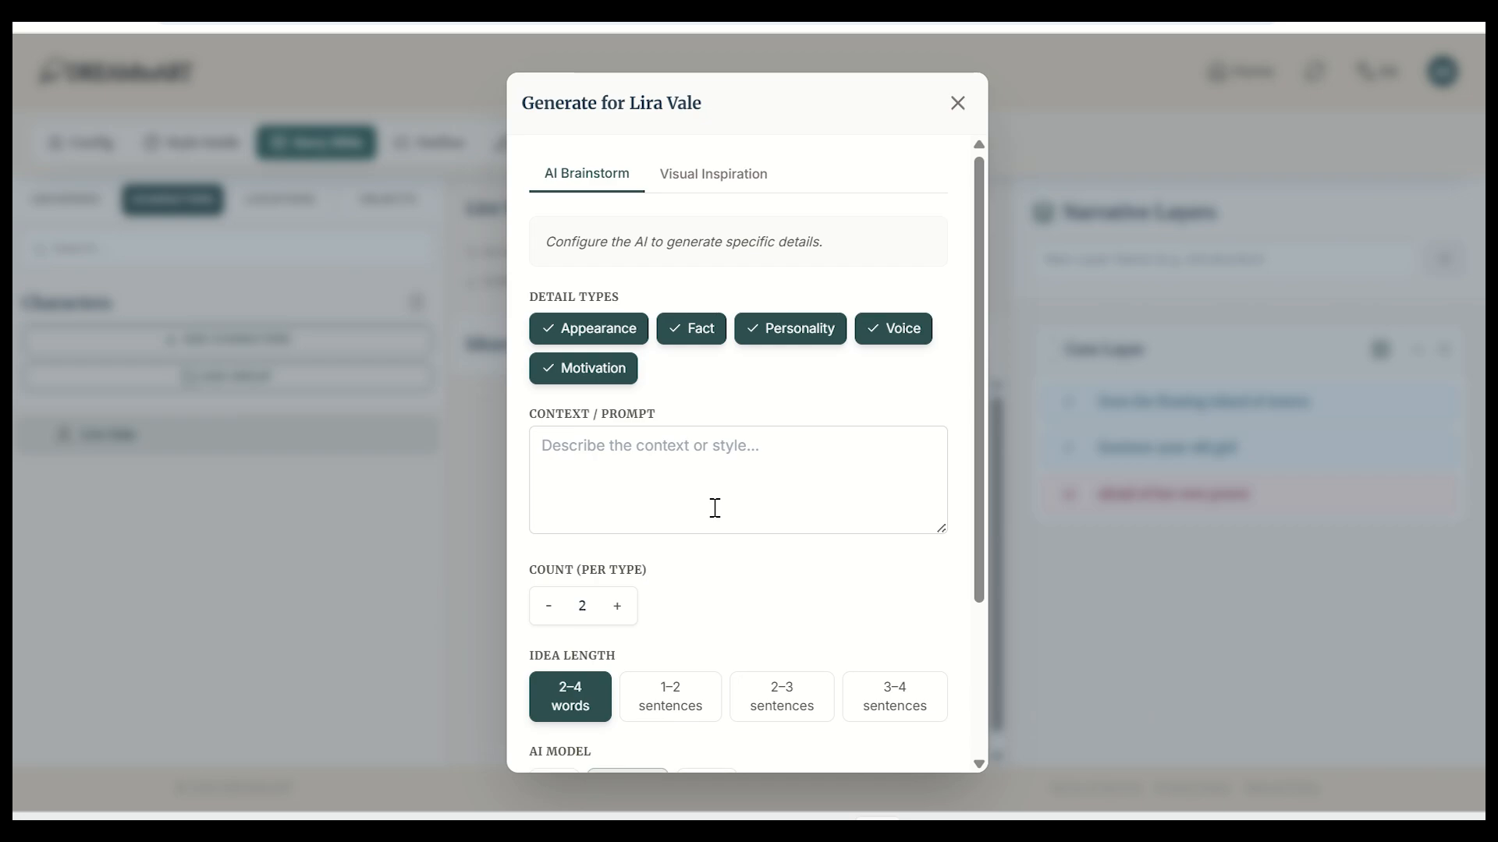
{"action": "scroll", "coordinate": [712, 515], "scroll_direction": "down", "scroll_amount": 3}
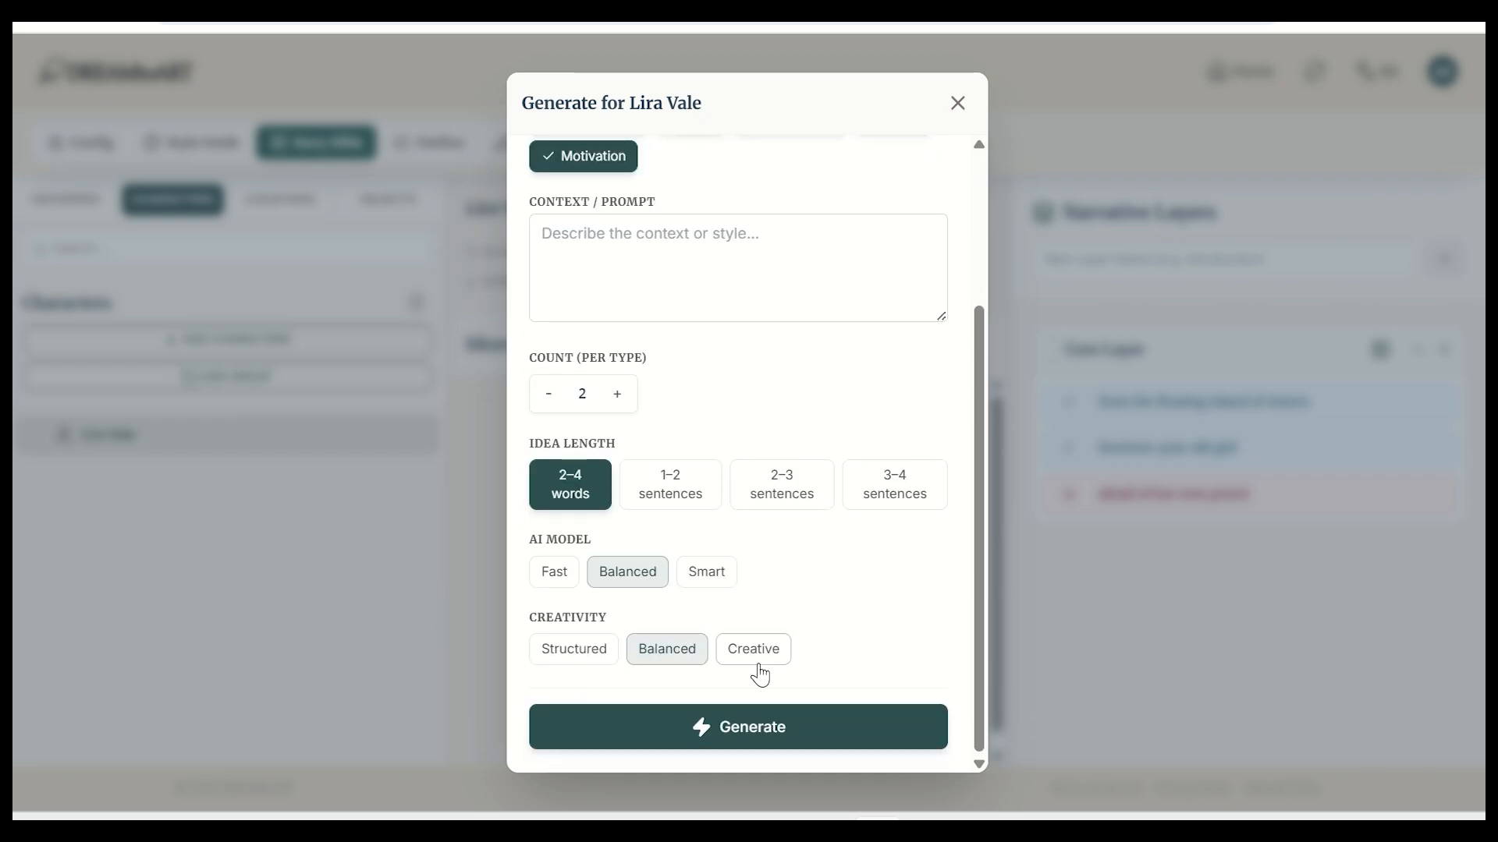
{"action": "left_click", "coordinate": [767, 735]}
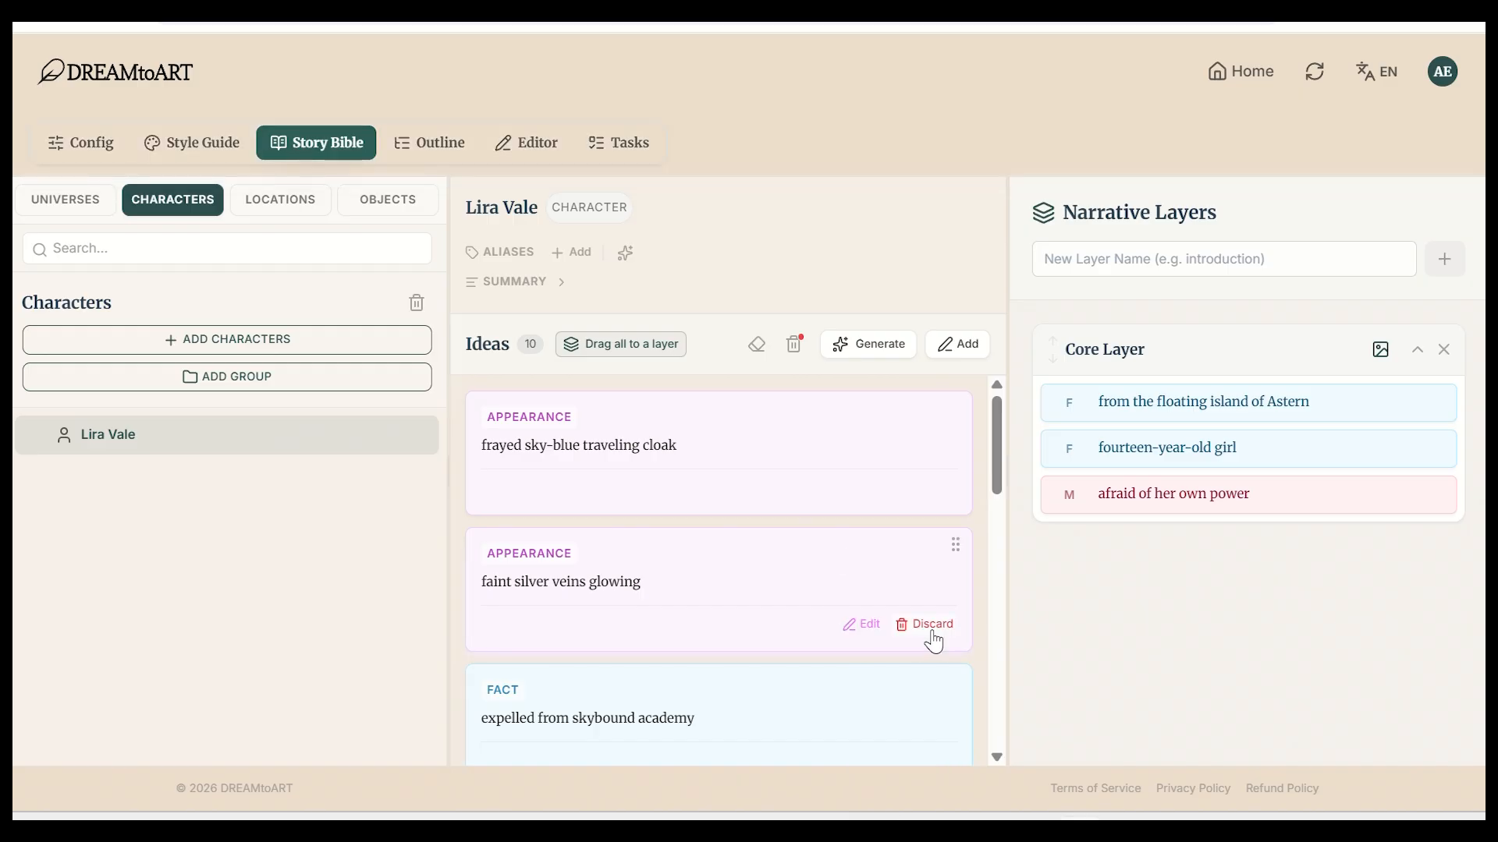
Discard the "faint silver veins glowing" idea and move all remaining ideas into Lira Vale's Core Layer
{"action": "left_click", "coordinate": [932, 632]}
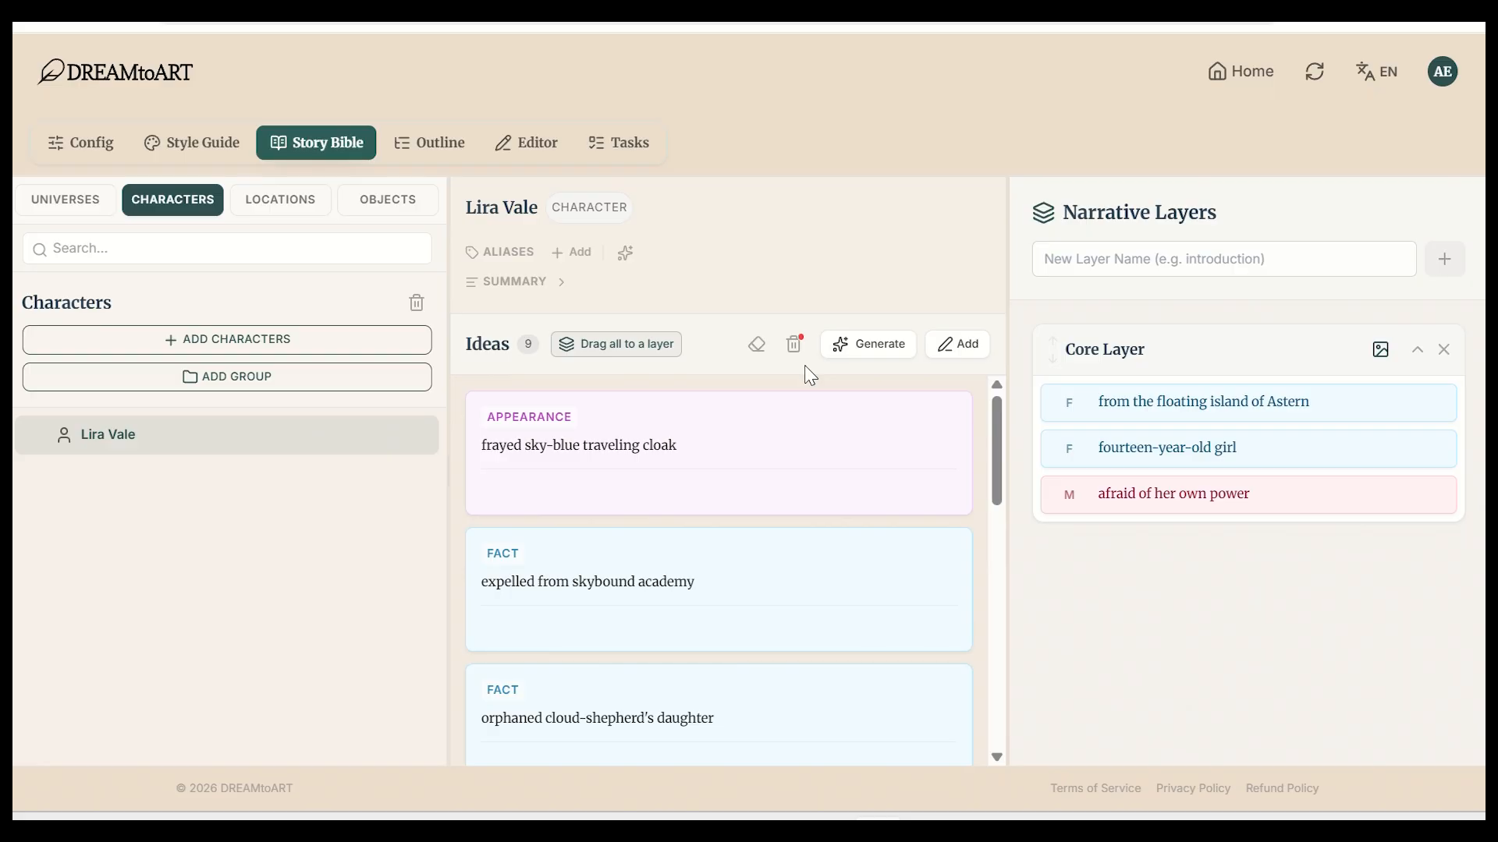
{"action": "left_click_drag", "start_coordinate": [999, 434], "coordinate": [1040, 441]}
{"action": "left_click_drag", "start_coordinate": [611, 344], "coordinate": [1131, 351]}
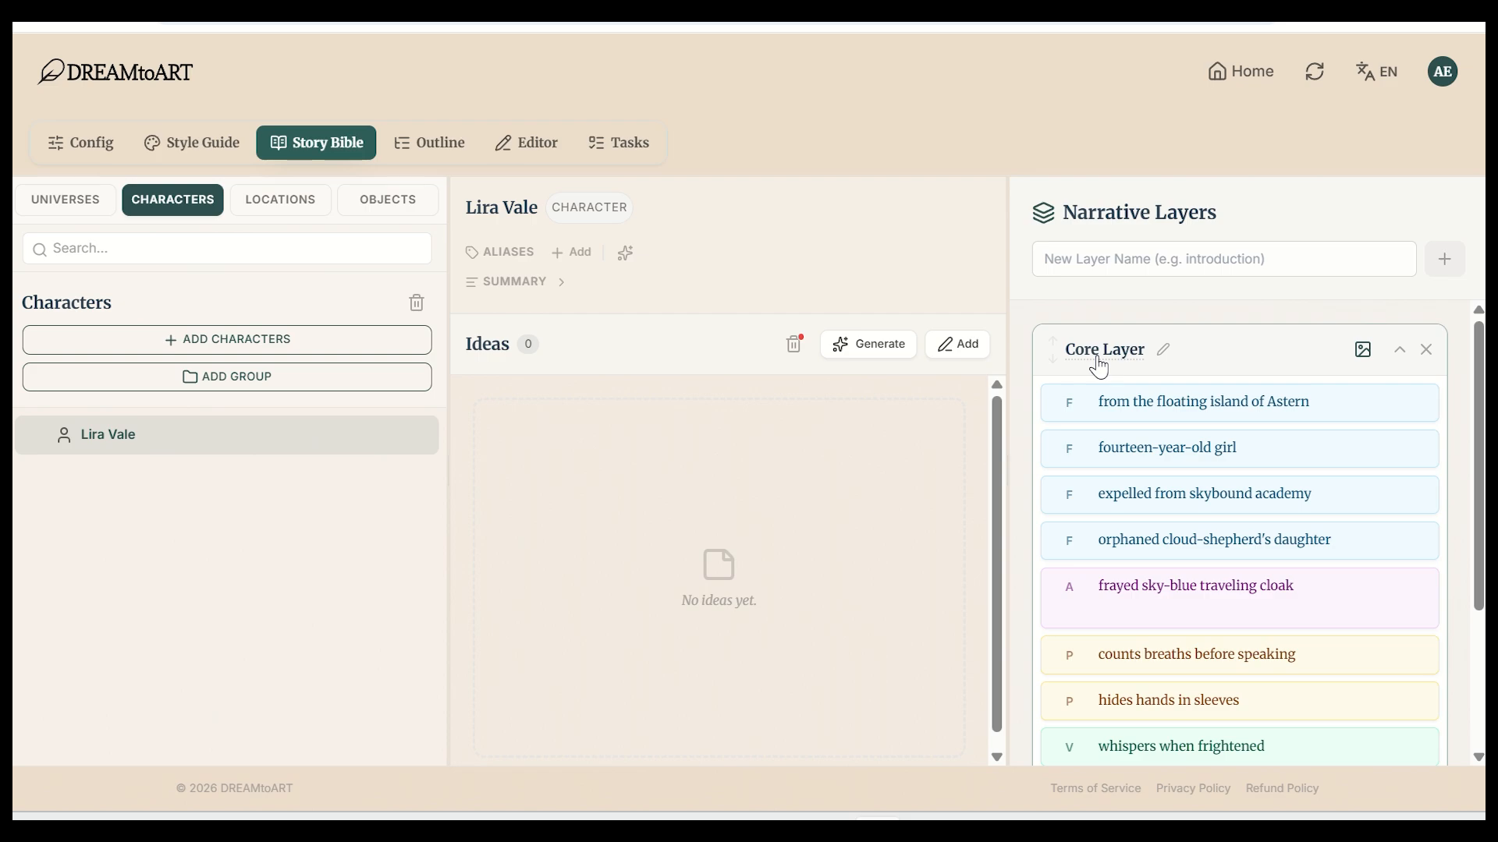
Add the appearance idea "Long silver hair" for Lira Vale
{"action": "left_click", "coordinate": [945, 341]}
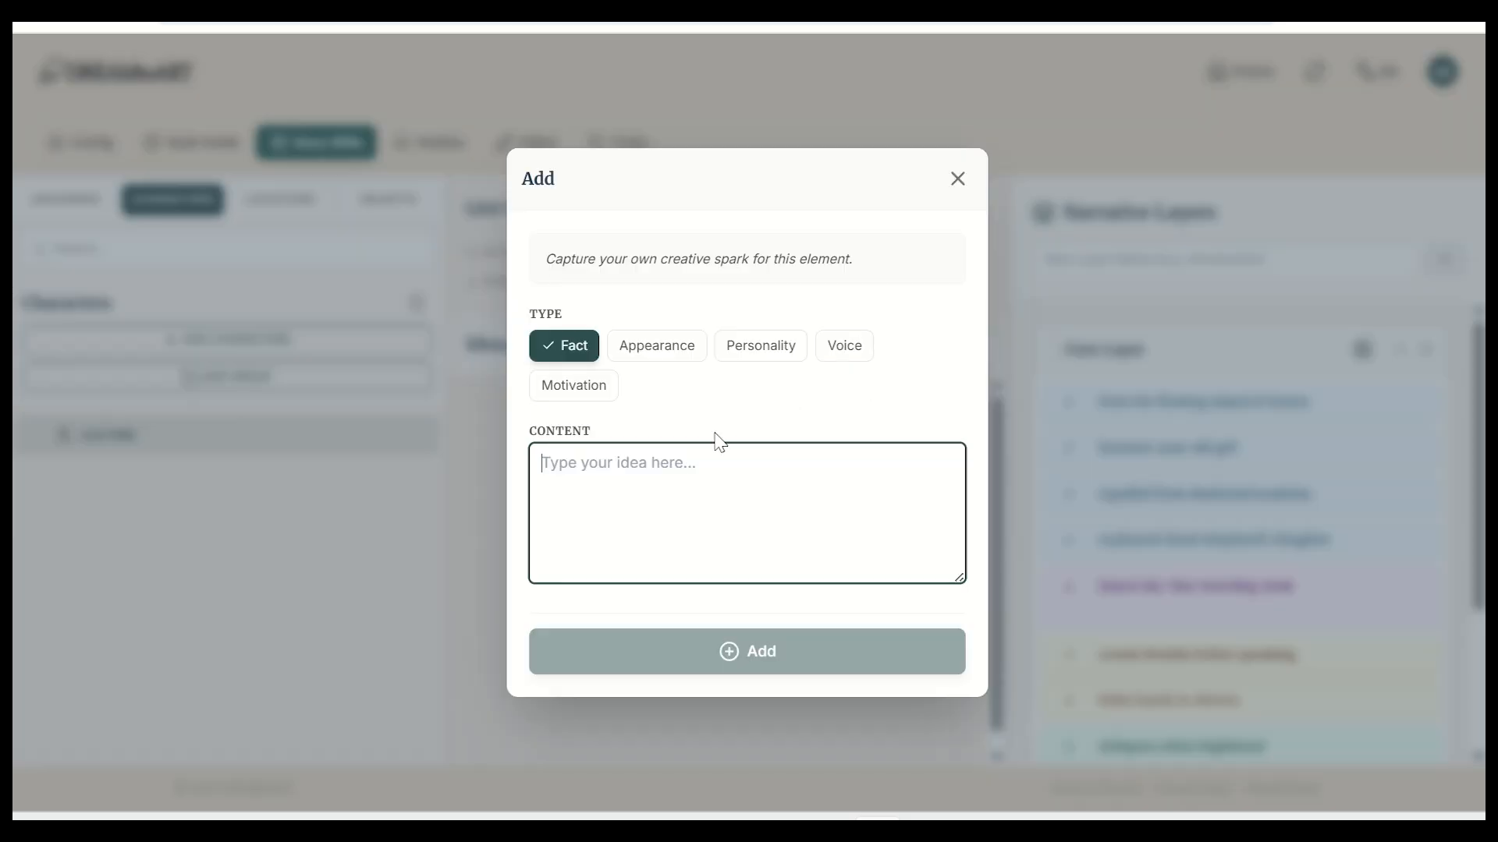
{"action": "left_click", "coordinate": [669, 344]}
{"action": "left_click", "coordinate": [662, 453]}
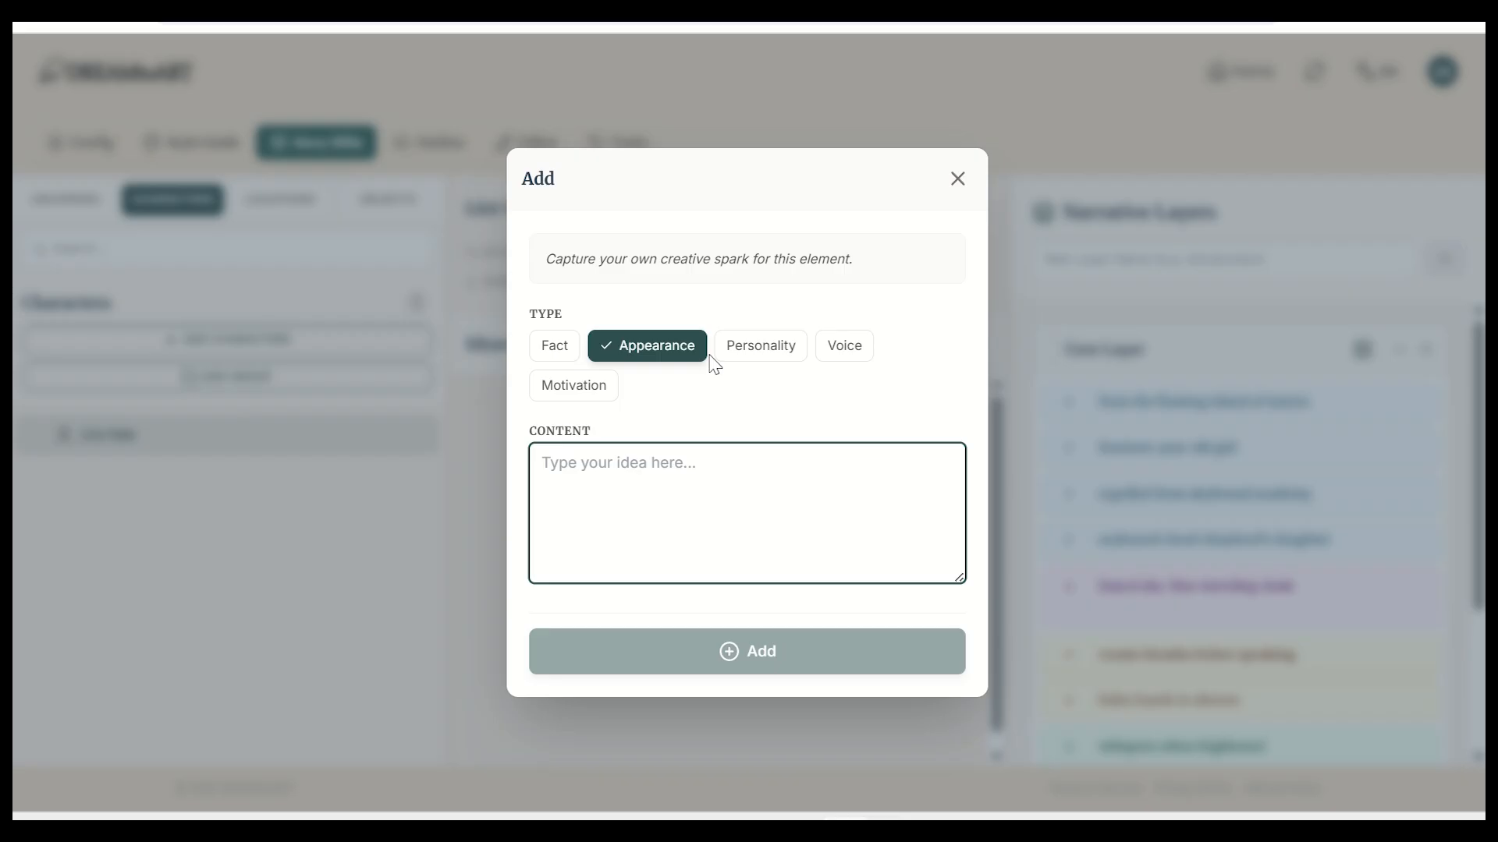
{"action": "type", "text": "Long silver hair"}
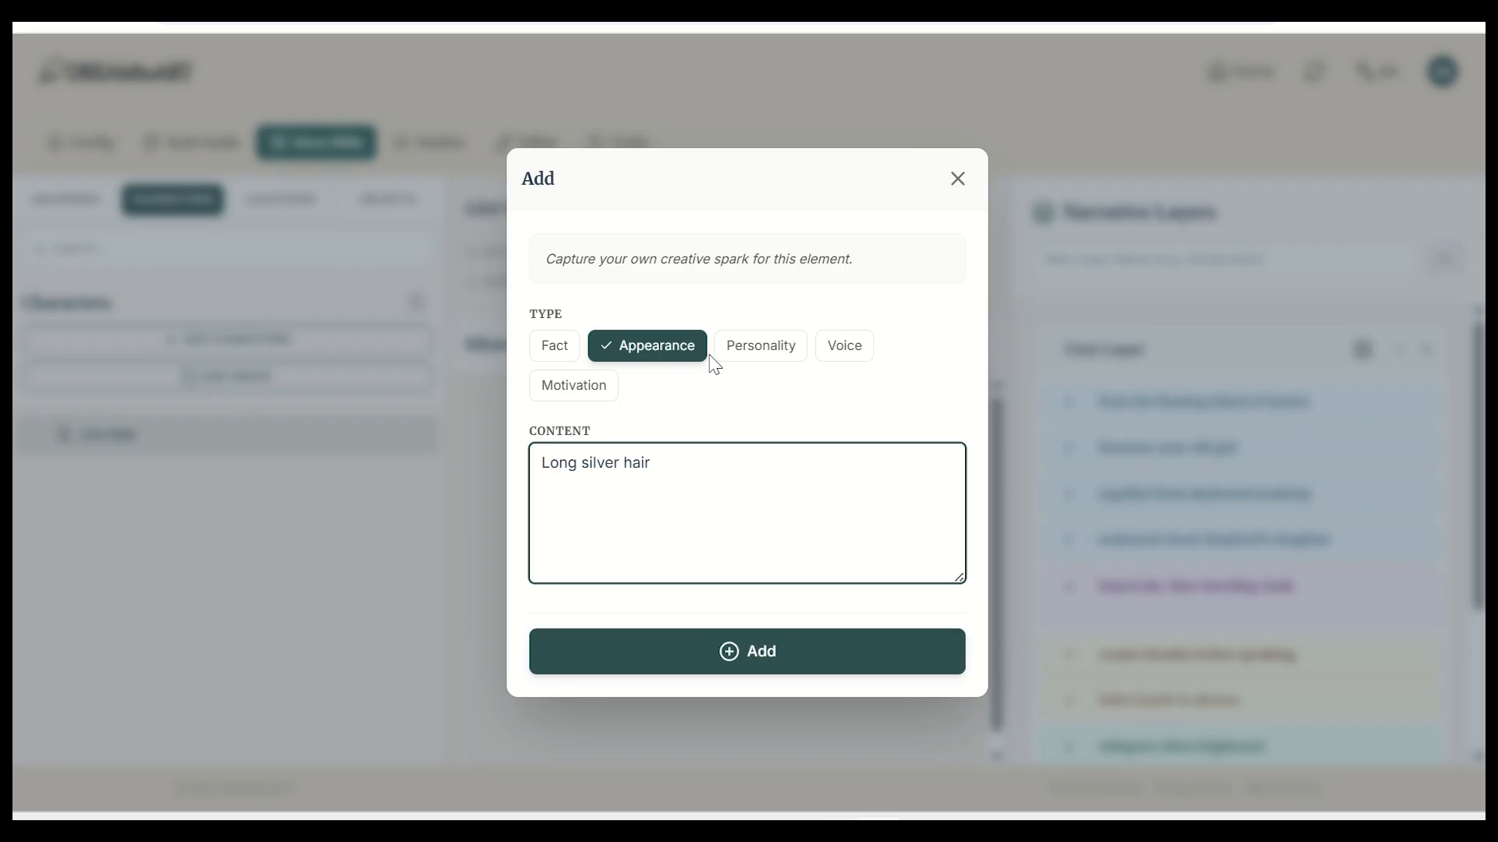
{"action": "left_click", "coordinate": [812, 655]}
Add the fact idea "tall" for Lira Vale
{"action": "left_click", "coordinate": [941, 359]}
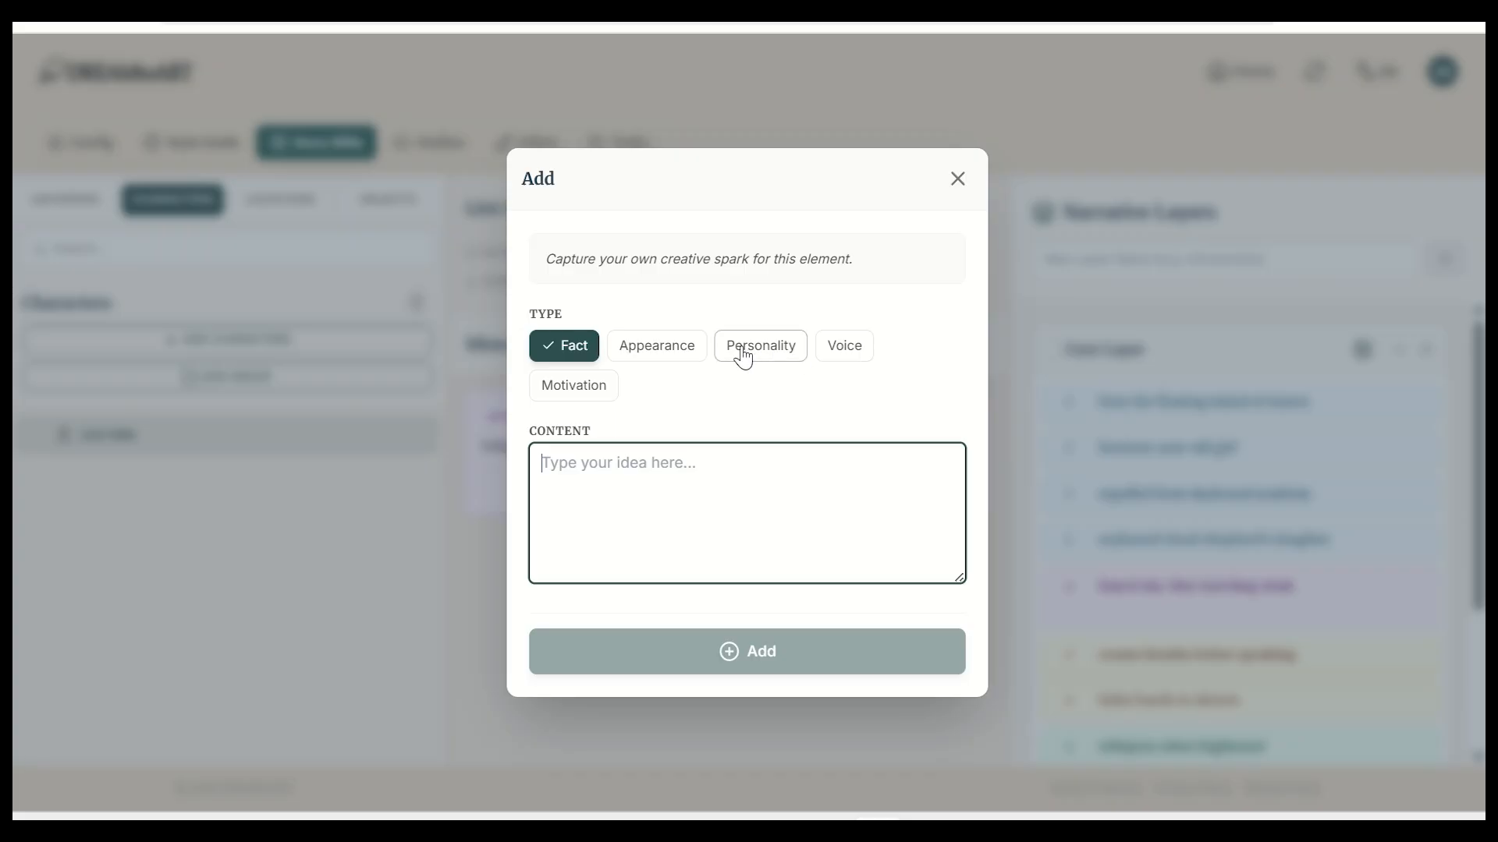
{"action": "type", "text": "tall"}
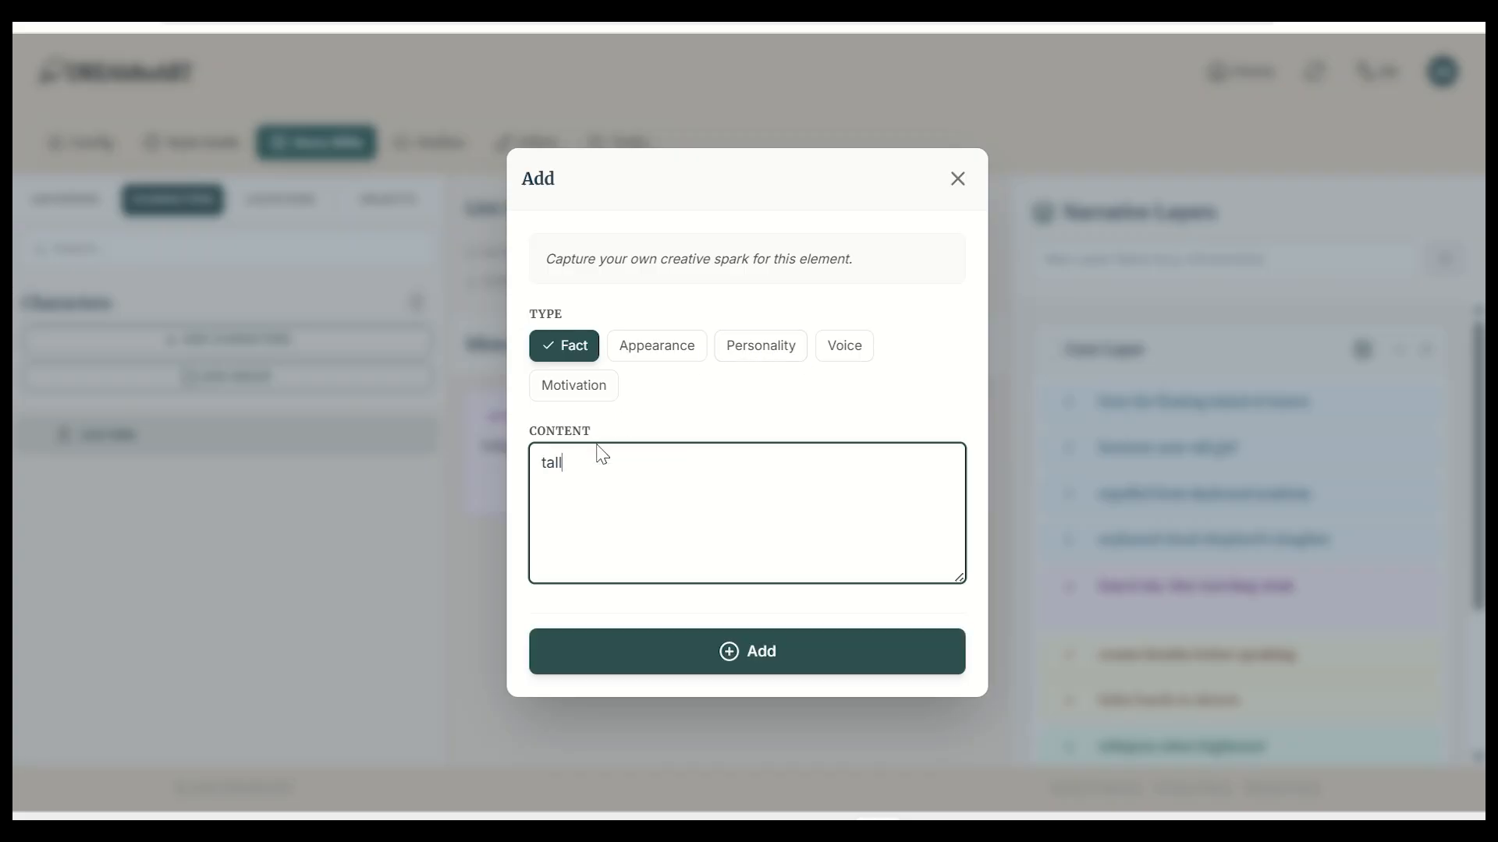
{"action": "left_click", "coordinate": [758, 652]}
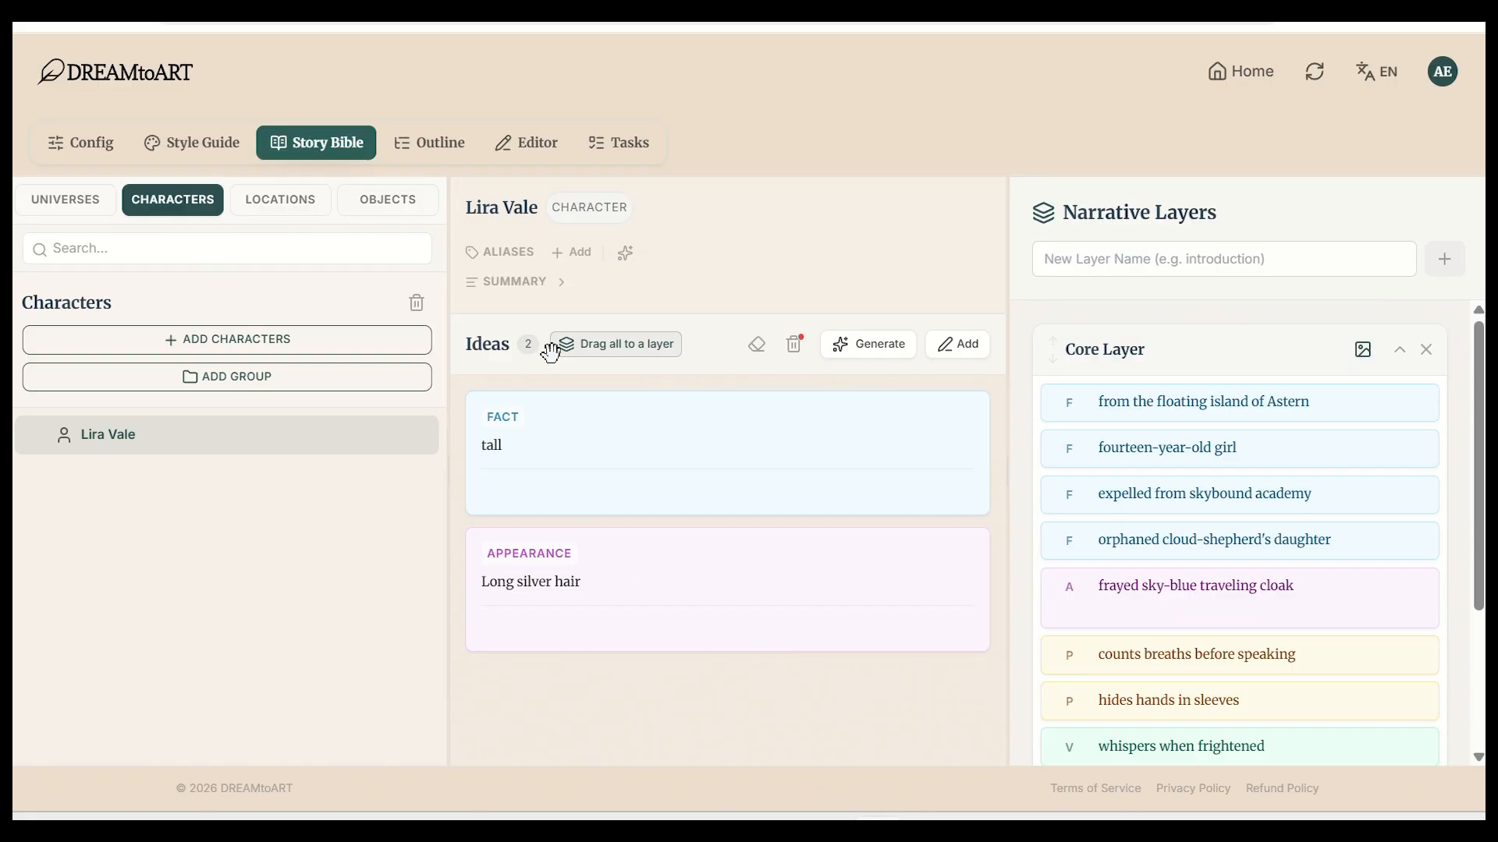
Move the "tall" and "Long silver hair" ideas into Lira Vale's Core Layer and set the layer's generated image as her avatar
{"action": "left_click_drag", "start_coordinate": [605, 427], "coordinate": [1227, 499]}
{"action": "left_click_drag", "start_coordinate": [734, 442], "coordinate": [1209, 487]}
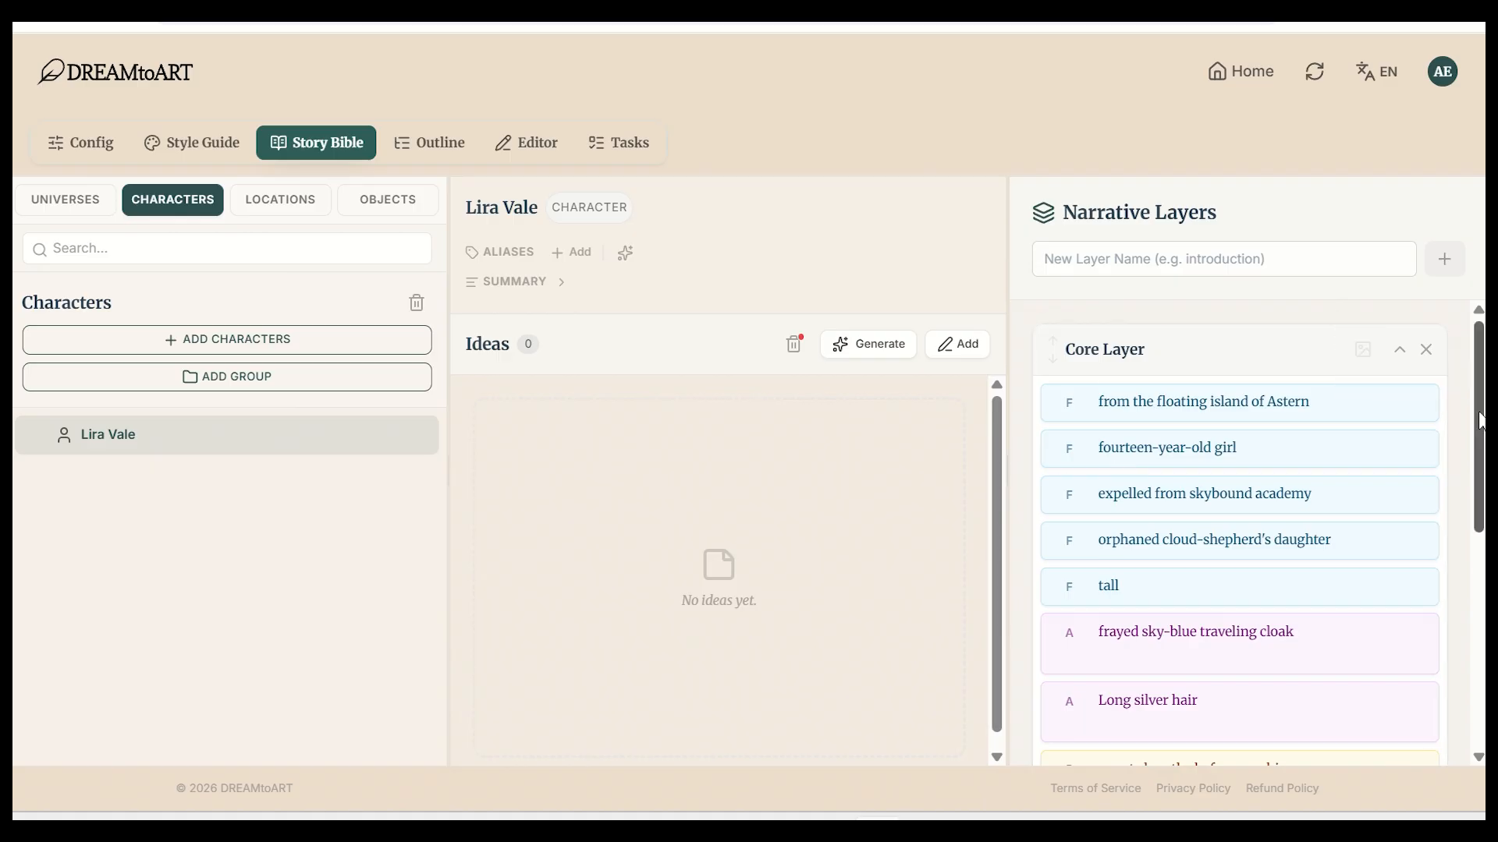
{"action": "scroll", "coordinate": [1098, 466], "scroll_direction": "down", "scroll_amount": 10}
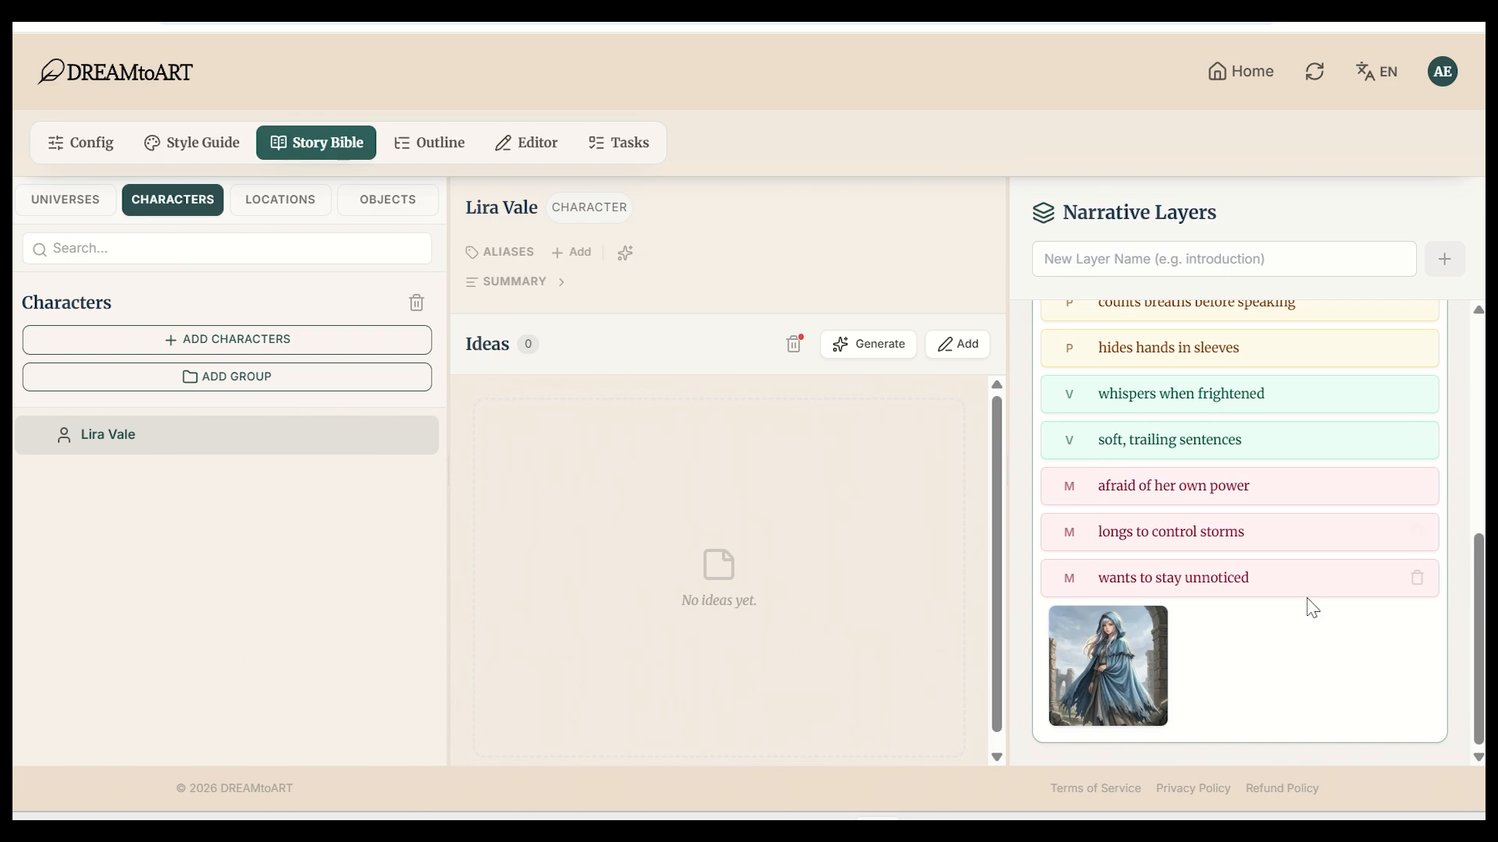
{"action": "mouse_move", "coordinate": [1081, 687]}
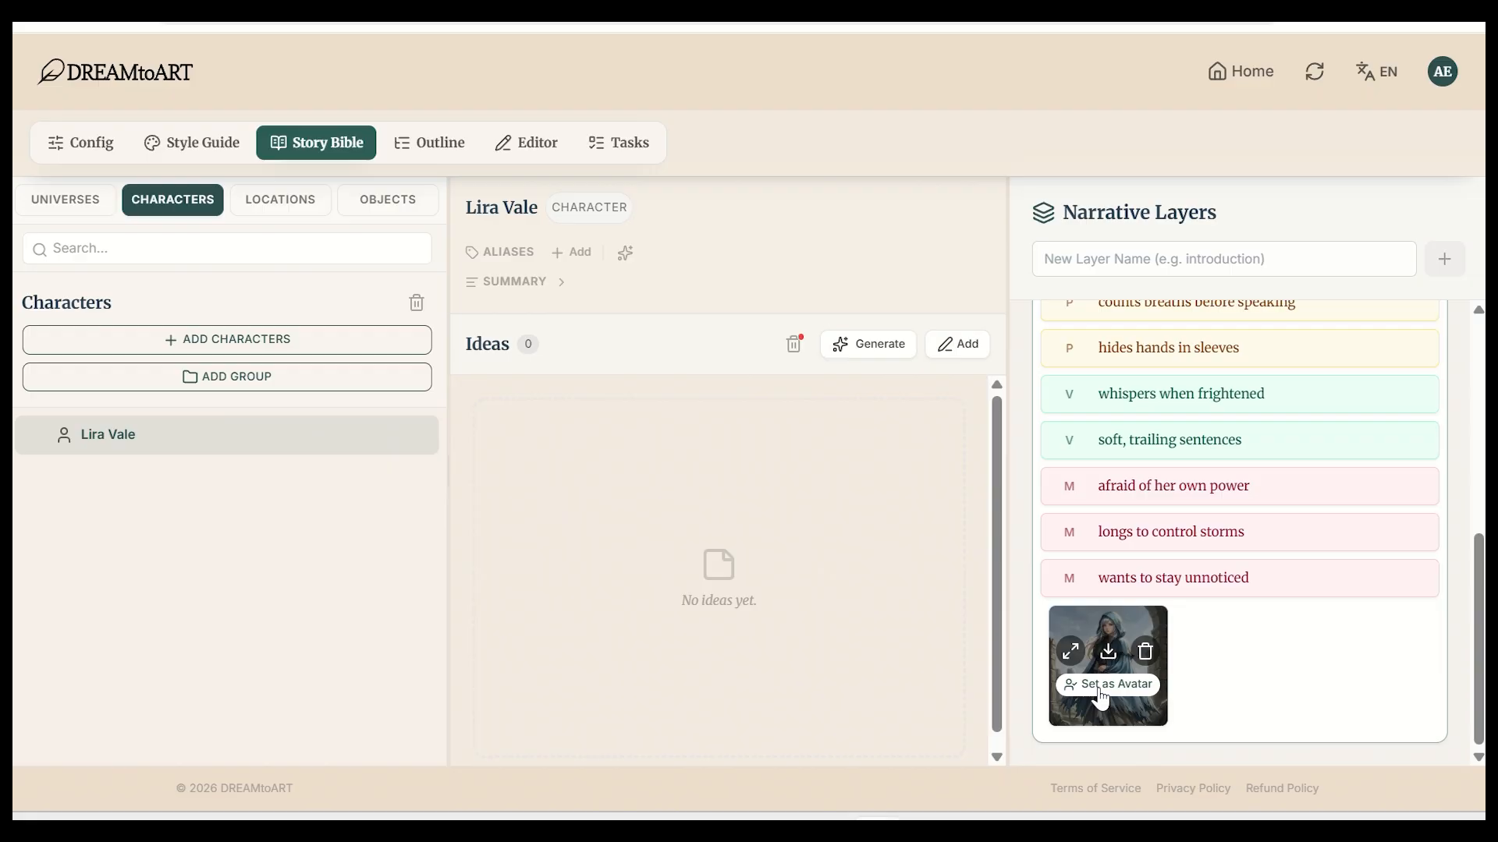
{"action": "left_click", "coordinate": [1099, 693]}
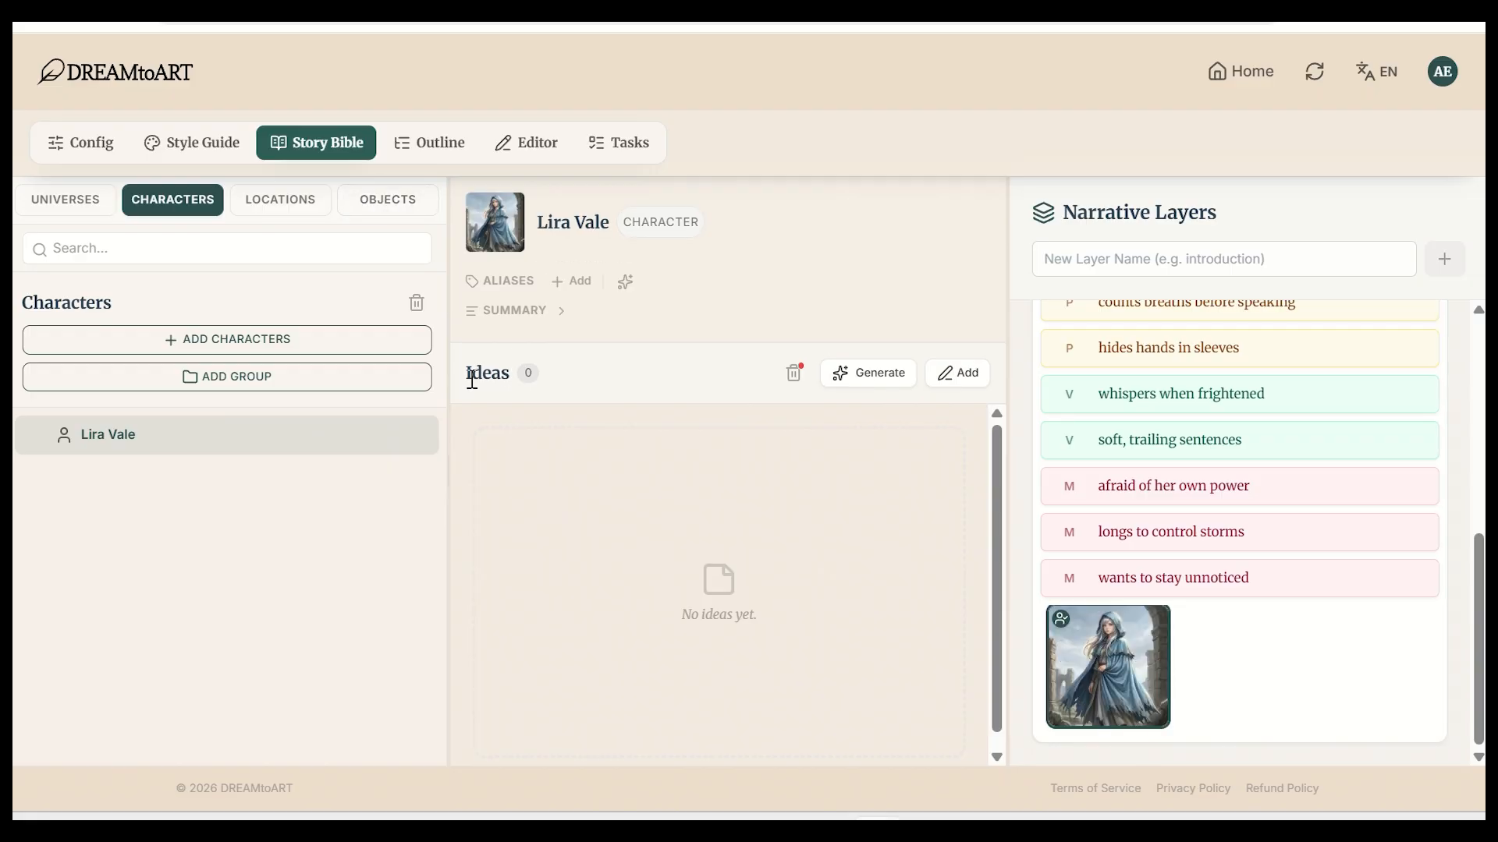
Add a new character and name it Kael Rune
{"action": "left_click", "coordinate": [316, 344]}
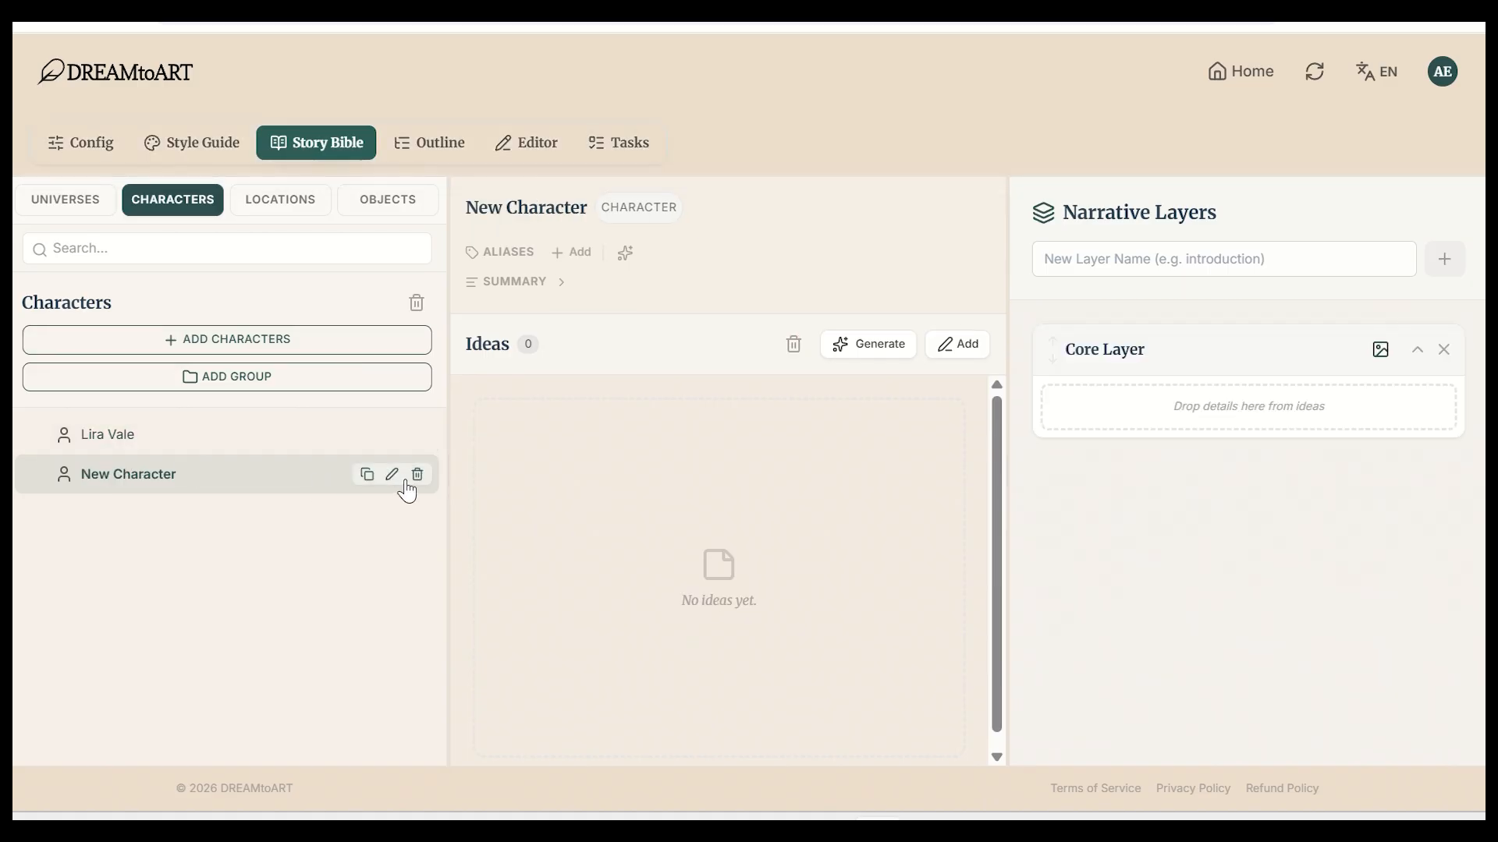
{"action": "left_click", "coordinate": [390, 473]}
{"action": "key", "text": "ctrl+a"}
{"action": "key", "text": "BackSpace"}
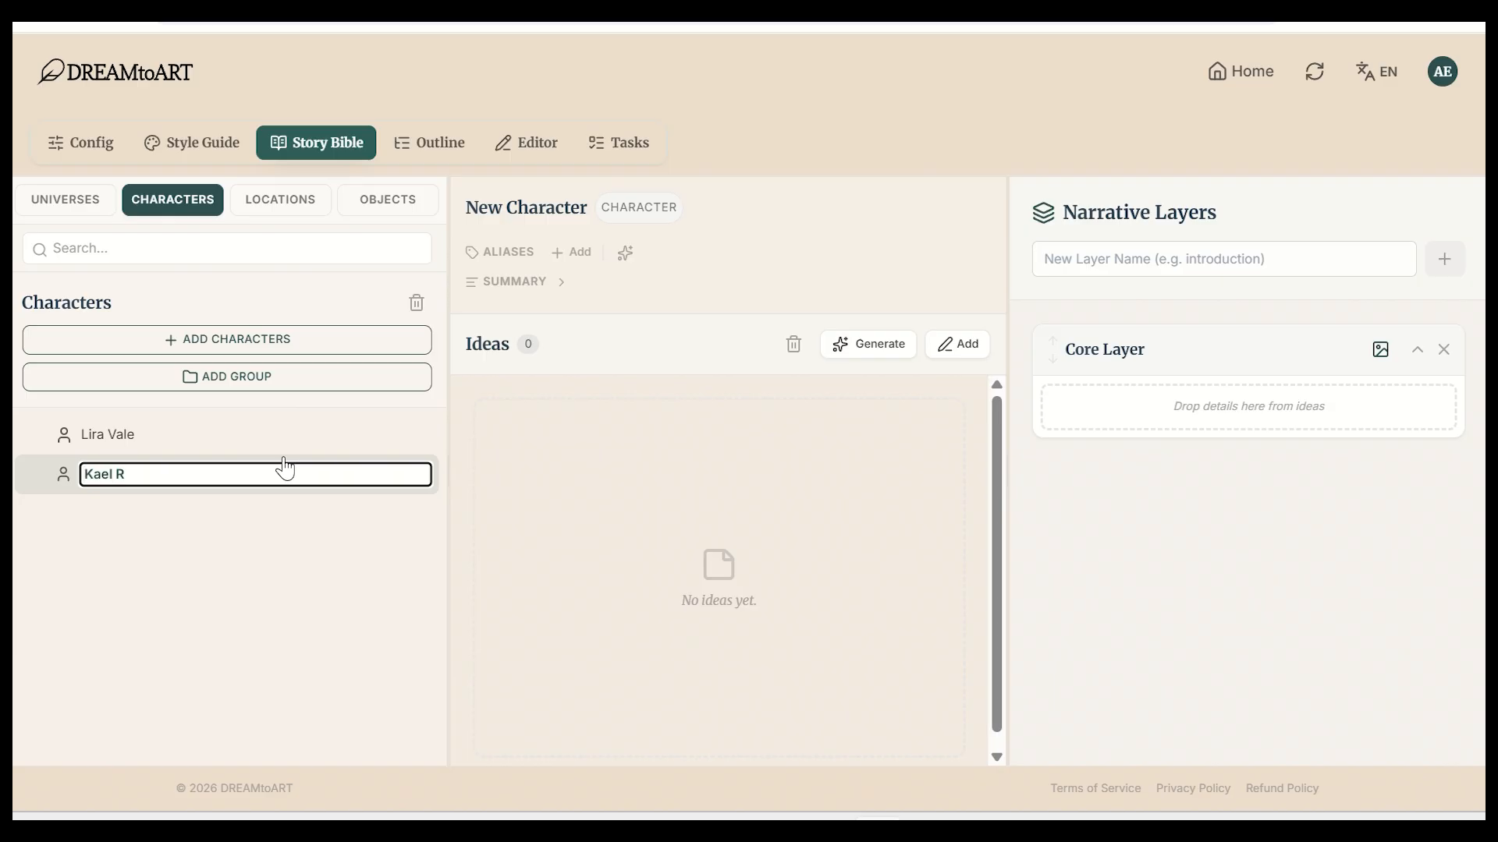
Generate aliases for Kael Rune and remove "Kaelas Runeborn" and "Kaelan Rune"
{"action": "left_click", "coordinate": [625, 254]}
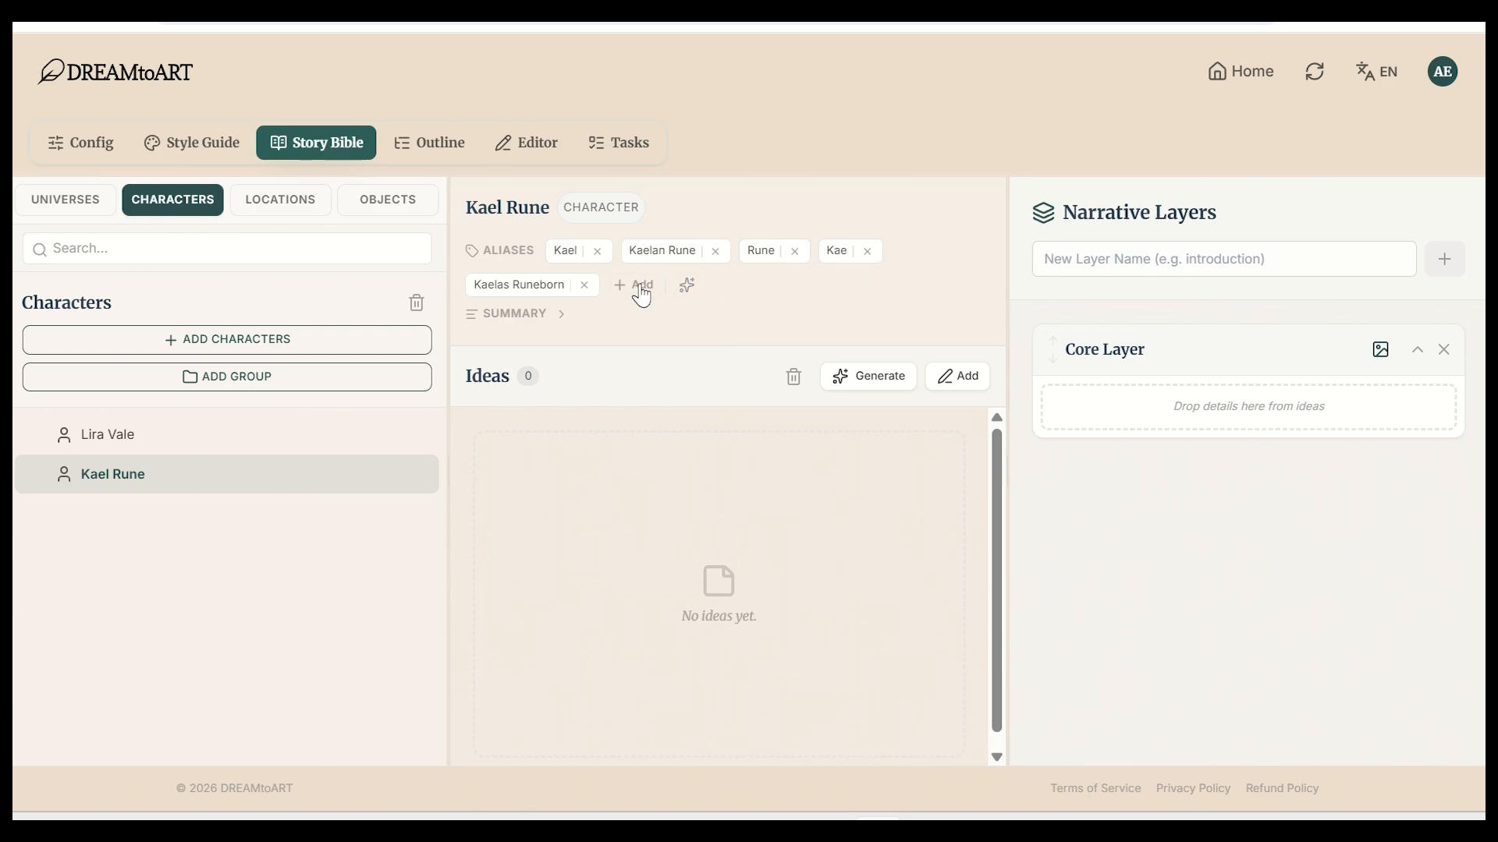
{"action": "left_click", "coordinate": [585, 285]}
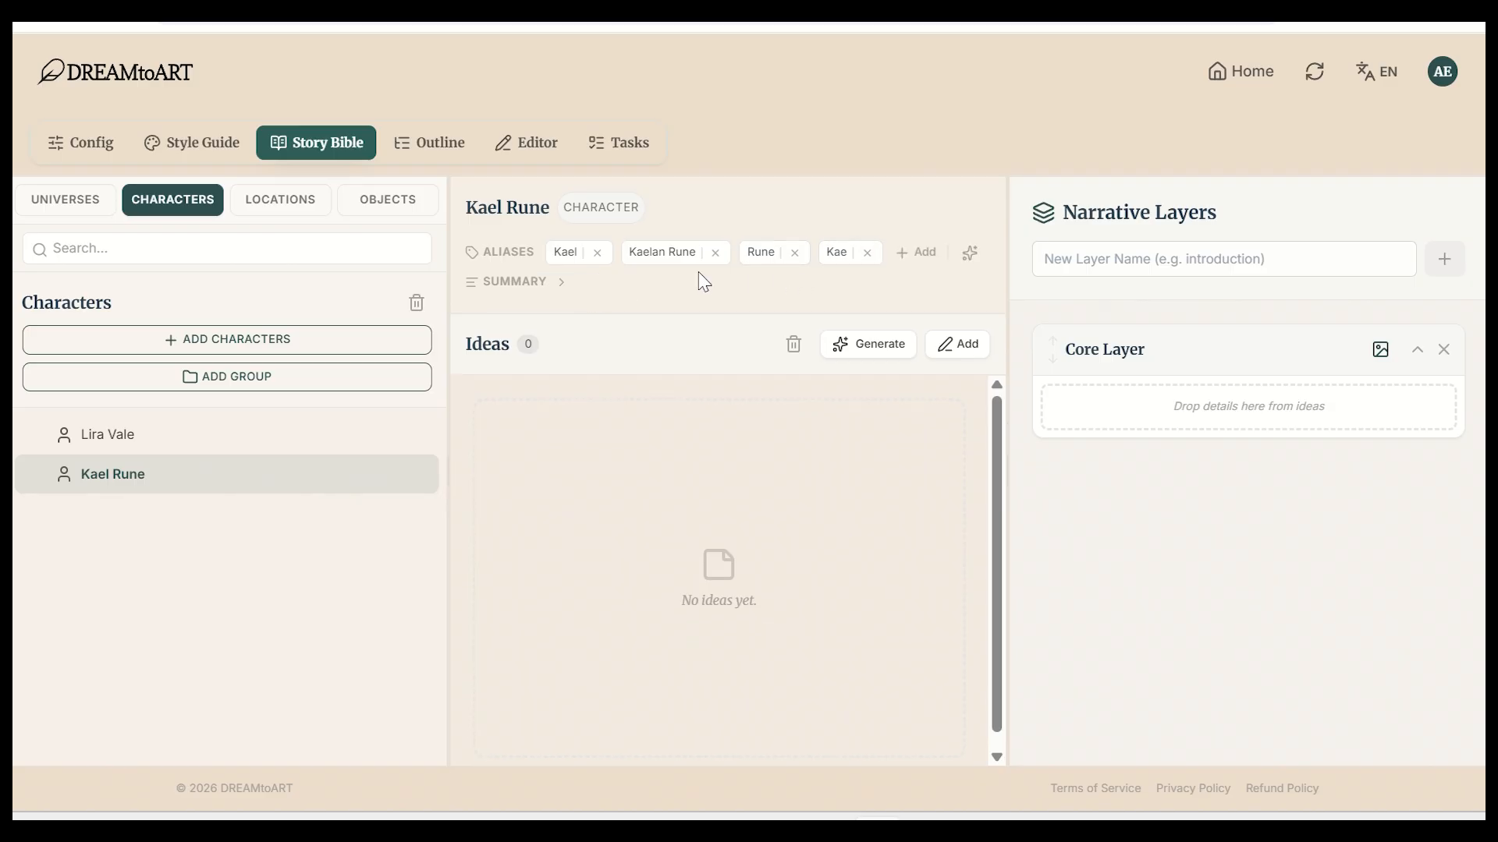
{"action": "left_click", "coordinate": [714, 253]}
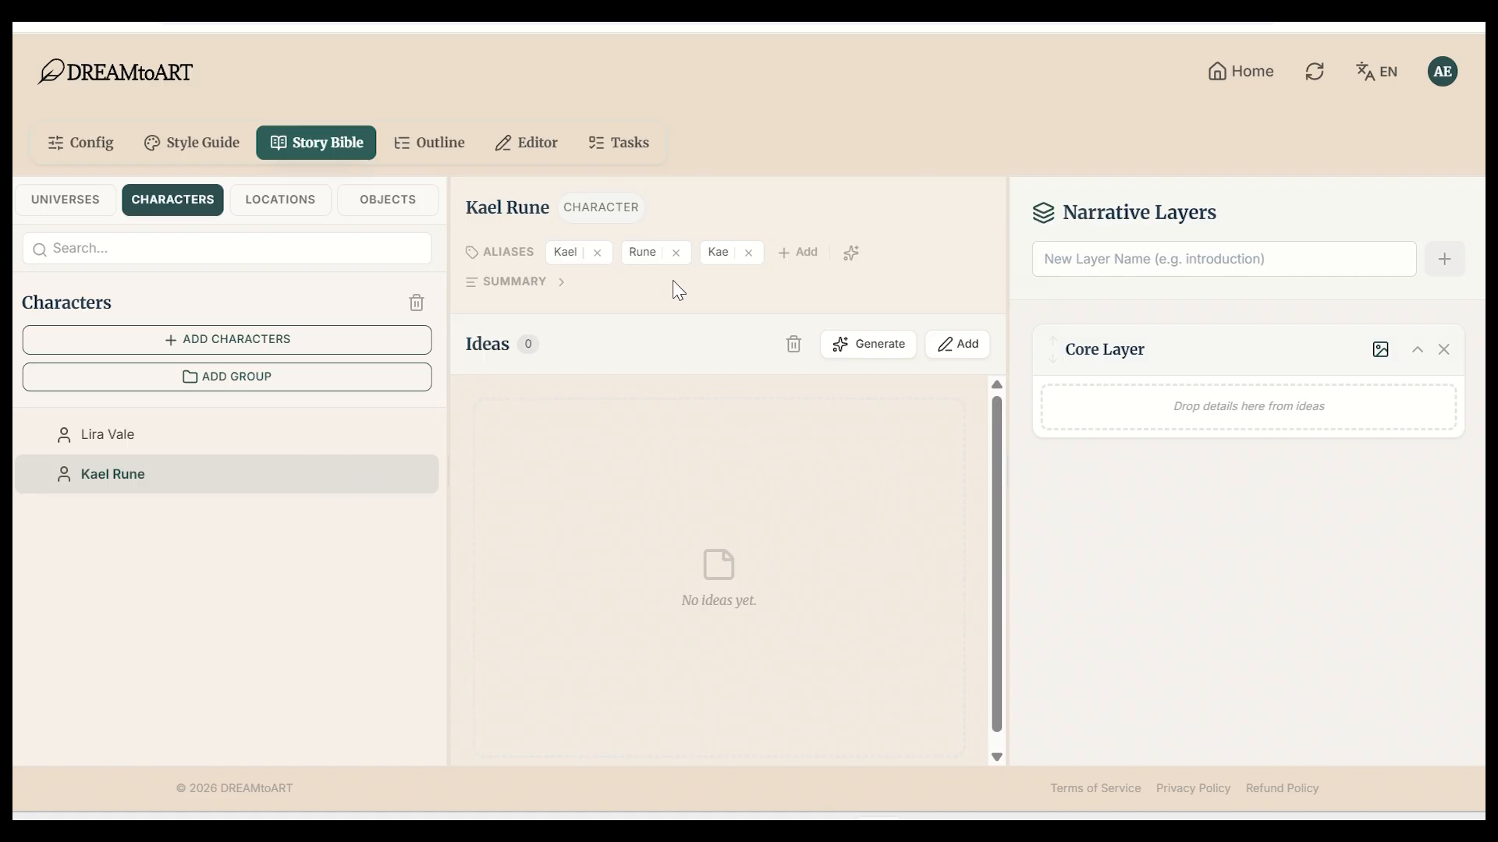
Generate aliases for Lira Vale and remove "Vale", "Liri Vale" and "Lir"
{"action": "mouse_move", "coordinate": [82, 443]}
{"action": "left_click", "coordinate": [124, 433]}
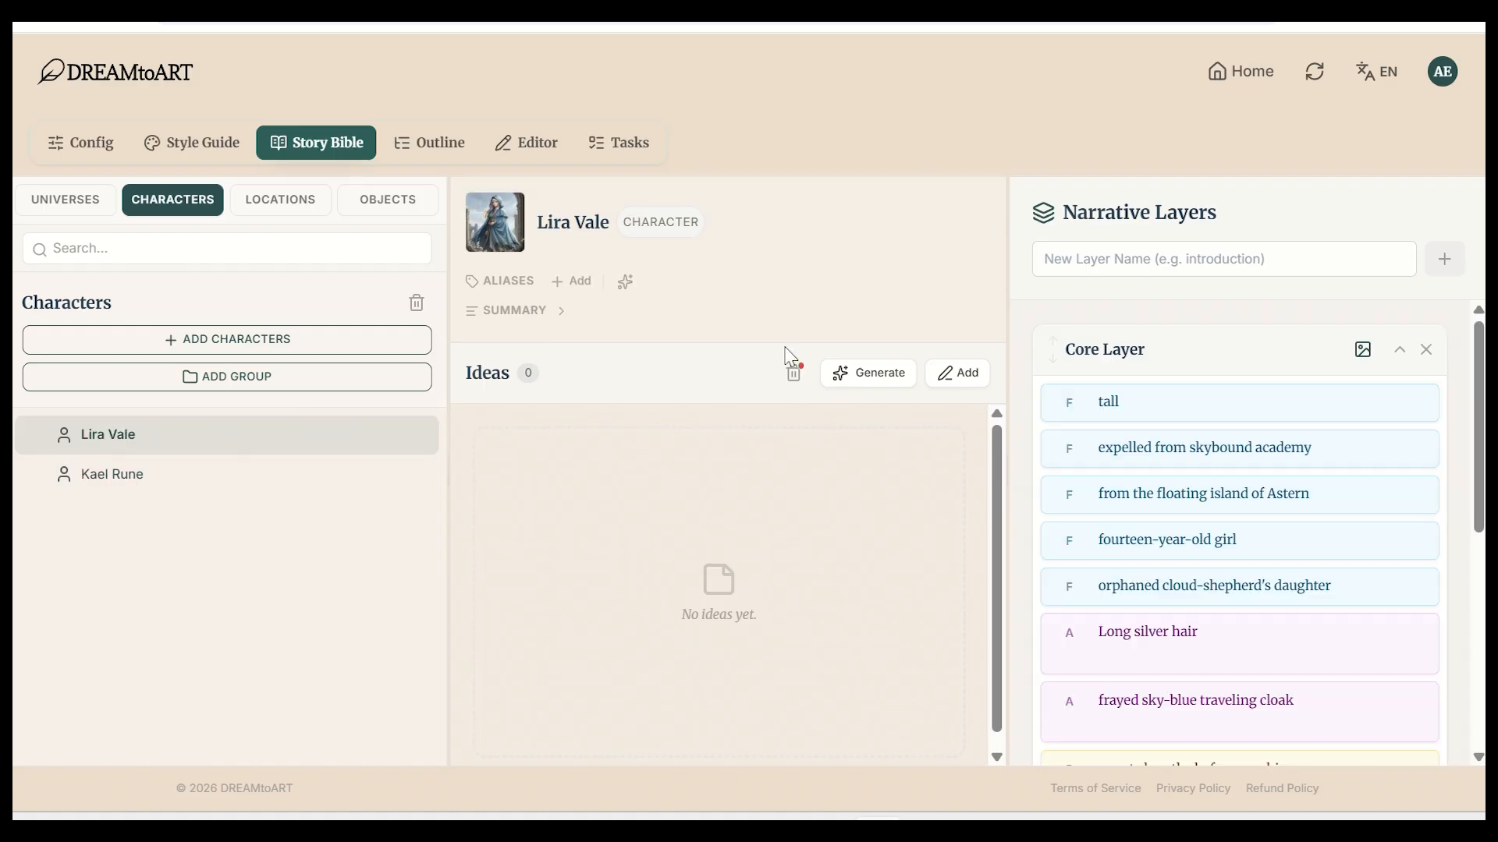
{"action": "left_click", "coordinate": [625, 281]}
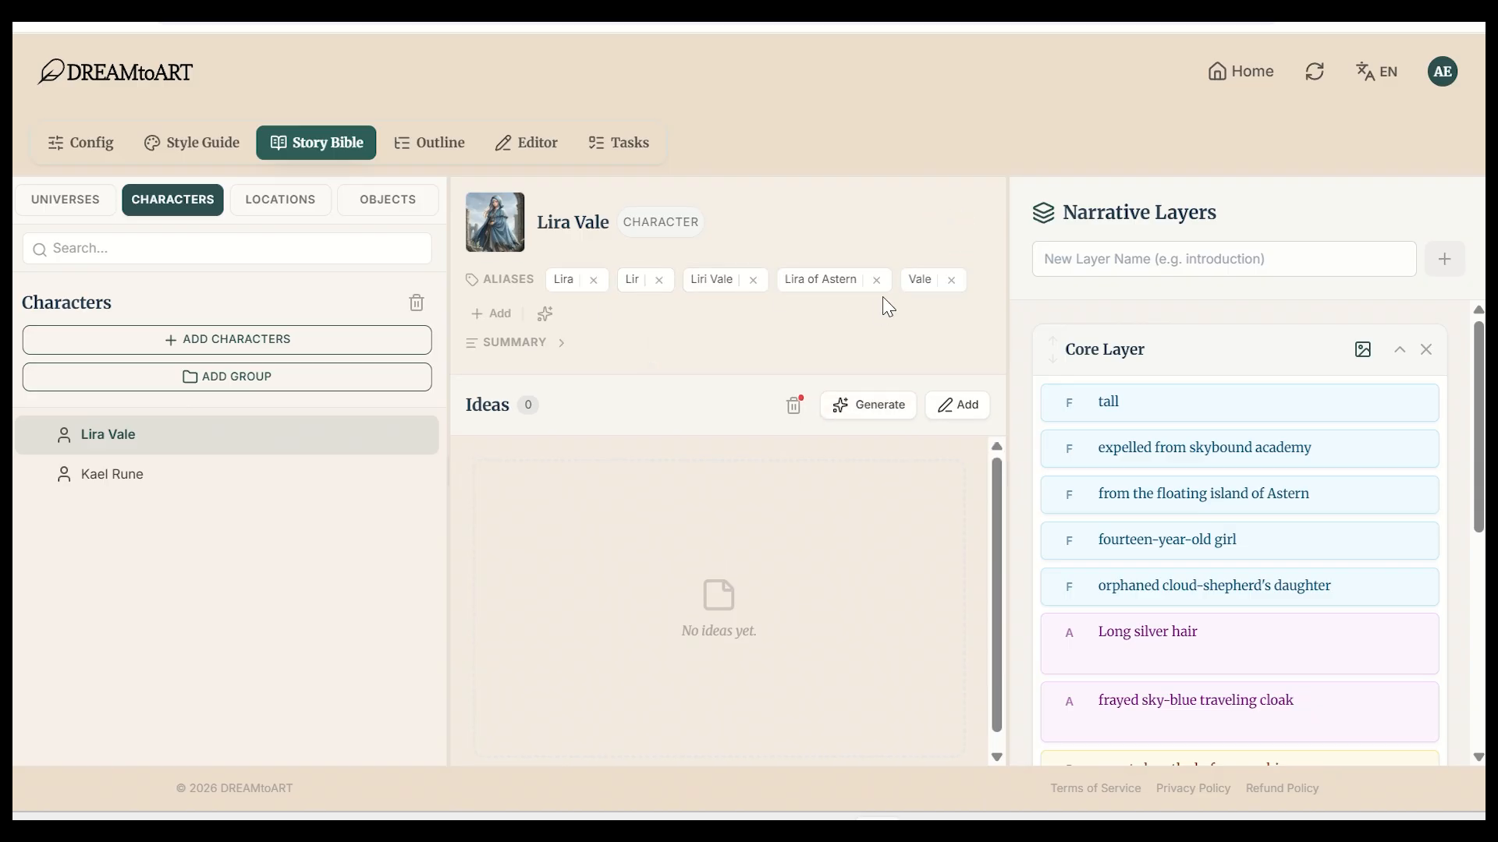
{"action": "left_click", "coordinate": [951, 280]}
{"action": "left_click", "coordinate": [752, 280]}
{"action": "left_click", "coordinate": [659, 281]}
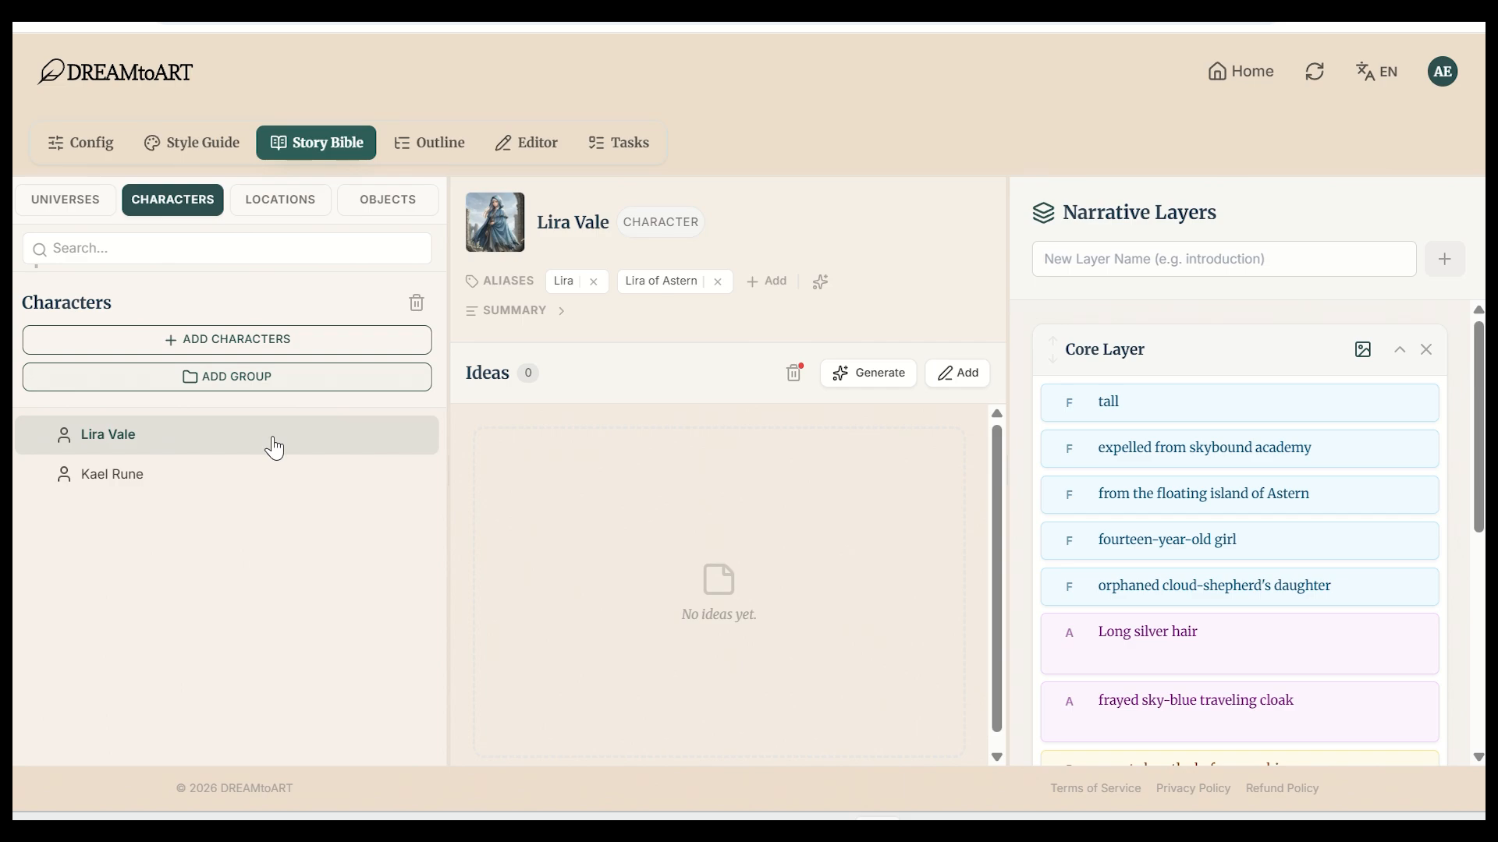
Add the fact ideas "fifteen-year-old", "student from the Star Academy" and "his power comes from shadows instead of light" for Kael Rune
{"action": "left_click", "coordinate": [112, 477]}
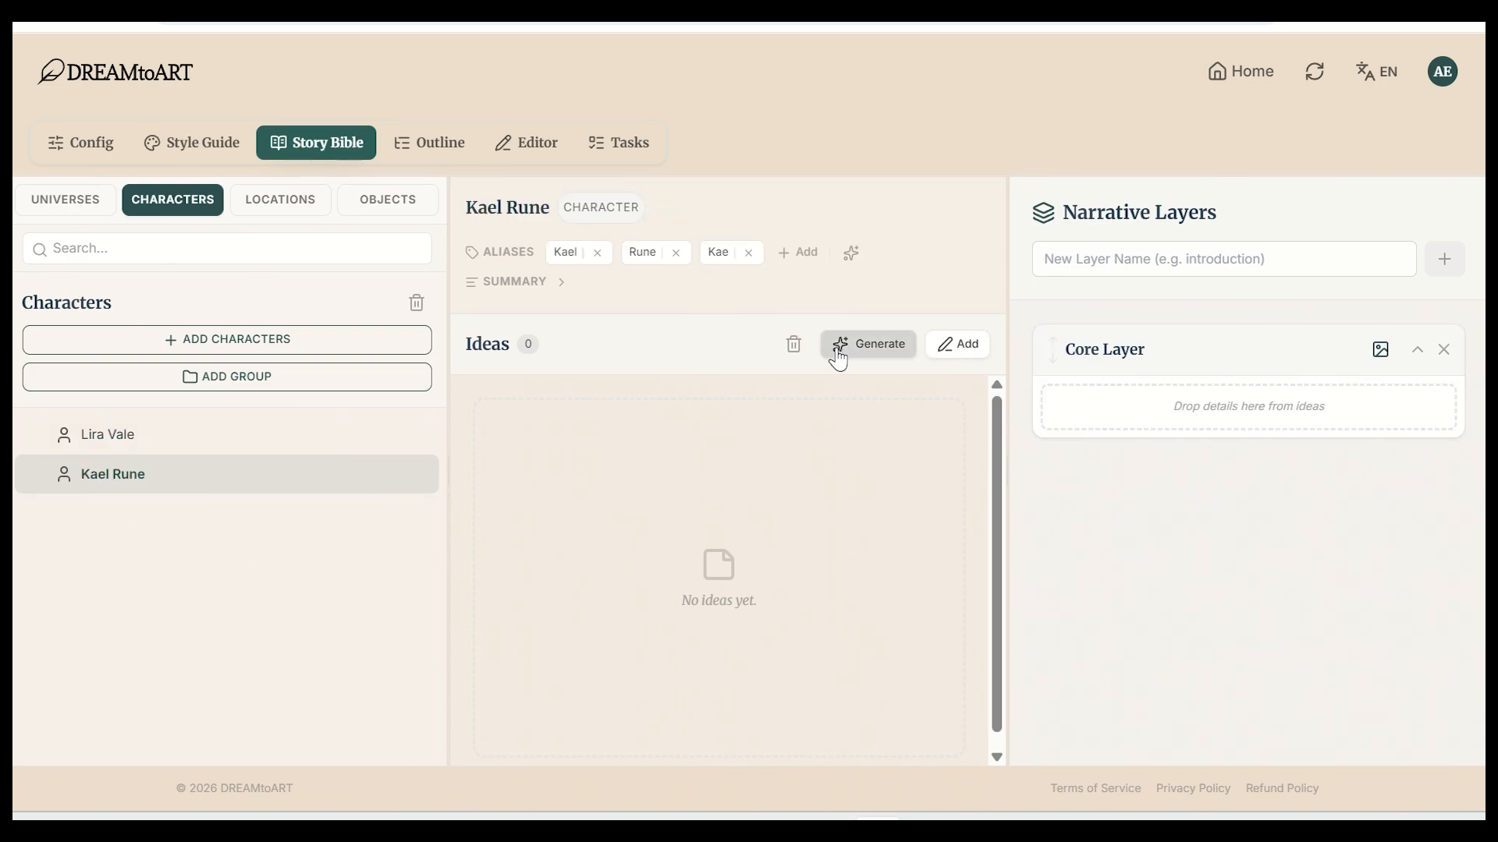
{"action": "left_click", "coordinate": [964, 345]}
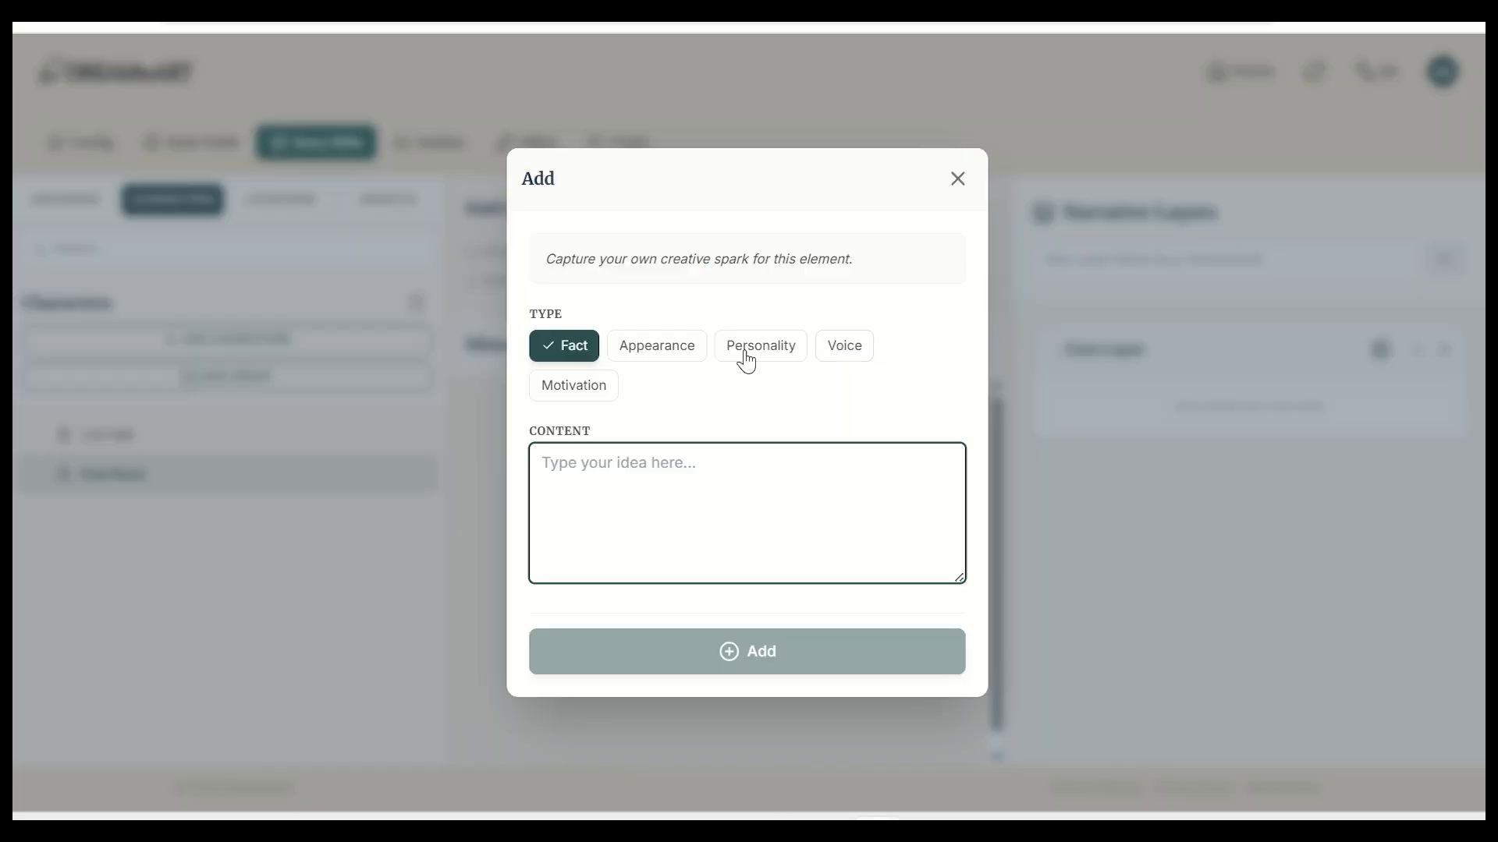
{"action": "type", "text": "fifteen-year-old"}
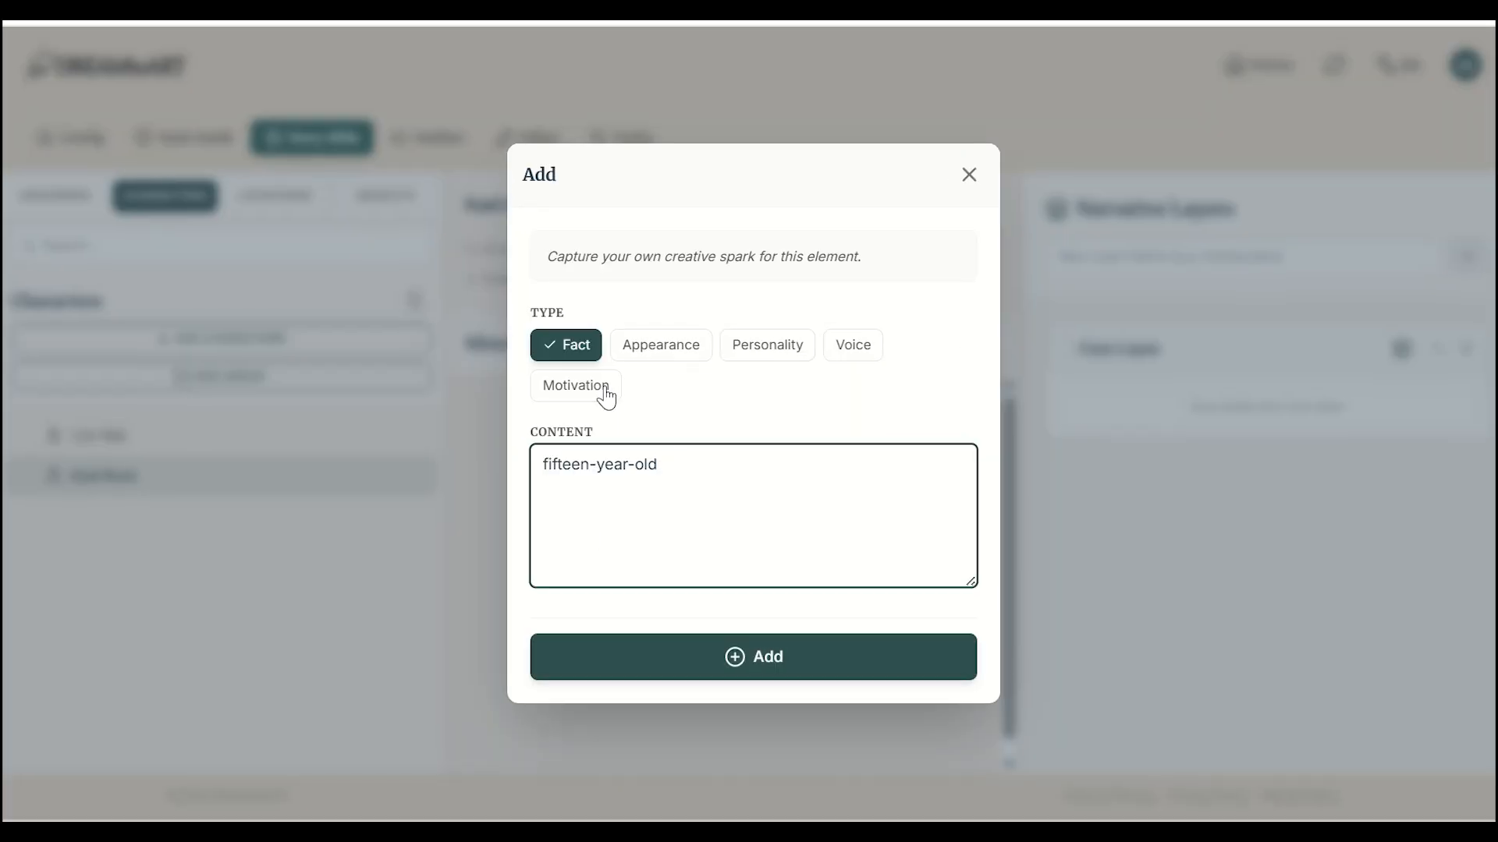
{"action": "left_click", "coordinate": [740, 654]}
{"action": "left_click", "coordinate": [985, 348]}
{"action": "type", "text": "student from the Star Academy"}
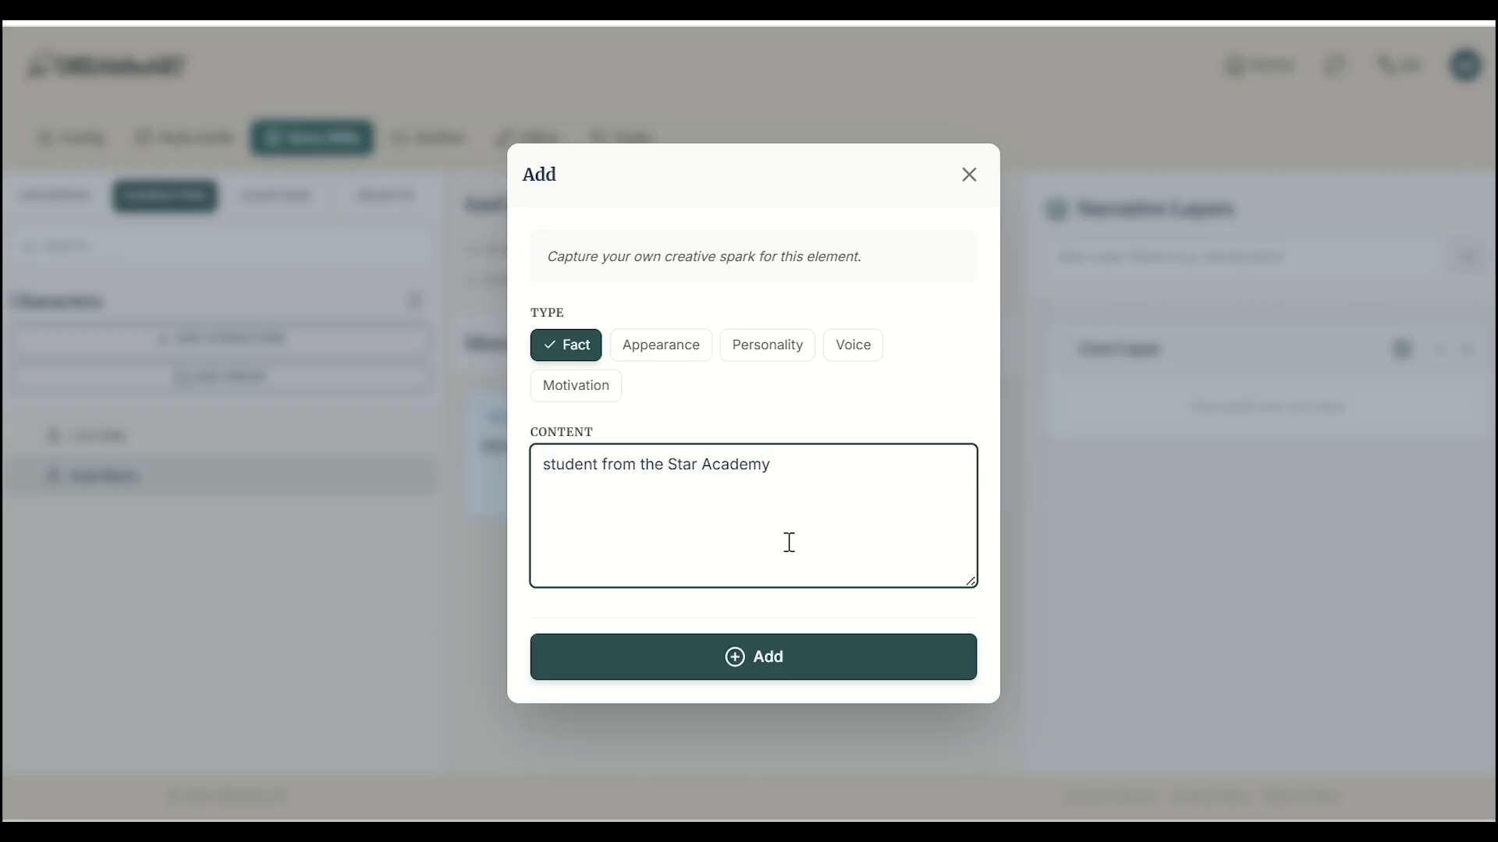
{"action": "left_click", "coordinate": [811, 675]}
{"action": "left_click", "coordinate": [958, 346]}
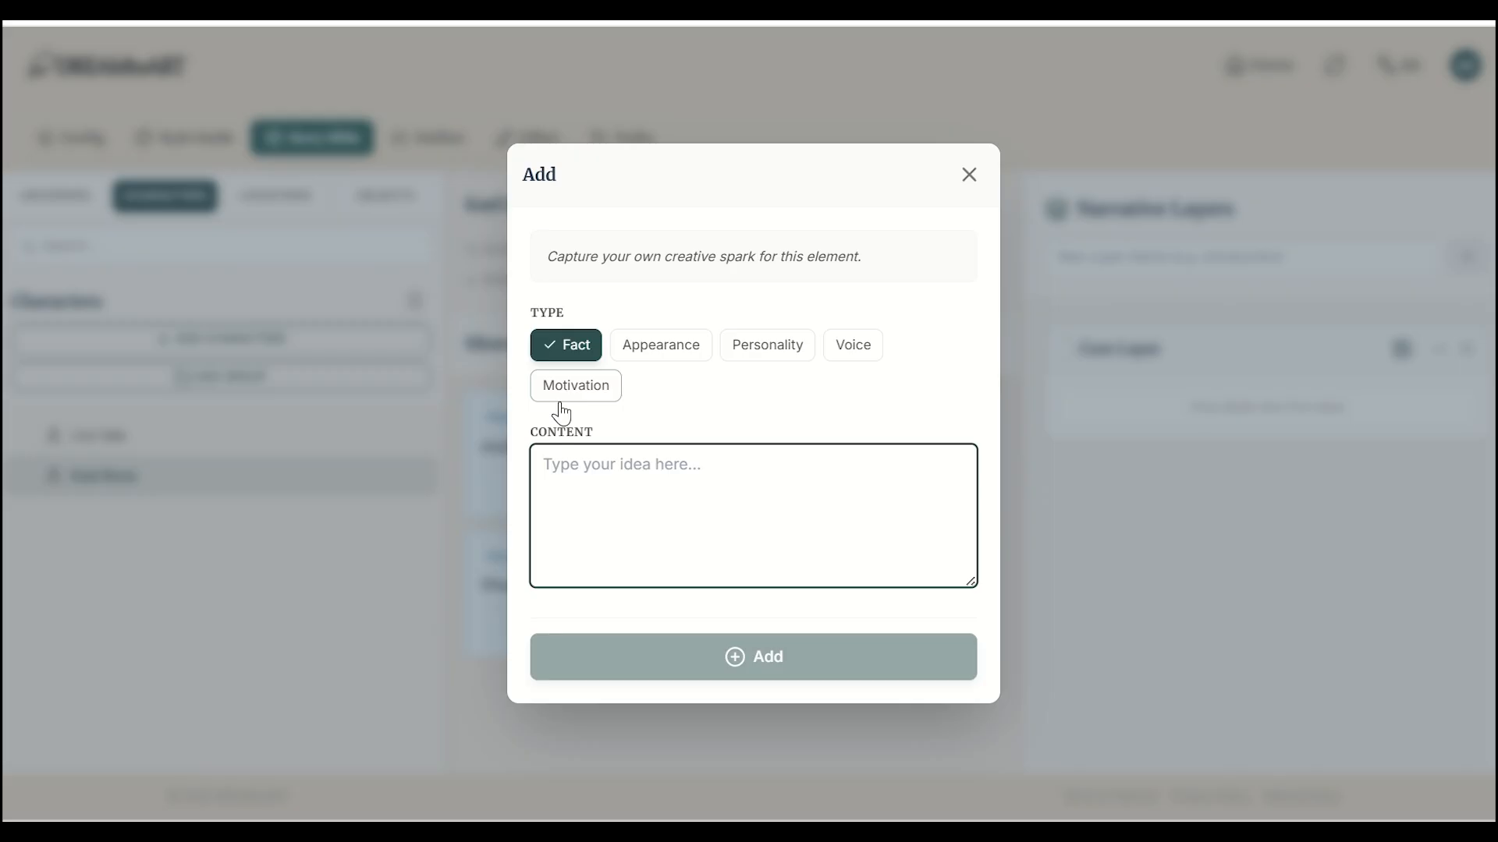
{"action": "type", "text": "his power comes from shadows instead of light"}
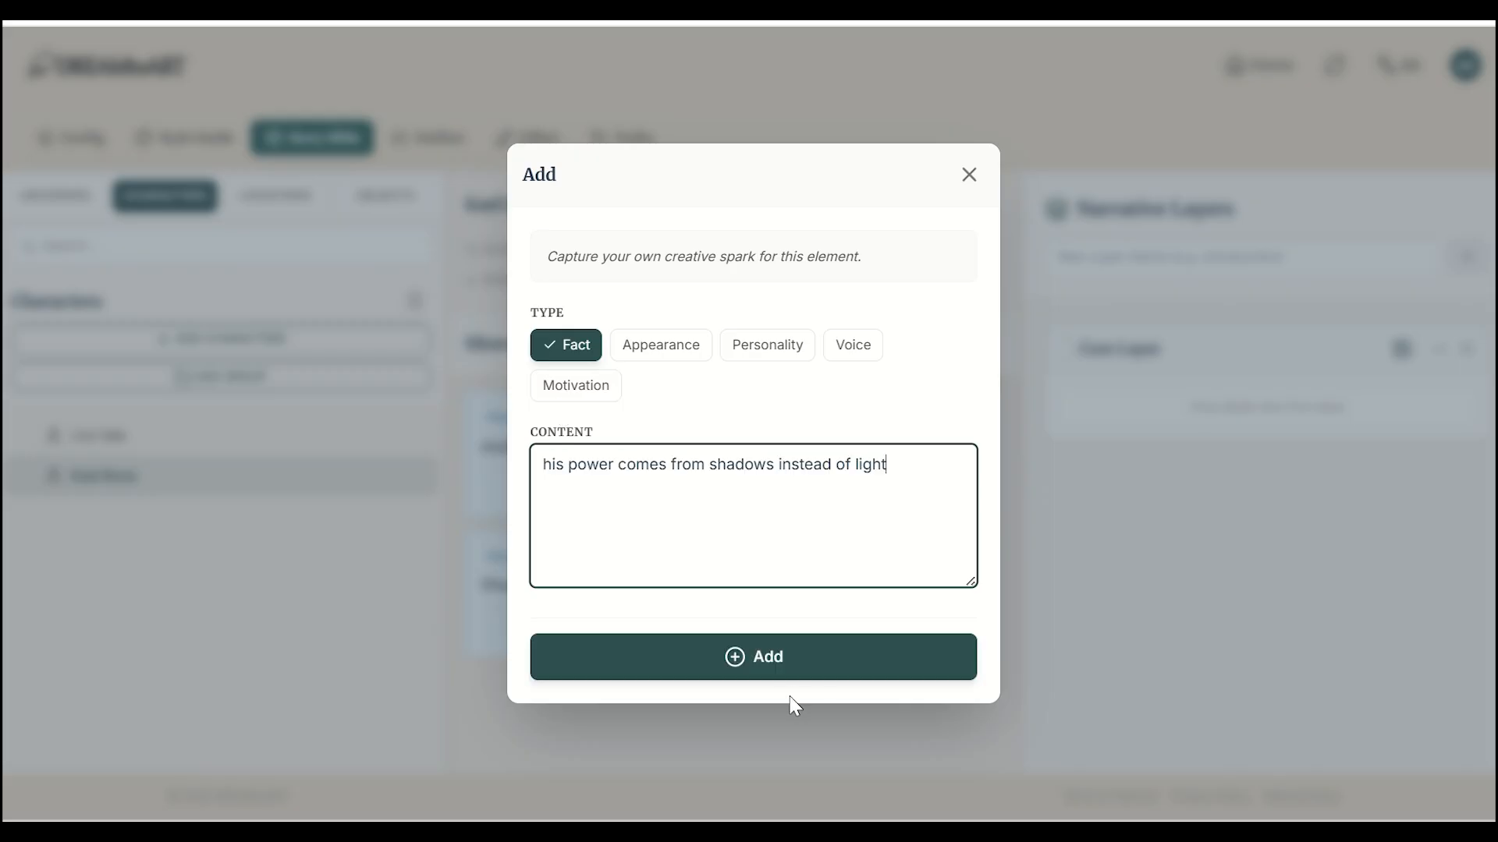
{"action": "left_click", "coordinate": [782, 671]}
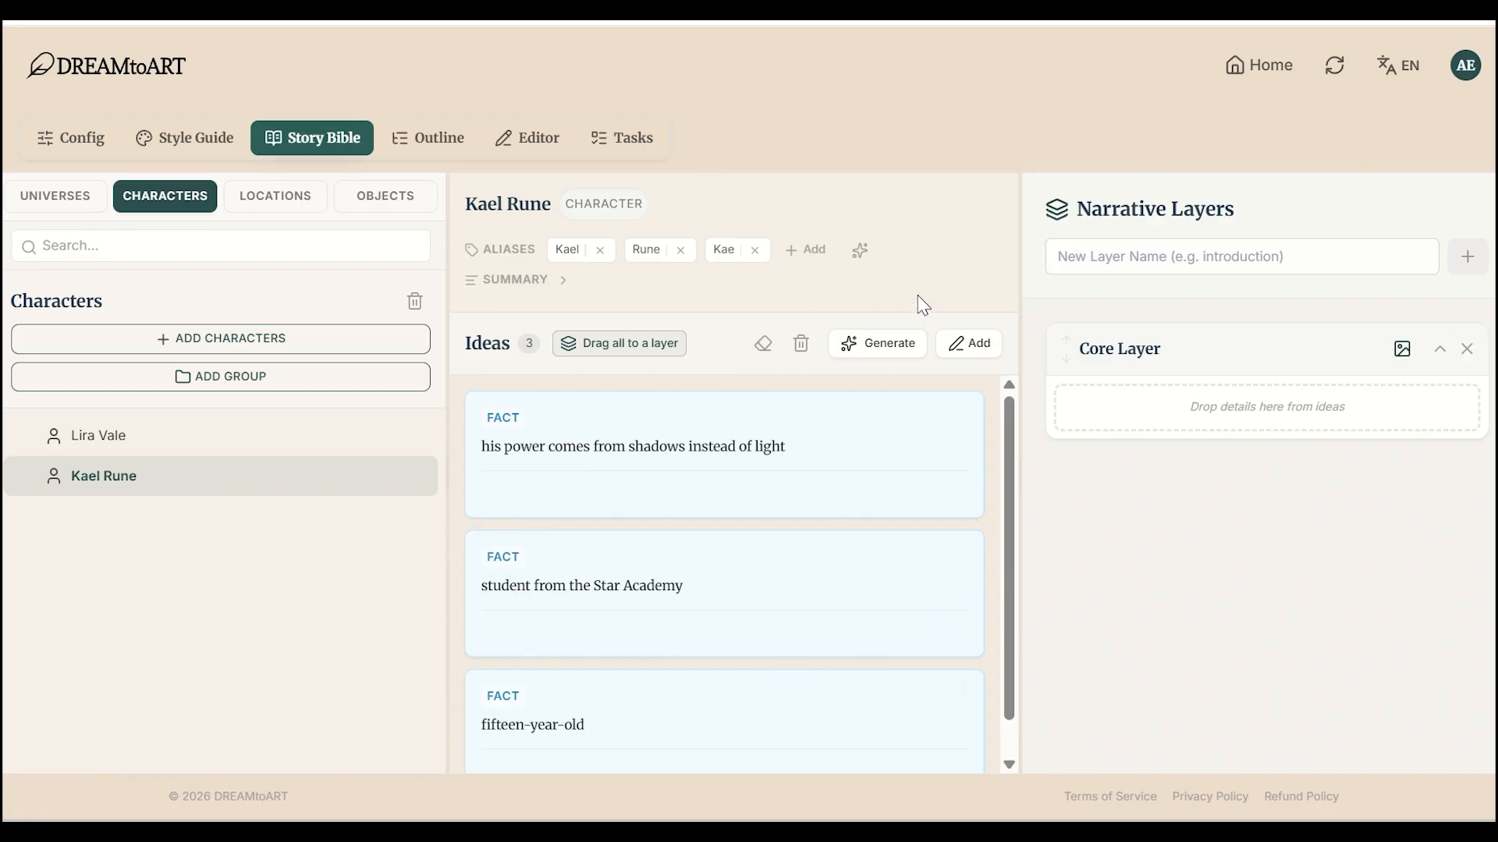
Add the motivation idea "he hides a deep fear of being rejected" and move all of Kael Rune's ideas into his Core Layer
{"action": "left_click", "coordinate": [967, 347]}
{"action": "left_click", "coordinate": [556, 390]}
{"action": "left_click", "coordinate": [598, 495]}
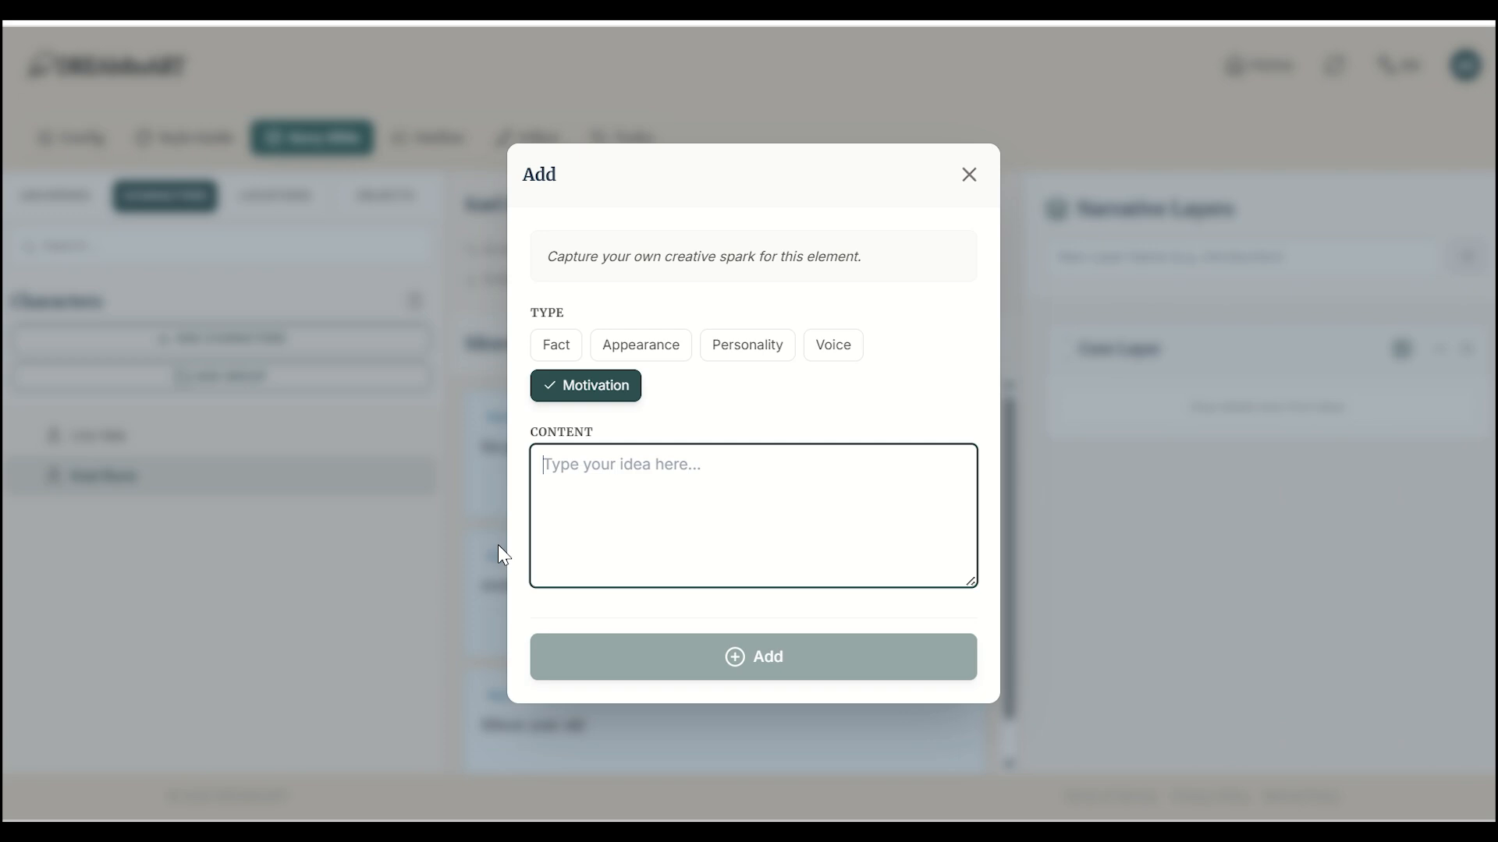
{"action": "type", "text": "he hides a deep fear of being rejected"}
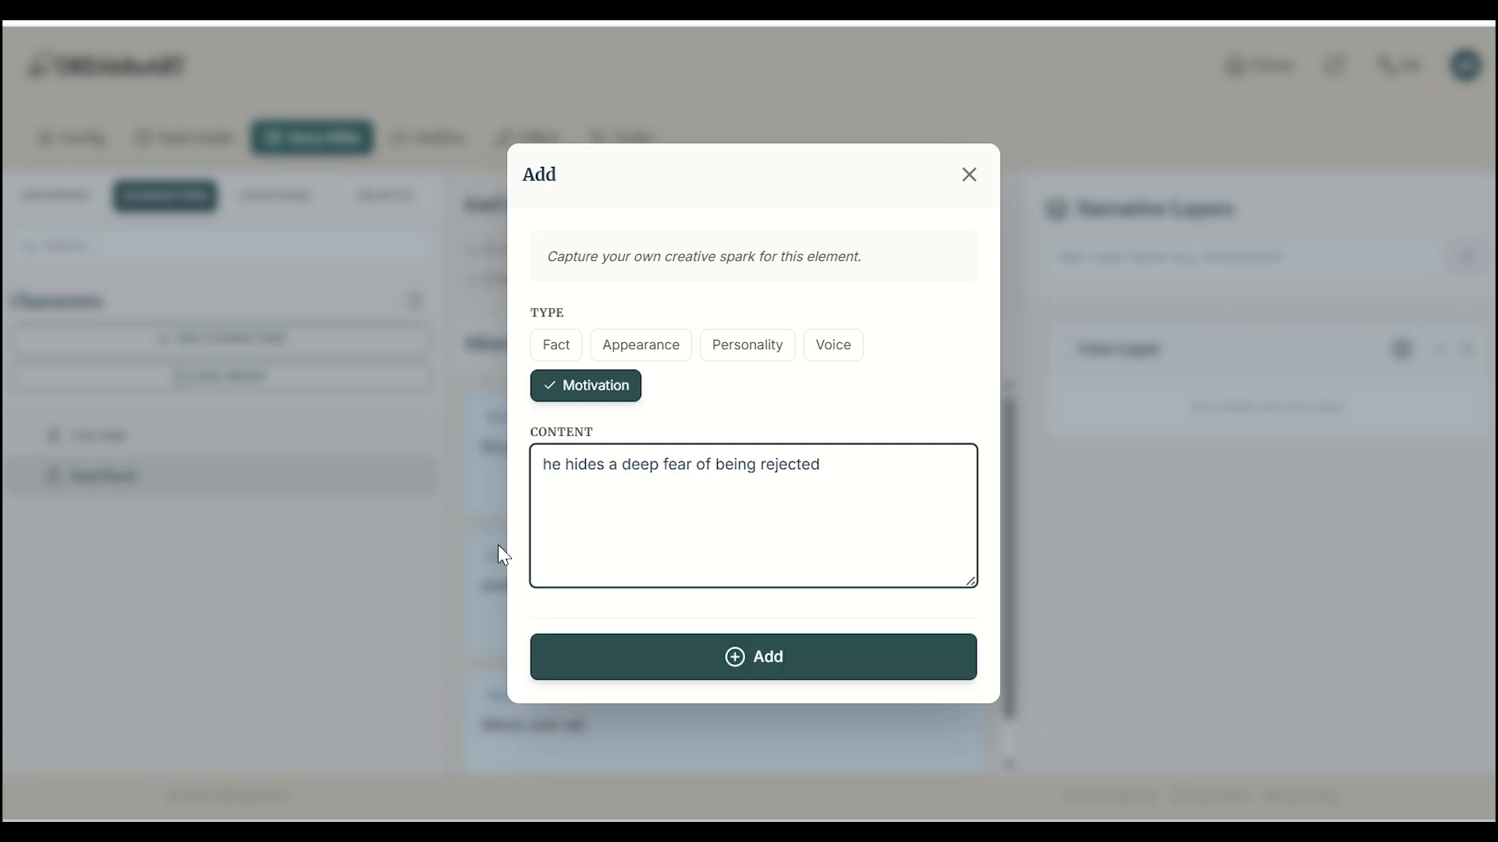
{"action": "left_click", "coordinate": [805, 649]}
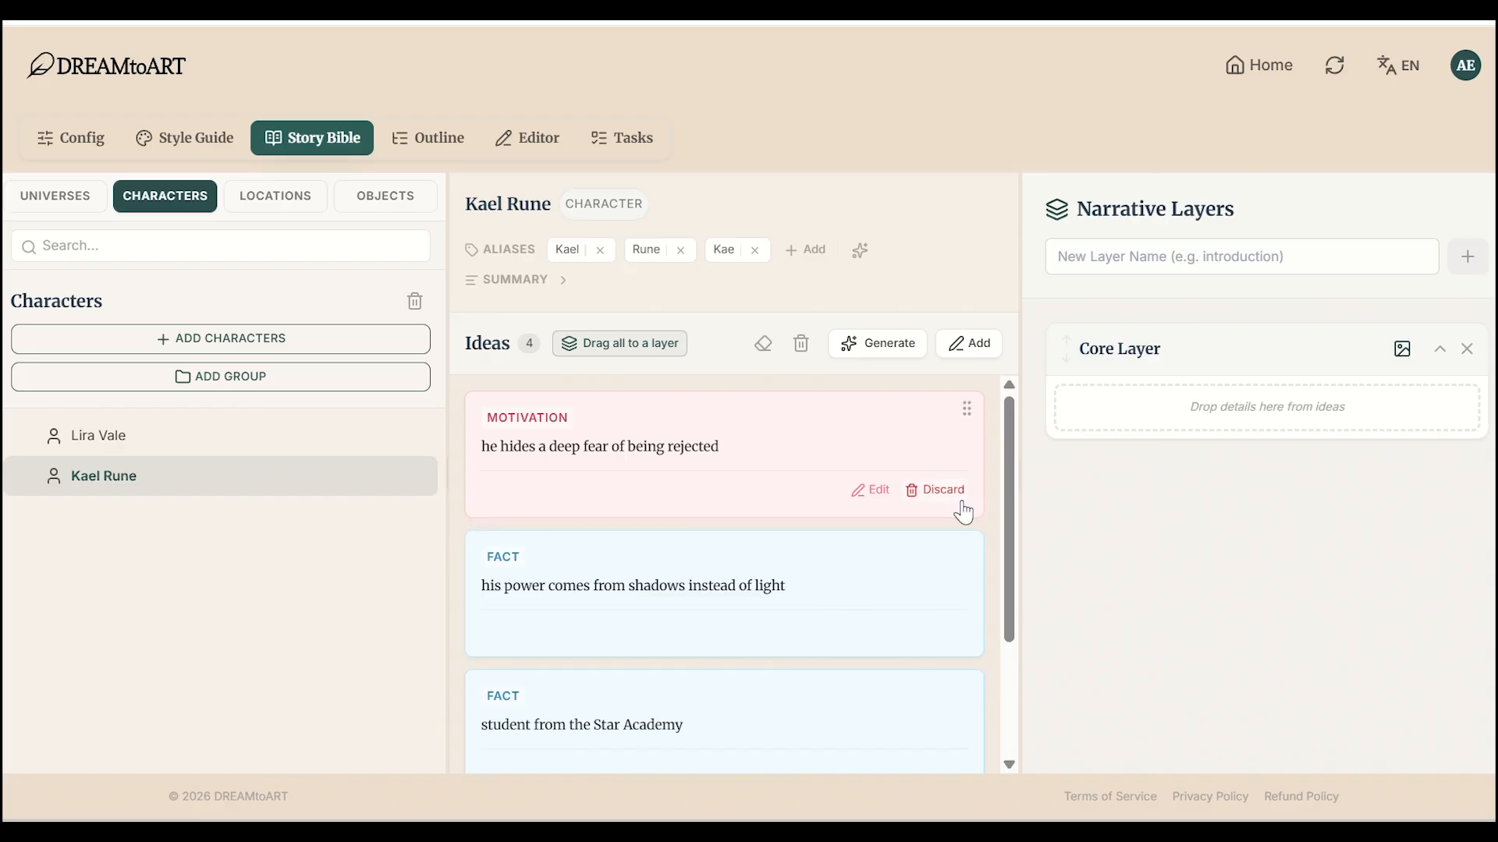
{"action": "left_click_drag", "start_coordinate": [602, 341], "coordinate": [1421, 418]}
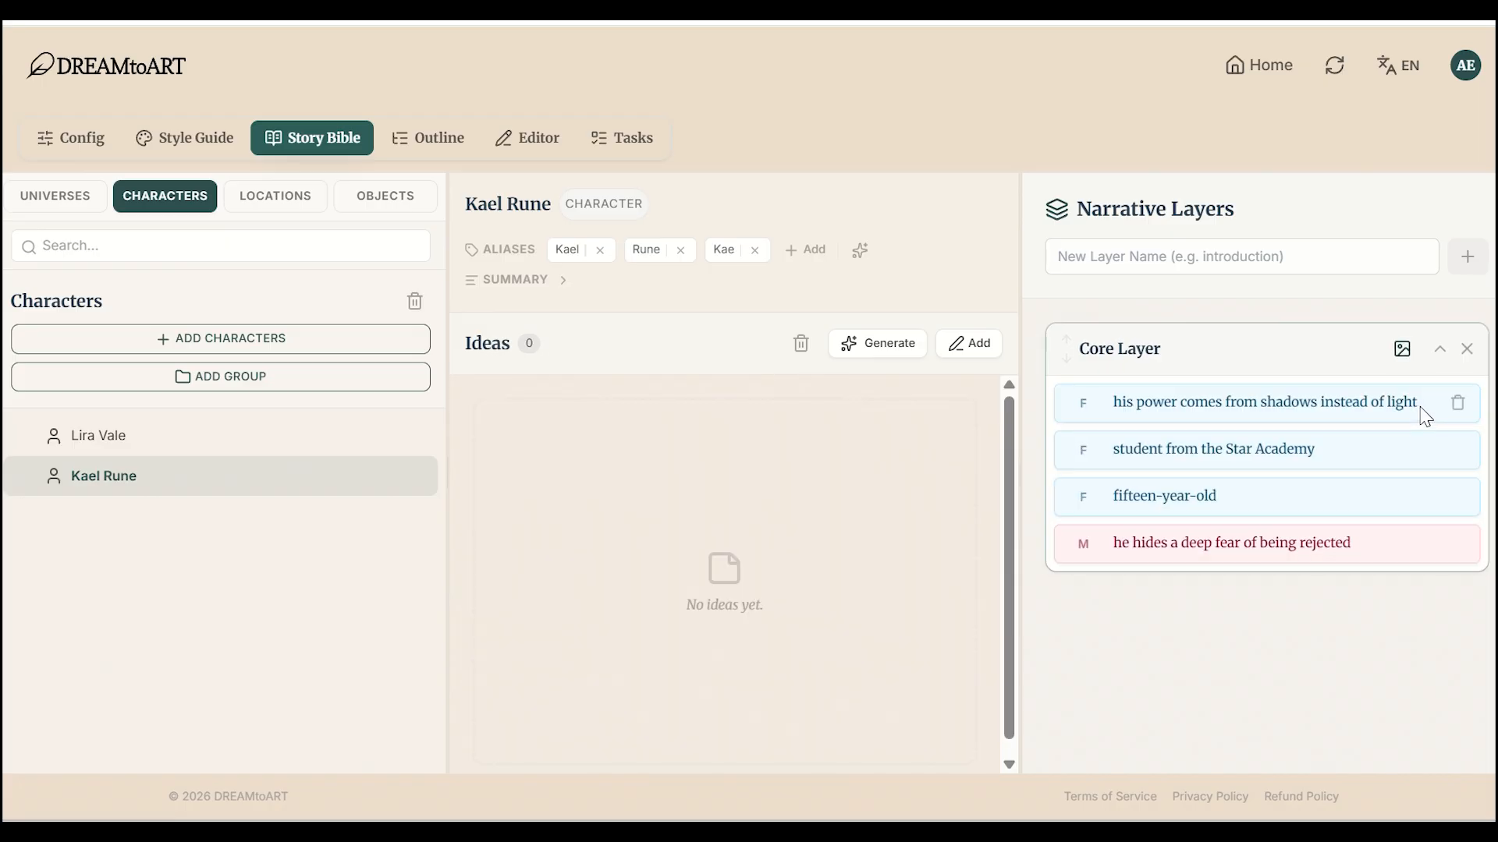
Add the appearance ideas "Tall", "Handsome" and "Blonde hair" for Kael Rune and move them all into his Core Layer
{"action": "left_click", "coordinate": [969, 343]}
{"action": "left_click", "coordinate": [689, 348]}
{"action": "type", "text": "Tall"}
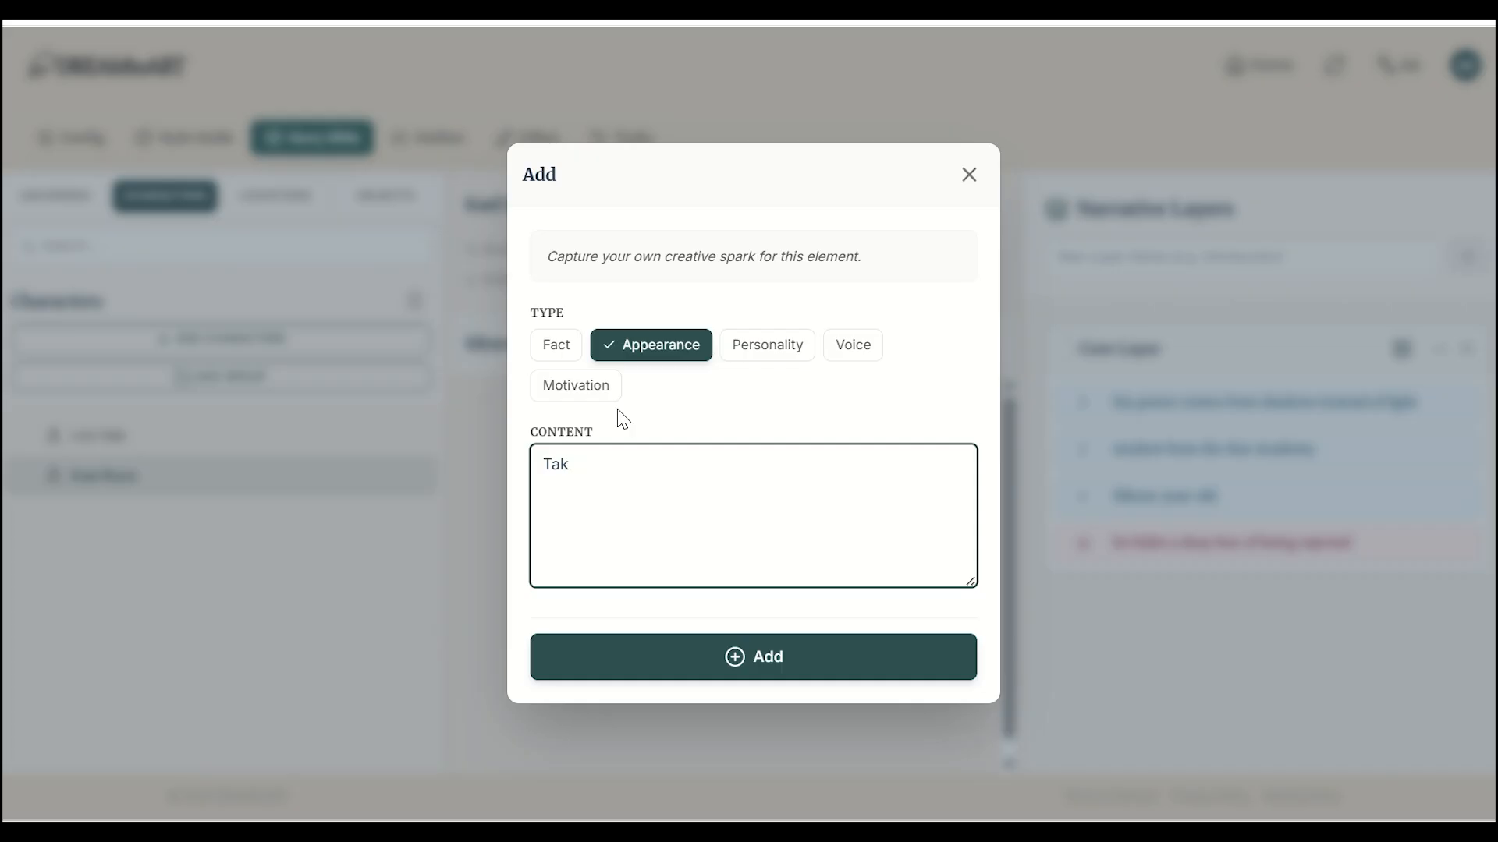
{"action": "left_click", "coordinate": [752, 656]}
{"action": "left_click", "coordinate": [969, 343]}
{"action": "type", "text": "Handsome"}
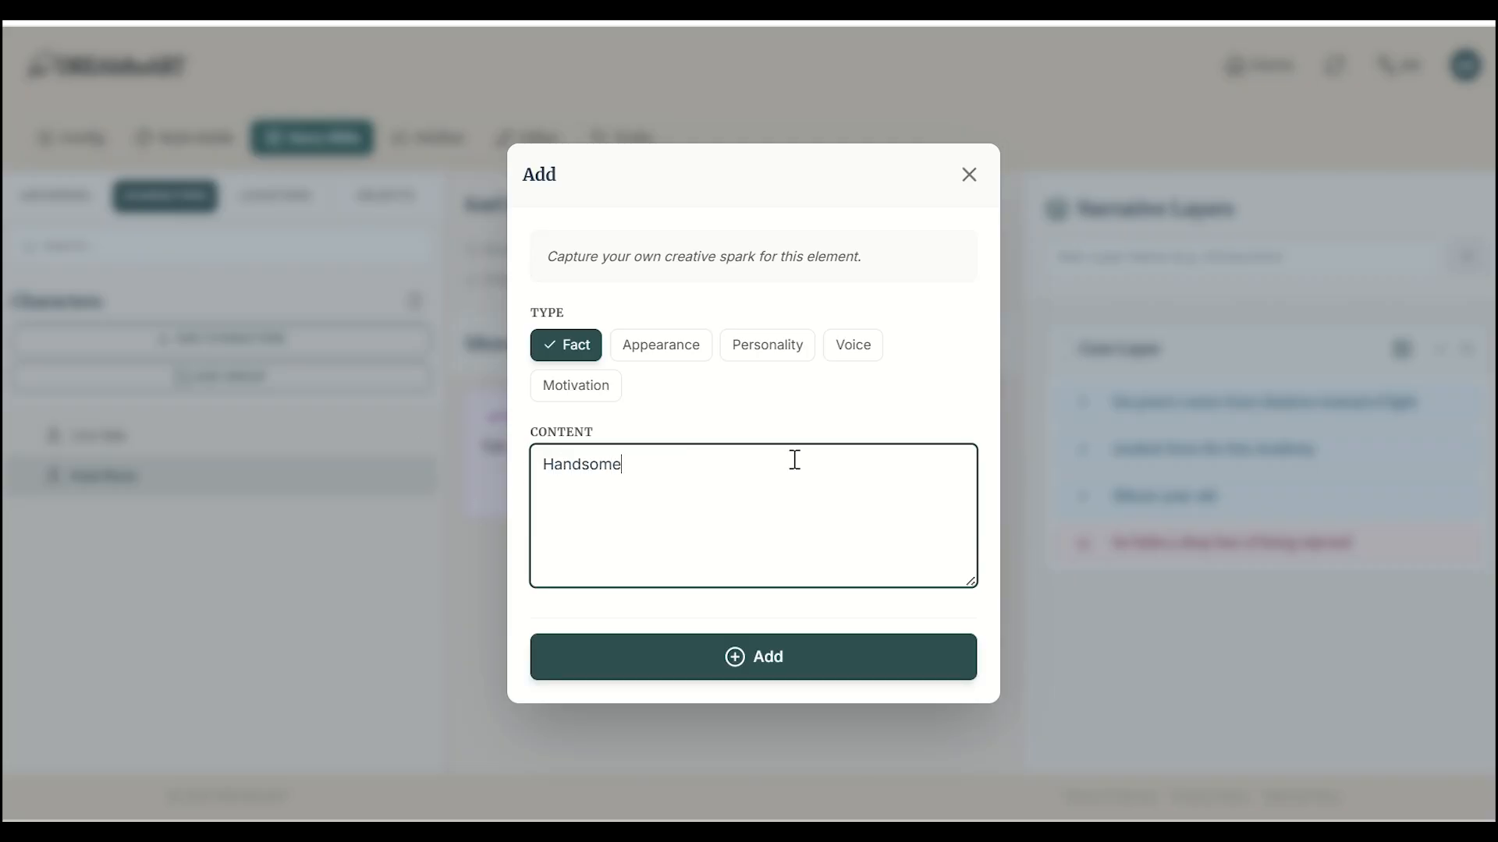
{"action": "left_click", "coordinate": [661, 345]}
{"action": "left_click", "coordinate": [803, 656]}
{"action": "left_click", "coordinate": [967, 343]}
{"action": "type", "text": "Blonde hair"}
{"action": "left_click", "coordinate": [660, 345]}
{"action": "left_click", "coordinate": [754, 657]}
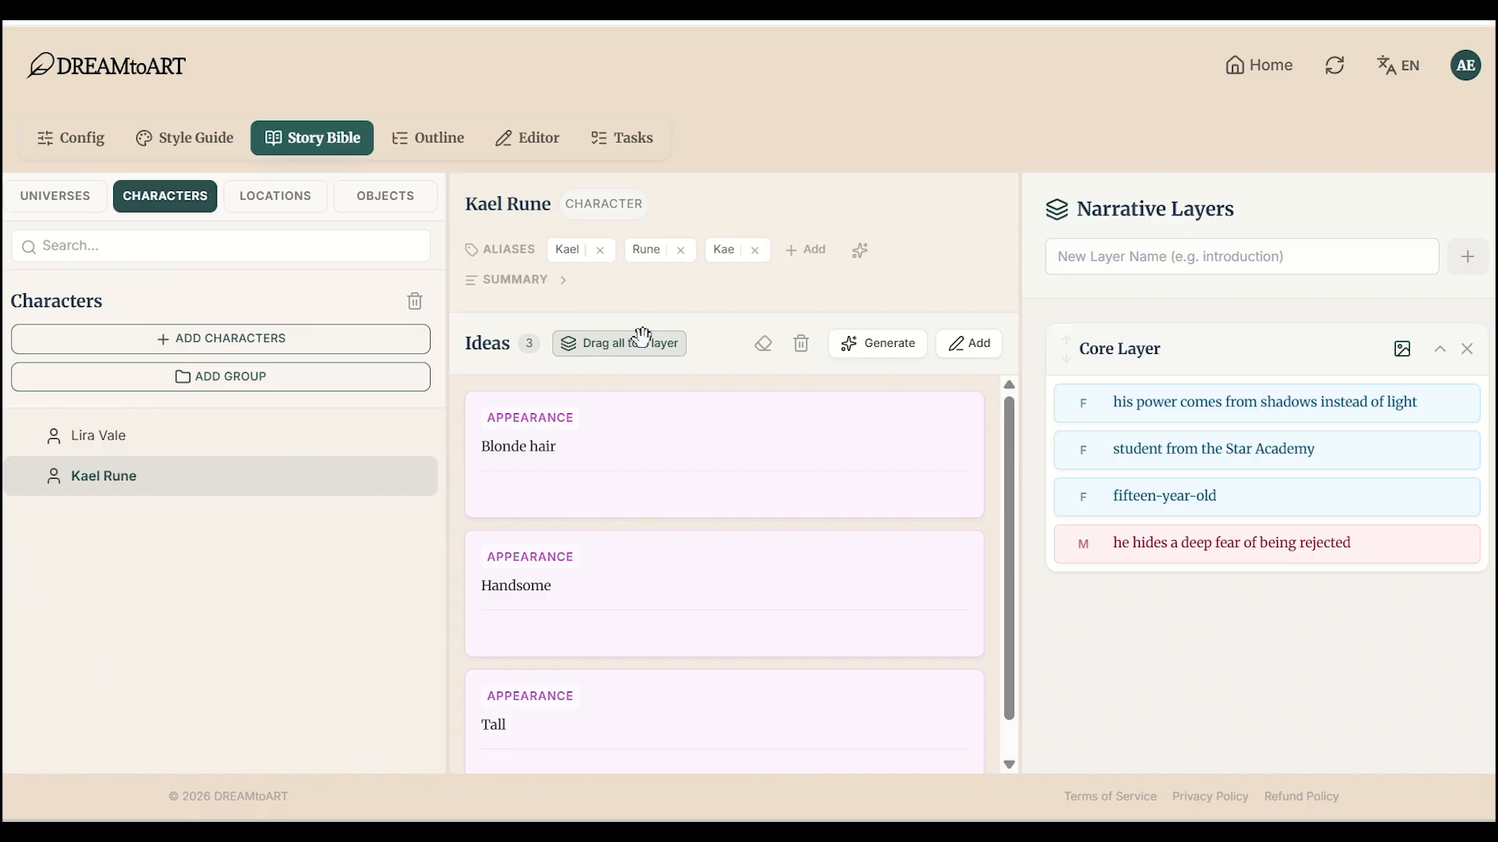
{"action": "left_click_drag", "start_coordinate": [647, 343], "coordinate": [1222, 515]}
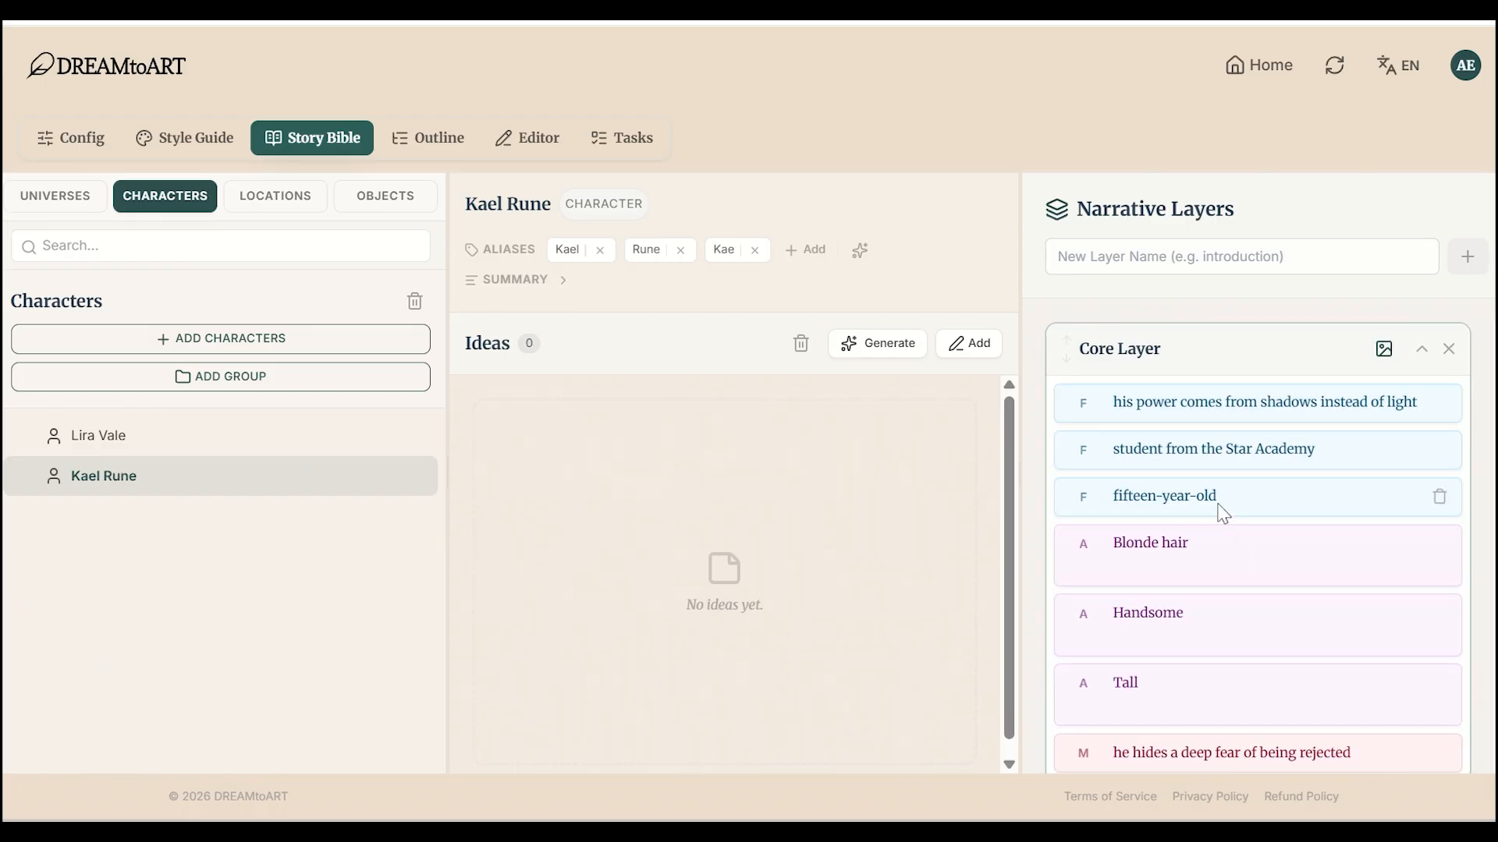
Generate two ideas of 2–4 words per type for Kael Rune, covering Appearance, Fact, Personality, Voice and Motivation
{"action": "left_click", "coordinate": [916, 352]}
{"action": "left_click", "coordinate": [694, 332]}
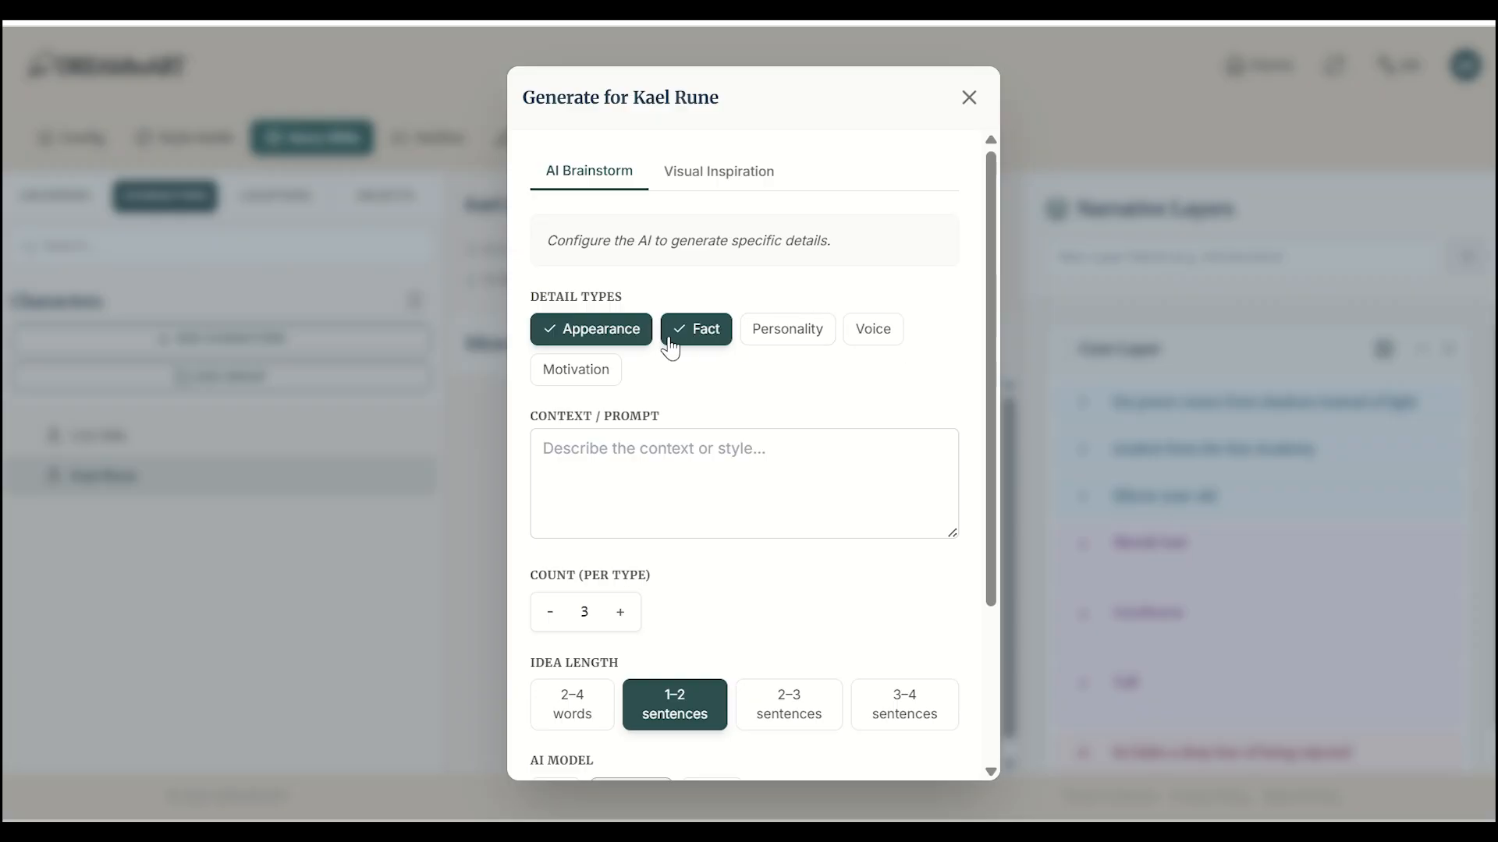
{"action": "left_click", "coordinate": [792, 333]}
{"action": "left_click", "coordinate": [877, 329]}
{"action": "left_click", "coordinate": [563, 373]}
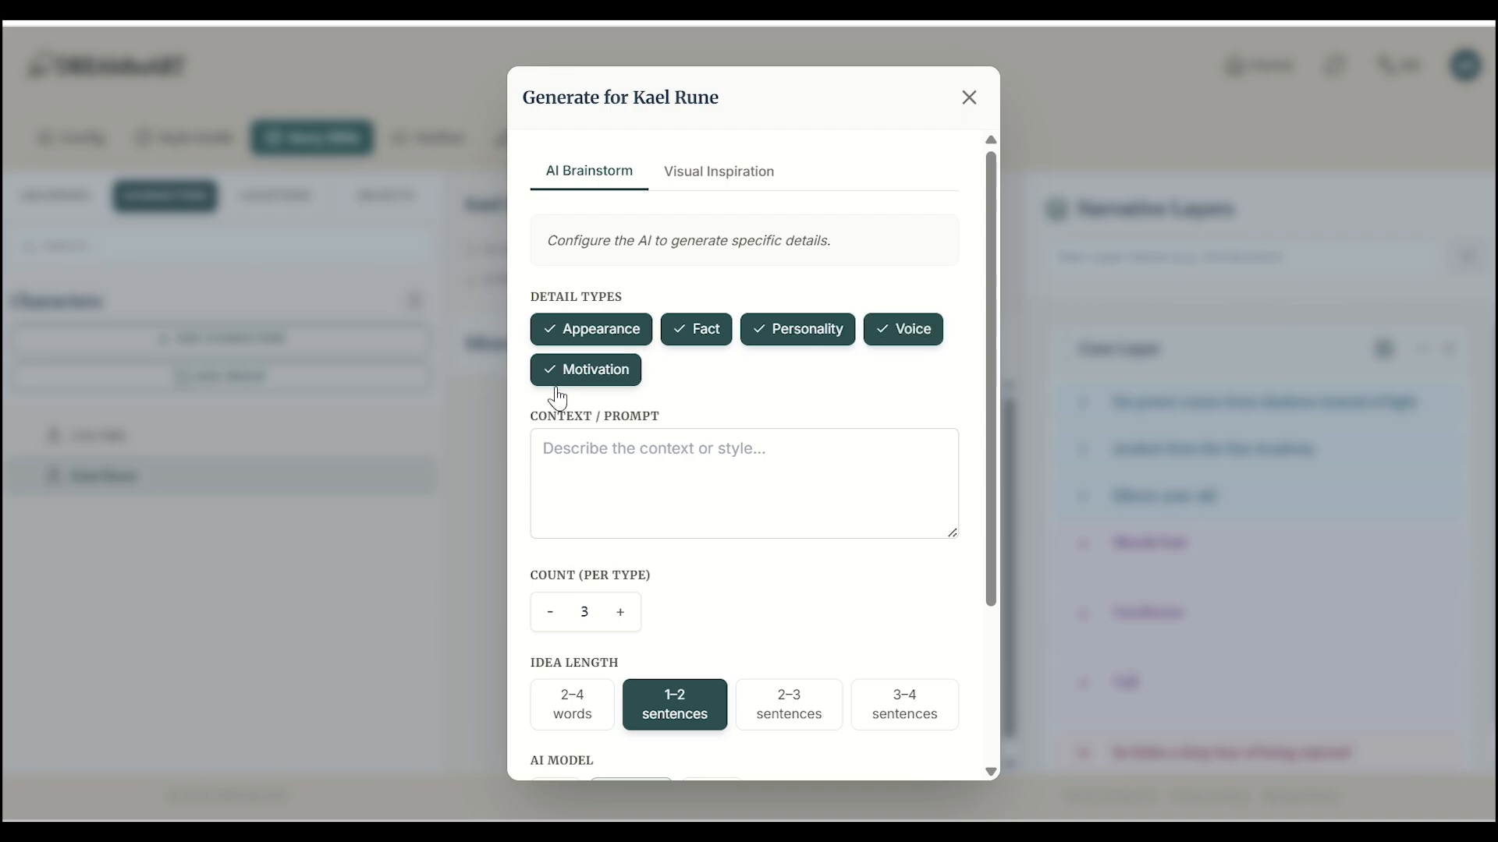
{"action": "left_click", "coordinate": [549, 613]}
{"action": "left_click", "coordinate": [581, 715]}
{"action": "scroll", "coordinate": [669, 620], "scroll_direction": "down", "scroll_amount": 3}
{"action": "left_click", "coordinate": [729, 737]}
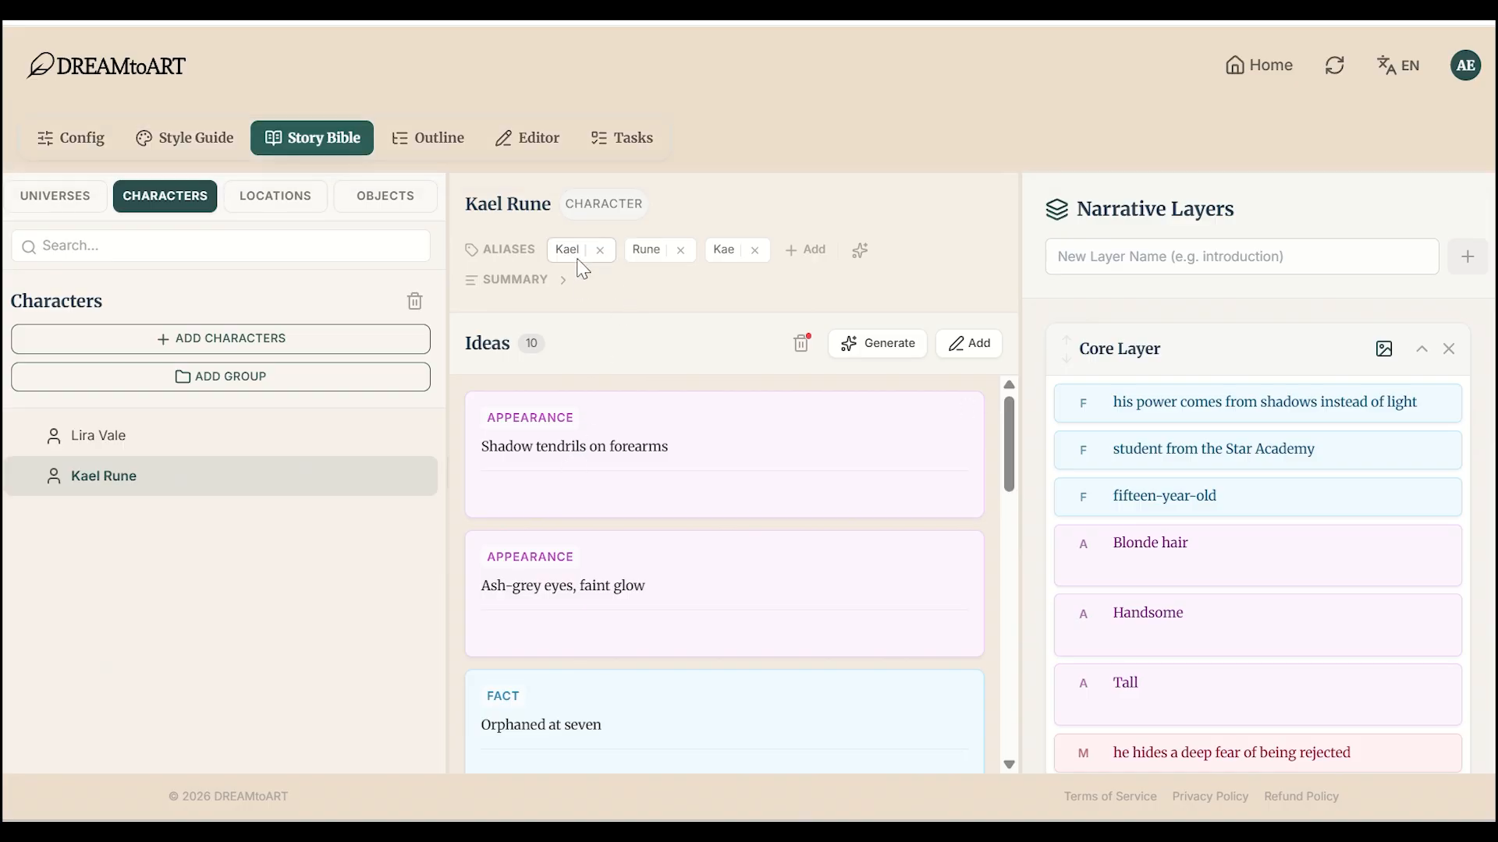
Discard the "Shadow tendrils on forearms" idea and move the remaining generated ideas into Kael Rune's Core Layer
{"action": "scroll", "coordinate": [686, 405], "scroll_direction": "down", "scroll_amount": 2}
{"action": "mouse_move", "coordinate": [1009, 482]}
{"action": "left_mouse_down"}
{"action": "mouse_move", "coordinate": [1009, 572]}
{"action": "mouse_move", "coordinate": [1011, 452]}
{"action": "left_mouse_up"}
{"action": "mouse_move", "coordinate": [755, 414]}
{"action": "left_click", "coordinate": [939, 492]}
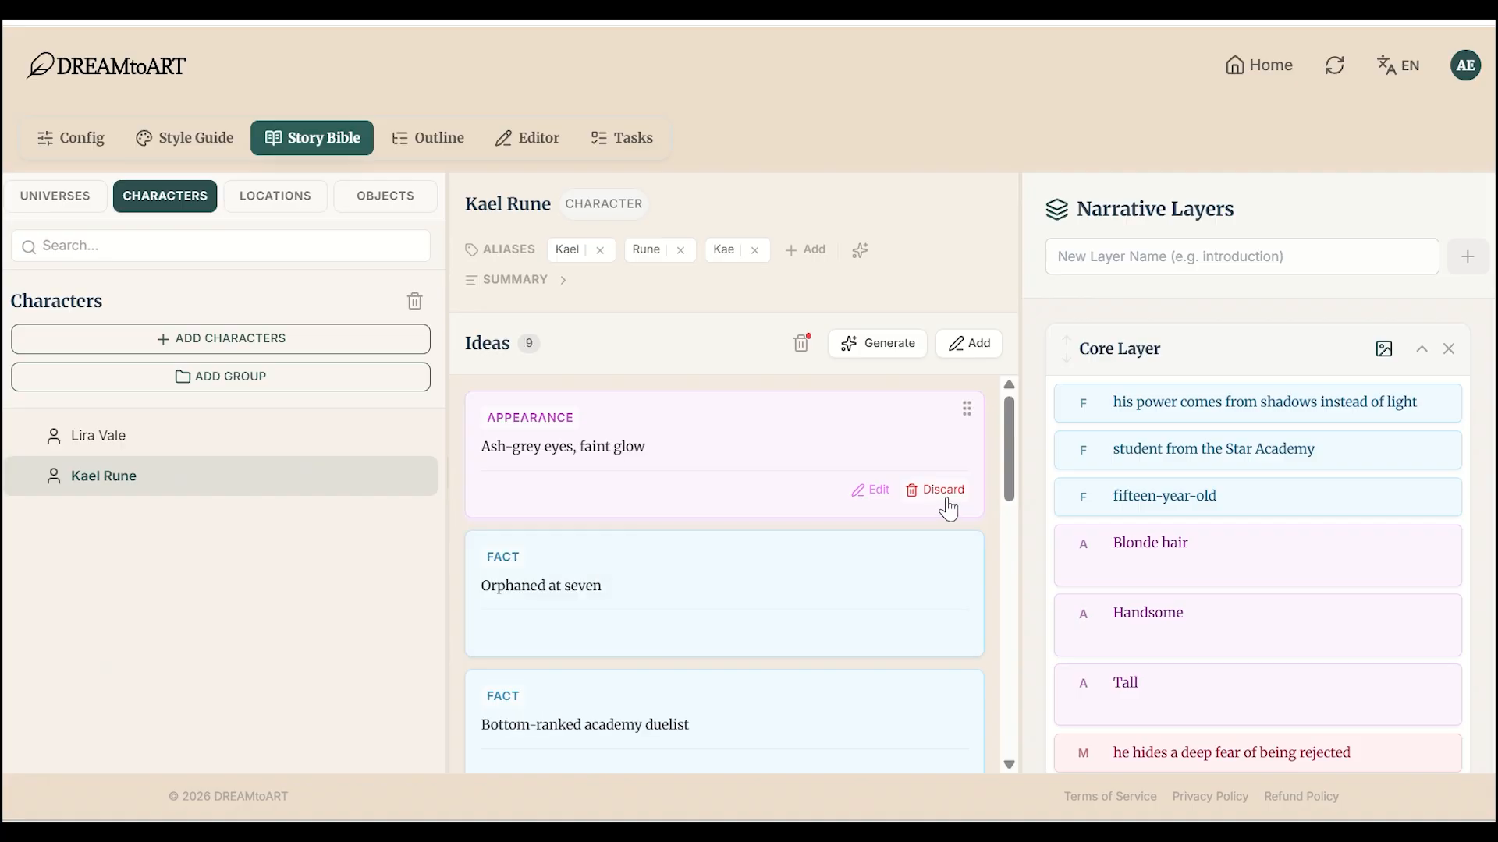
{"action": "left_click_drag", "start_coordinate": [995, 462], "coordinate": [1063, 408]}
{"action": "left_click_drag", "start_coordinate": [663, 337], "coordinate": [1307, 618]}
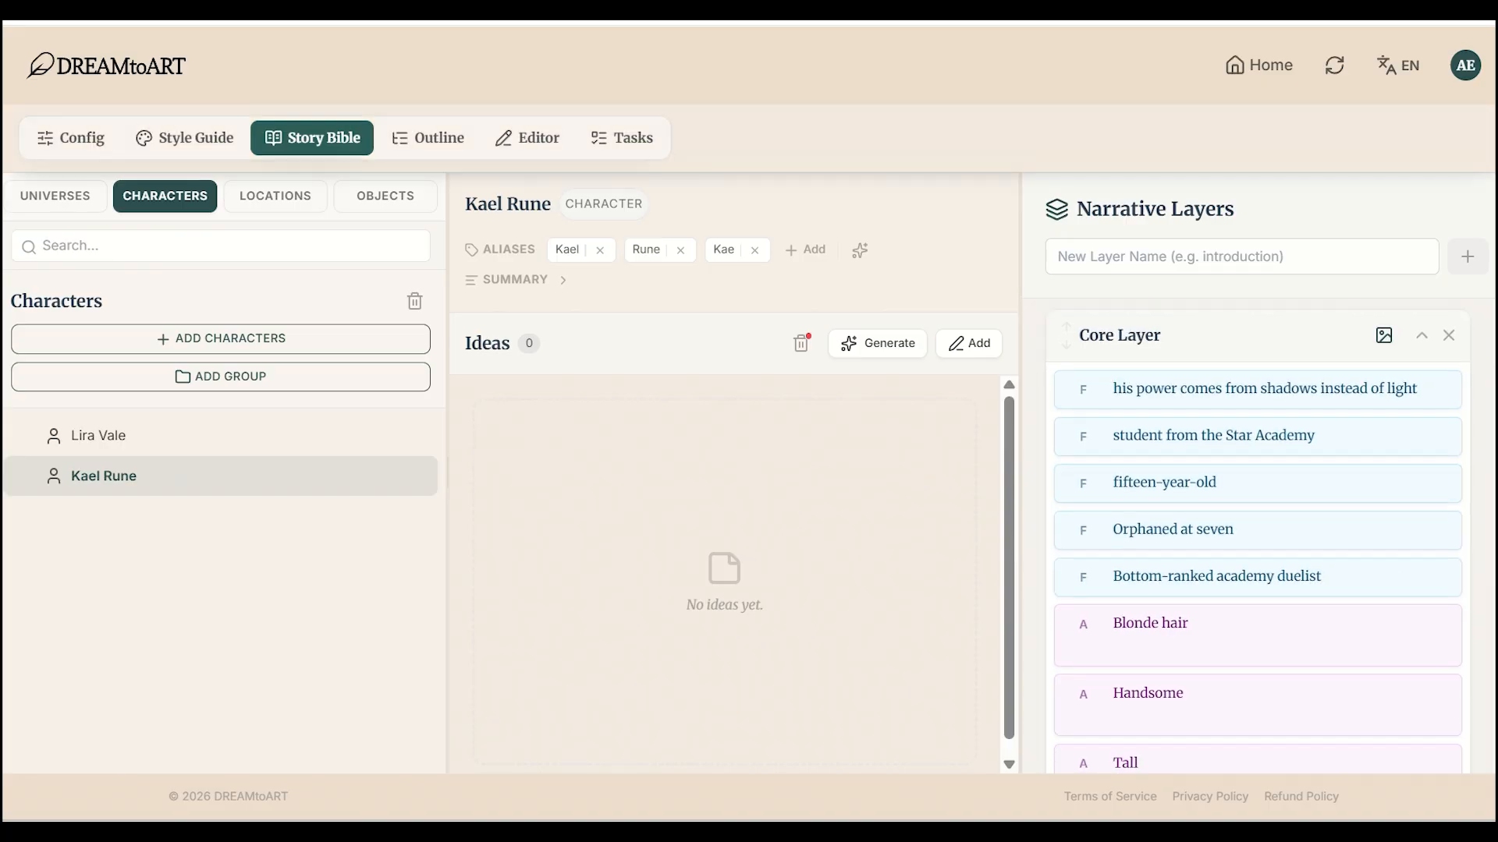
Generate an image from Kael Rune's Core Layer and set it as his avatar
{"action": "left_click", "coordinate": [1377, 354]}
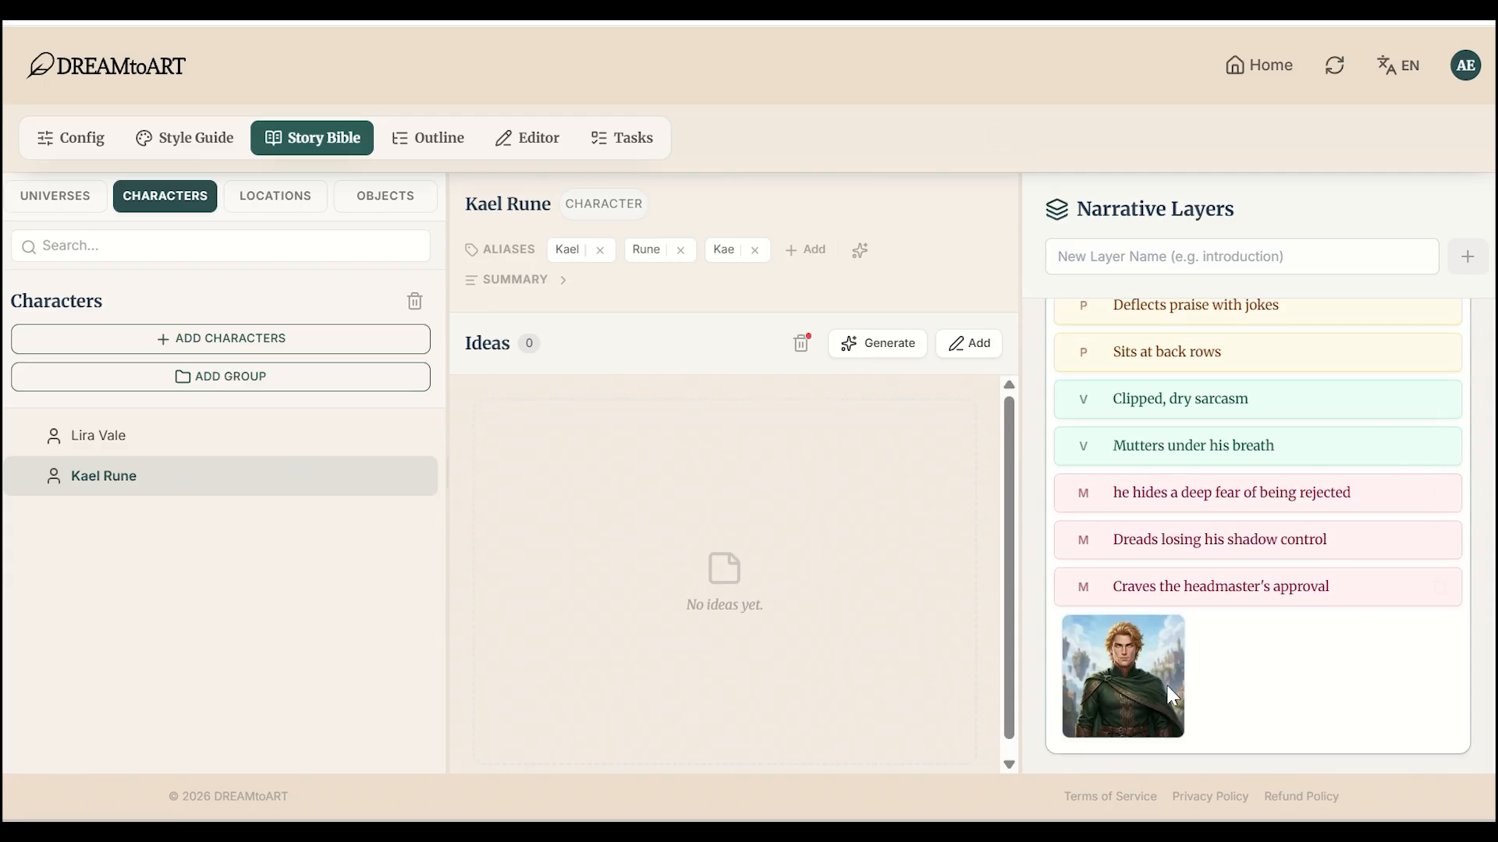
{"action": "mouse_move", "coordinate": [1139, 694]}
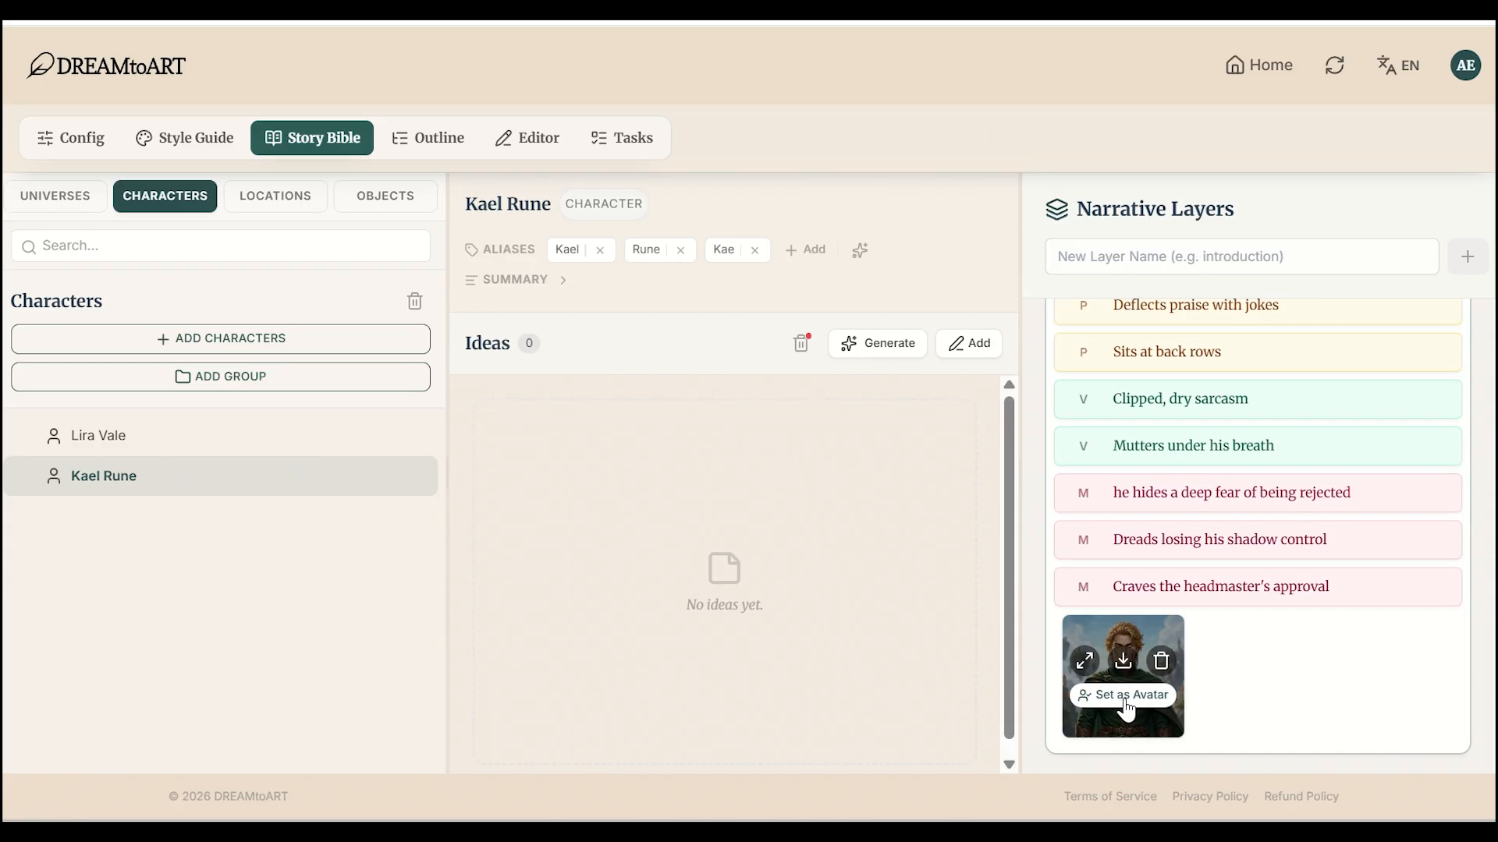
{"action": "left_click", "coordinate": [1125, 696]}
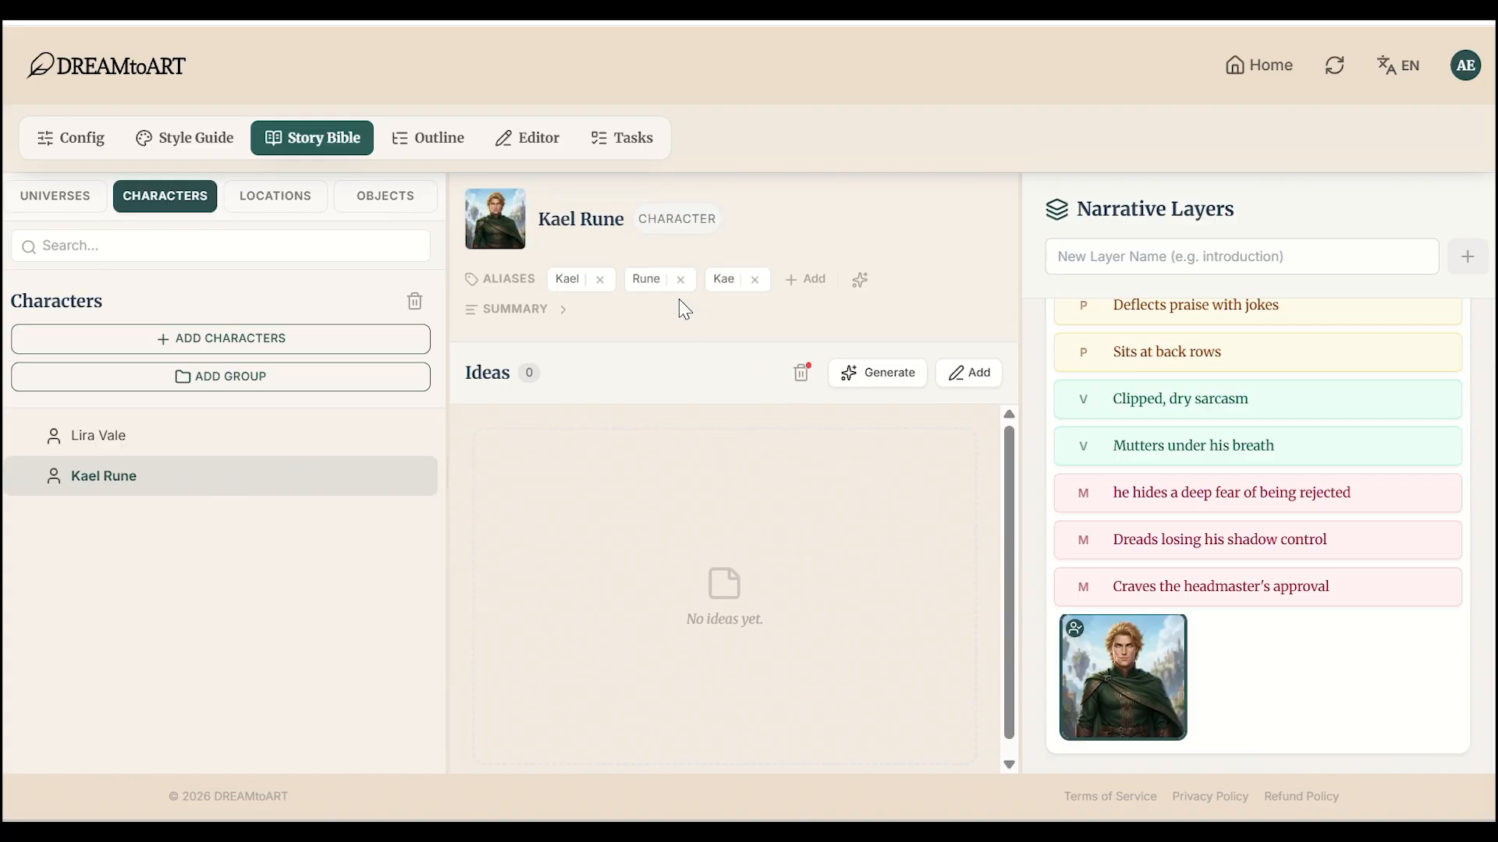
Rename the location "In the middle of nowhere" to "Floating Island of Astern"
{"action": "left_click", "coordinate": [274, 195]}
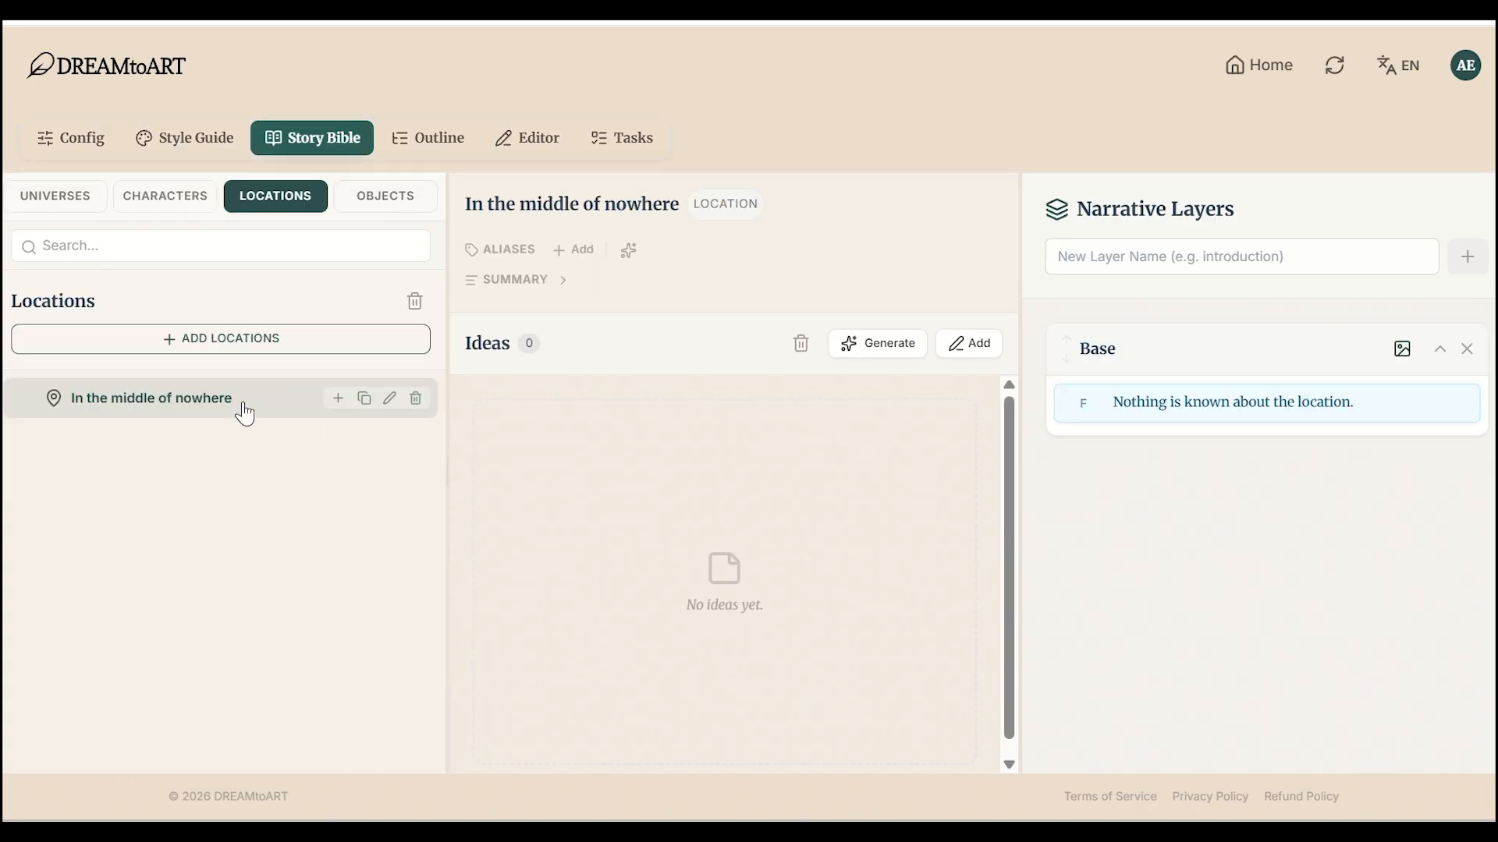
{"action": "left_click", "coordinate": [389, 399]}
{"action": "key", "text": "BackSpace"}
{"action": "key", "text": "BackSpace"}
{"action": "key", "text": "BackSpace"}
{"action": "key", "text": "BackSpace"}
{"action": "key", "text": "BackSpace"}
{"action": "key", "text": "BackSpace"}
{"action": "key", "text": "BackSpace"}
{"action": "key", "text": "BackSpace"}
{"action": "key", "text": "BackSpace"}
{"action": "key", "text": "BackSpace"}
{"action": "key", "text": "BackSpace"}
{"action": "key", "text": "BackSpace"}
{"action": "key", "text": "BackSpace"}
{"action": "key", "text": "BackSpace"}
{"action": "key", "text": "BackSpace"}
{"action": "key", "text": "BackSpace"}
{"action": "key", "text": "BackSpace"}
{"action": "key", "text": "BackSpace"}
{"action": "key", "text": "BackSpace"}
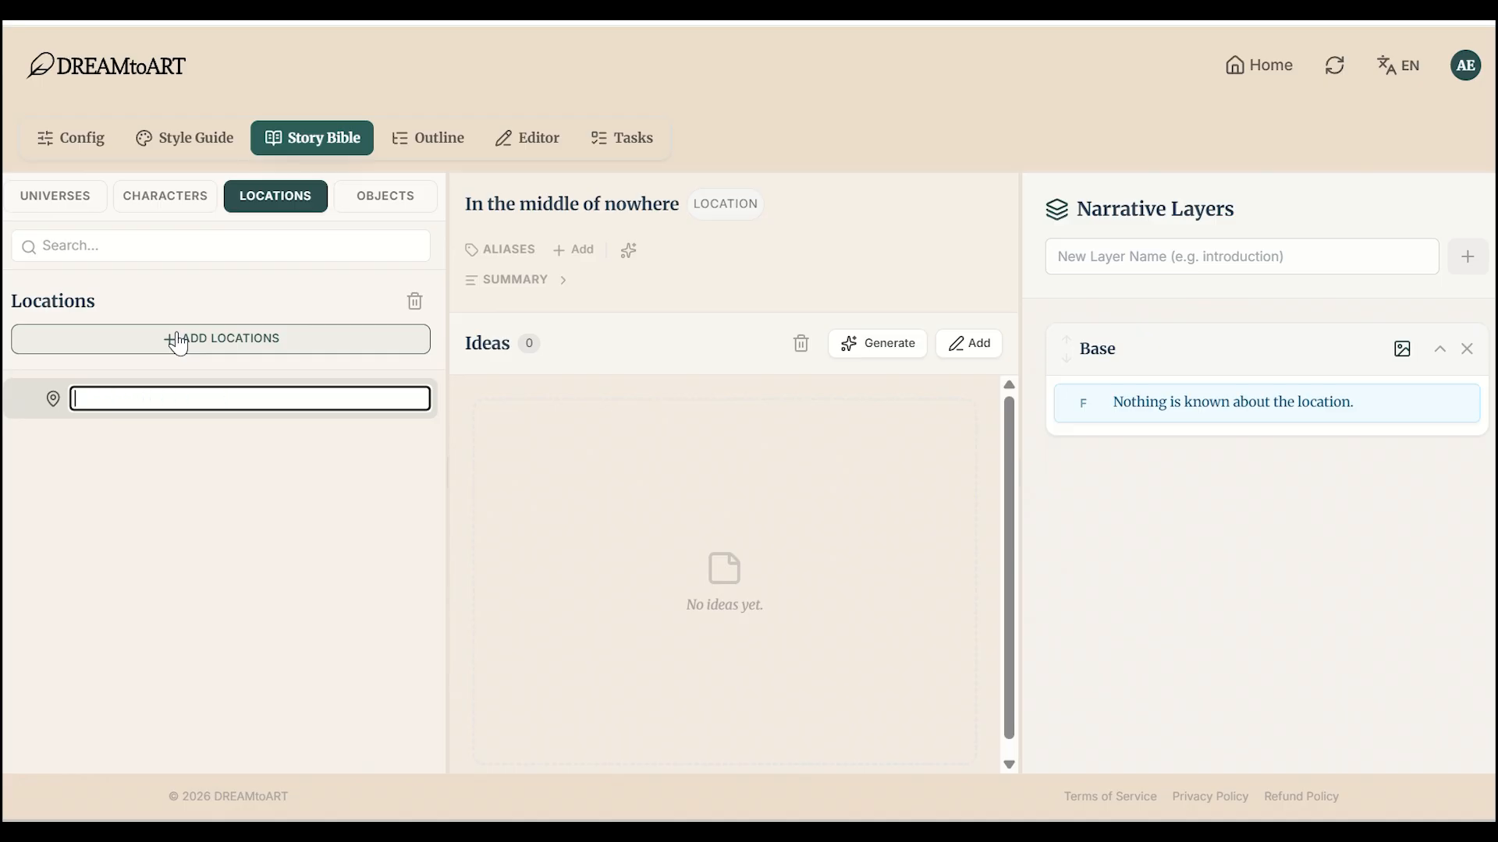
{"action": "type", "text": "Floating Island of Astern"}
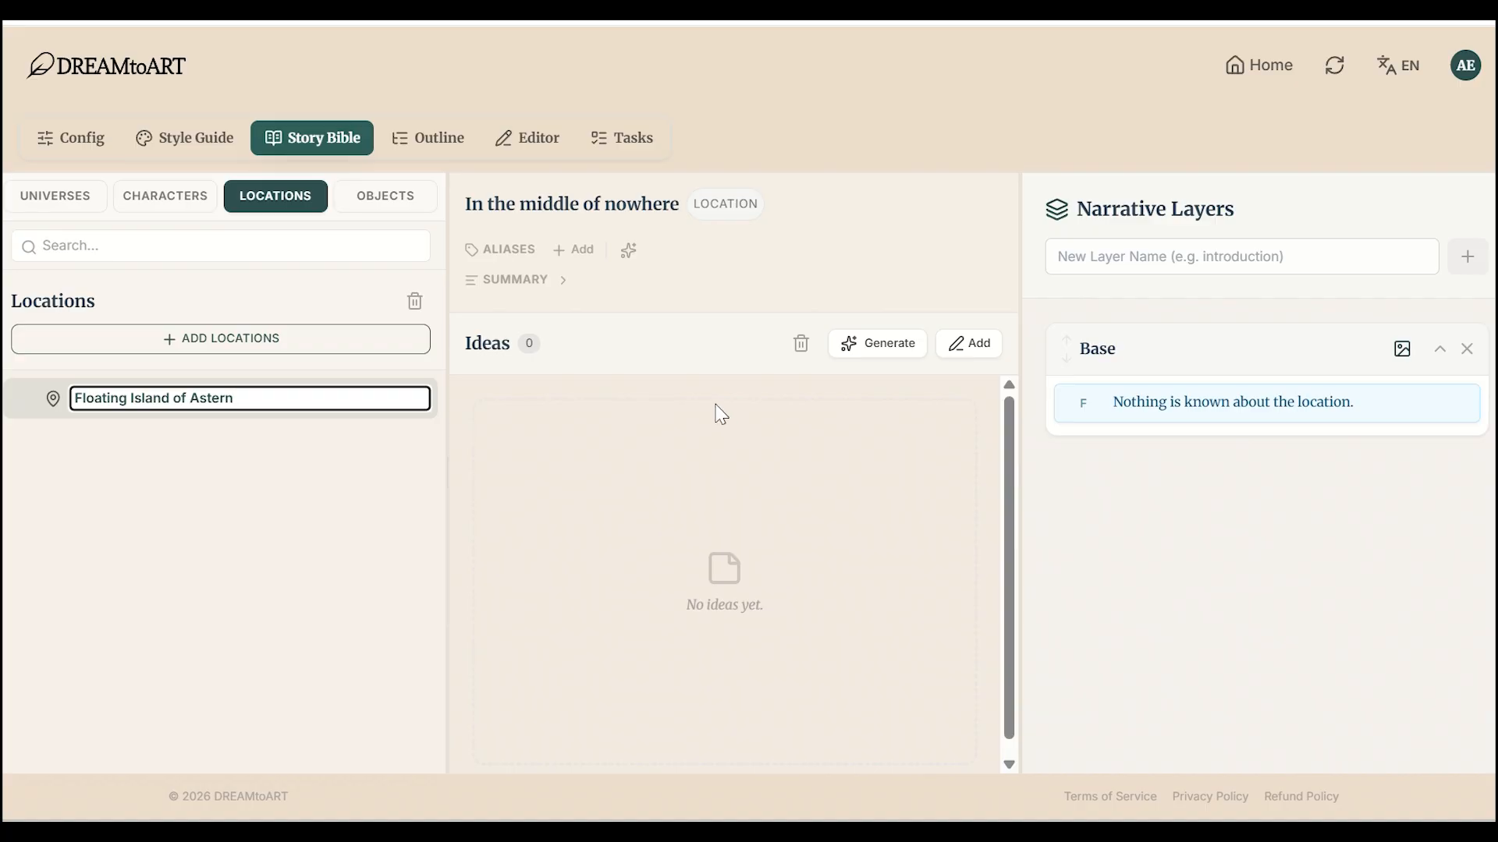
Add the appearance ideas "floating island with steep cliffs" and "wooden sky harbors" to the Floating Island of Astern
{"action": "left_click", "coordinate": [996, 347]}
{"action": "type", "text": "floating island with steep cliffs"}
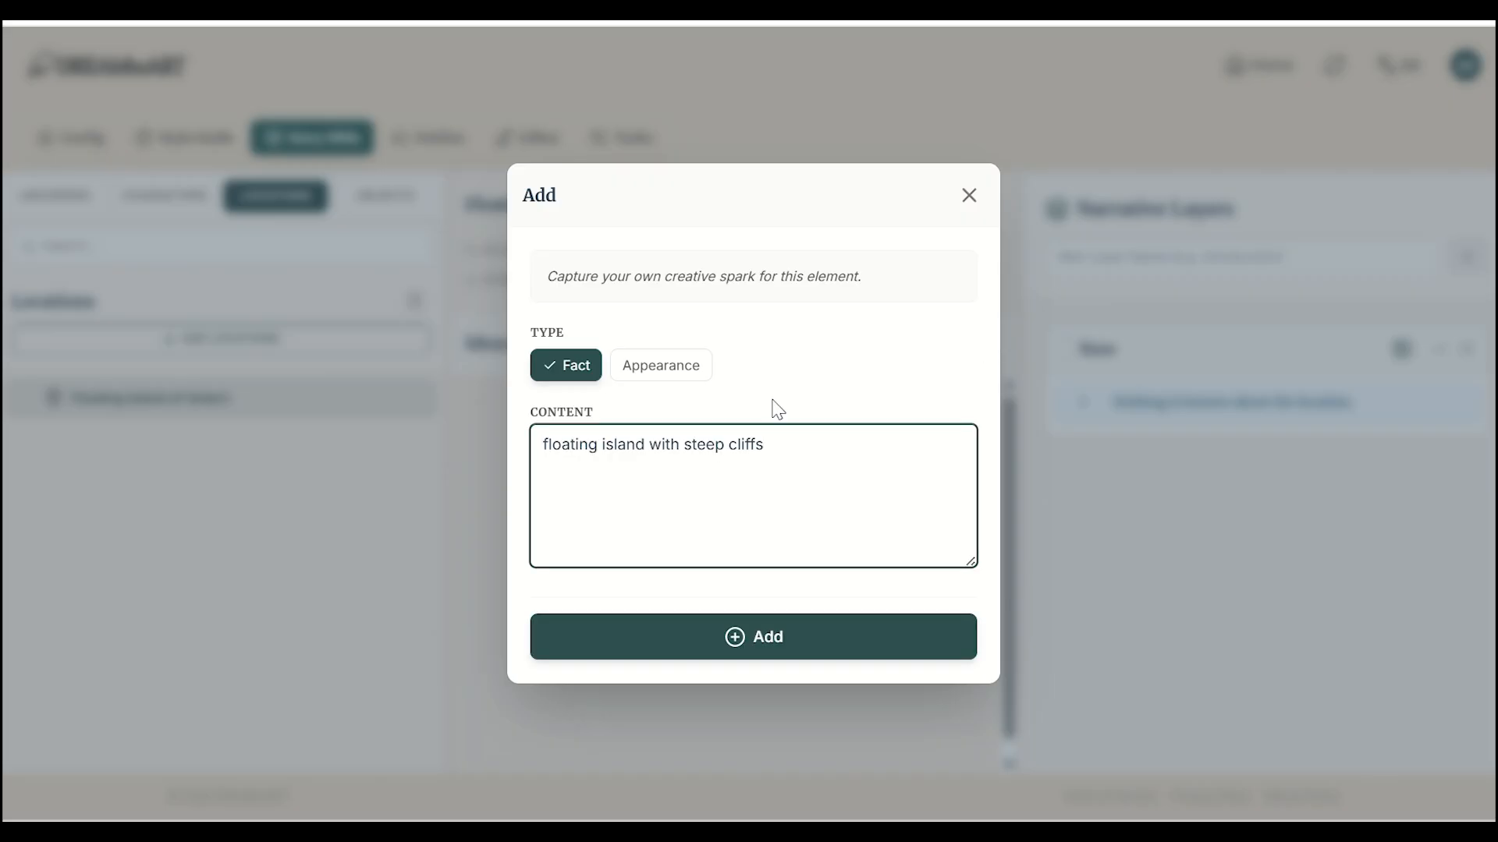
{"action": "left_click", "coordinate": [680, 368]}
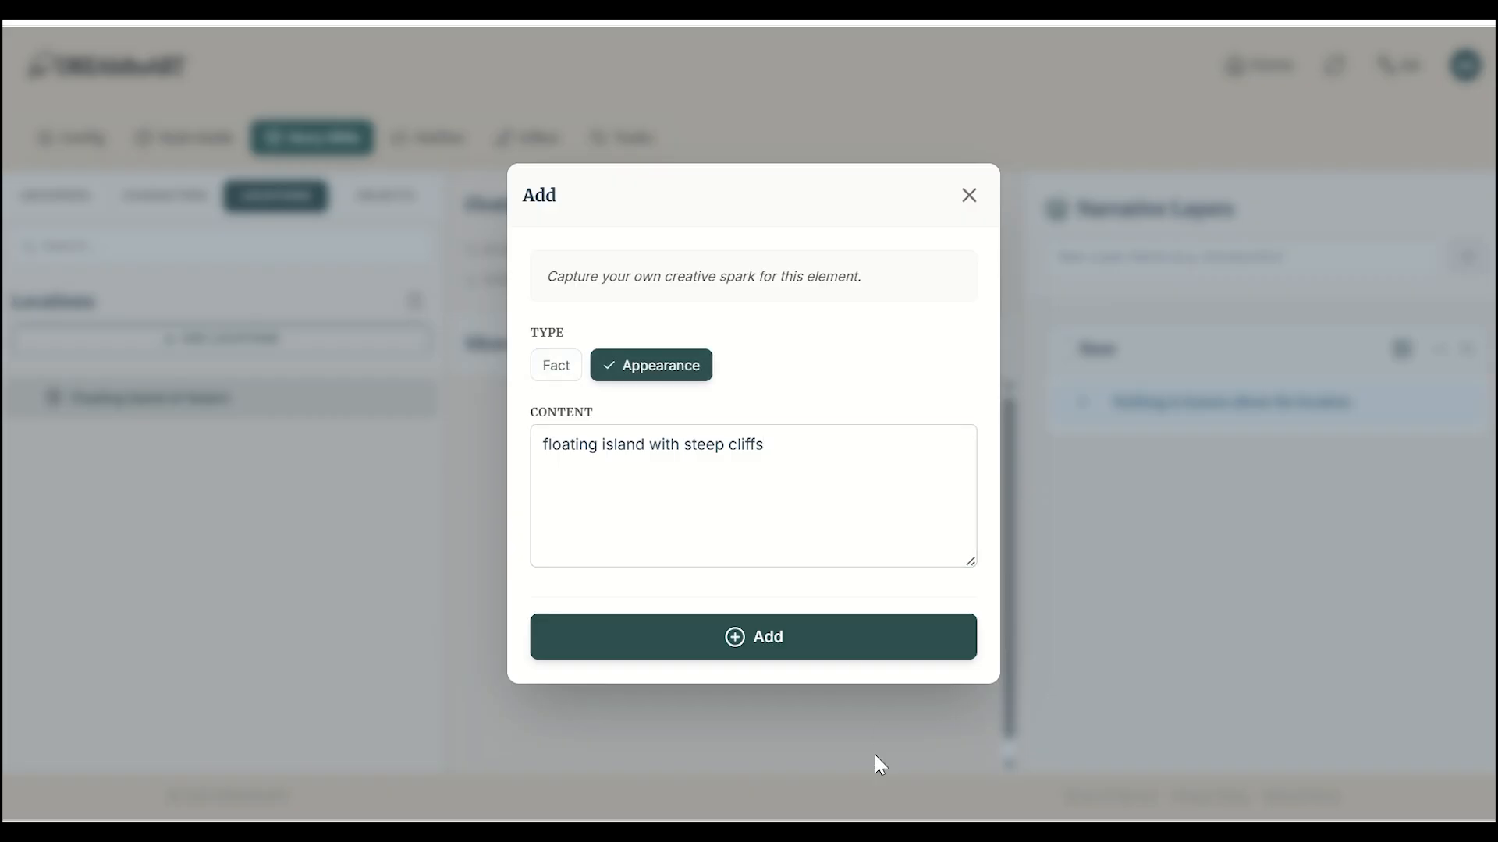
{"action": "left_click", "coordinate": [765, 661]}
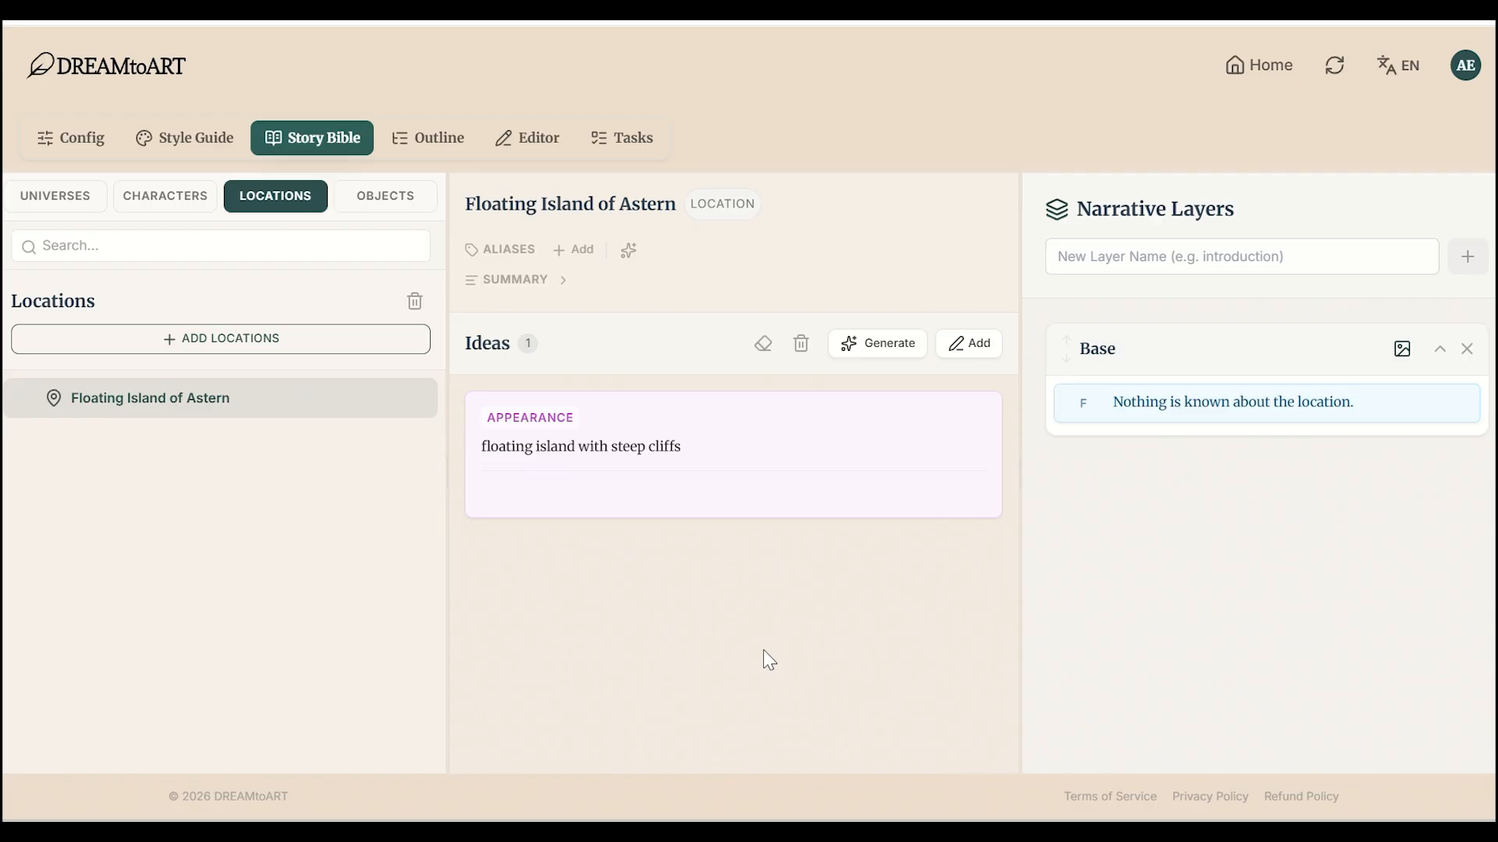
{"action": "left_click", "coordinate": [979, 341]}
{"action": "left_click", "coordinate": [700, 371]}
{"action": "left_click", "coordinate": [617, 457]}
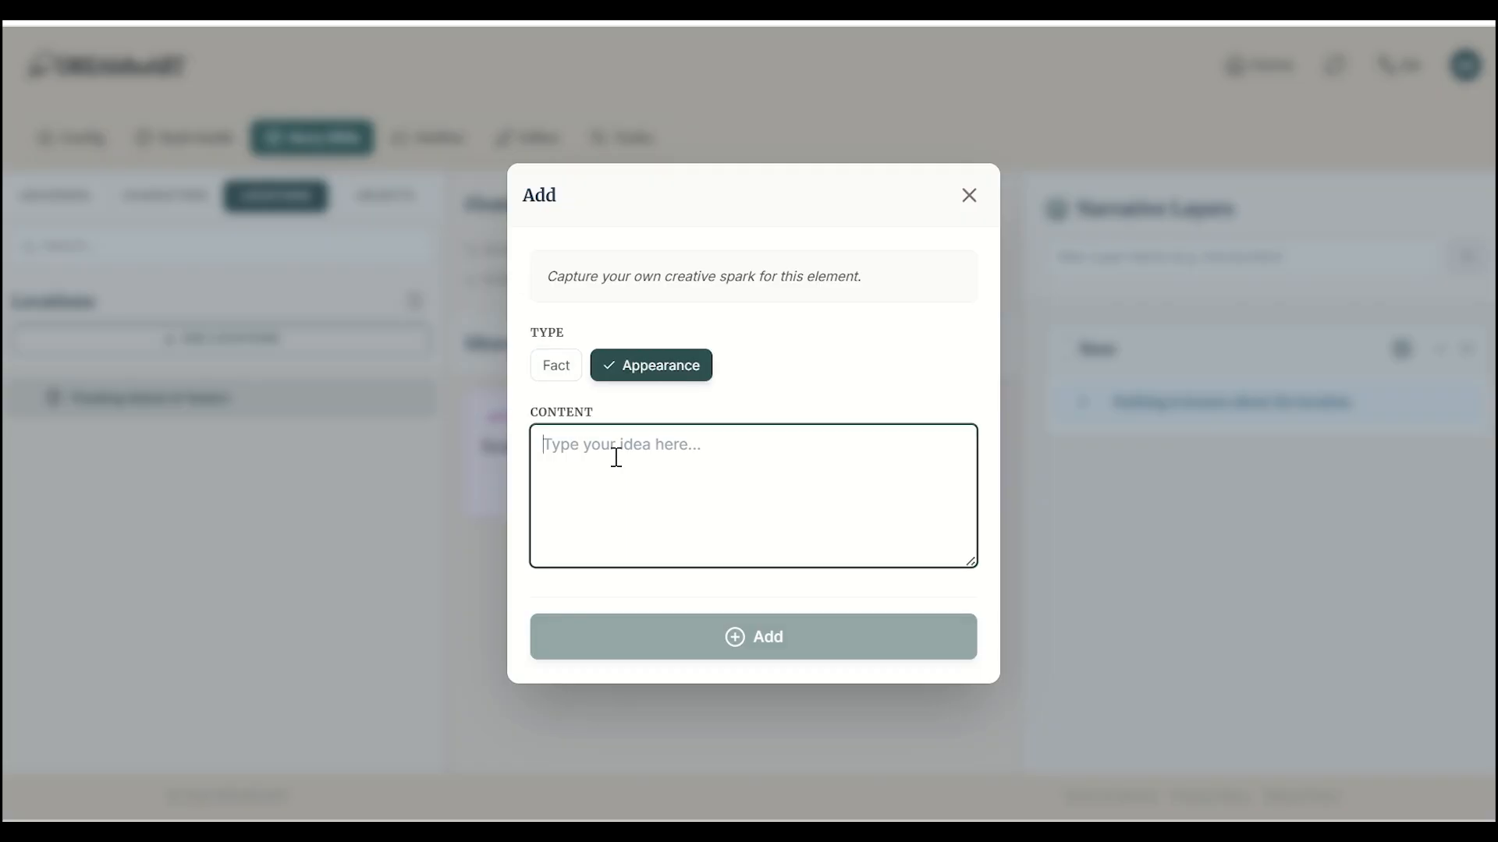
{"action": "type", "text": "wooden sky harbors"}
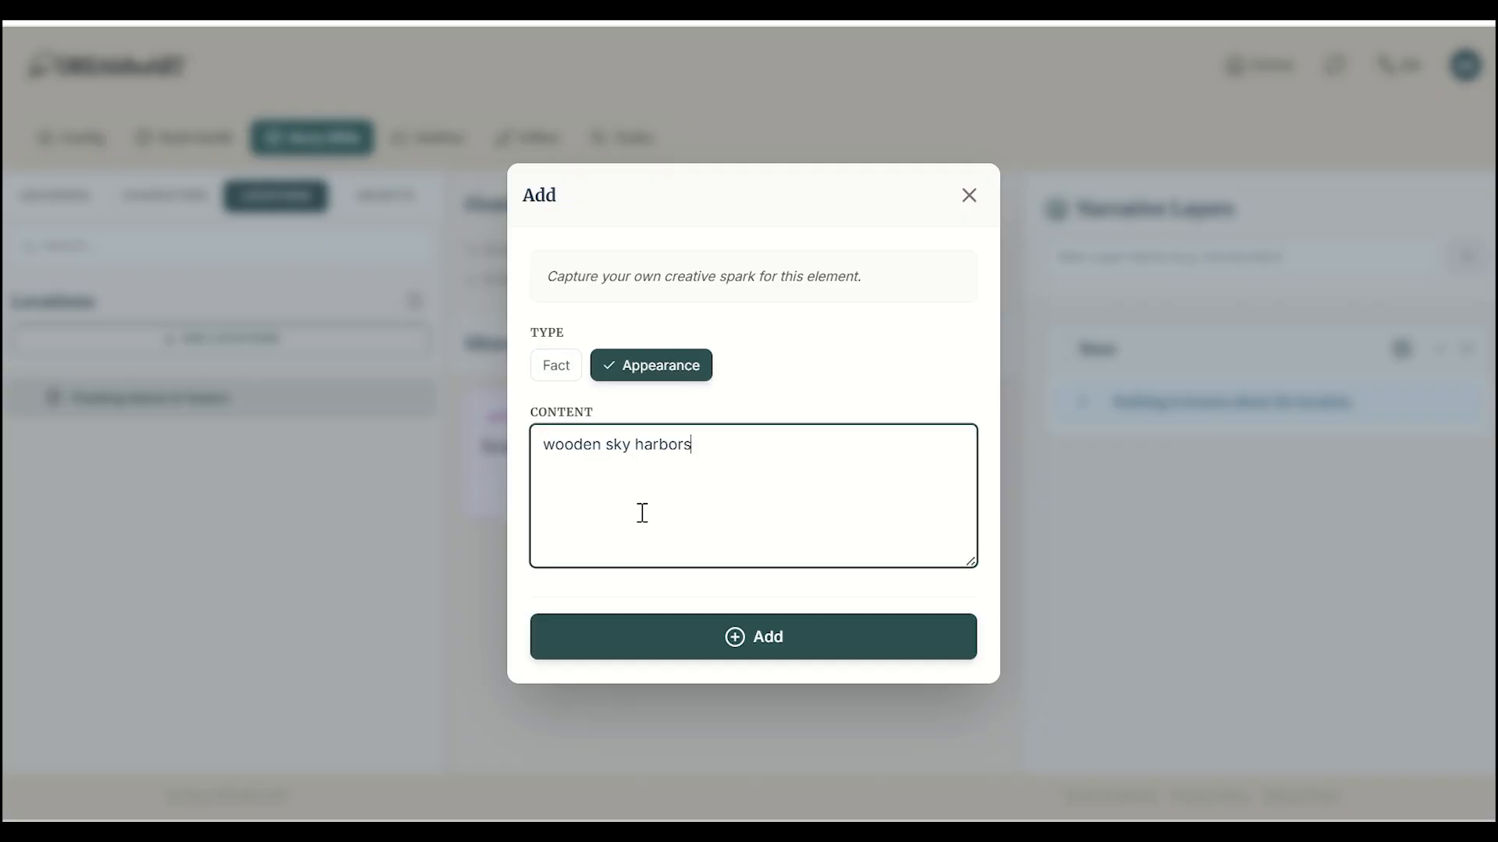
{"action": "left_click", "coordinate": [685, 632]}
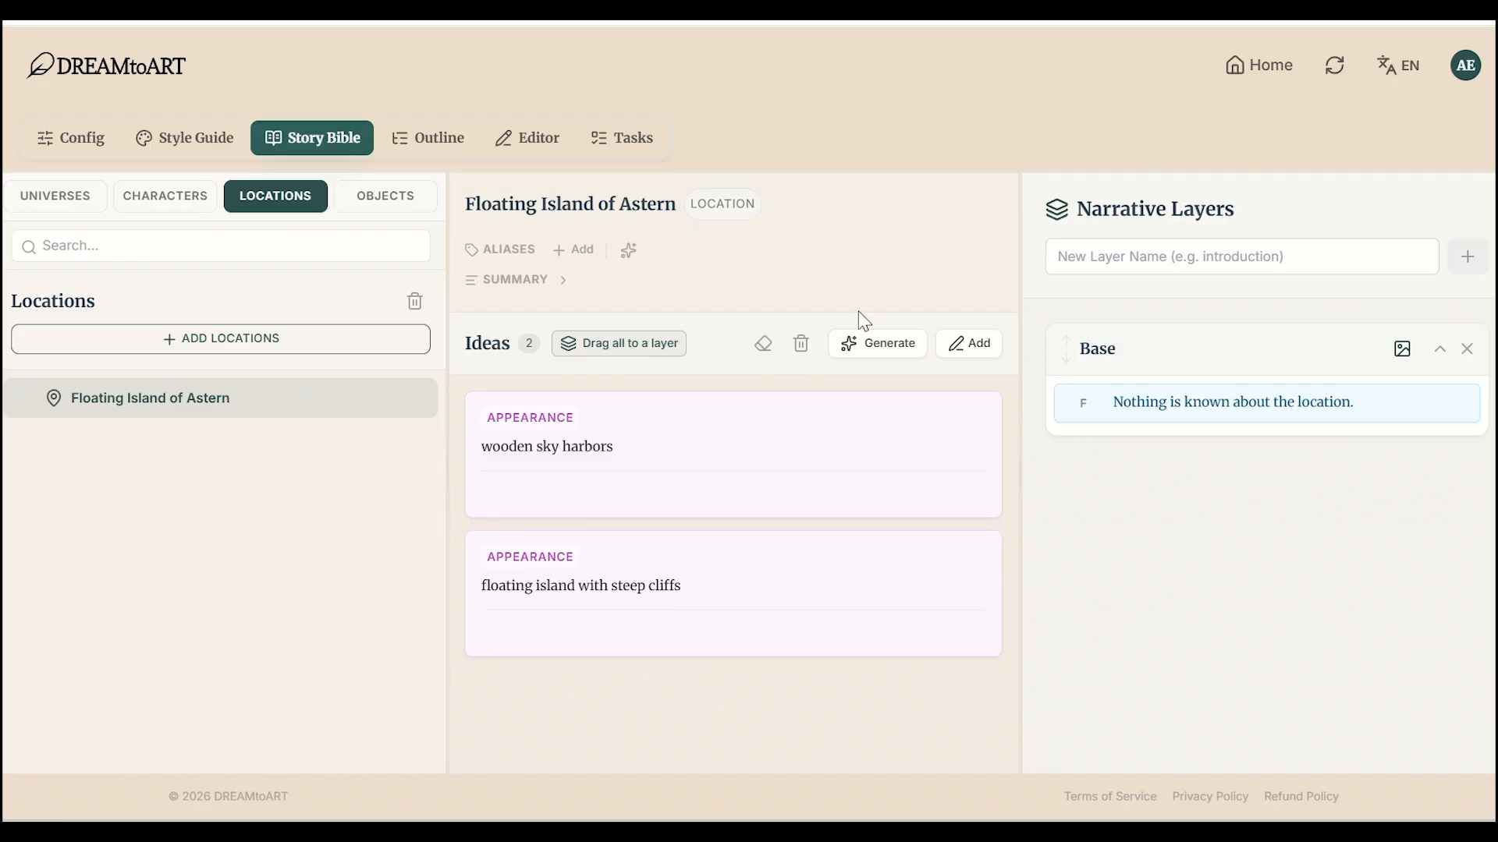
Add the fact idea "stone towers" and the appearance idea "narrow streets glowing with blue lanterns" to the location
{"action": "left_click", "coordinate": [967, 349]}
{"action": "type", "text": "stone towers"}
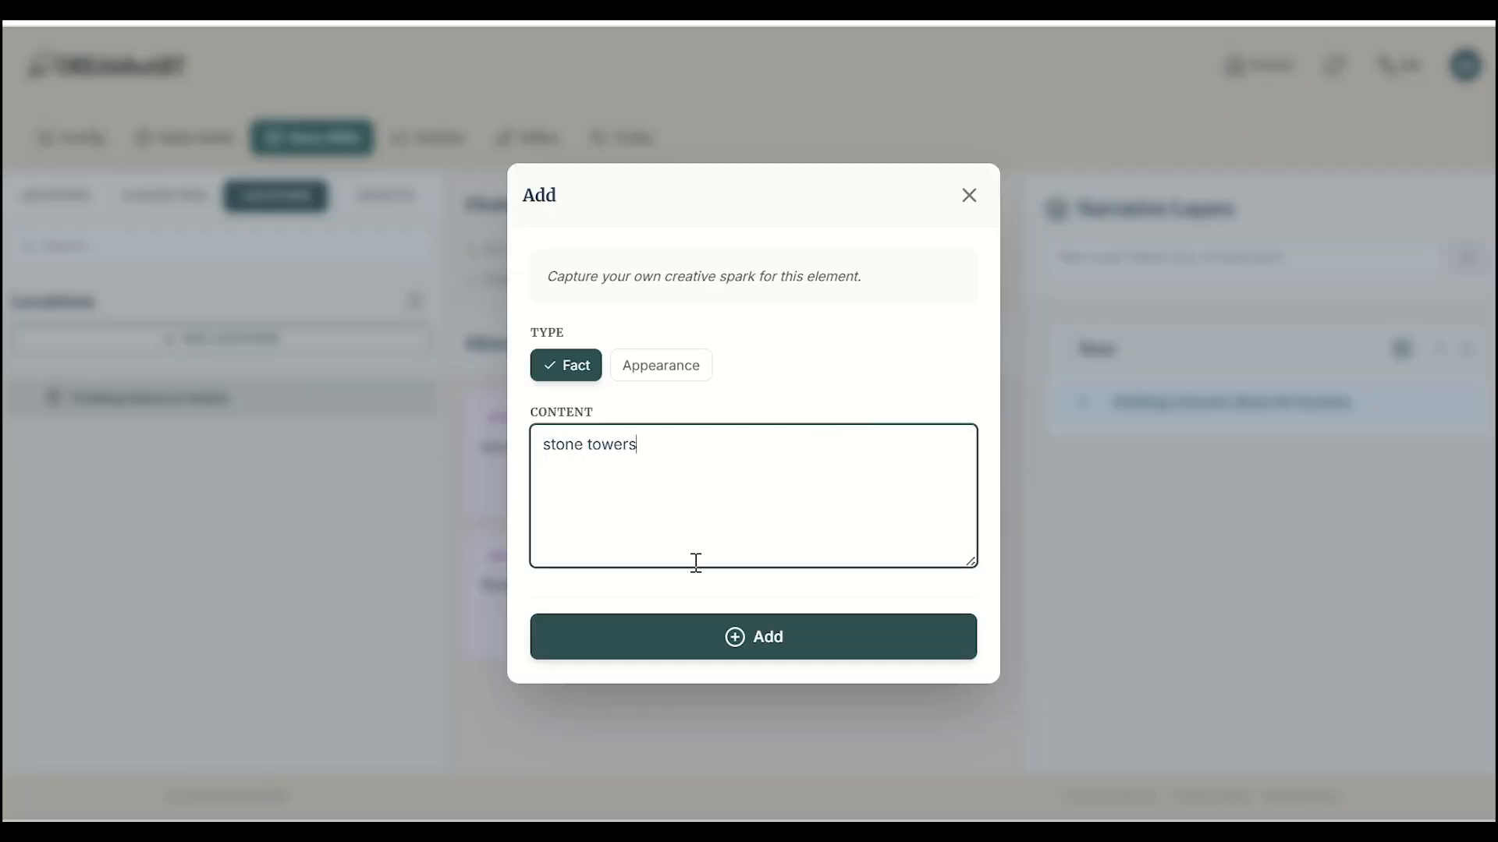
{"action": "left_click", "coordinate": [702, 633]}
{"action": "left_click", "coordinate": [968, 348]}
{"action": "type", "text": "narrow streets glowing with blue lanterns"}
{"action": "left_click", "coordinate": [660, 365]}
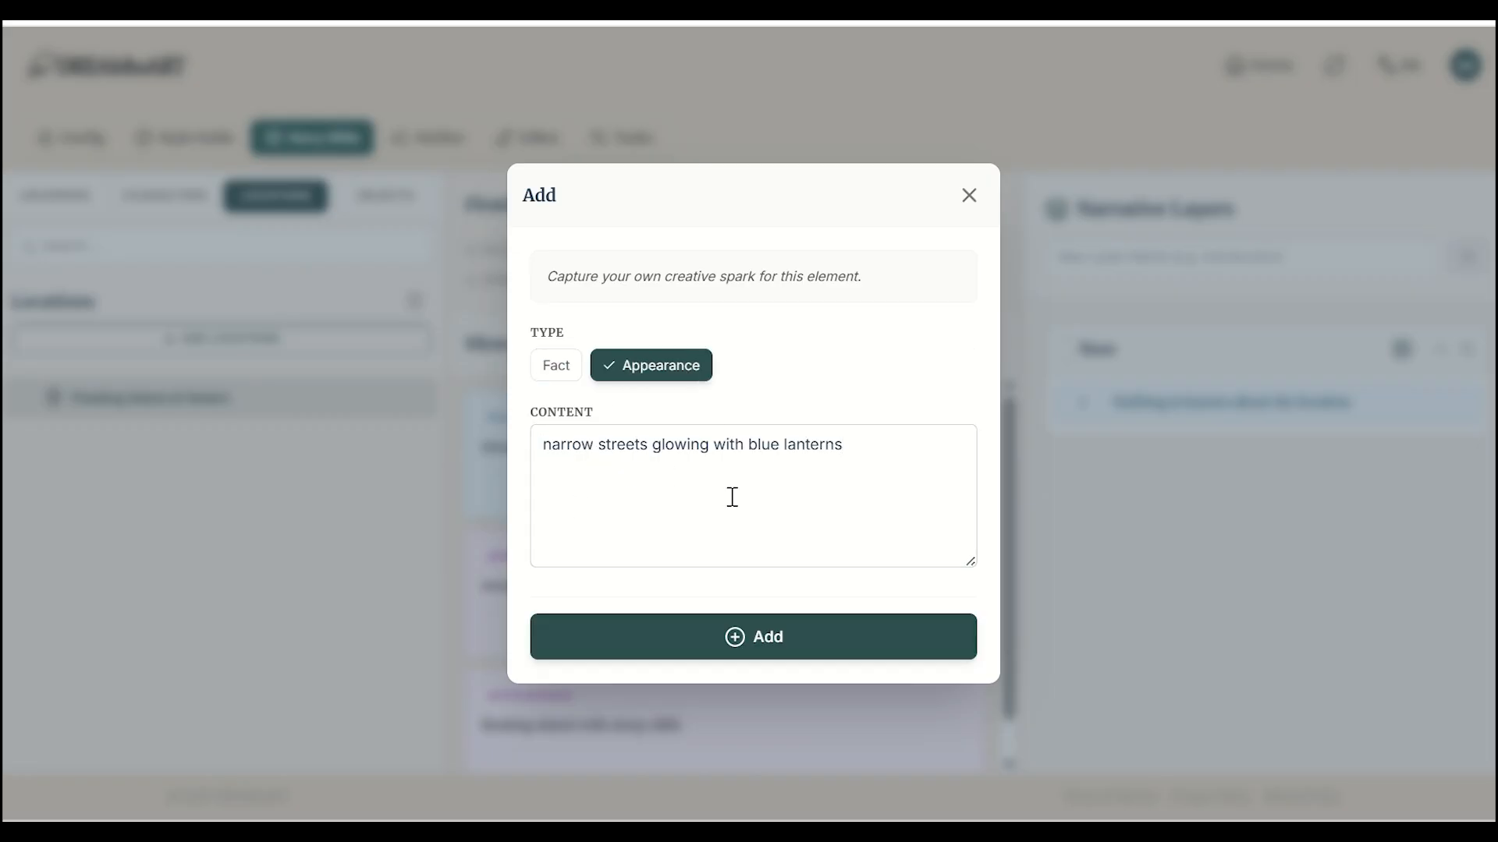
{"action": "left_click", "coordinate": [734, 637]}
Add the fact "Airships rest along its edges, while the Heart of the Island shines deep inside the rock" and move all ideas into Base
{"action": "left_click", "coordinate": [967, 343]}
{"action": "left_click", "coordinate": [651, 365]}
{"action": "left_click", "coordinate": [550, 365]}
{"action": "left_click", "coordinate": [570, 446]}
{"action": "type", "text": "Airships rest along its edges, while the Heart of the Island shines deep inside the roc"}
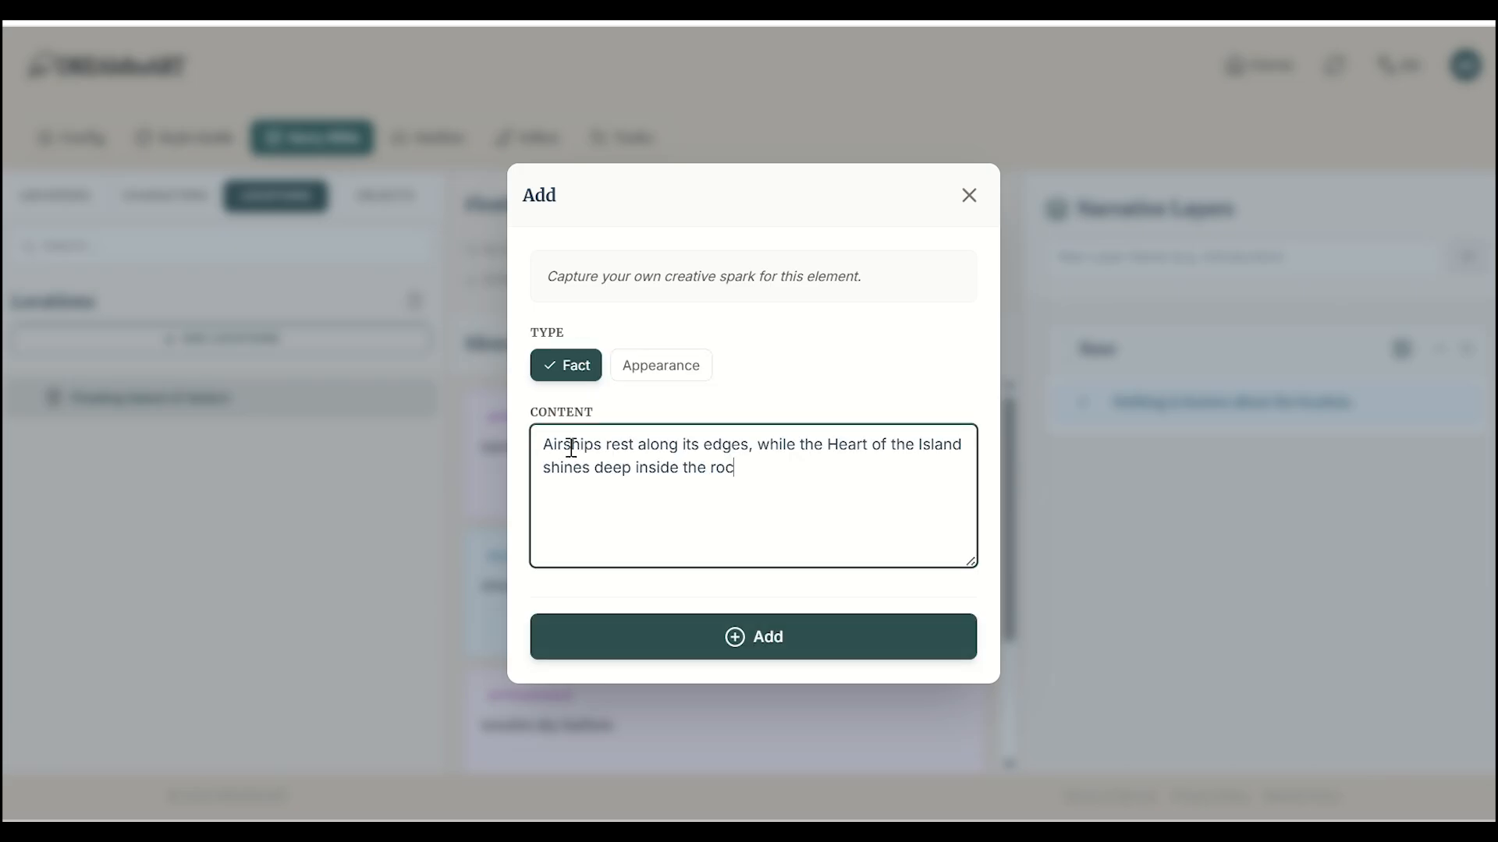
{"action": "left_click", "coordinate": [754, 637]}
{"action": "scroll", "coordinate": [829, 643], "scroll_direction": "down", "scroll_amount": 4}
{"action": "scroll", "coordinate": [709, 685], "scroll_direction": "up", "scroll_amount": 4}
{"action": "left_click", "coordinate": [869, 518]}
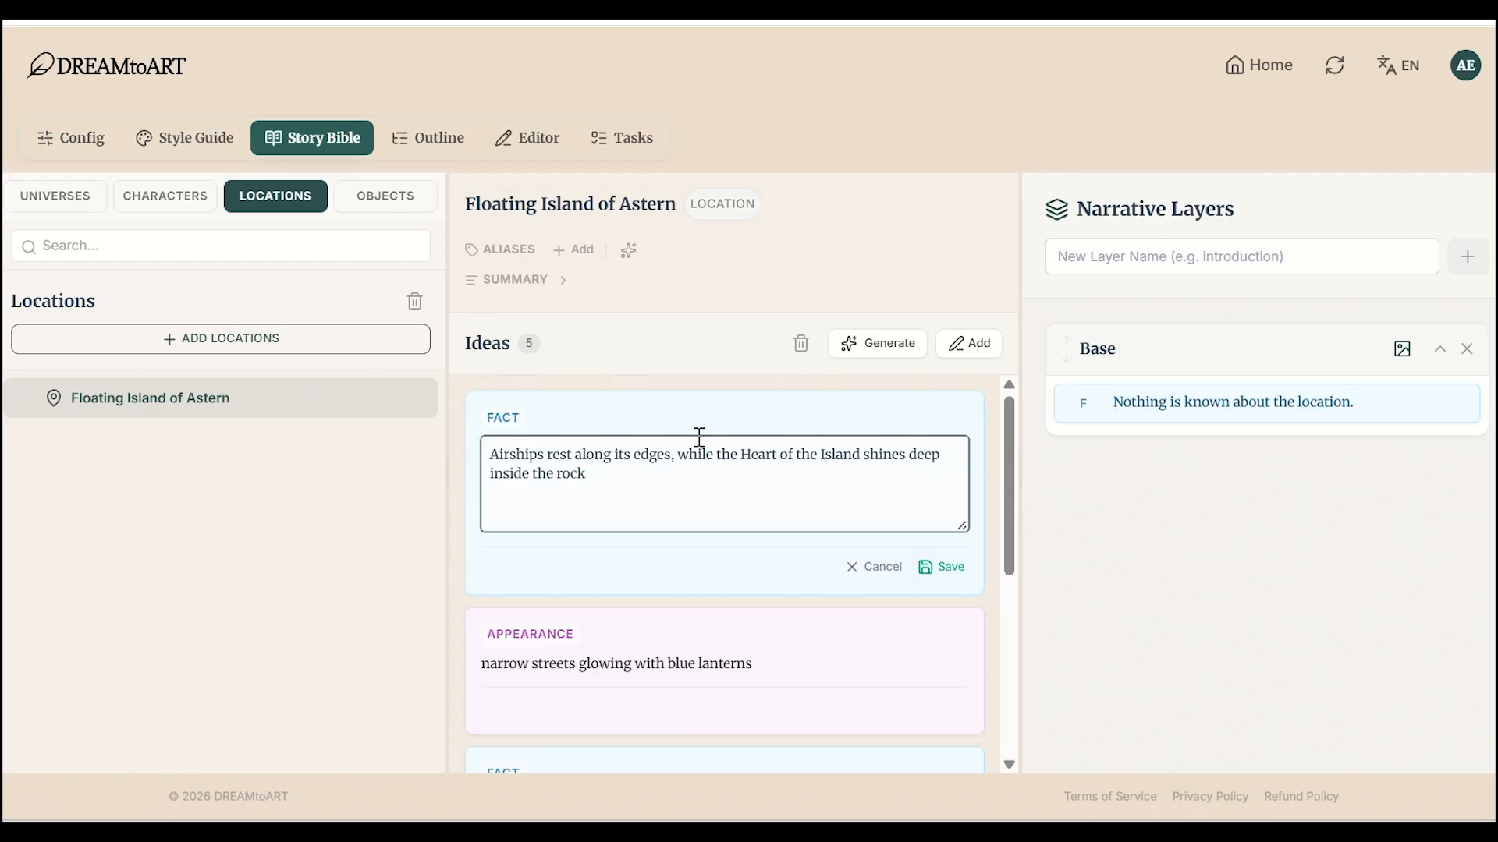
{"action": "left_click", "coordinate": [939, 567]}
{"action": "left_click_drag", "start_coordinate": [619, 343], "coordinate": [1229, 383]}
Generate two ideas of 1–2 sentences per type for the Floating Island of Astern, covering Appearance and Fact
{"action": "left_click", "coordinate": [866, 347]}
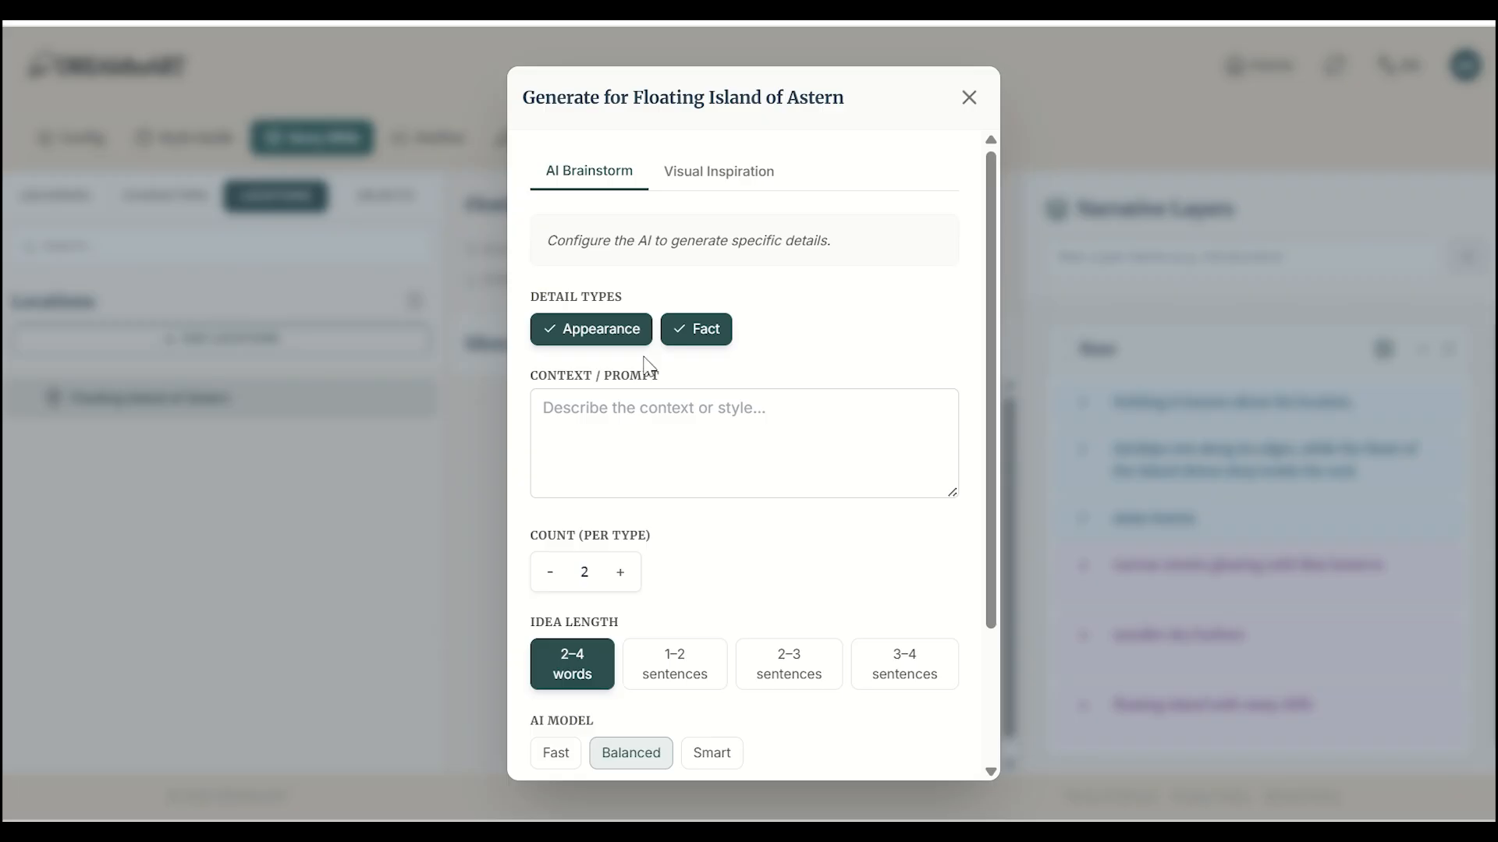
{"action": "left_click", "coordinate": [659, 671]}
{"action": "scroll", "coordinate": [800, 671], "scroll_direction": "down", "scroll_amount": 3}
{"action": "left_click", "coordinate": [779, 737]}
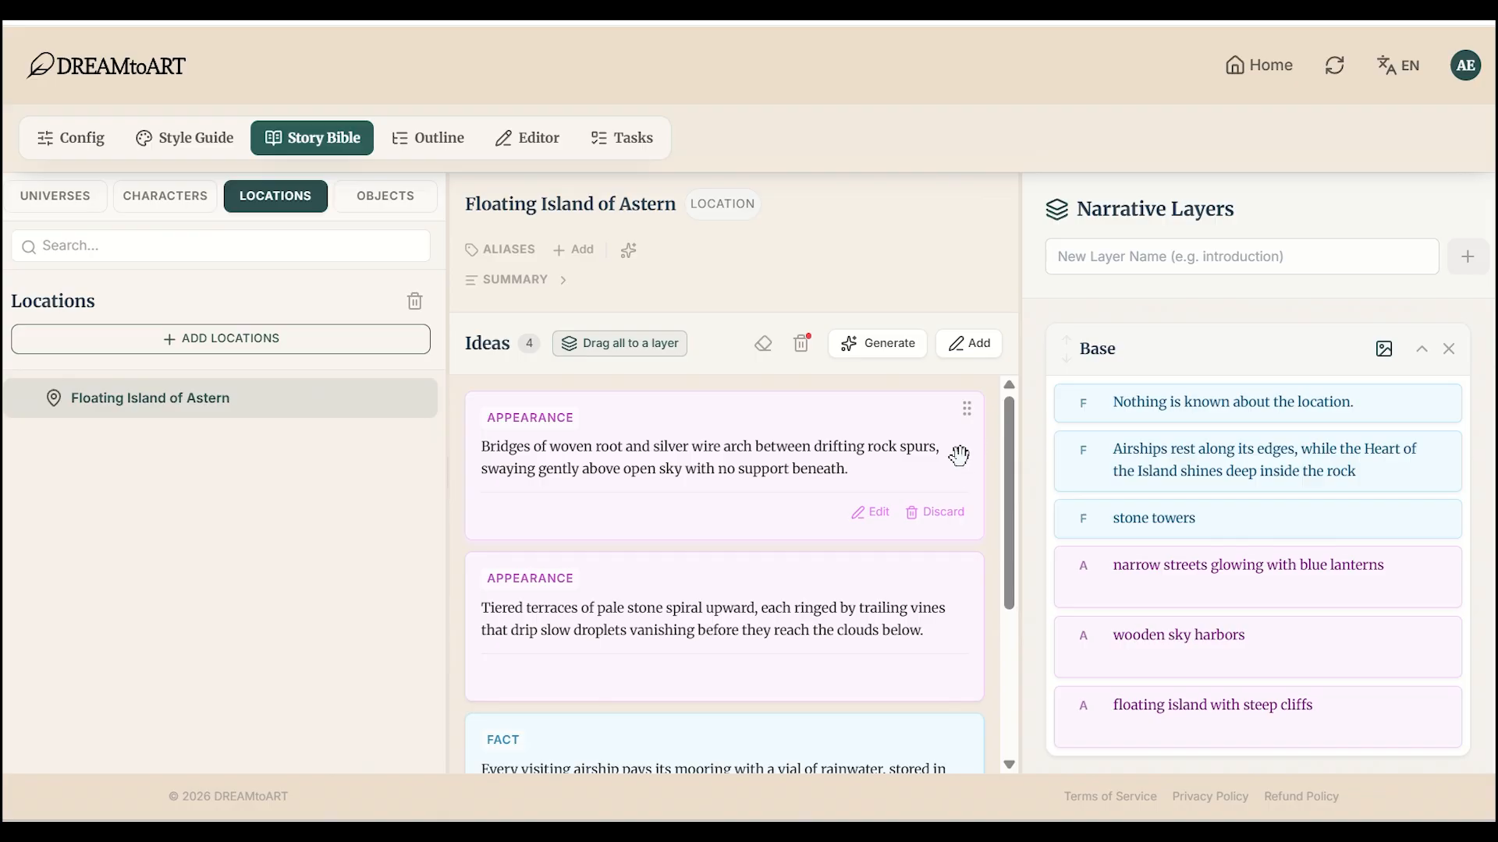
Move all the generated location ideas into the Base layer and generate an image from that layer
{"action": "scroll", "coordinate": [624, 616], "scroll_direction": "down", "scroll_amount": 3}
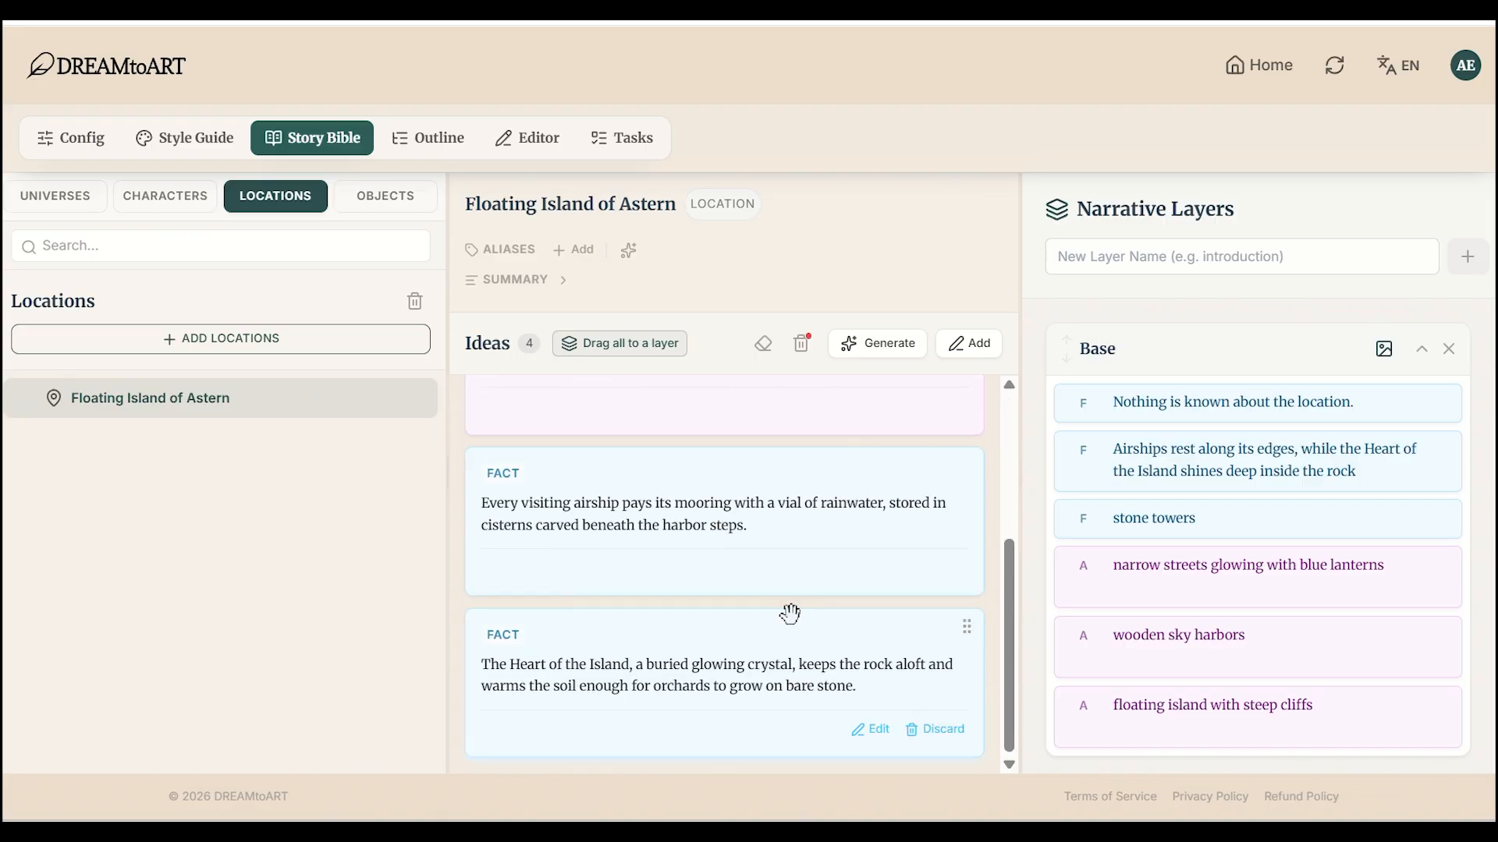
{"action": "scroll", "coordinate": [948, 662], "scroll_direction": "up", "scroll_amount": 3}
{"action": "left_click_drag", "start_coordinate": [1291, 429], "coordinate": [1282, 429]}
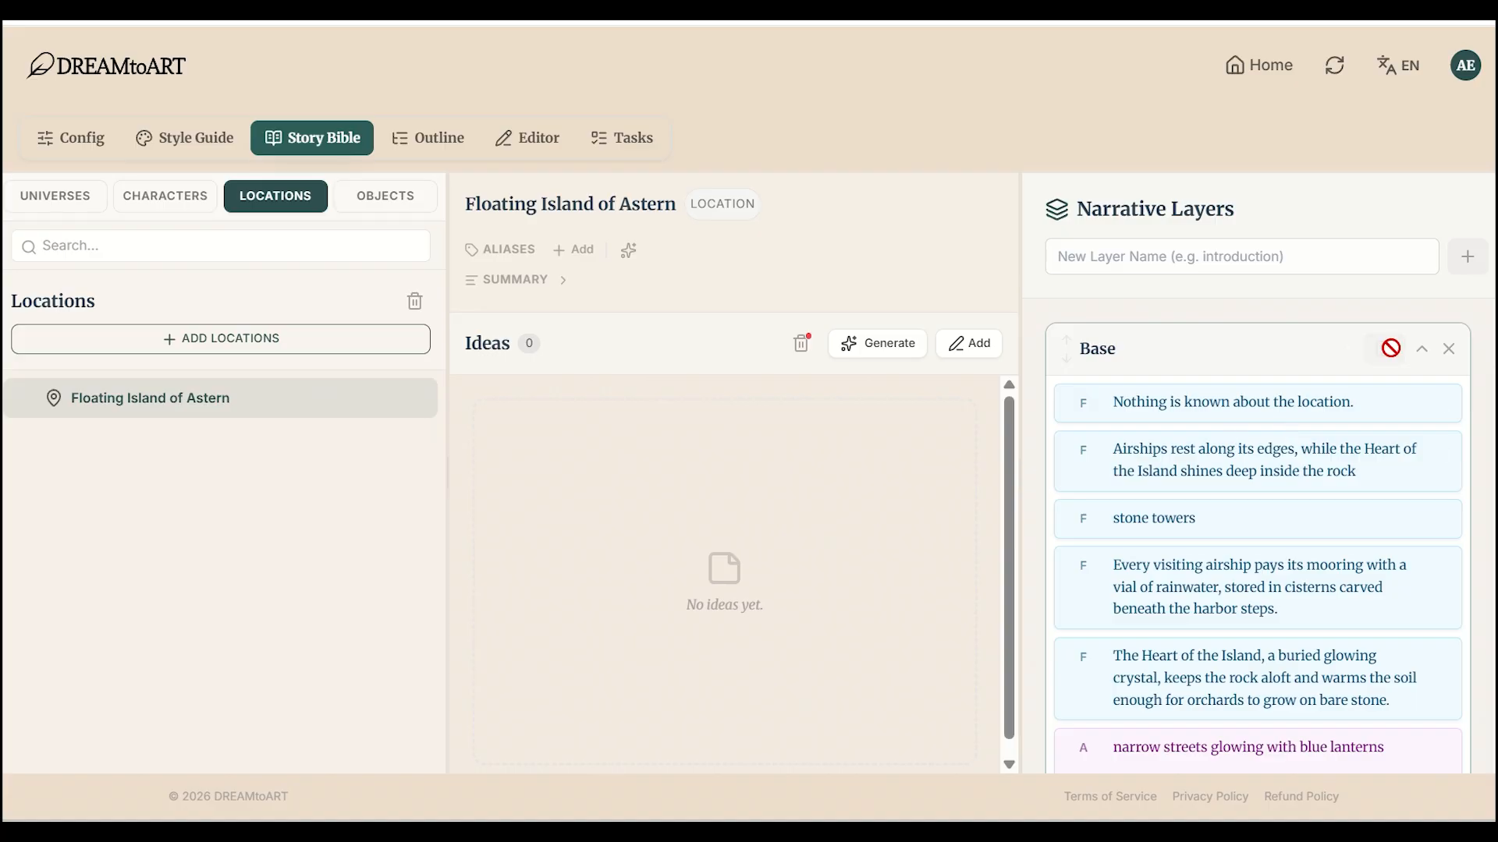
{"action": "scroll", "coordinate": [1227, 517], "scroll_direction": "down", "scroll_amount": 2}
{"action": "scroll", "coordinate": [1224, 517], "scroll_direction": "down", "scroll_amount": 5}
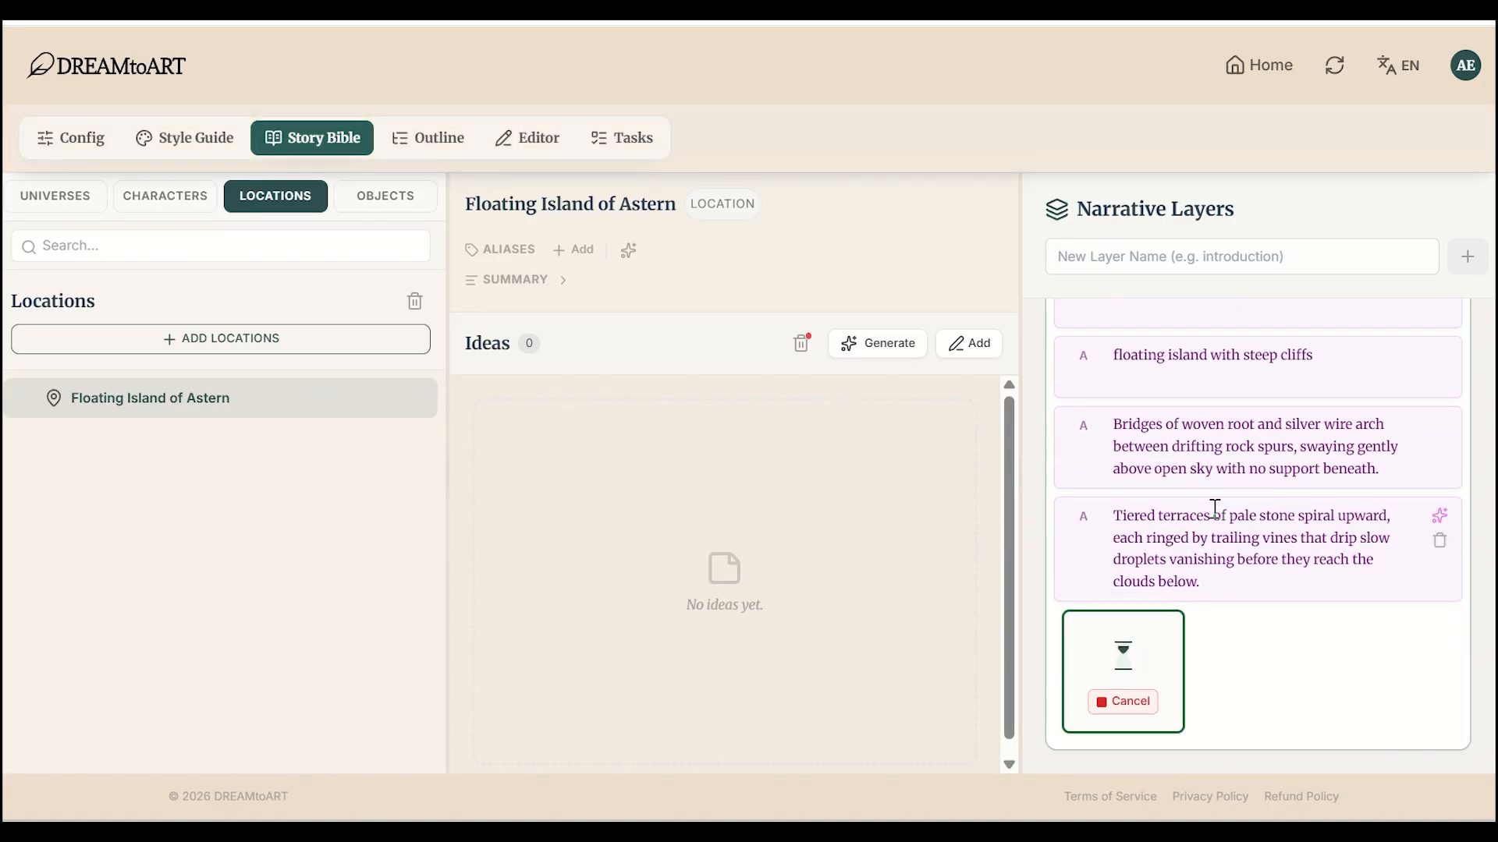
Generate aliases for the Floating Island of Astern and remove all of them except "The Drifting Crown"
{"action": "left_click", "coordinate": [623, 259]}
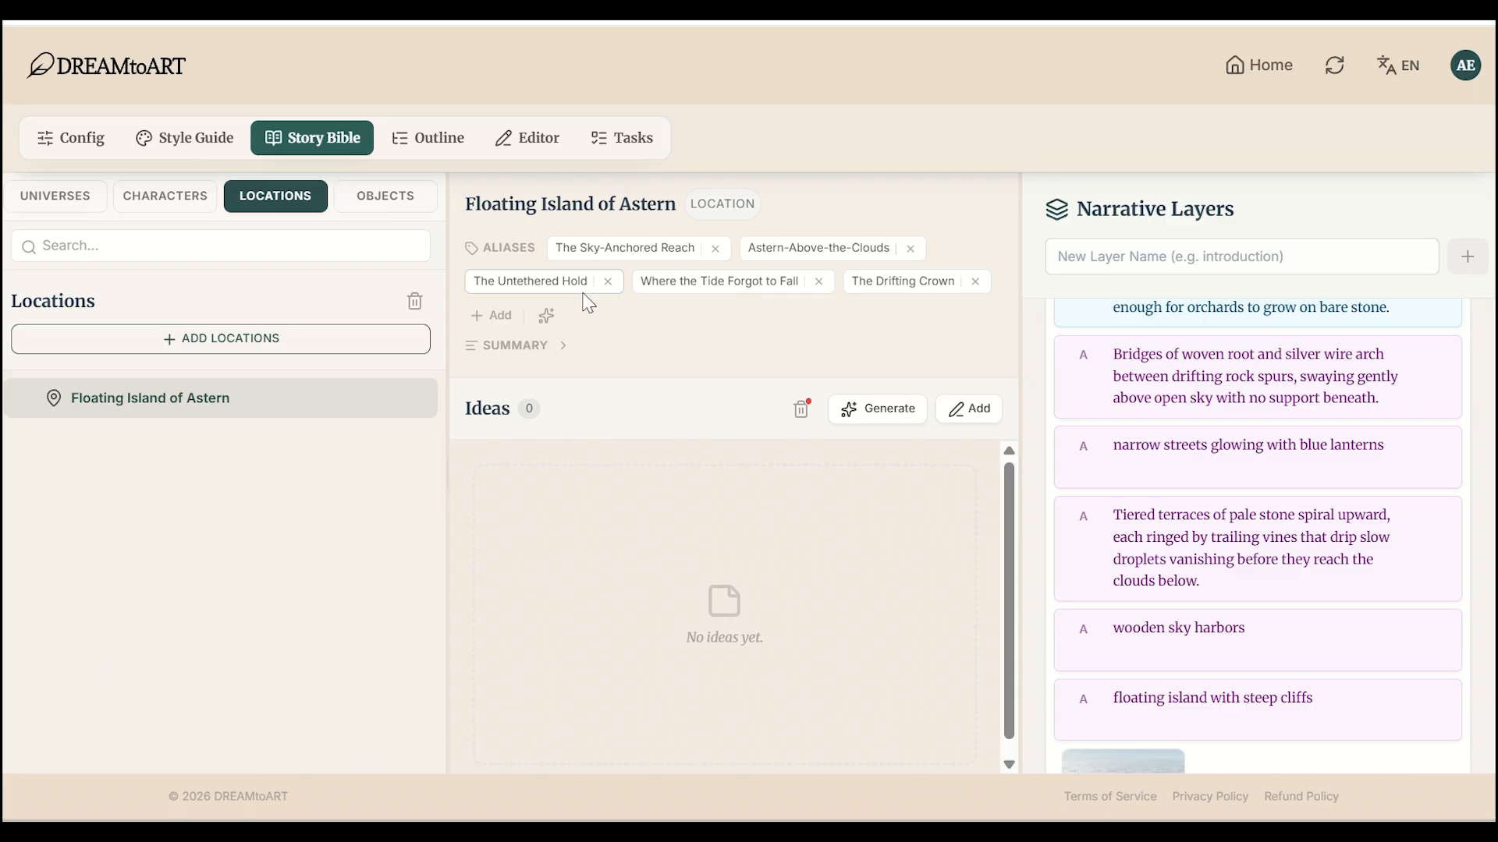
{"action": "left_click", "coordinate": [818, 281]}
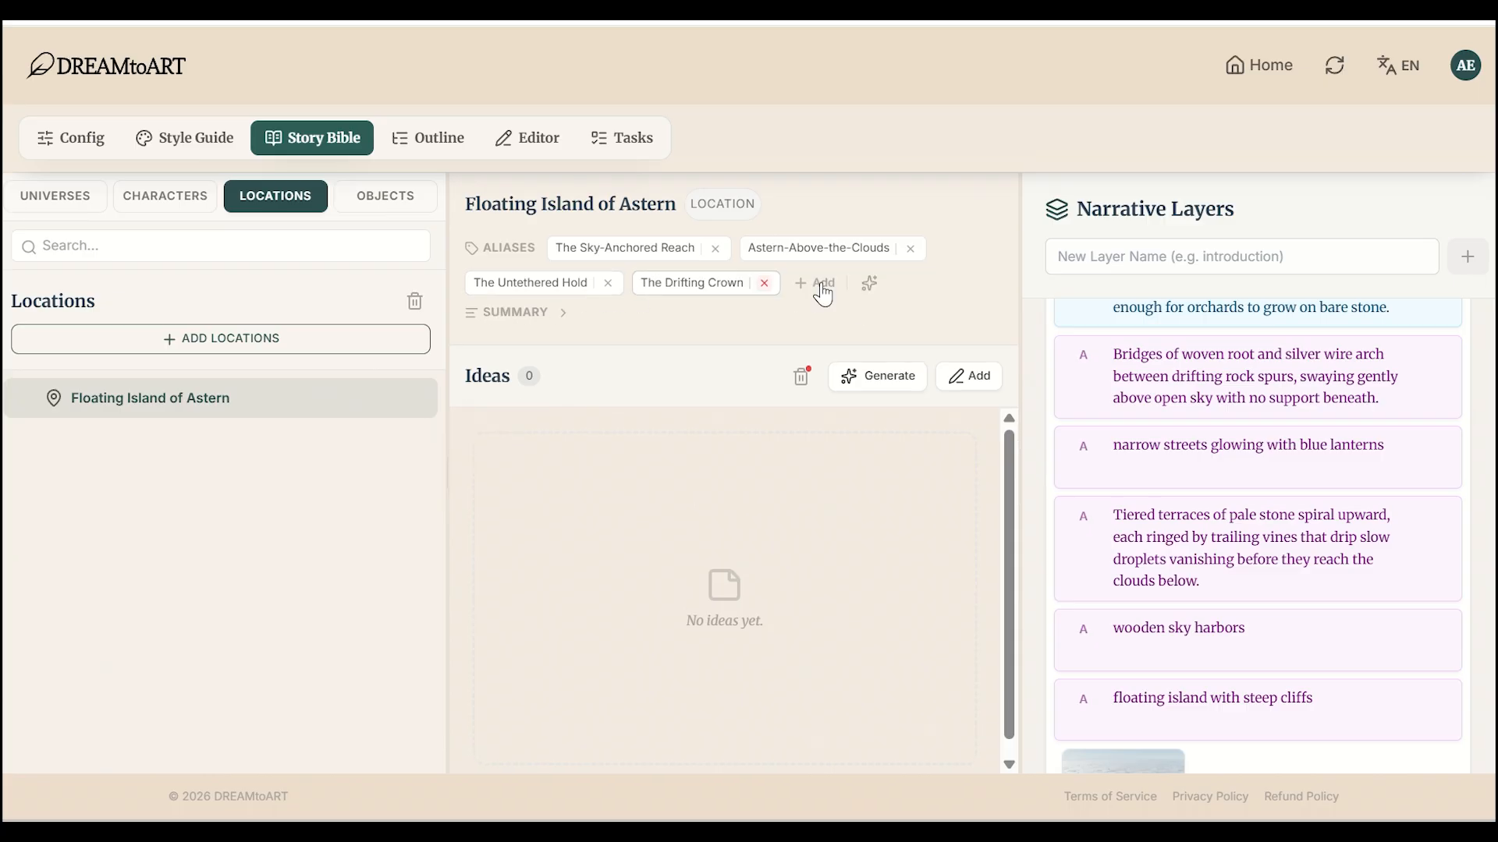
{"action": "left_click", "coordinate": [608, 280]}
{"action": "left_click", "coordinate": [714, 248]}
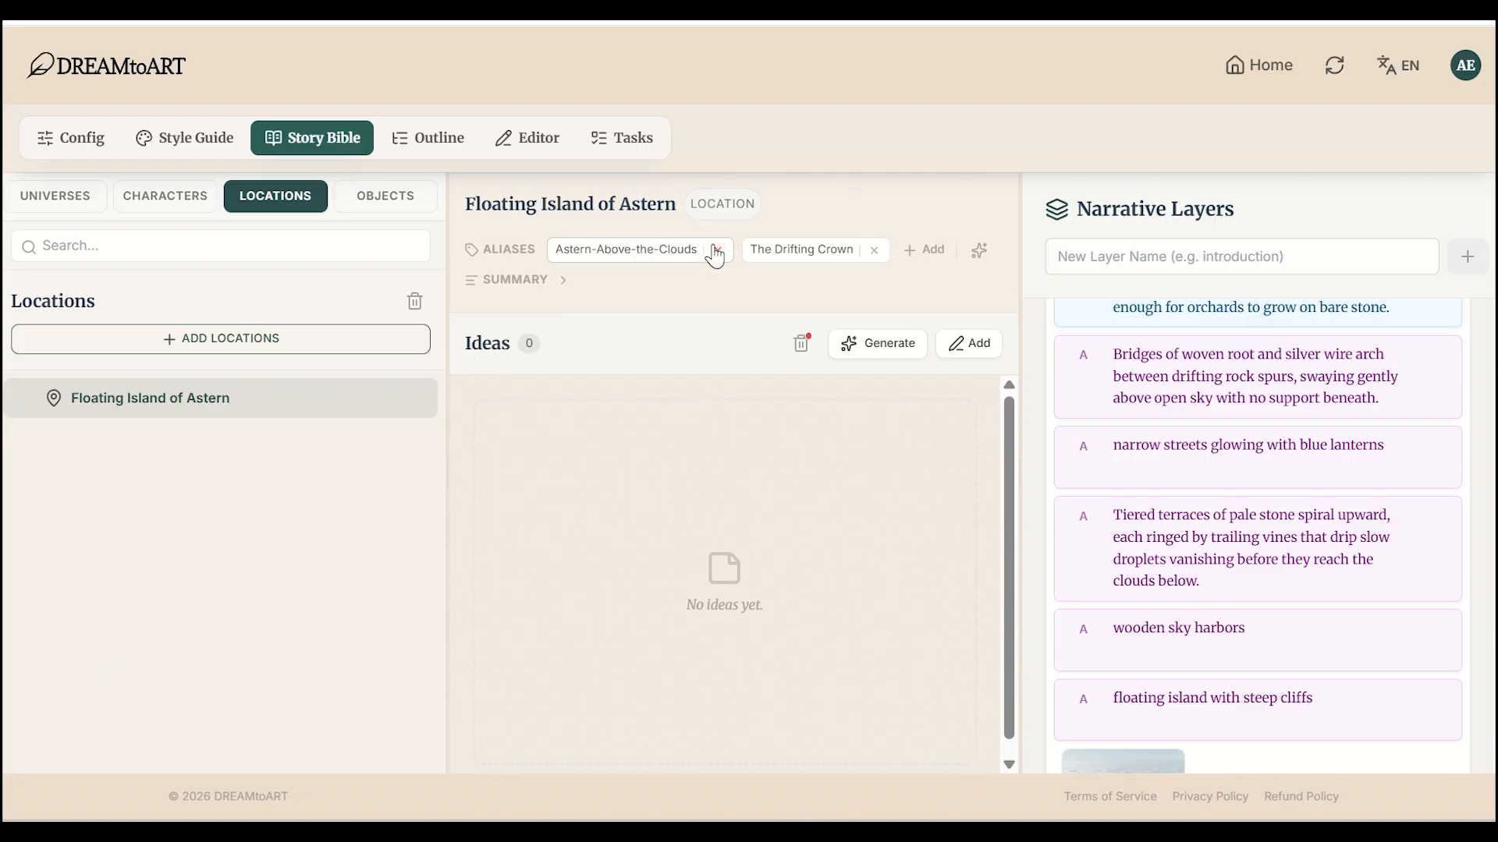
{"action": "left_click", "coordinate": [715, 249]}
Set the generated floating island image as the location's avatar
{"action": "scroll", "coordinate": [1326, 546], "scroll_direction": "down", "scroll_amount": 2}
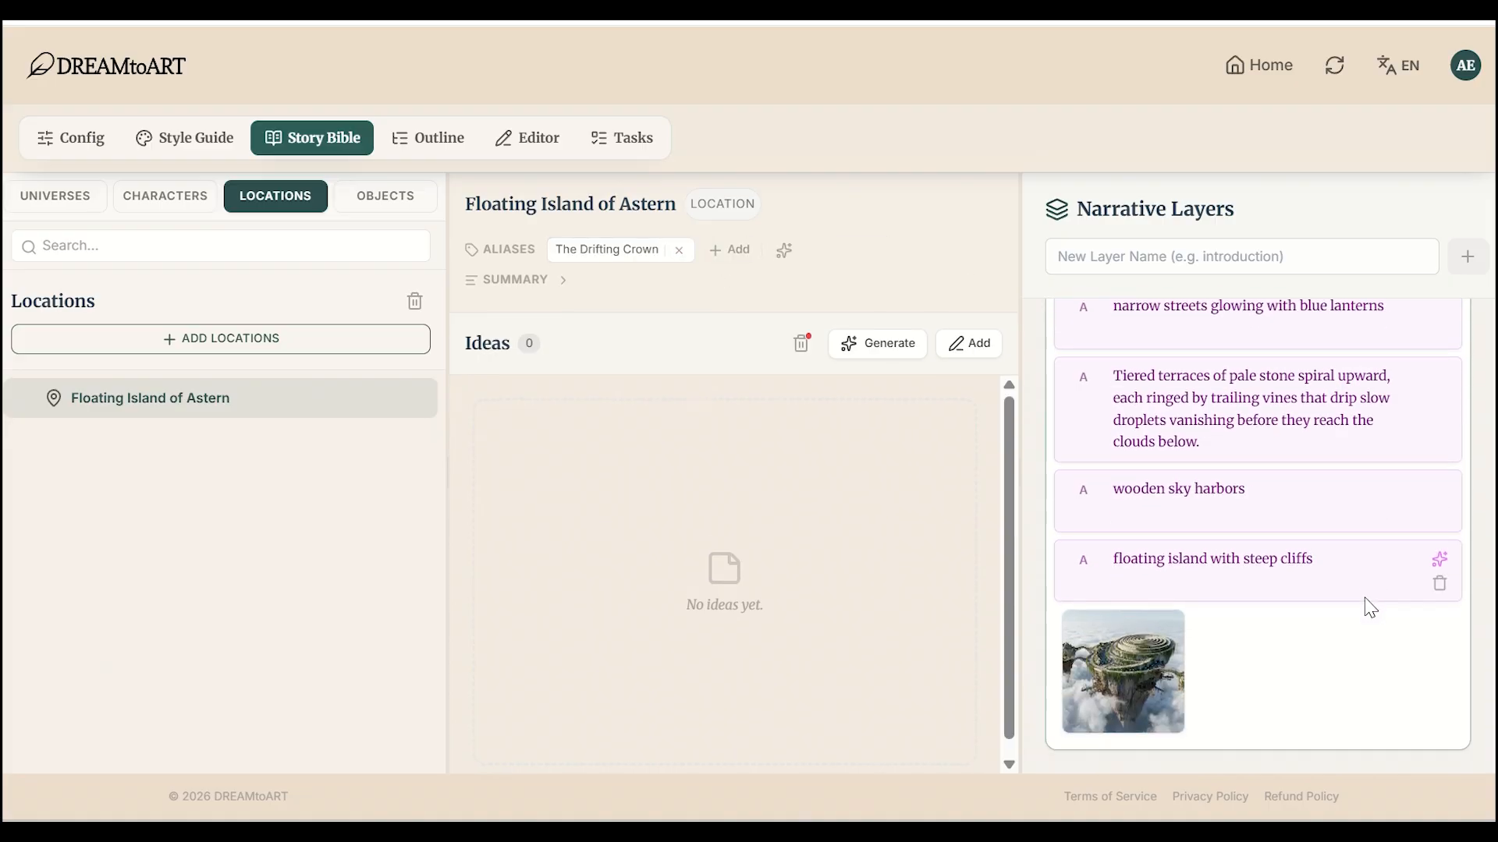
{"action": "mouse_move", "coordinate": [1155, 712]}
{"action": "left_click", "coordinate": [1102, 693]}
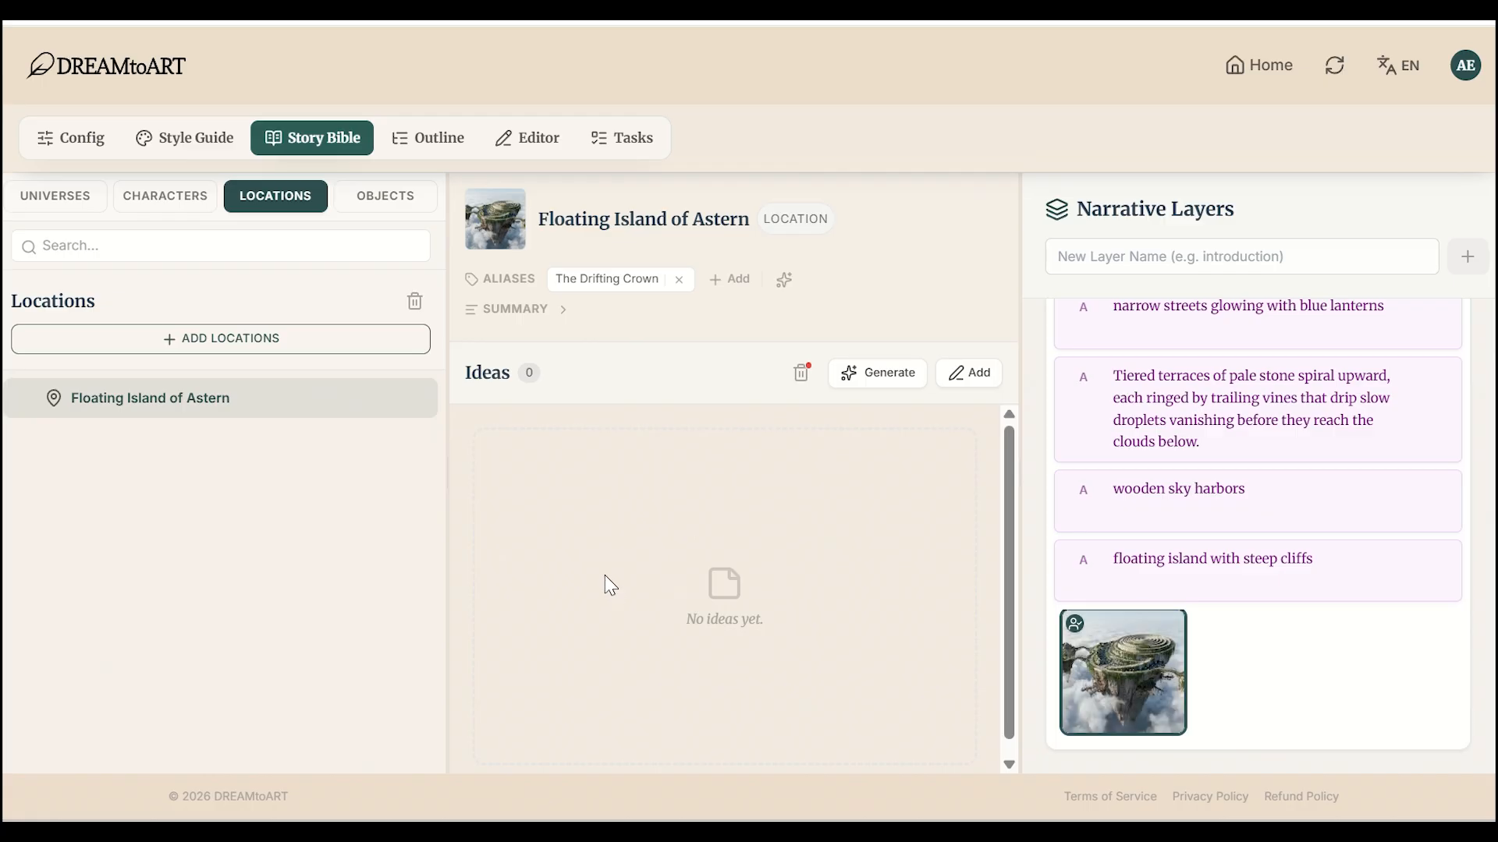
{"action": "mouse_move", "coordinate": [384, 399]}
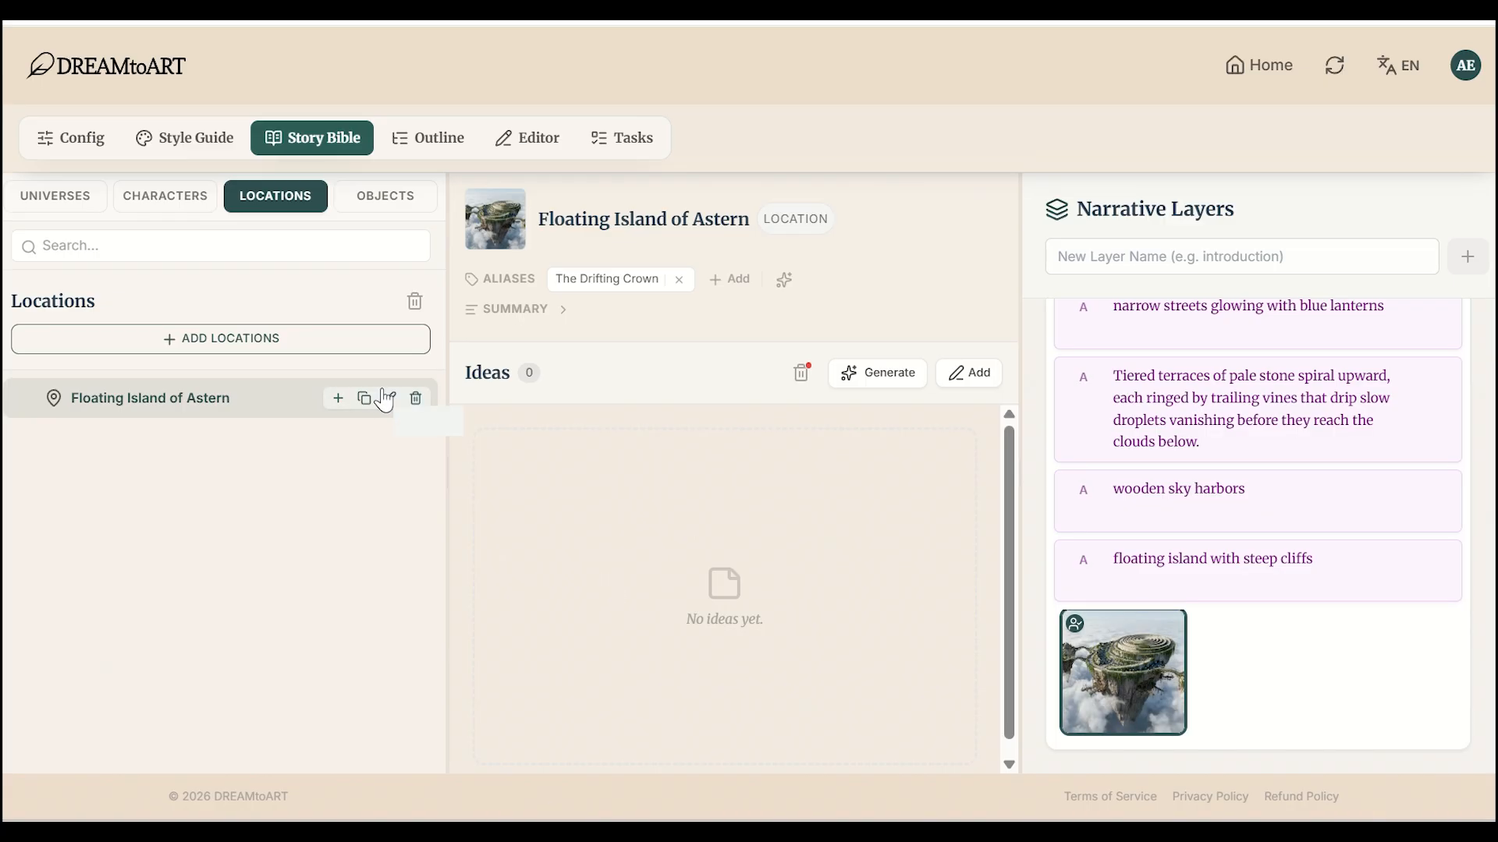
Open Scene 1 of Chapter 1 from the outline for editing and add Lira Vale and Kael Rune to its cast
{"action": "left_click", "coordinate": [428, 147]}
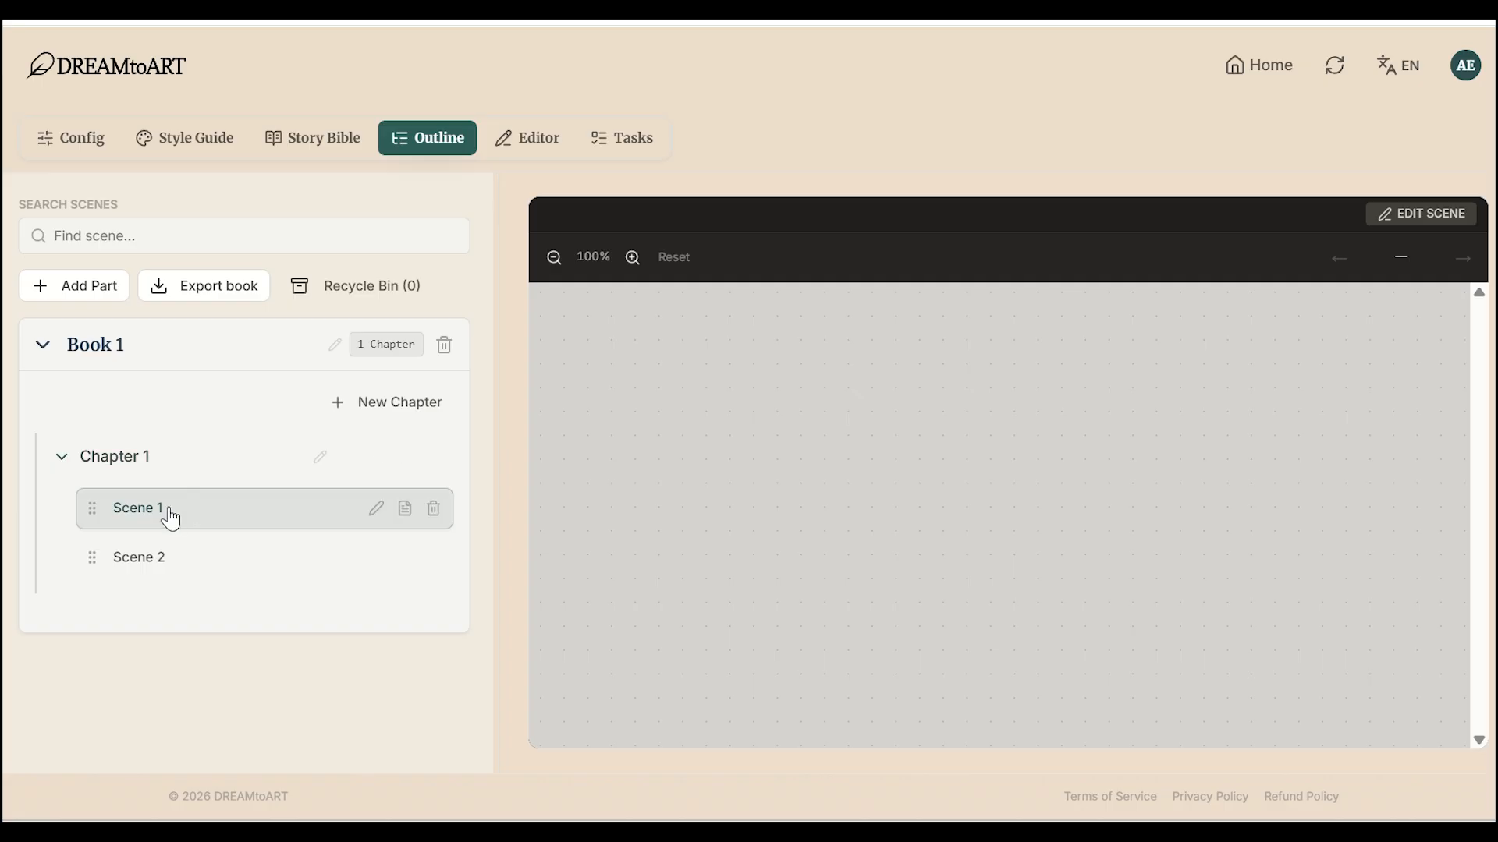
{"action": "left_click", "coordinate": [404, 509]}
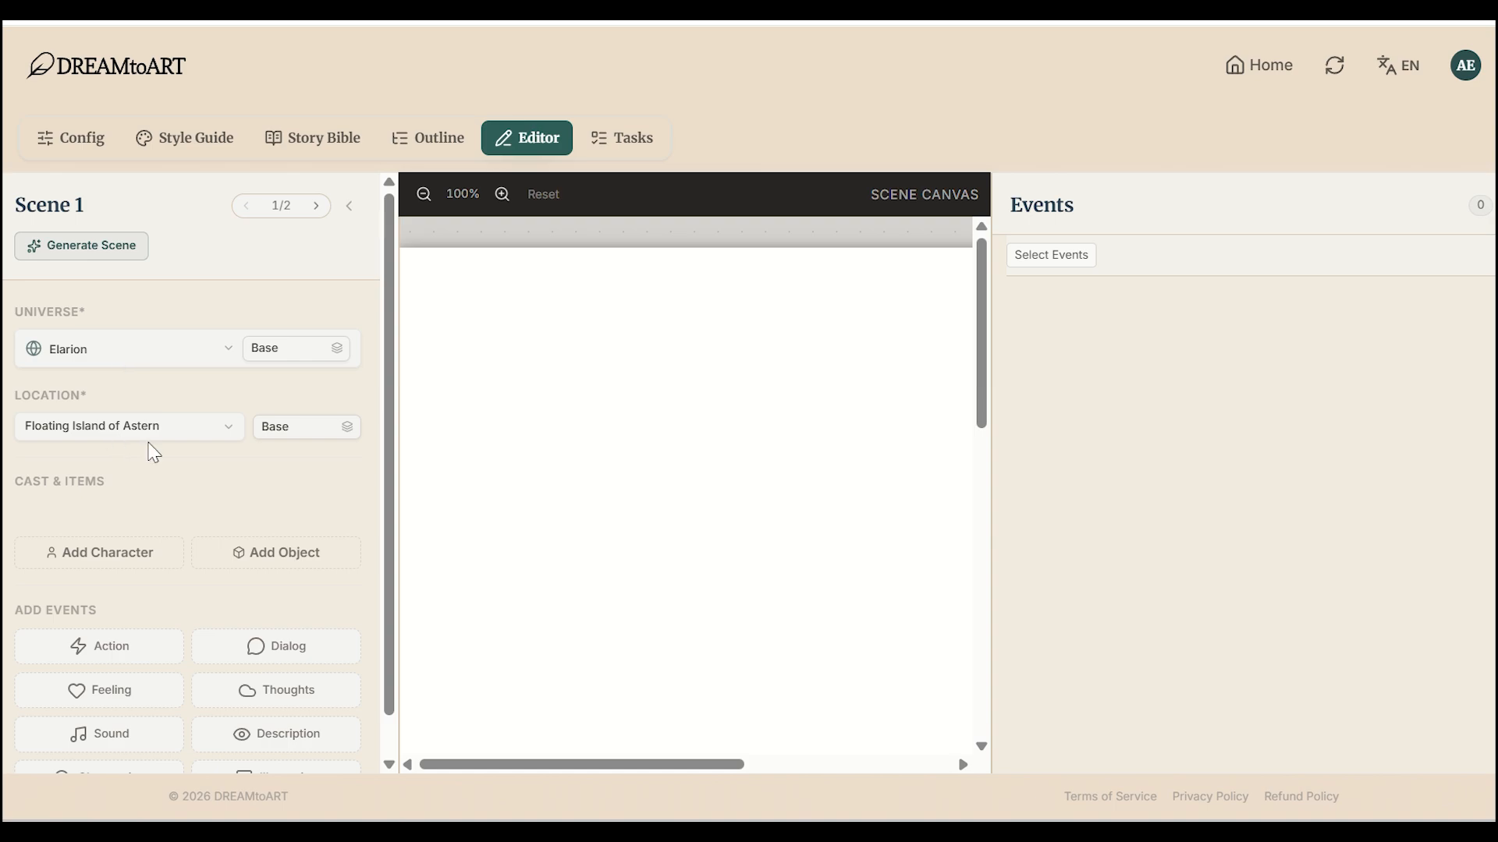
{"action": "left_click", "coordinate": [113, 556]}
{"action": "left_click", "coordinate": [667, 402]}
{"action": "left_click", "coordinate": [668, 436]}
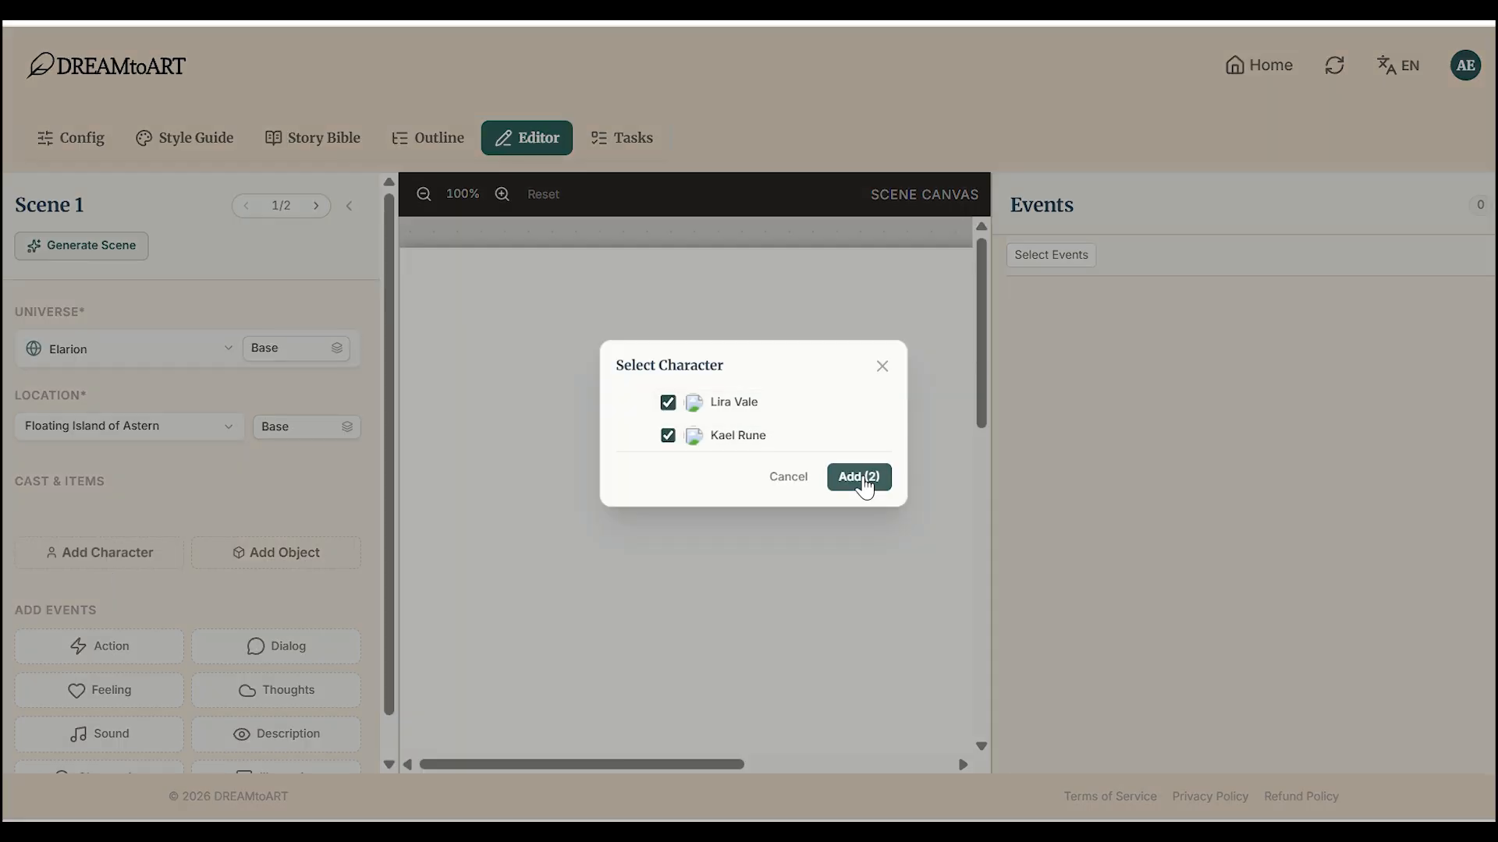
{"action": "left_click", "coordinate": [860, 476]}
Add a Description event setting Astern asleep late at night, airships tied to the sky harbor, stars fading behind dark clouds, and generate its text more concisely
{"action": "scroll", "coordinate": [282, 686], "scroll_direction": "down", "scroll_amount": 2}
{"action": "left_click", "coordinate": [283, 702]}
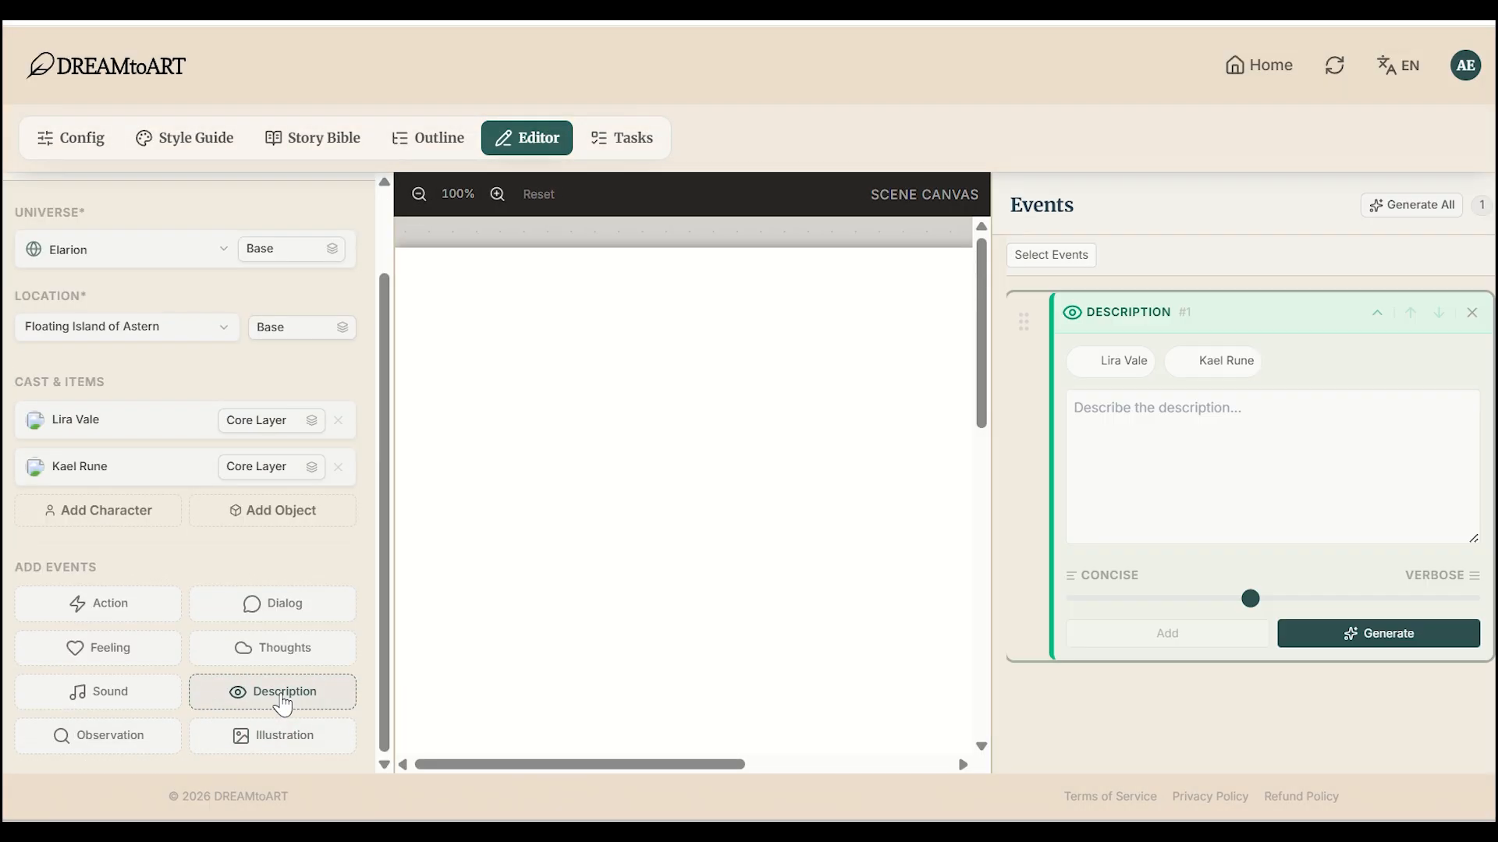
{"action": "left_click", "coordinate": [1172, 441]}
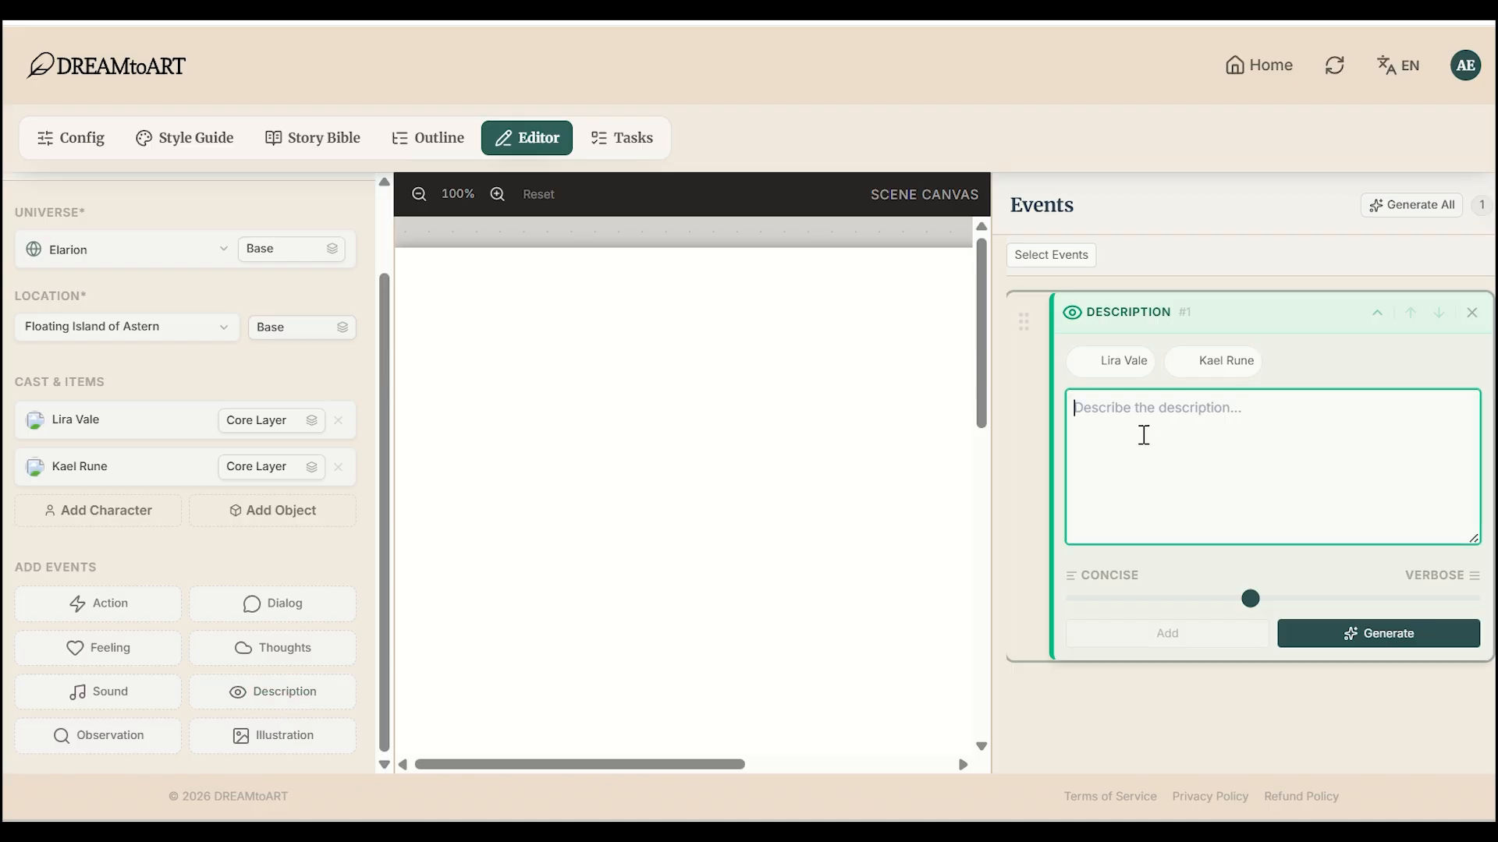
{"action": "type", "text": "The story begins on the floating island of Astern, late at night. The city is asleep, airships are tied to the sky harbor, and the stars are fading behind dark clouds."}
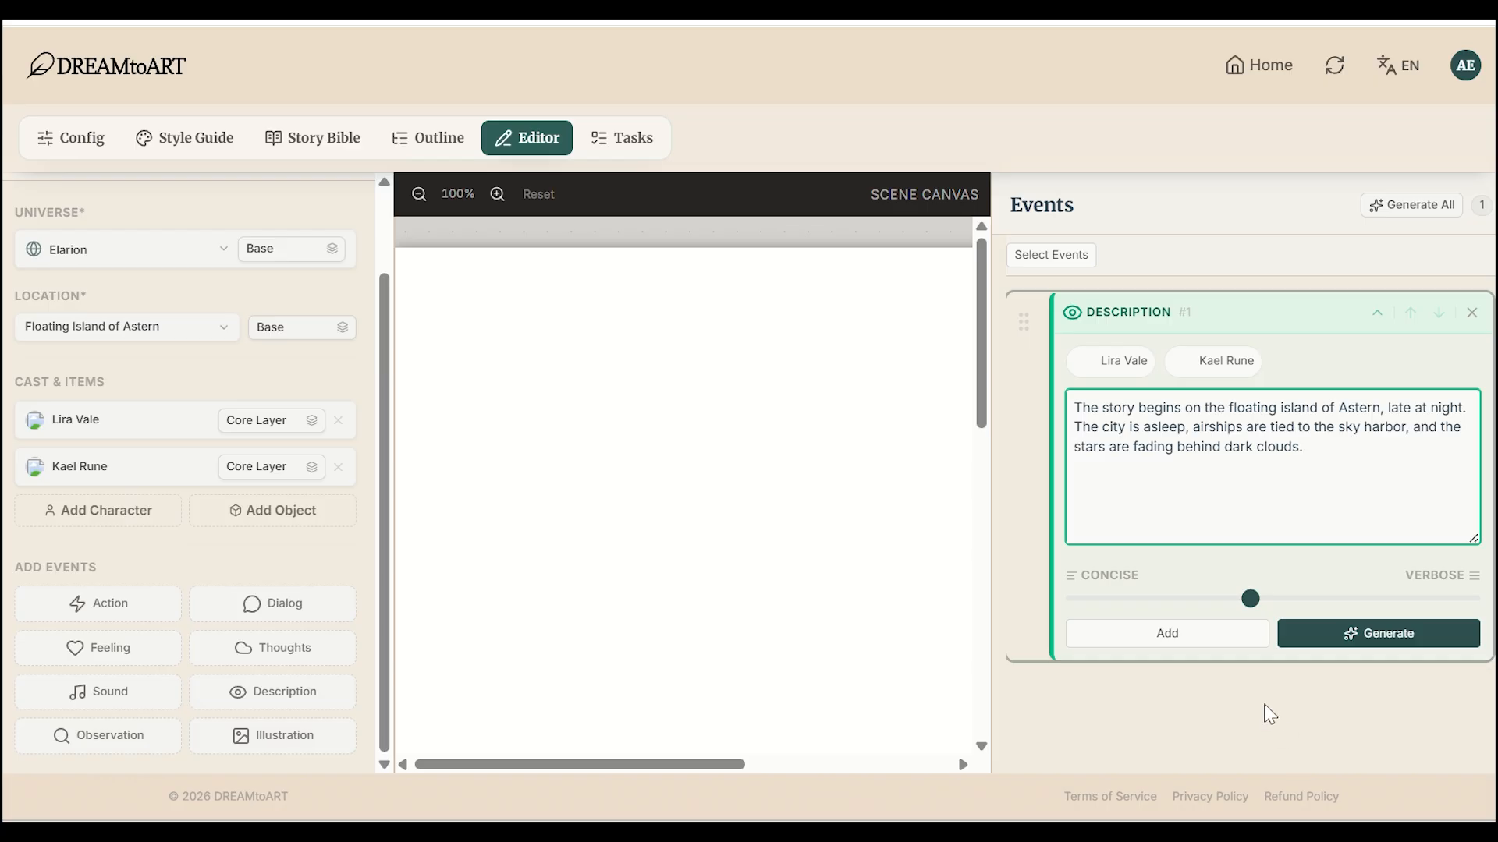
{"action": "left_click", "coordinate": [1172, 598]}
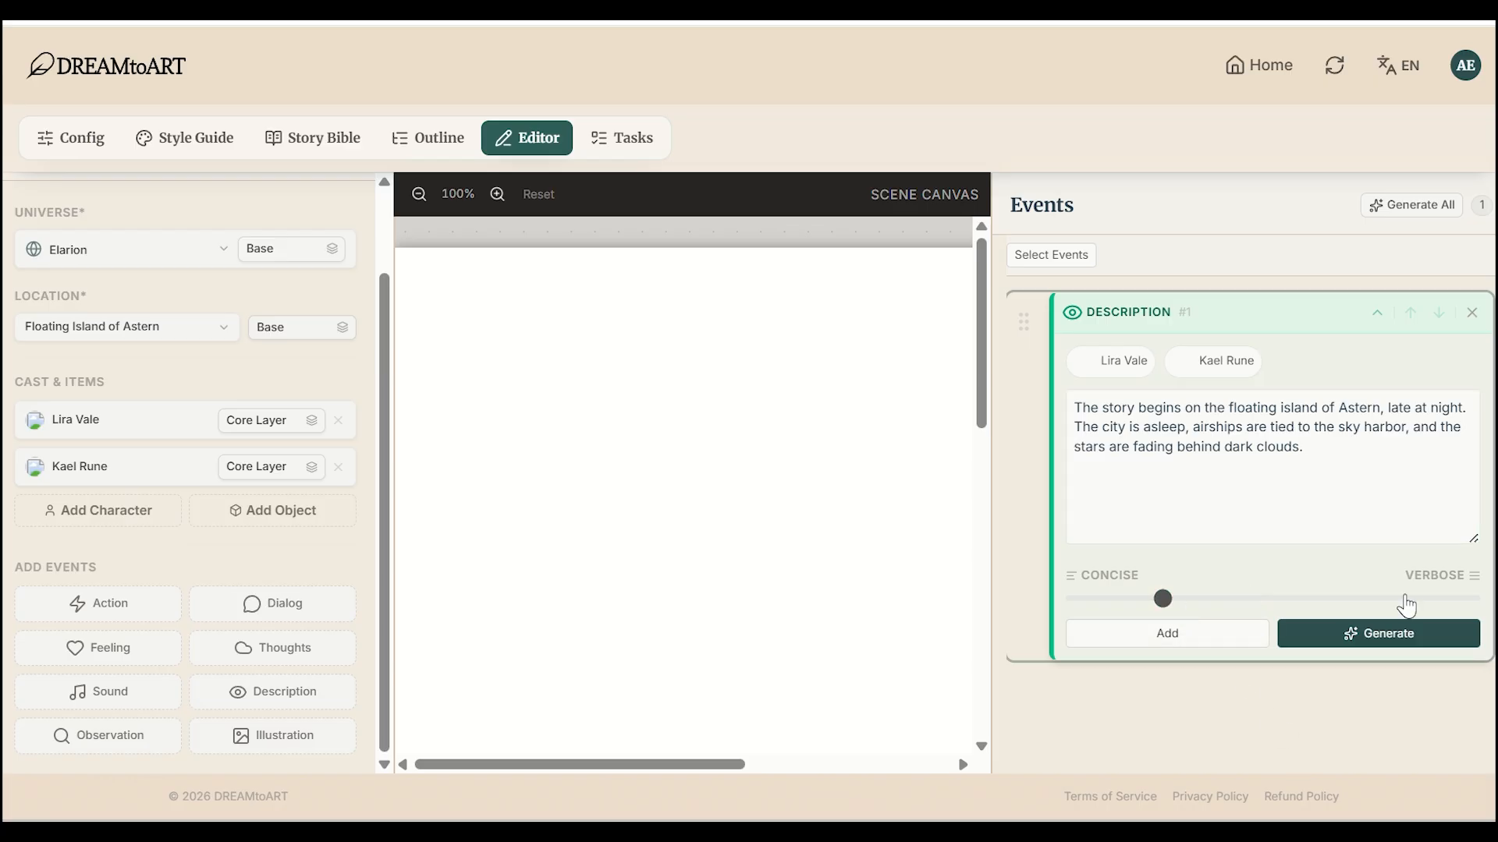
{"action": "left_click", "coordinate": [1384, 641]}
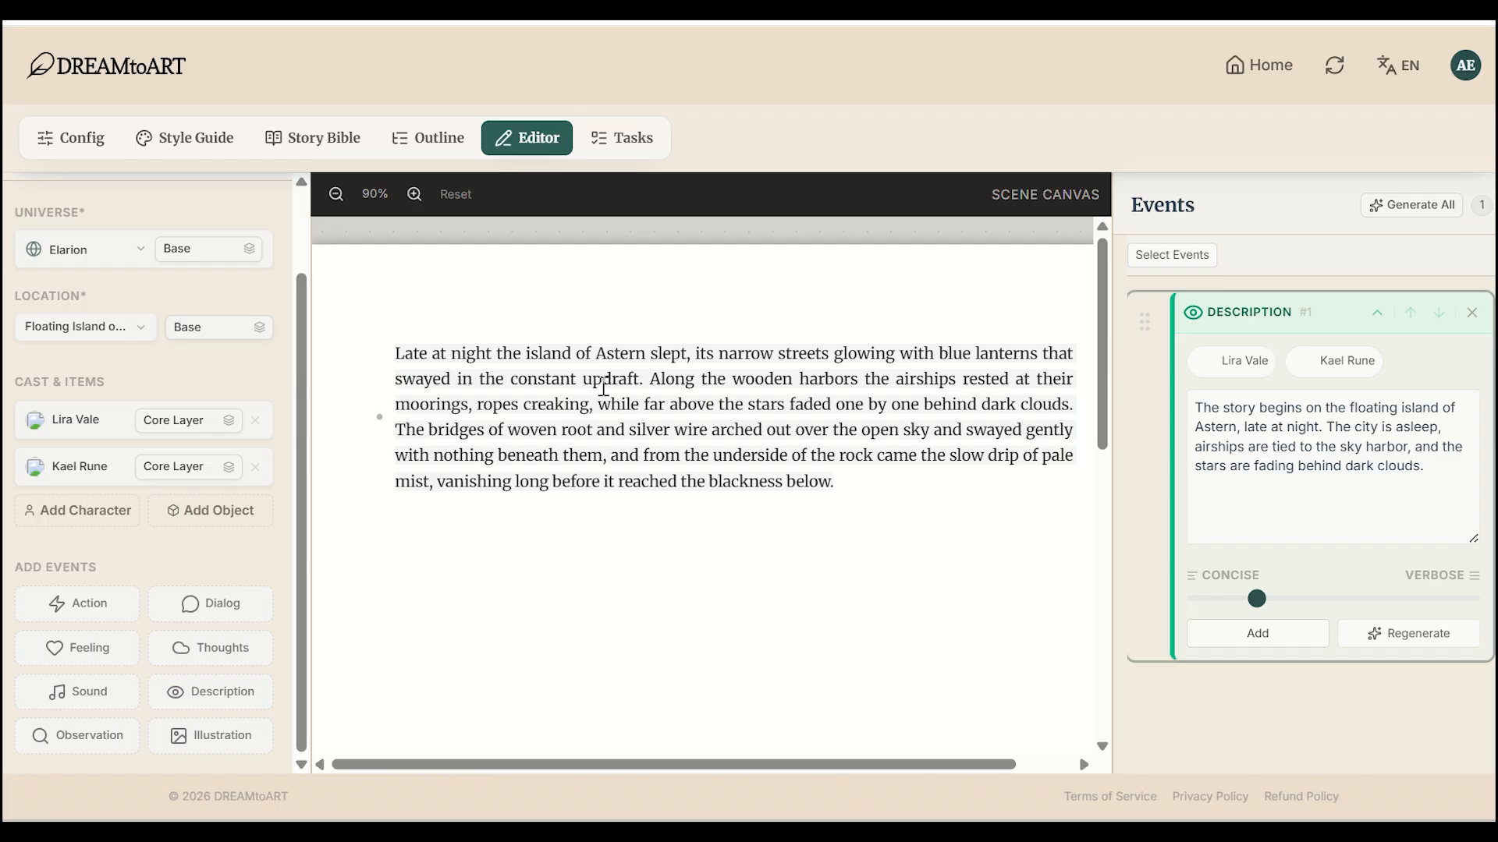
{"action": "left_click_drag", "start_coordinate": [568, 429], "coordinate": [593, 430]}
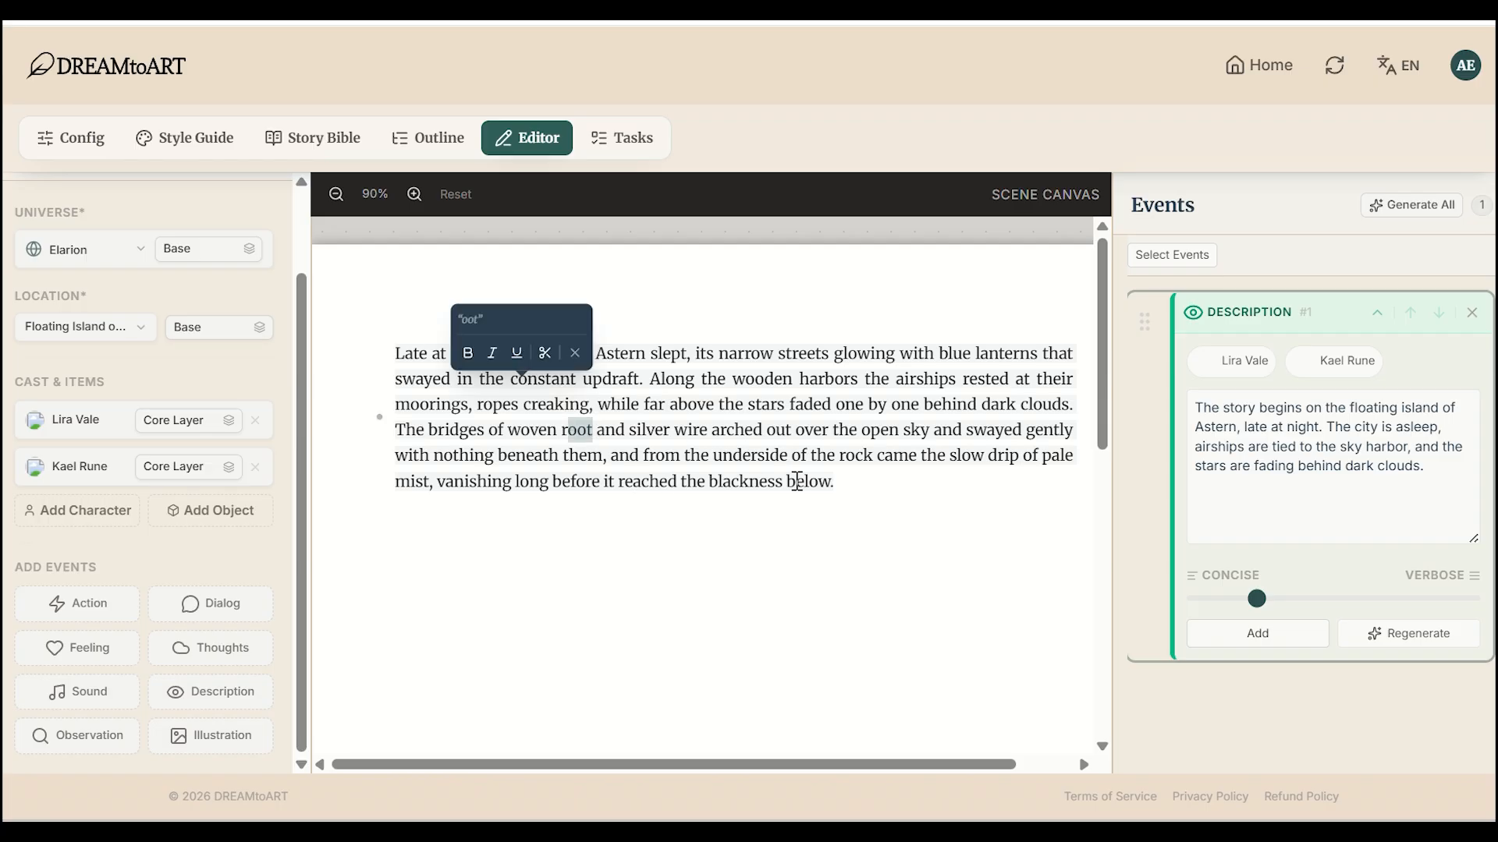
{"action": "left_click_drag", "start_coordinate": [687, 430], "coordinate": [854, 430]}
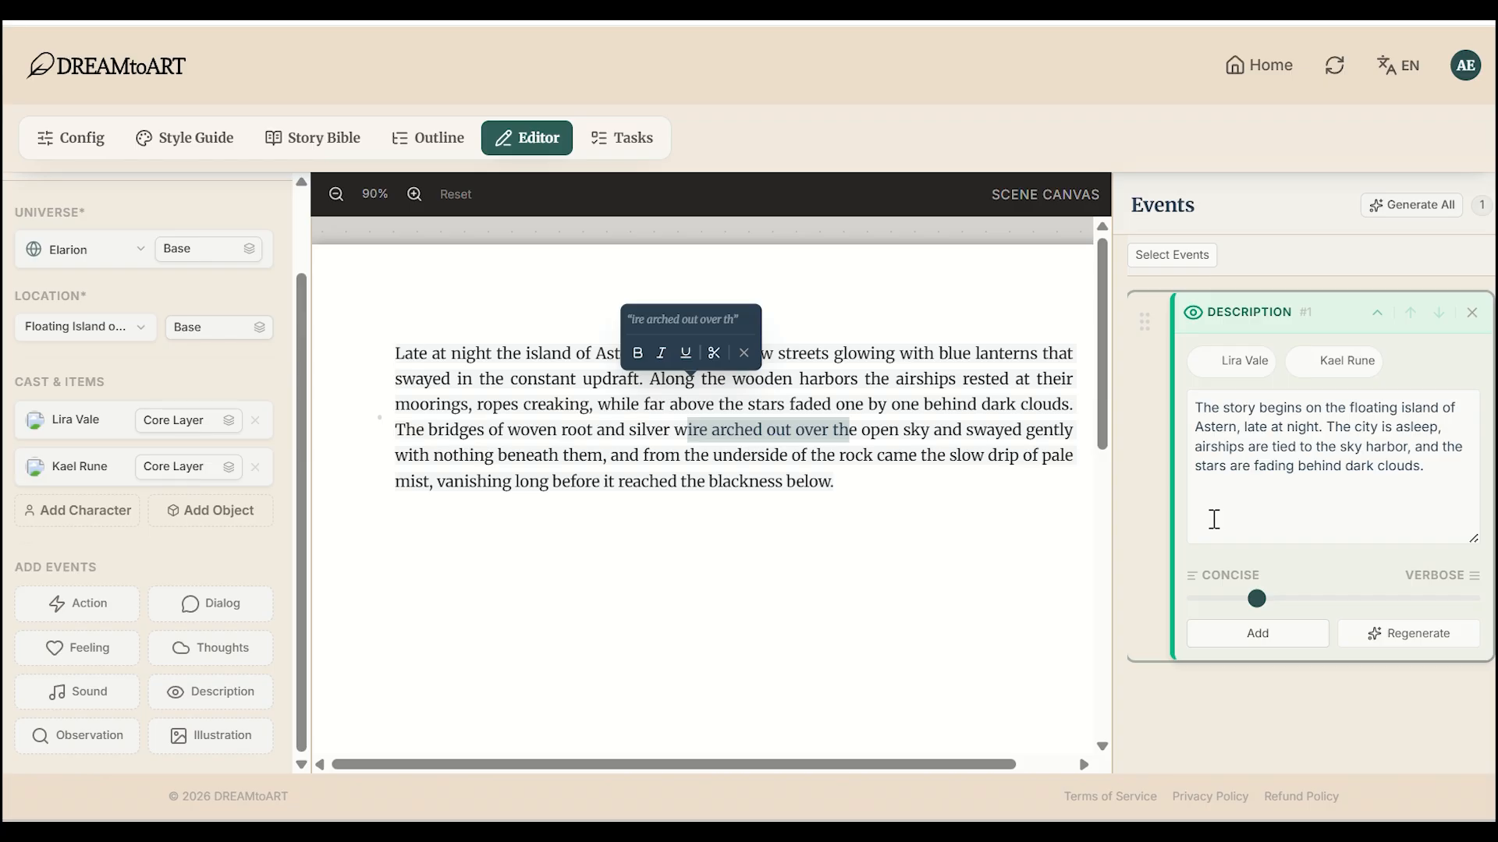
Add an Action event, "Lira Vale wakes up because she hears a strange voice calling her name.", and generate its text more concisely
{"action": "left_click", "coordinate": [98, 607]}
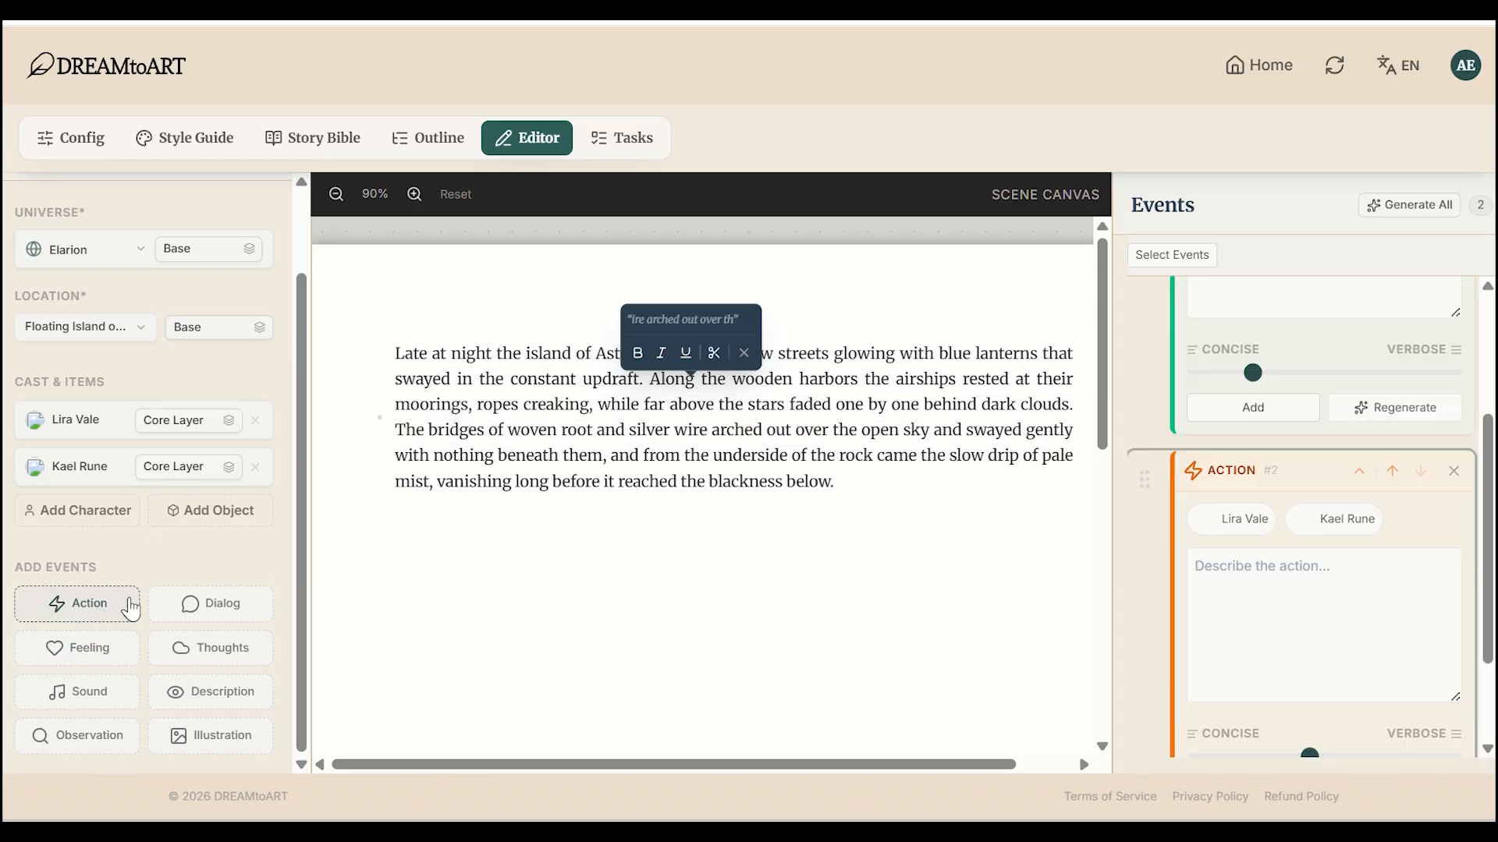
{"action": "left_click", "coordinate": [1245, 534]}
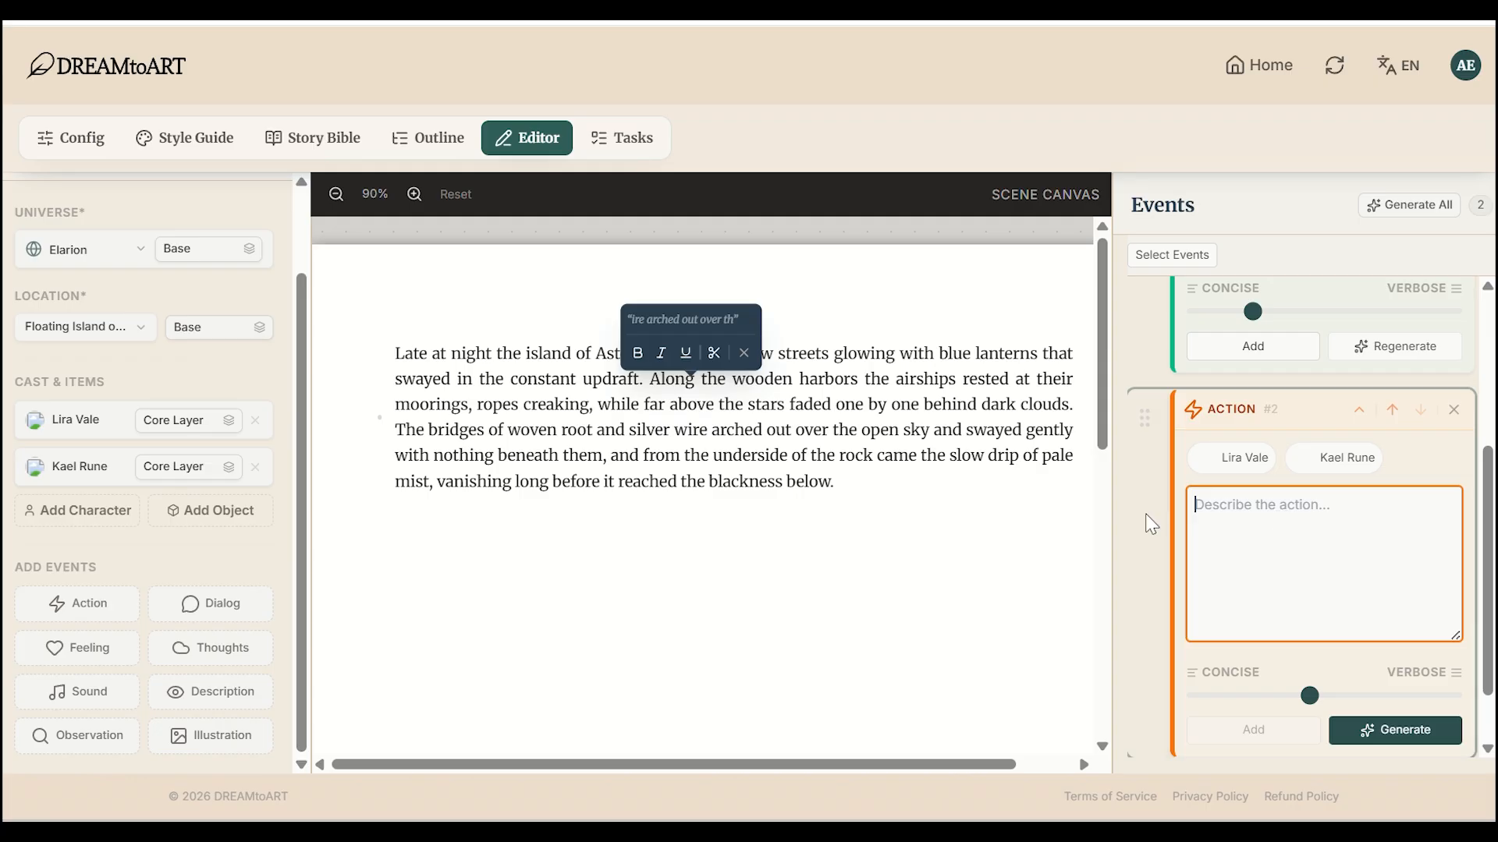
{"action": "type", "text": "Lira Vale wakes up because she hears a strange voice calling her name."}
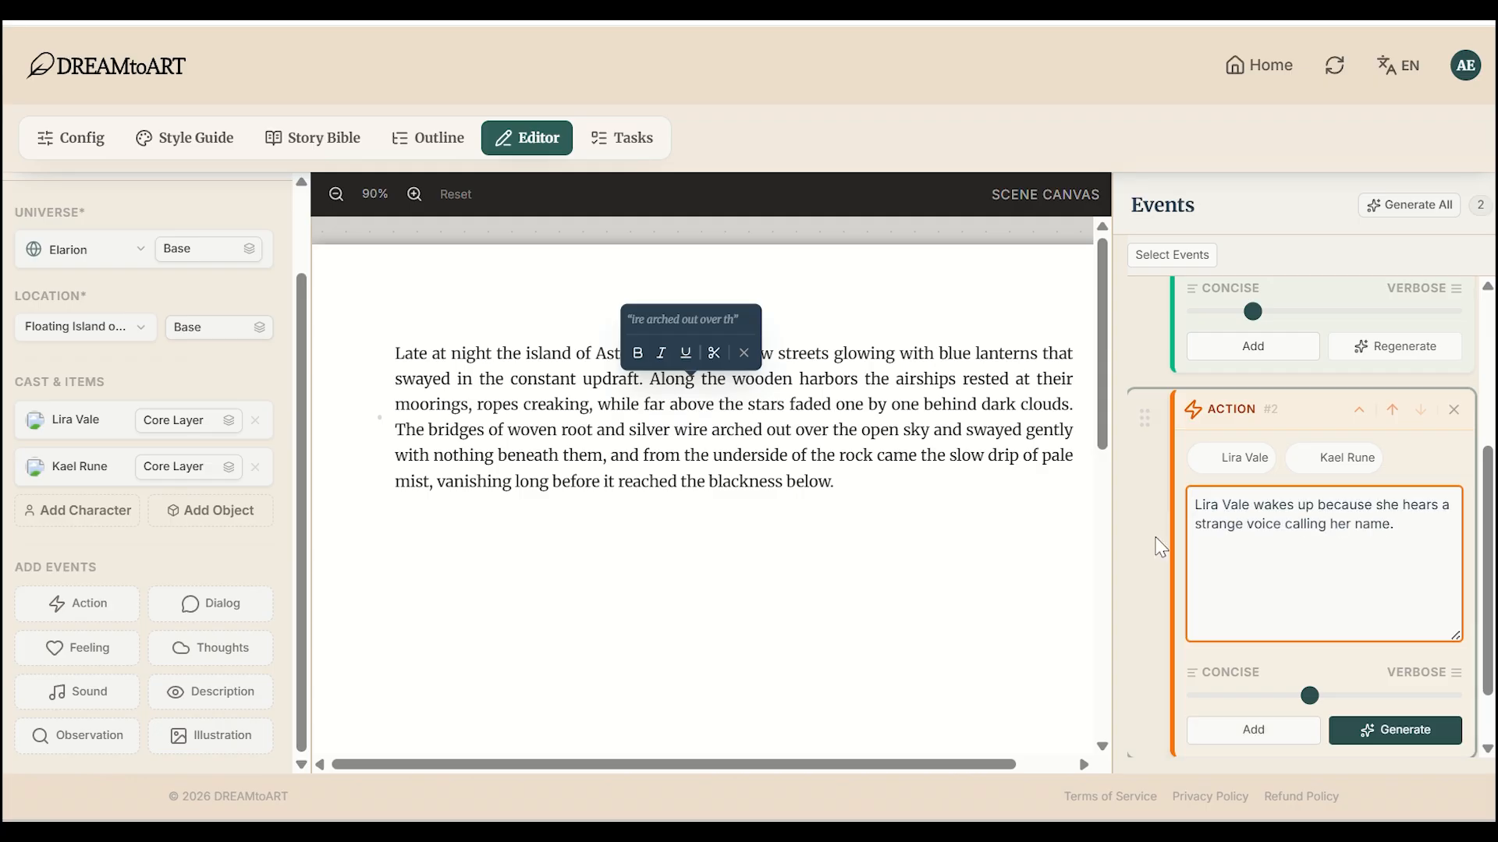
{"action": "left_click_drag", "start_coordinate": [1310, 698], "coordinate": [1261, 702]}
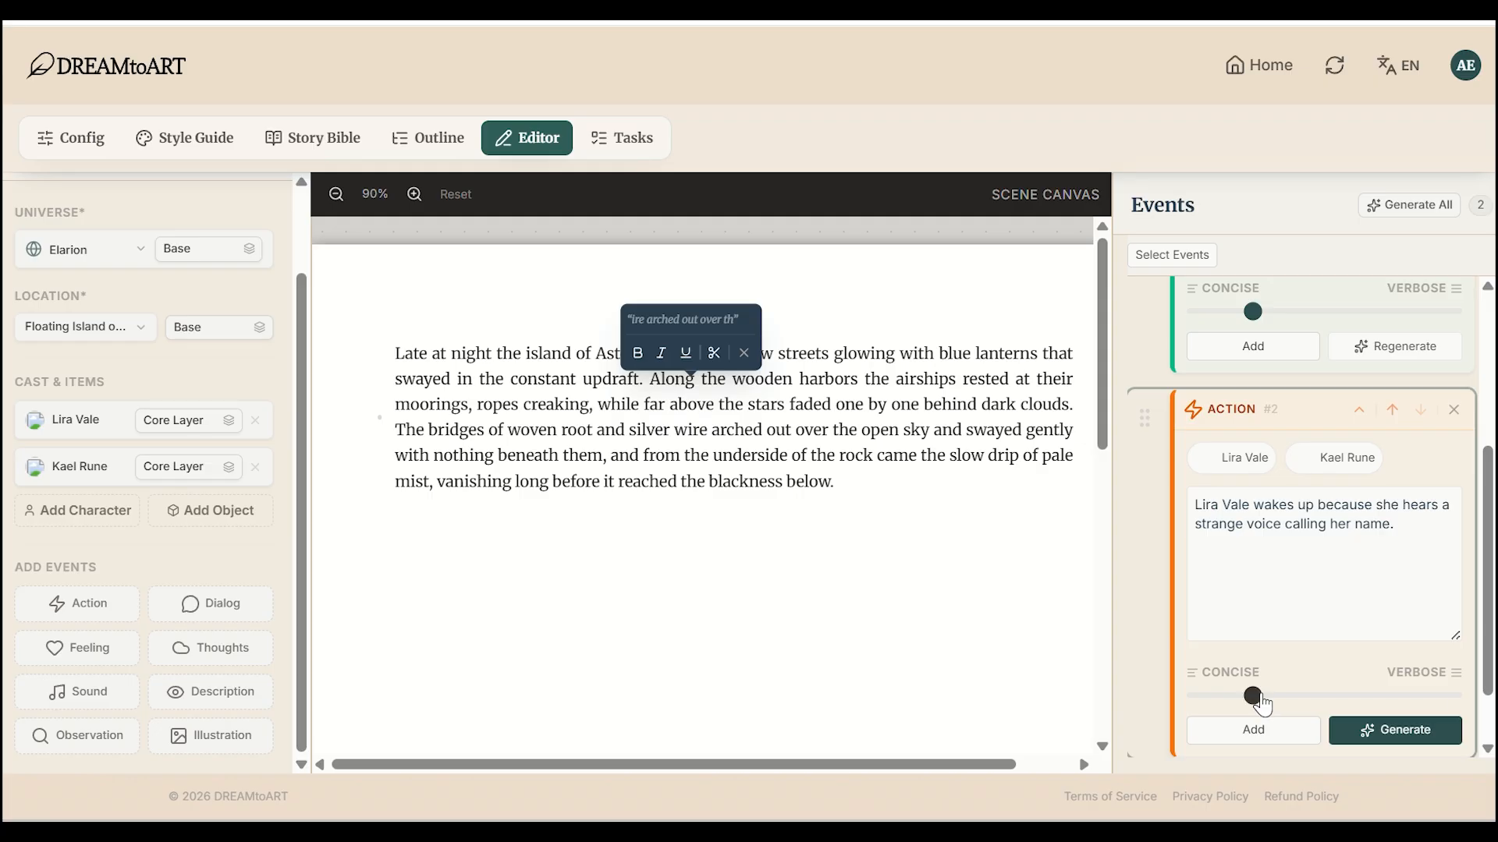
{"action": "left_click", "coordinate": [1405, 742]}
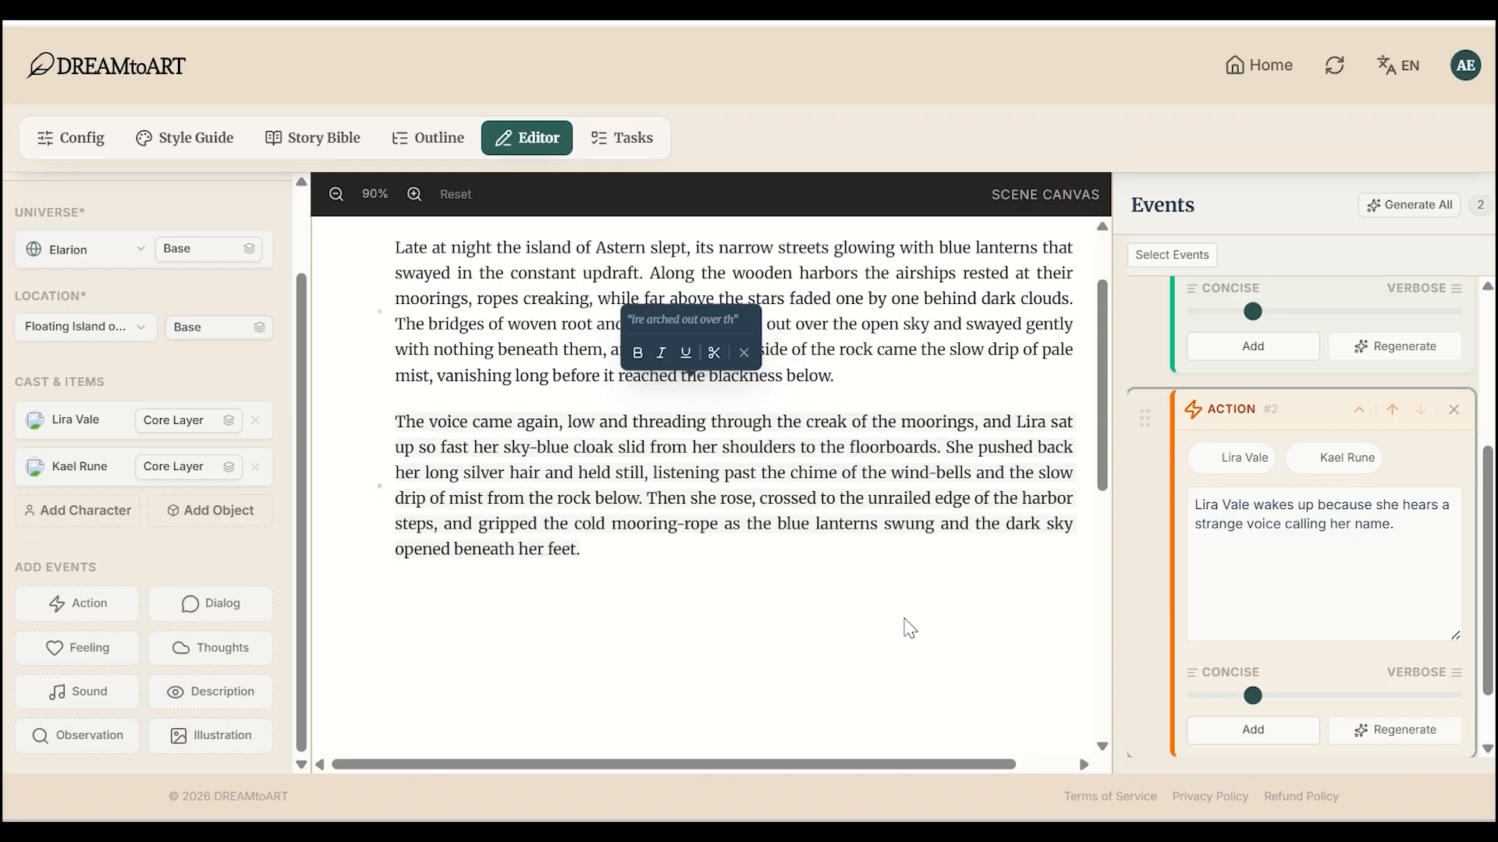
{"action": "scroll", "coordinate": [722, 504], "scroll_direction": "up", "scroll_amount": 2}
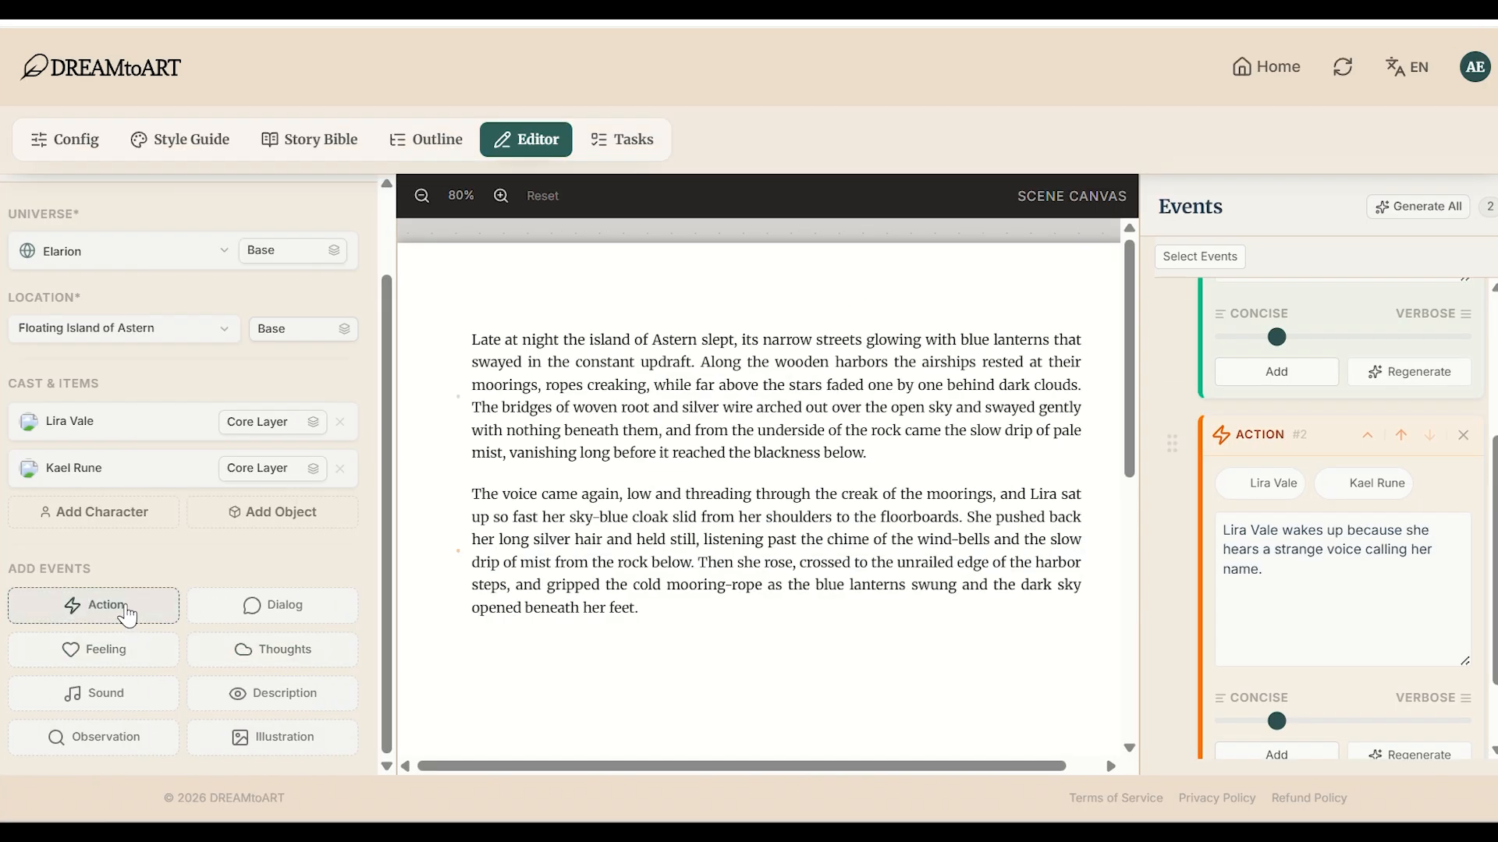
Add another Action event without a description, set its length close to concise, and generate its text
{"action": "left_click", "coordinate": [125, 610]}
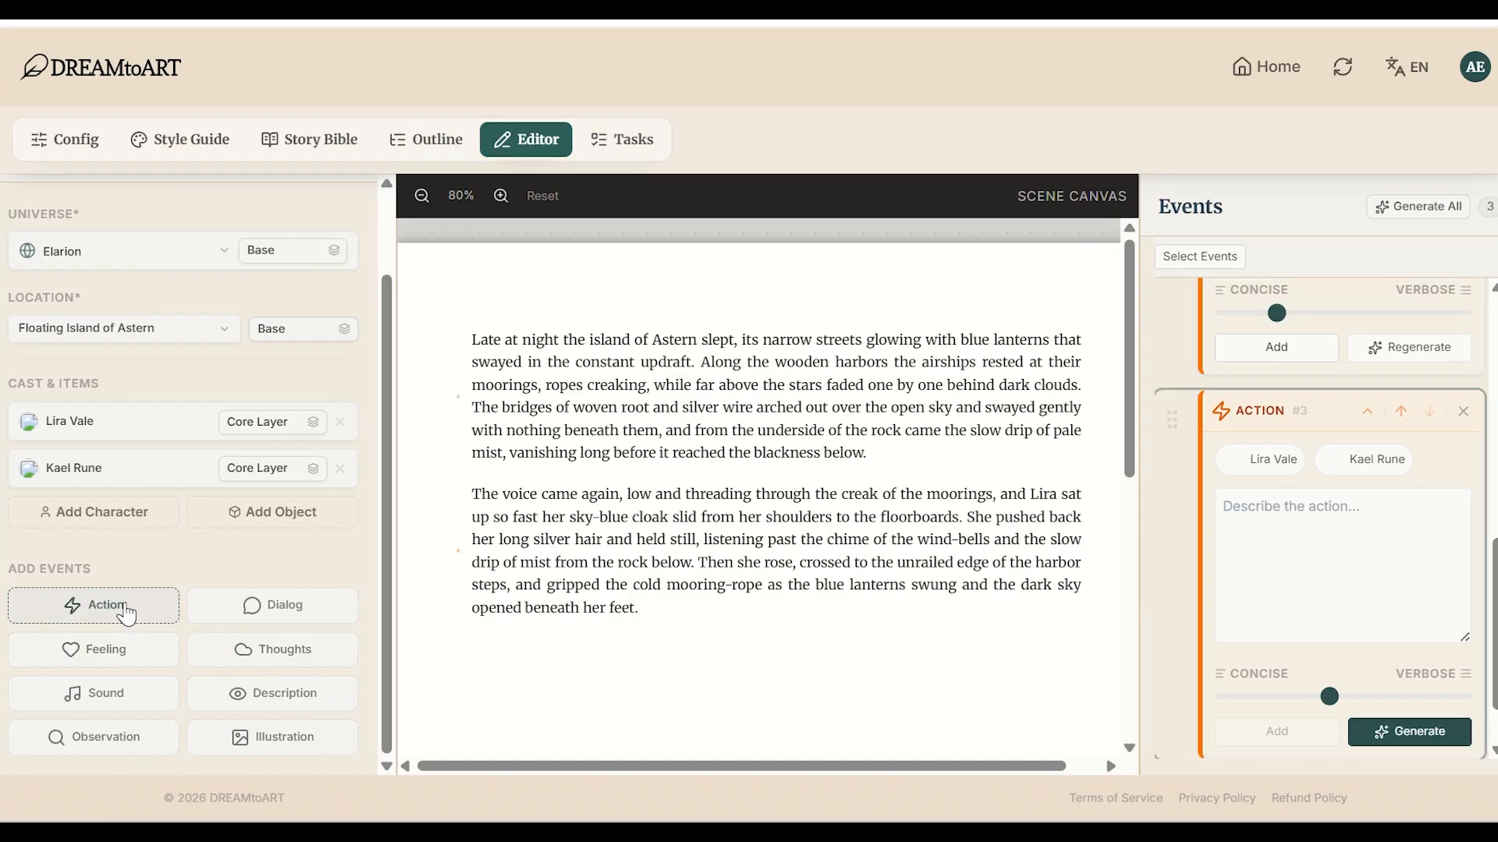
{"action": "left_click", "coordinate": [1248, 698]}
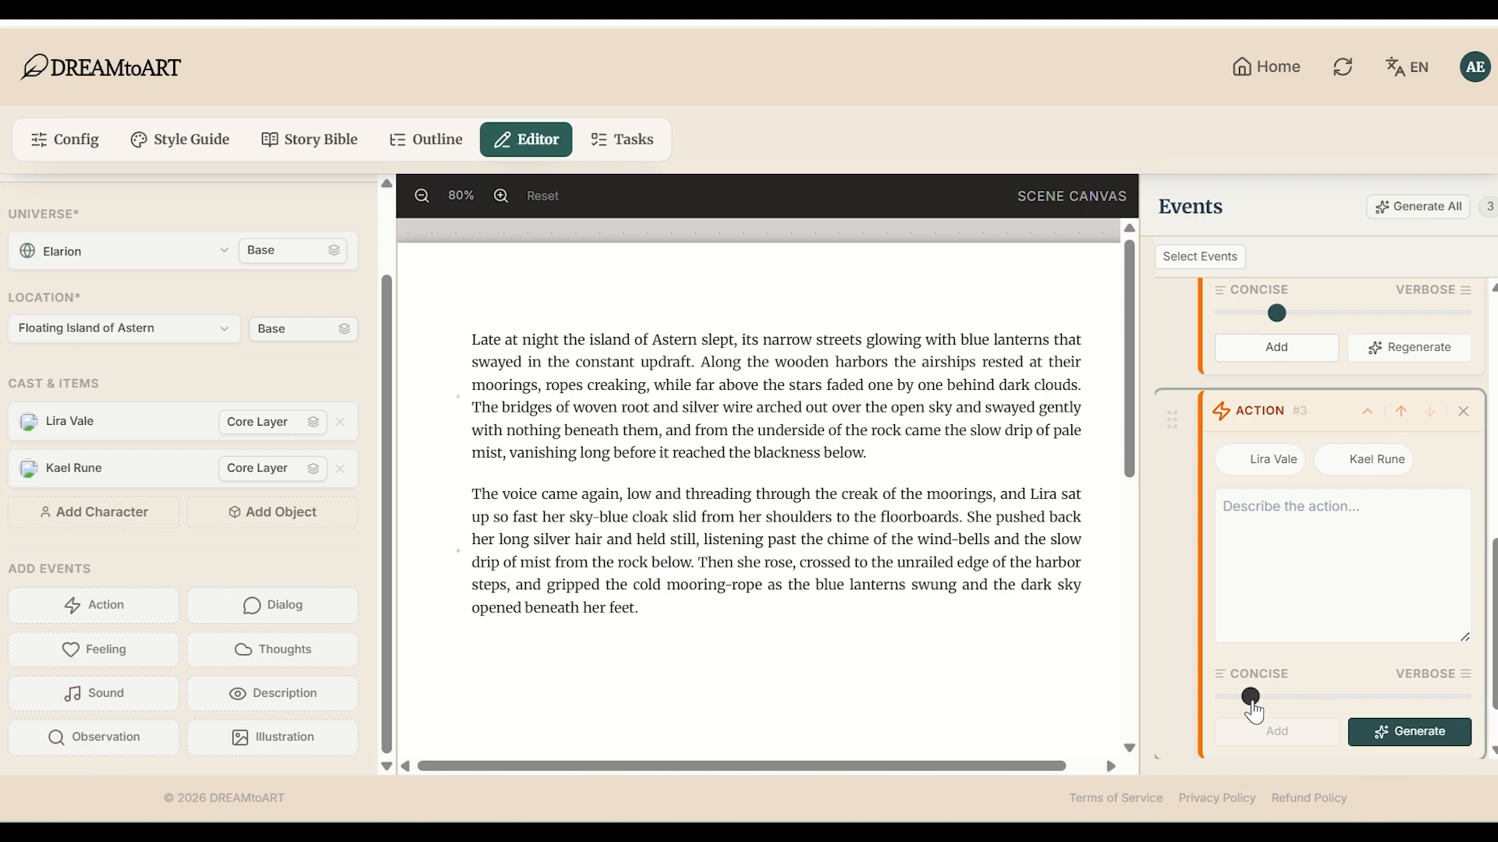
{"action": "left_click", "coordinate": [1426, 739]}
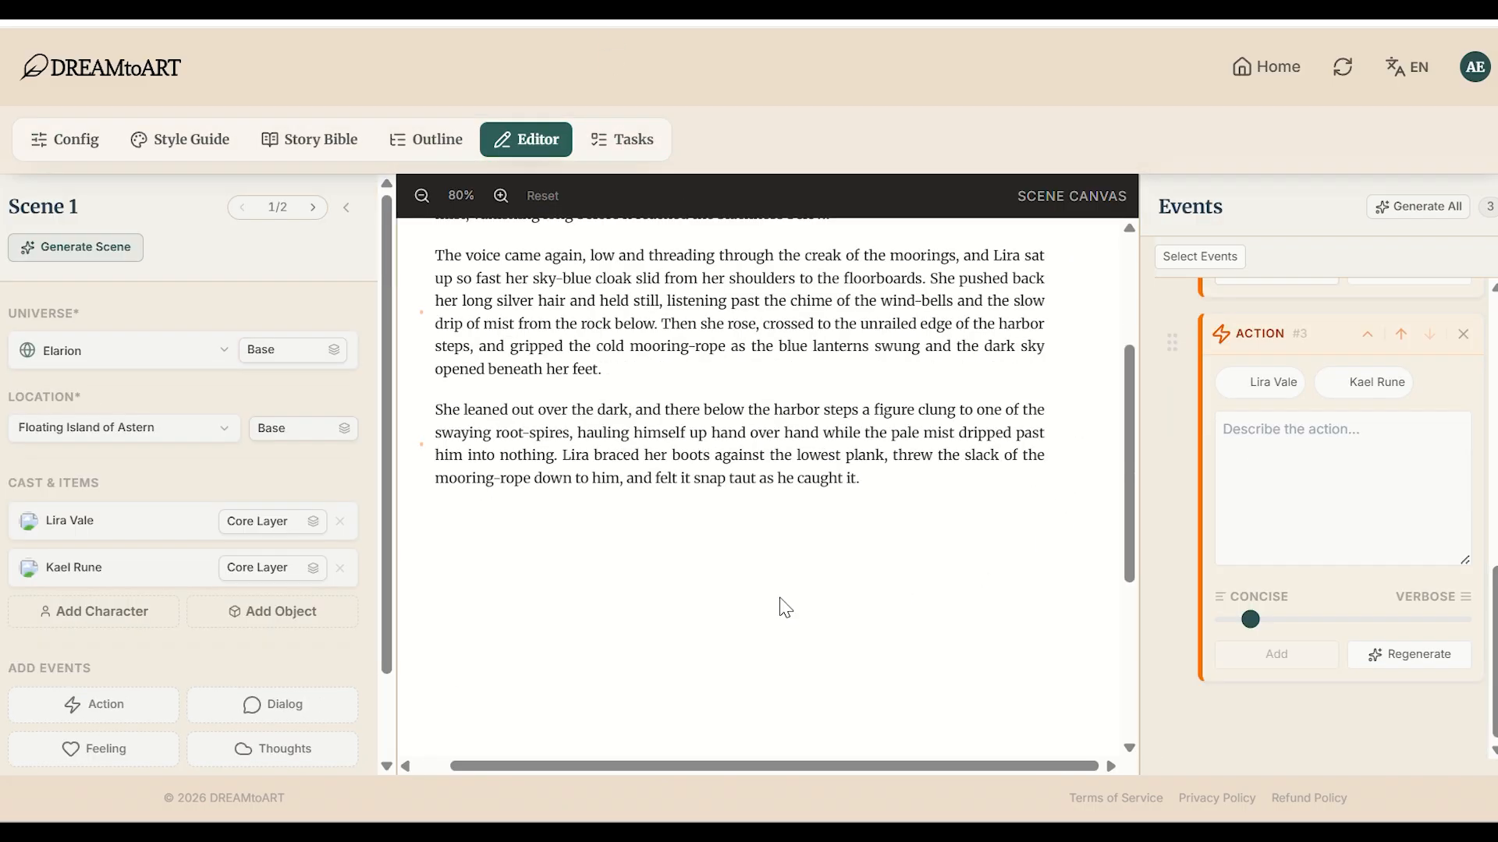
Add an Action event, "When she helped the stranger climb up, it turned out to be Kael.", and generate its text more concisely
{"action": "left_click", "coordinate": [65, 706]}
{"action": "left_click", "coordinate": [1322, 555]}
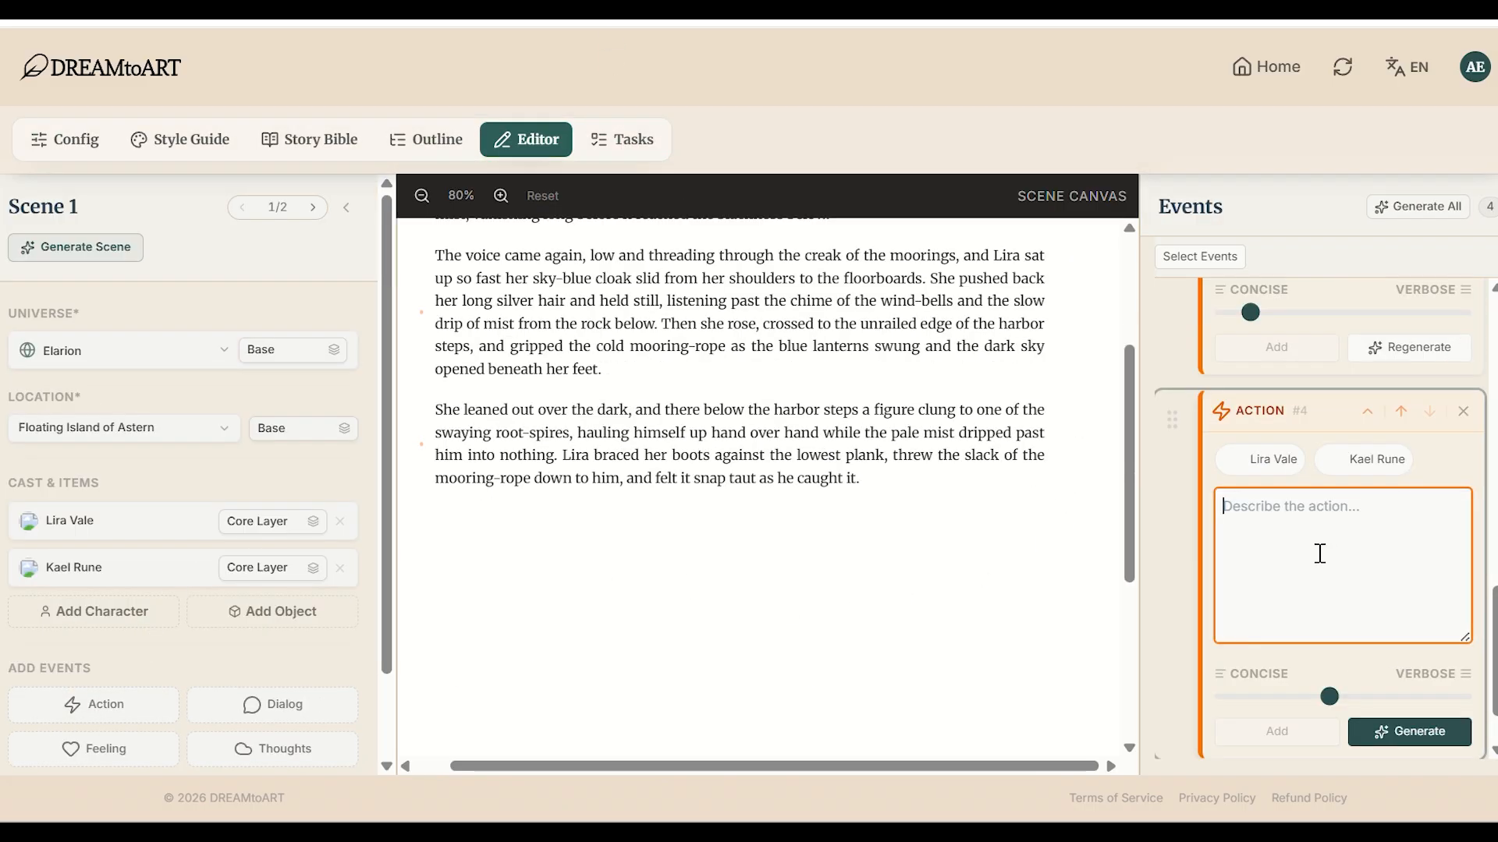
{"action": "type", "text": "When she helped the stranger climb up, it turned out to be Kael."}
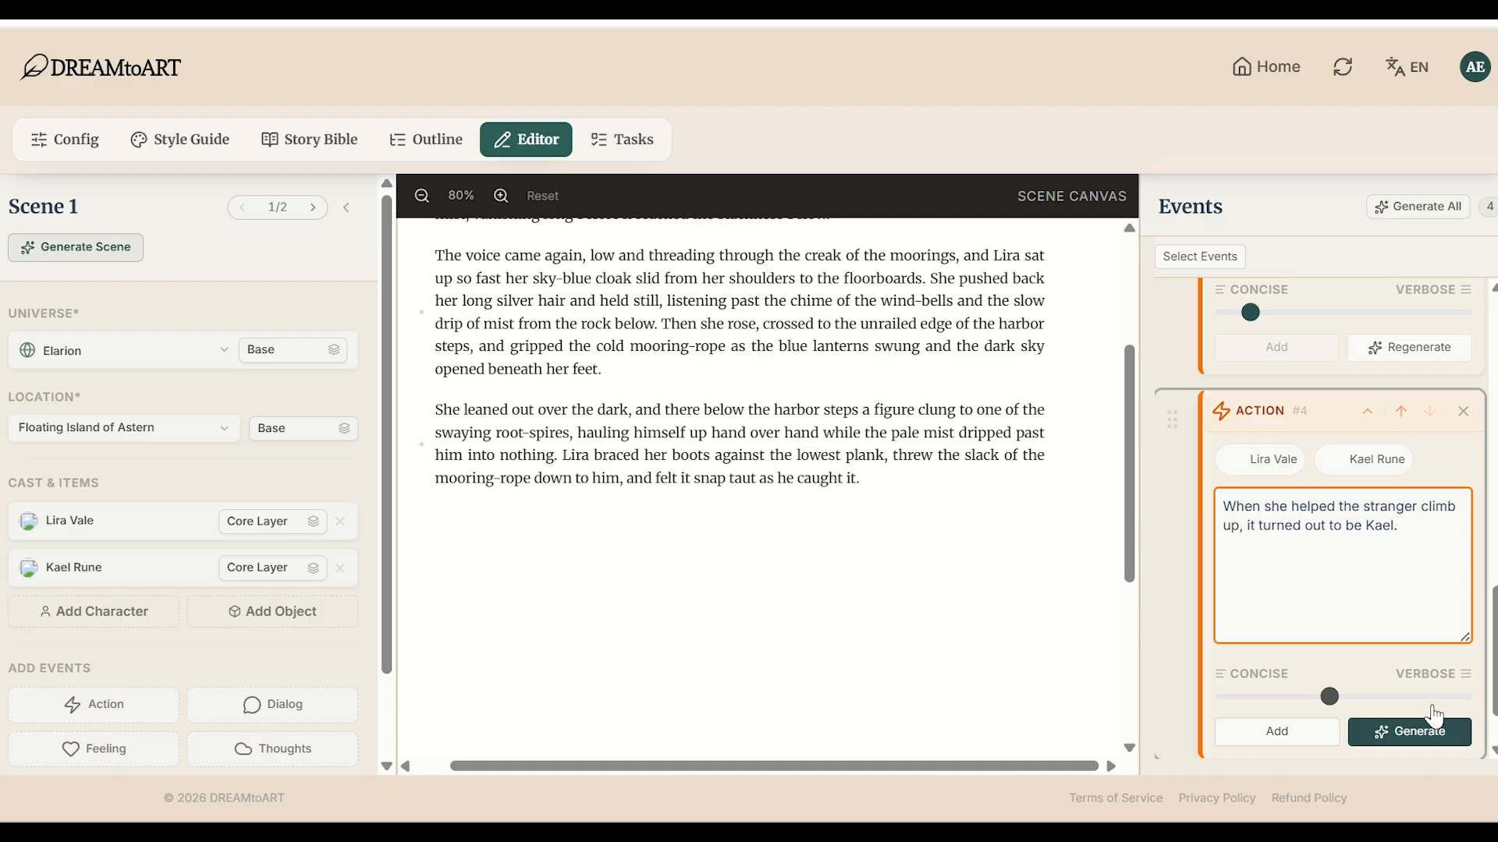
{"action": "left_click", "coordinate": [1255, 697]}
{"action": "left_click", "coordinate": [1386, 741]}
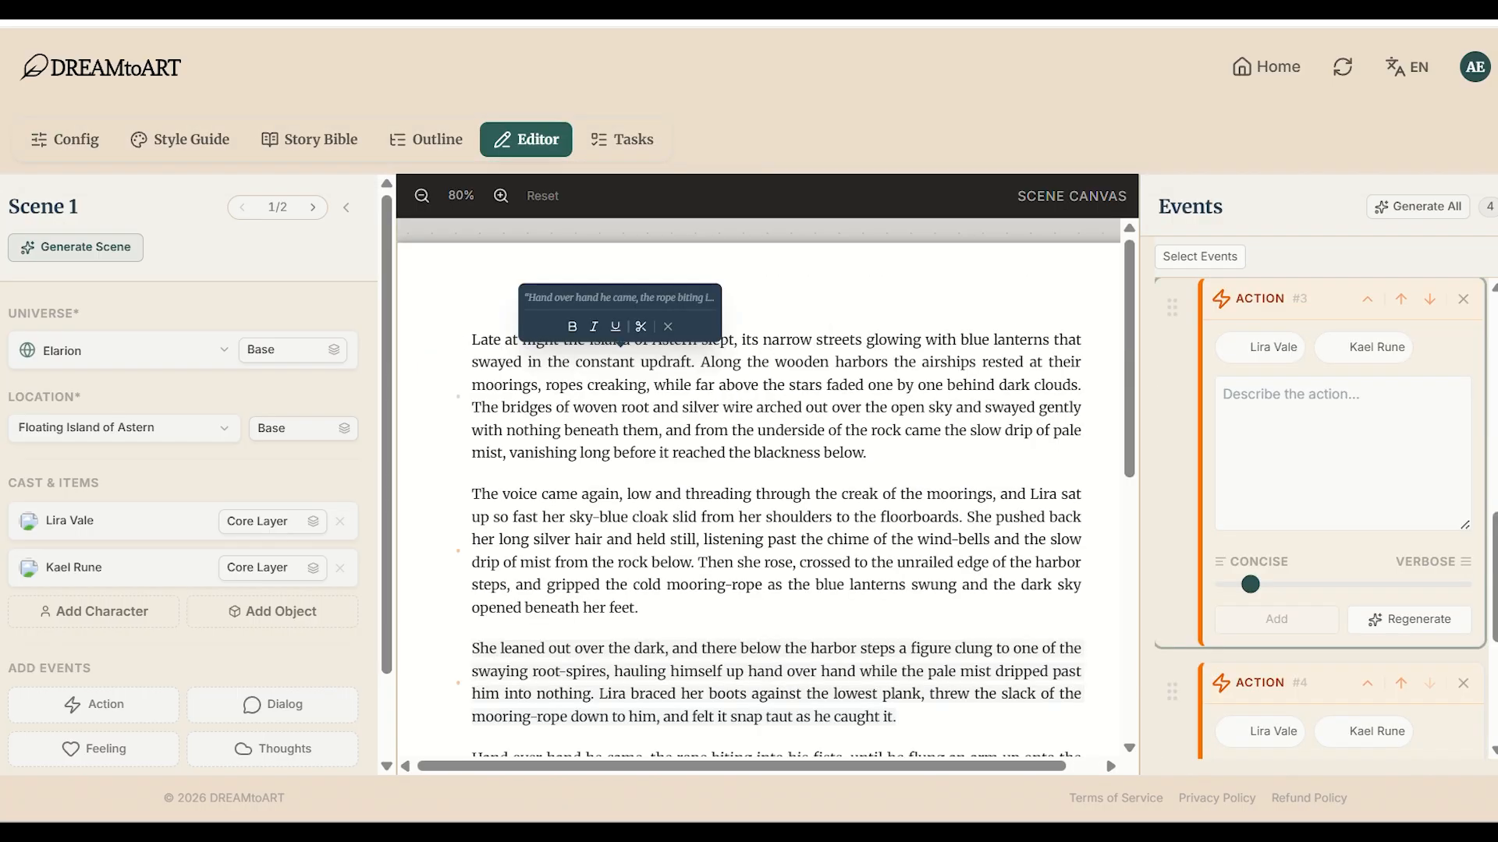
{"action": "scroll", "coordinate": [1006, 375], "scroll_direction": "down", "scroll_amount": 6}
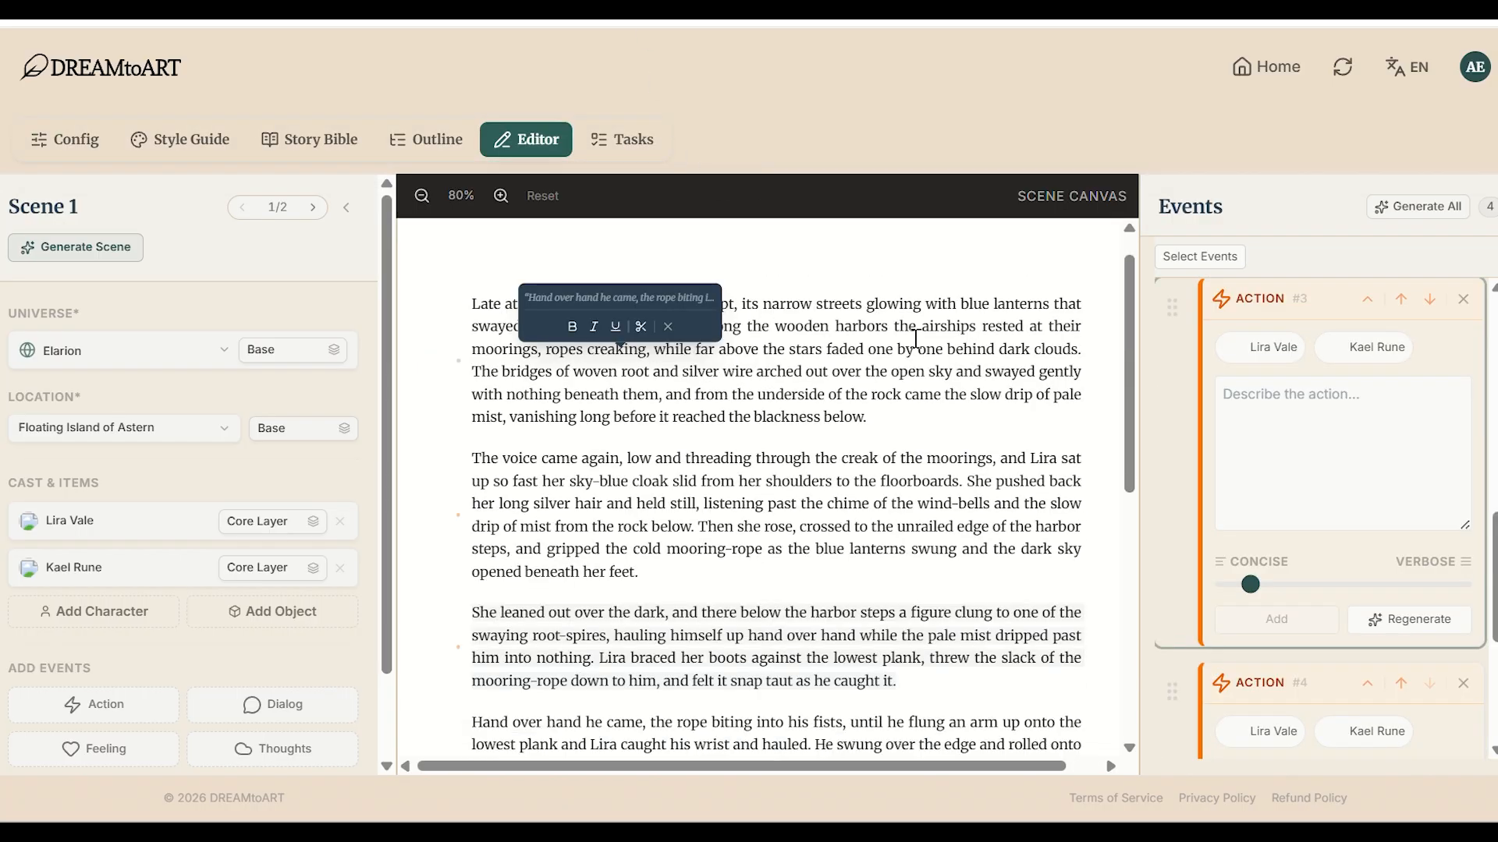
{"action": "scroll", "coordinate": [1007, 377], "scroll_direction": "up", "scroll_amount": 7}
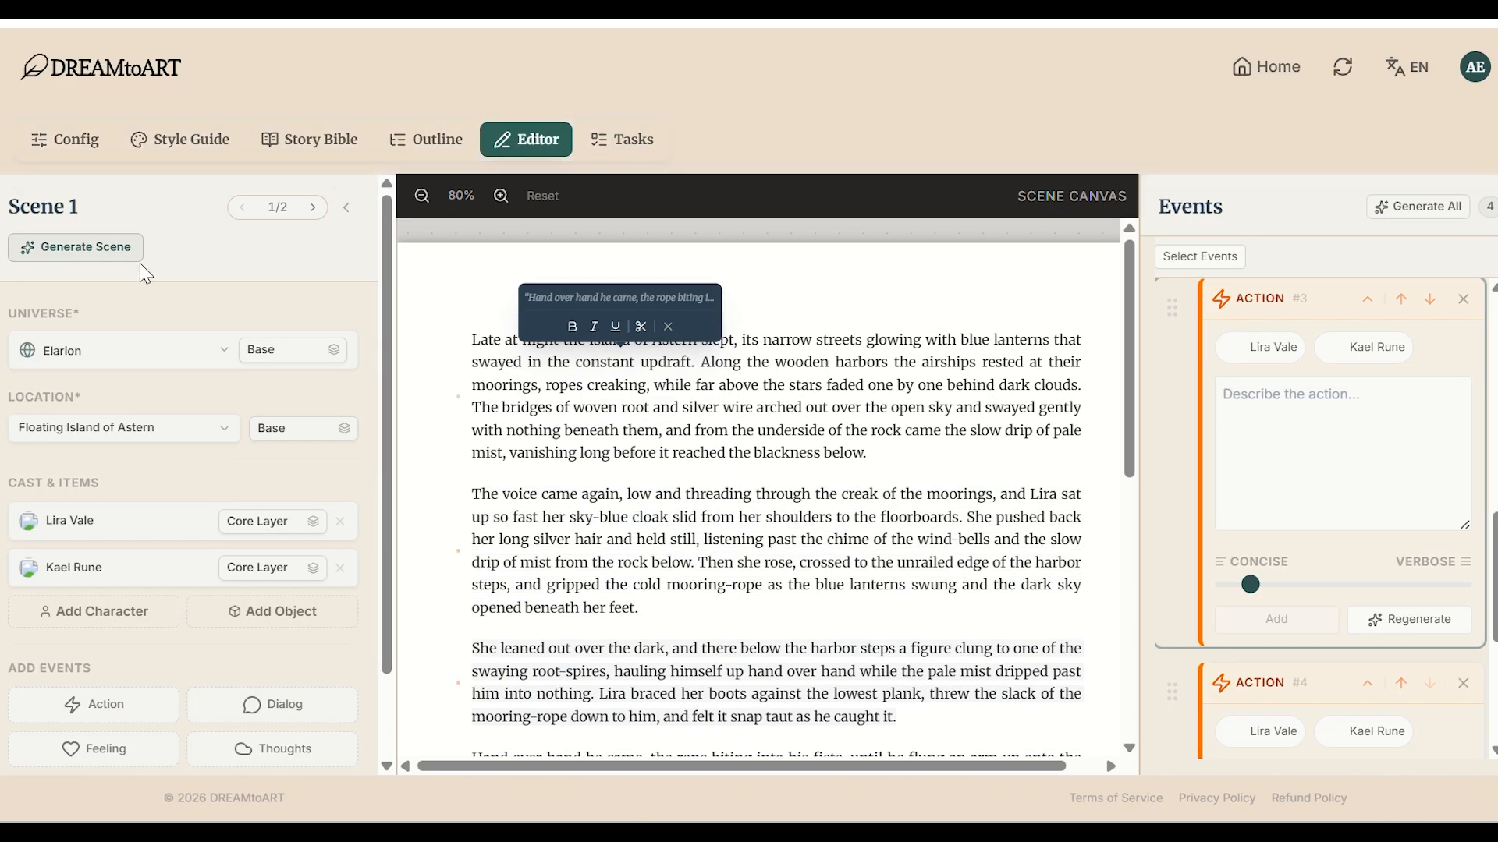
Switch to Scene 2 and add Lira Vale and Kael Rune to its cast
{"action": "left_click", "coordinate": [309, 209]}
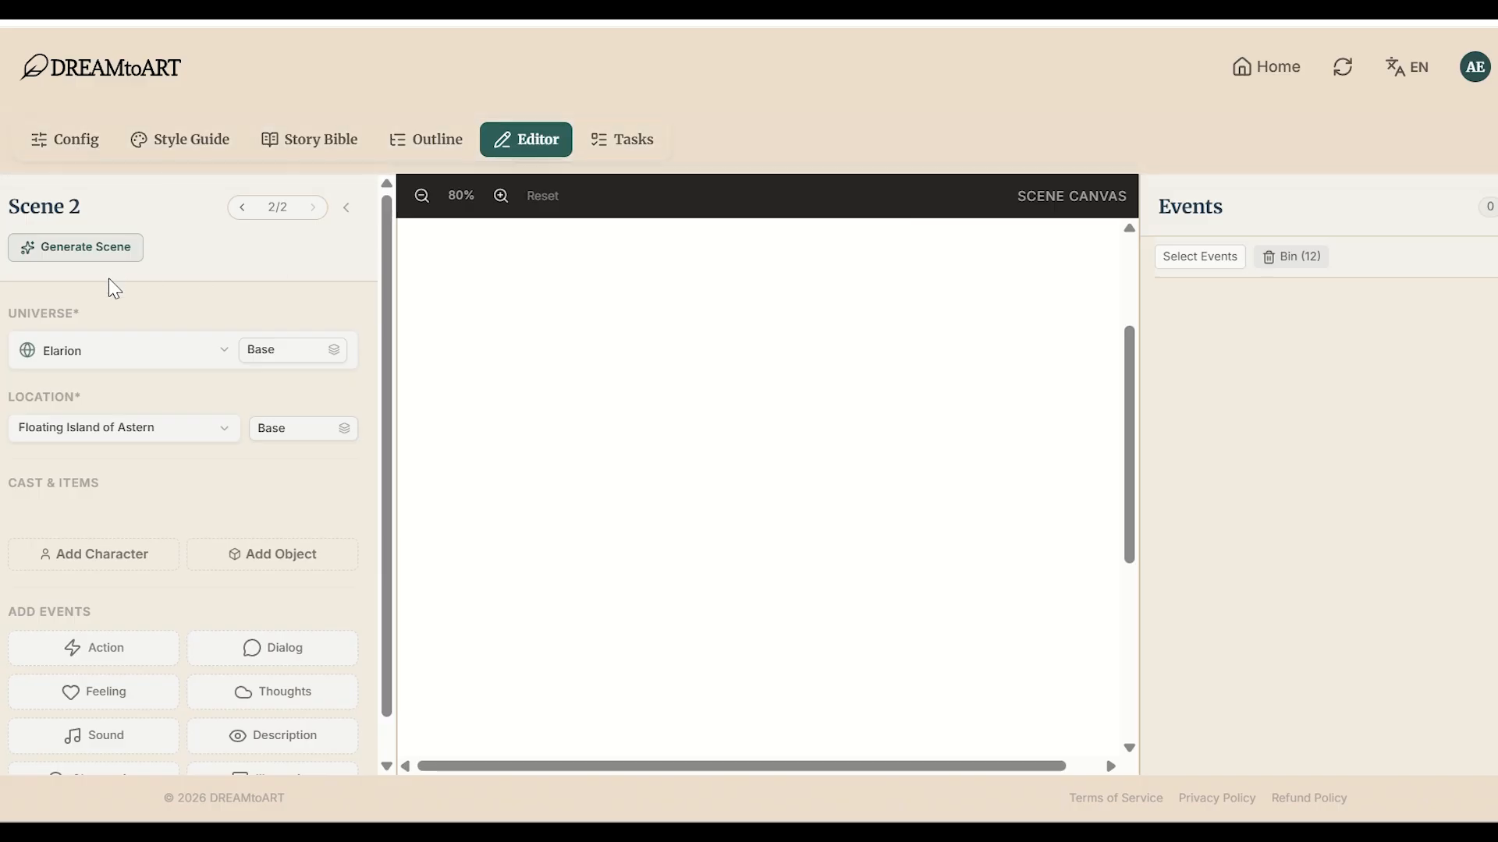
{"action": "left_click", "coordinate": [120, 555]}
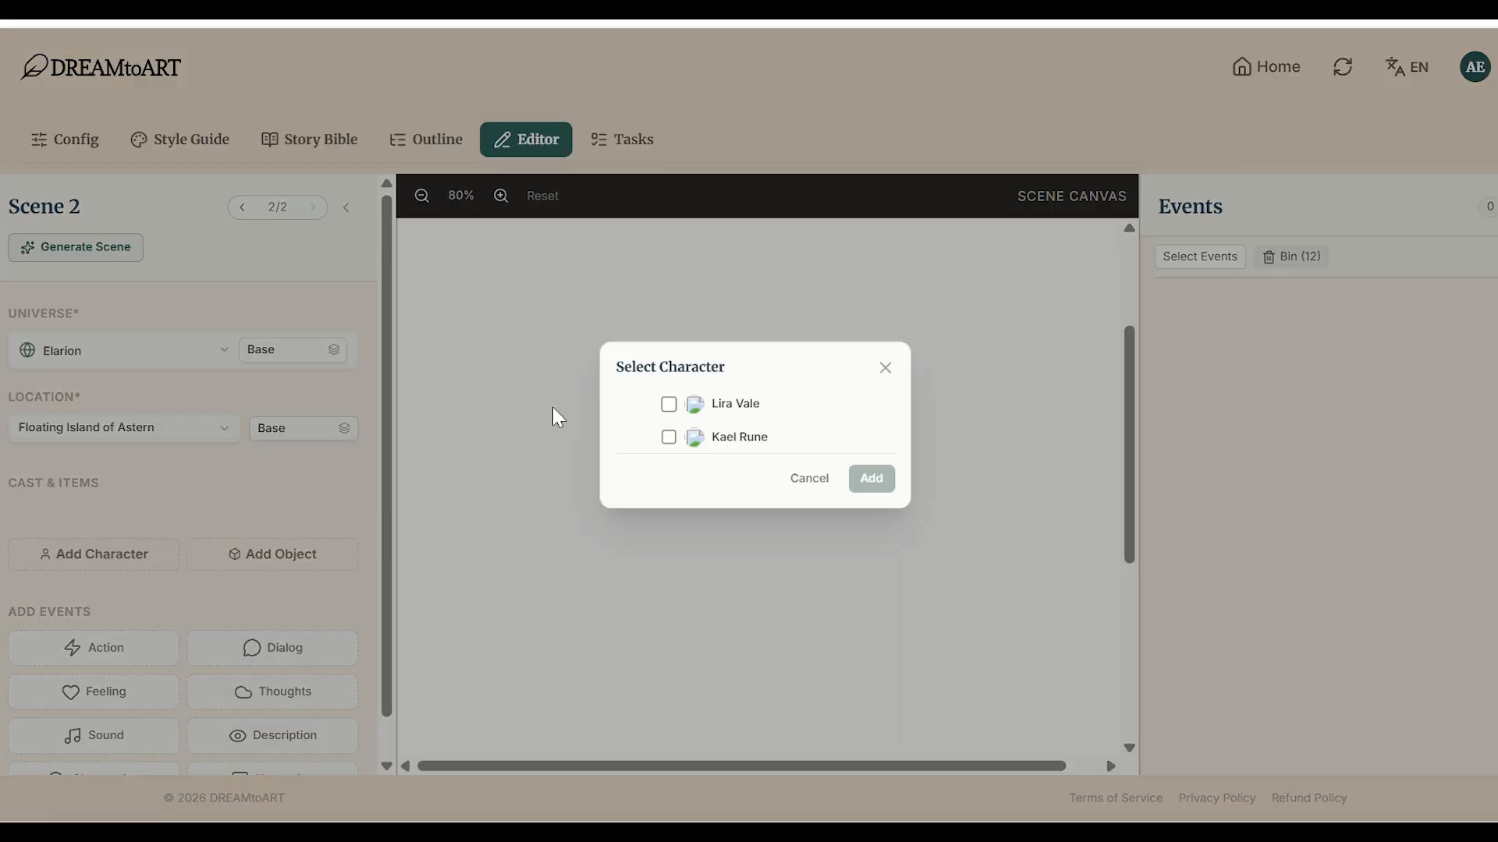
{"action": "left_click", "coordinate": [668, 404]}
{"action": "left_click", "coordinate": [669, 437]}
{"action": "left_click", "coordinate": [871, 481]}
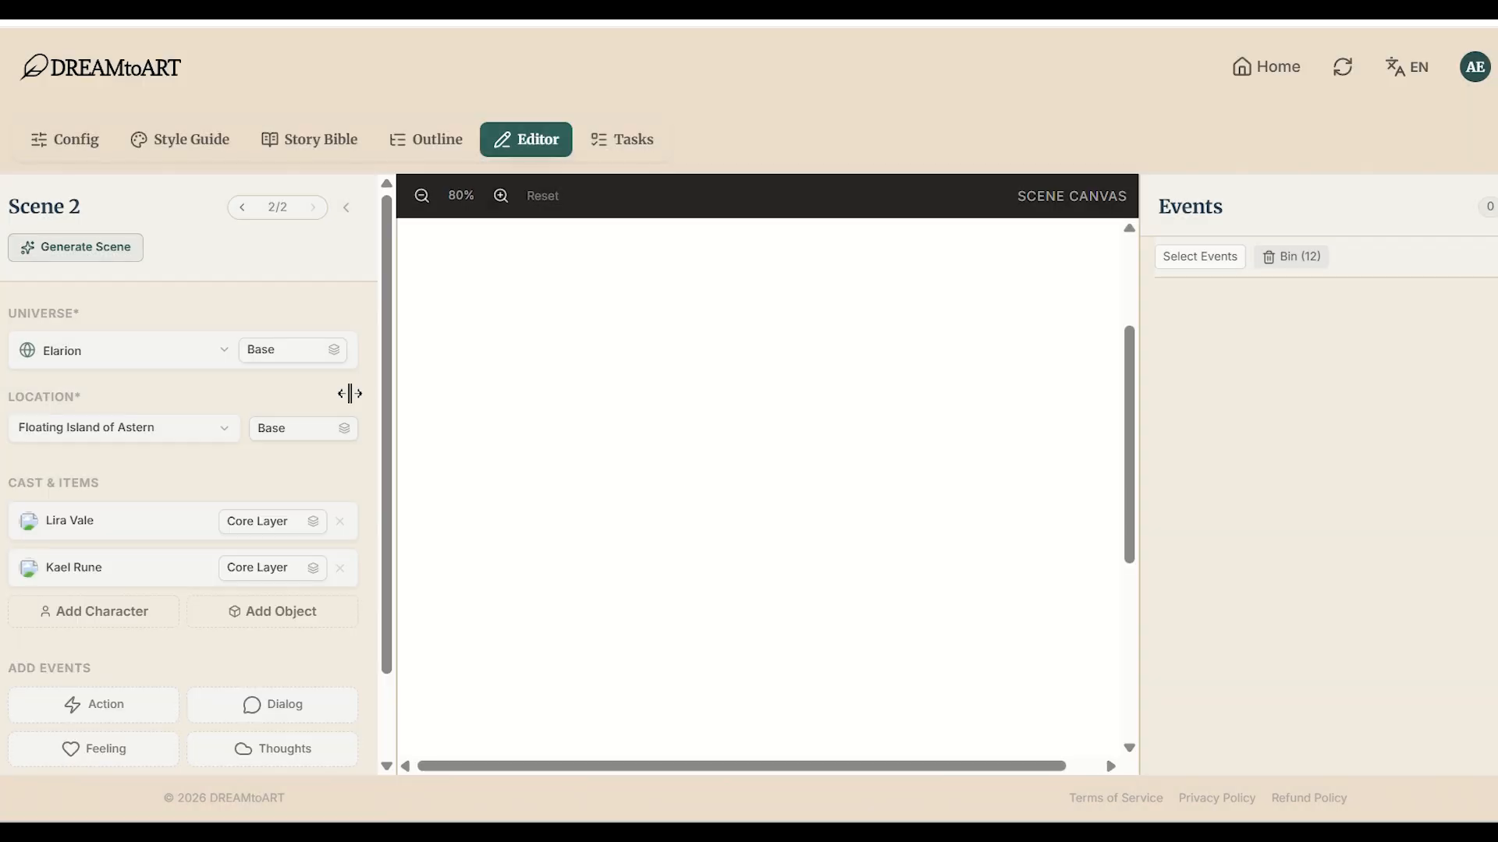
Generate Scene 2 more concisely with Action and Dialog events from the prompt "Kael explains how he ended up hanging below the harbor steps."
{"action": "left_click", "coordinate": [98, 251]}
{"action": "left_click", "coordinate": [581, 281]}
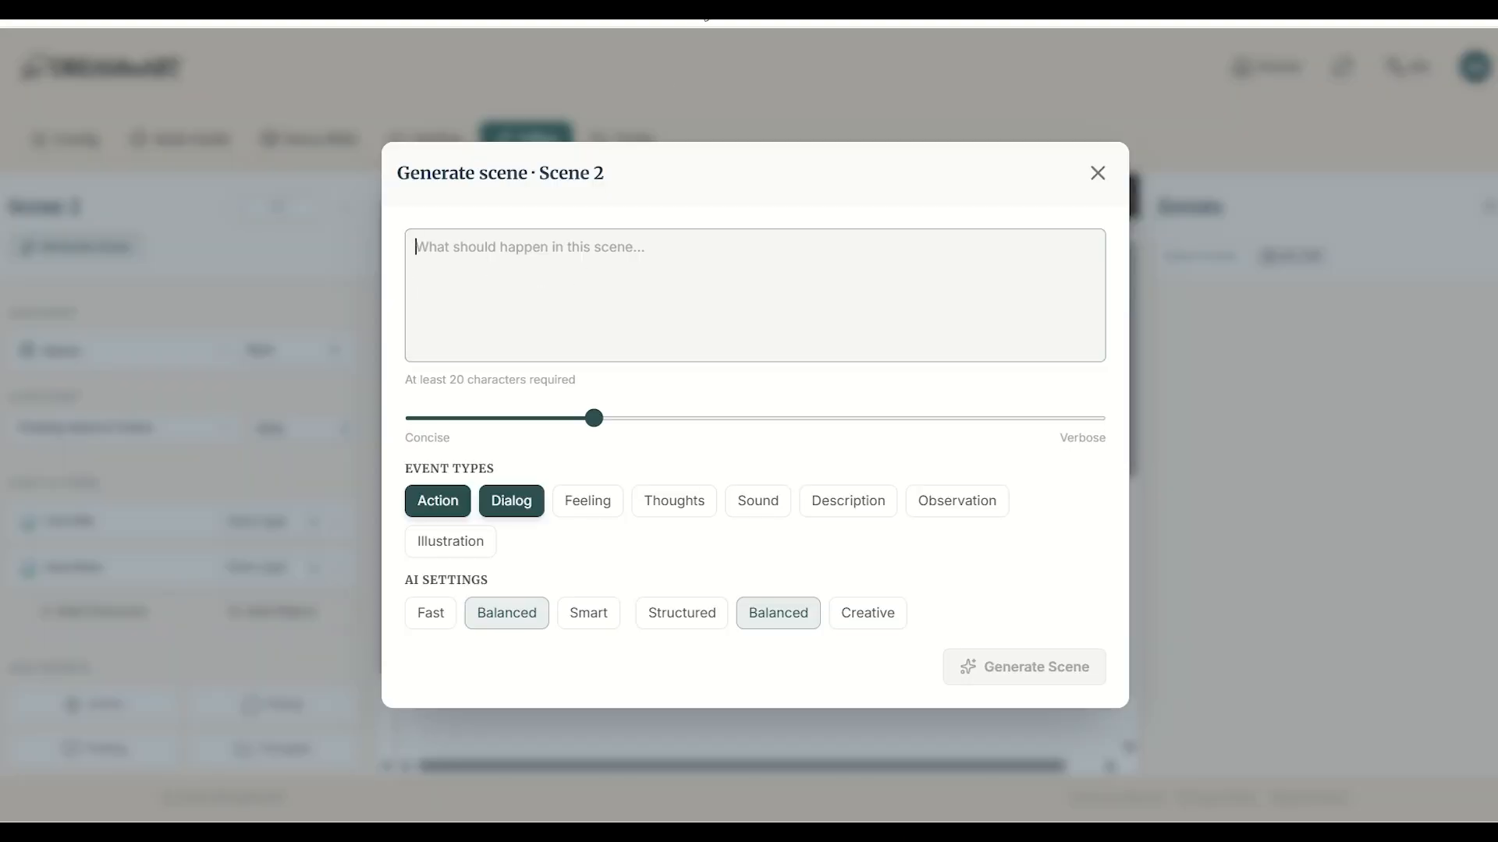
{"action": "type", "text": "Kael explains how he ended up hanging below the harbor steps."}
{"action": "key", "text": "Return"}
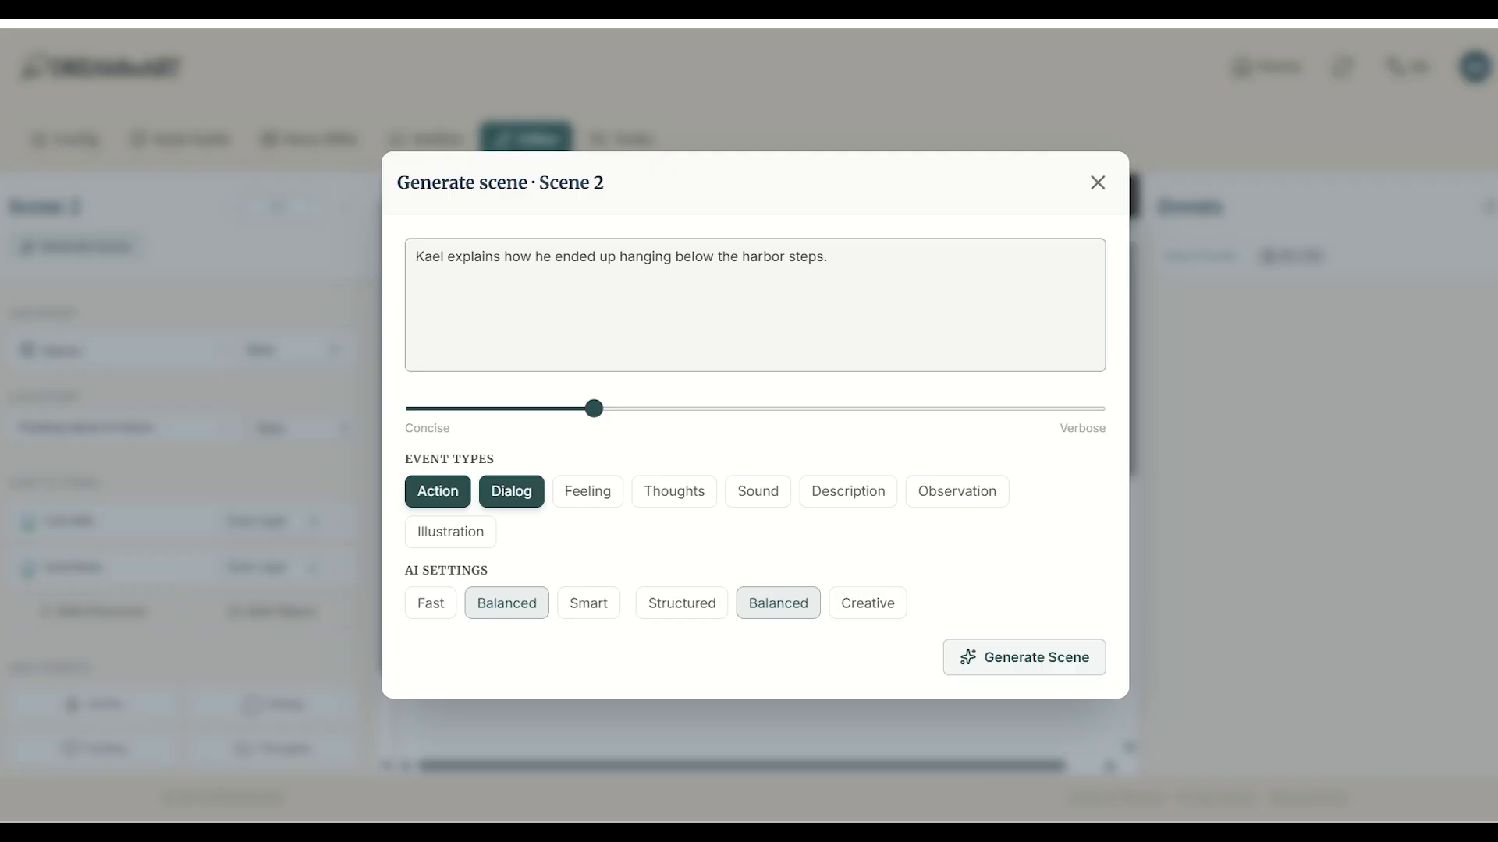
{"action": "left_click", "coordinate": [482, 425]}
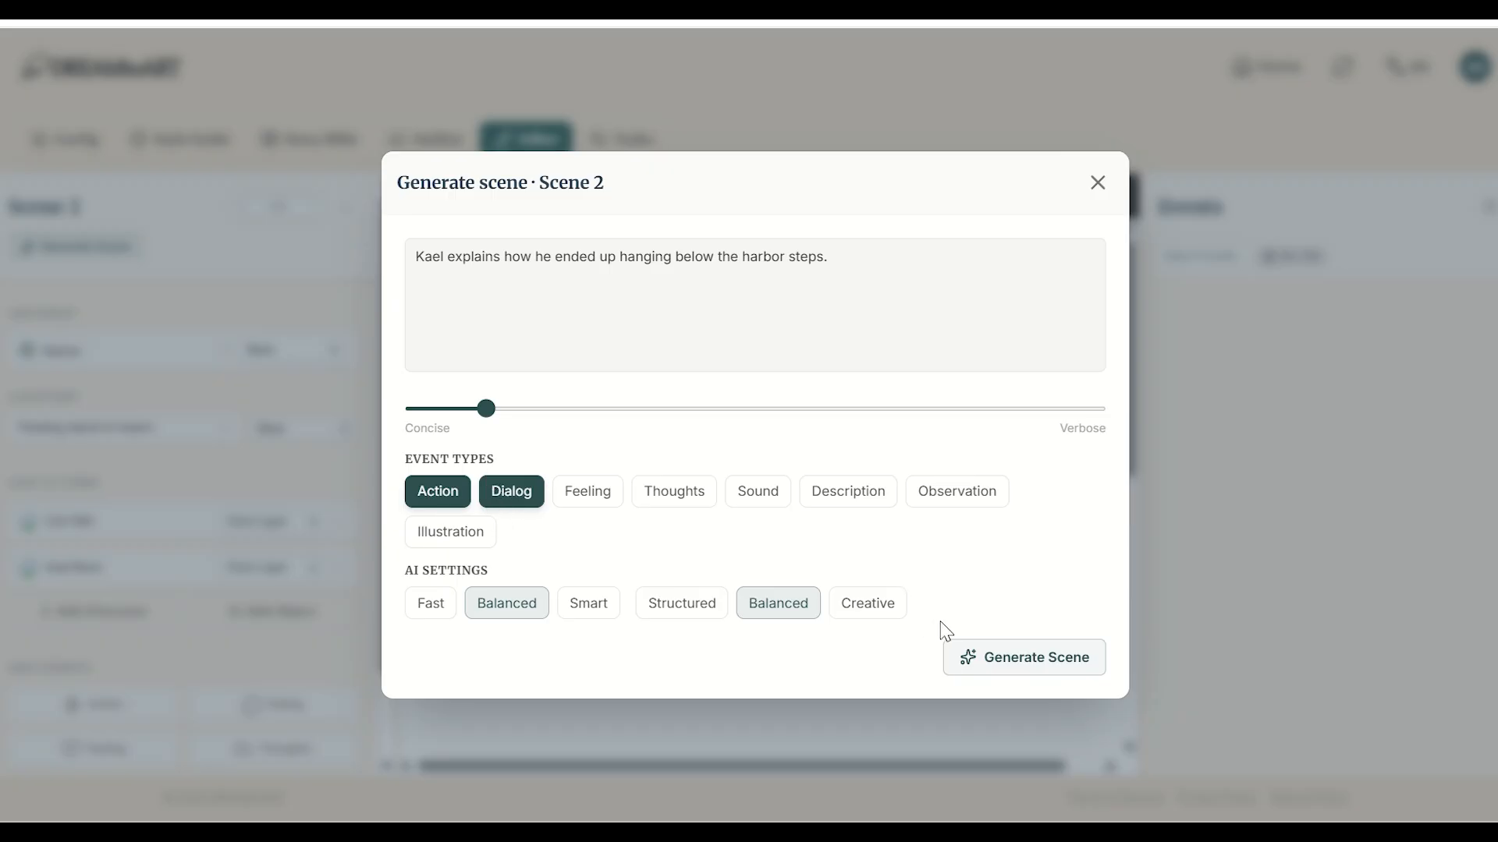
{"action": "left_click", "coordinate": [989, 669]}
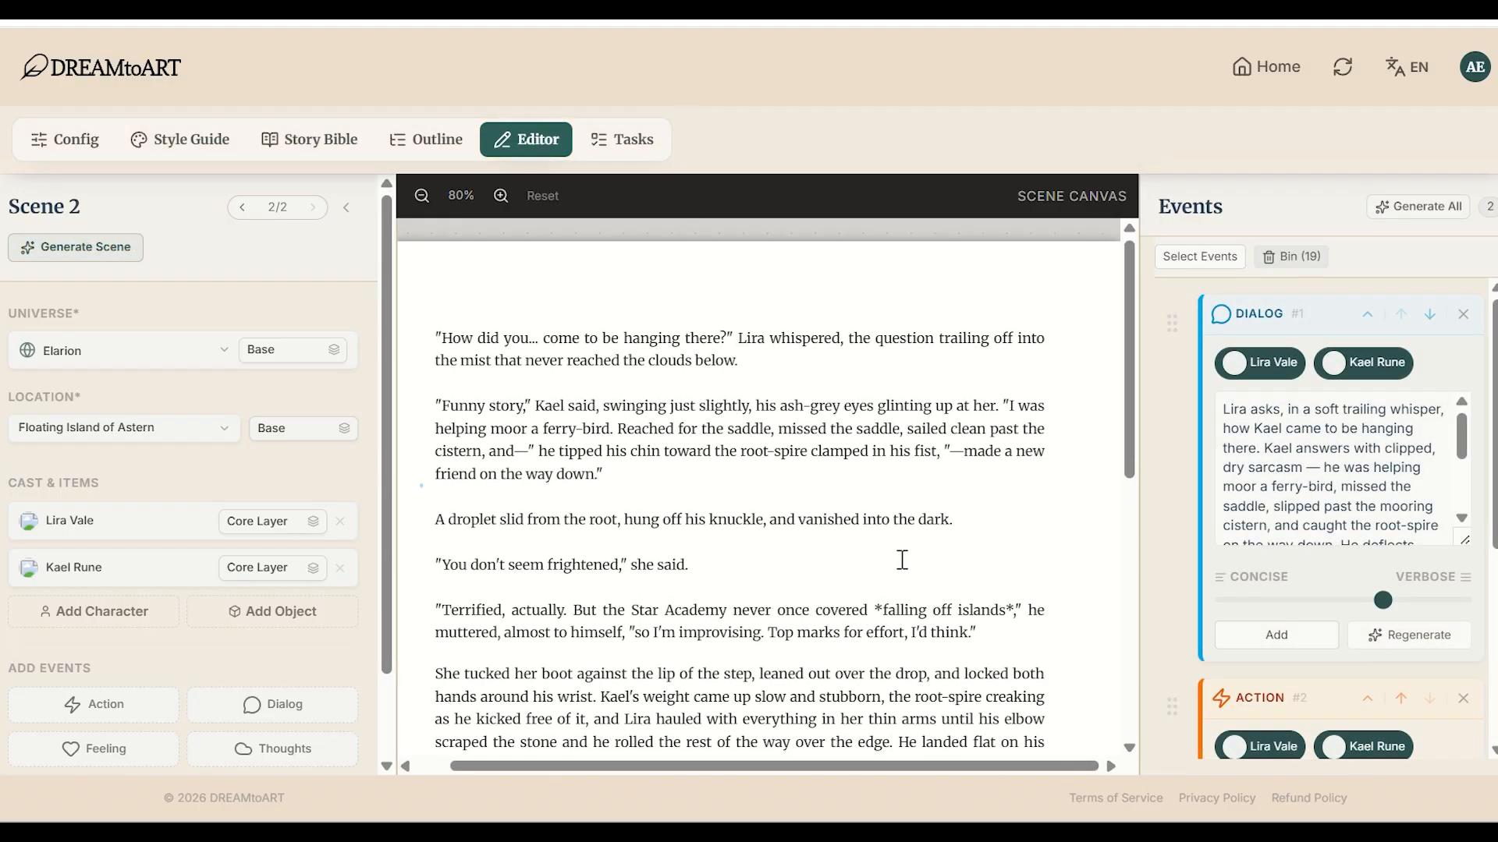
Read through Scene 2's generated text and its Dialog and Action events, and view the Story Bible's objects
{"action": "scroll", "coordinate": [897, 560], "scroll_direction": "down", "scroll_amount": 3}
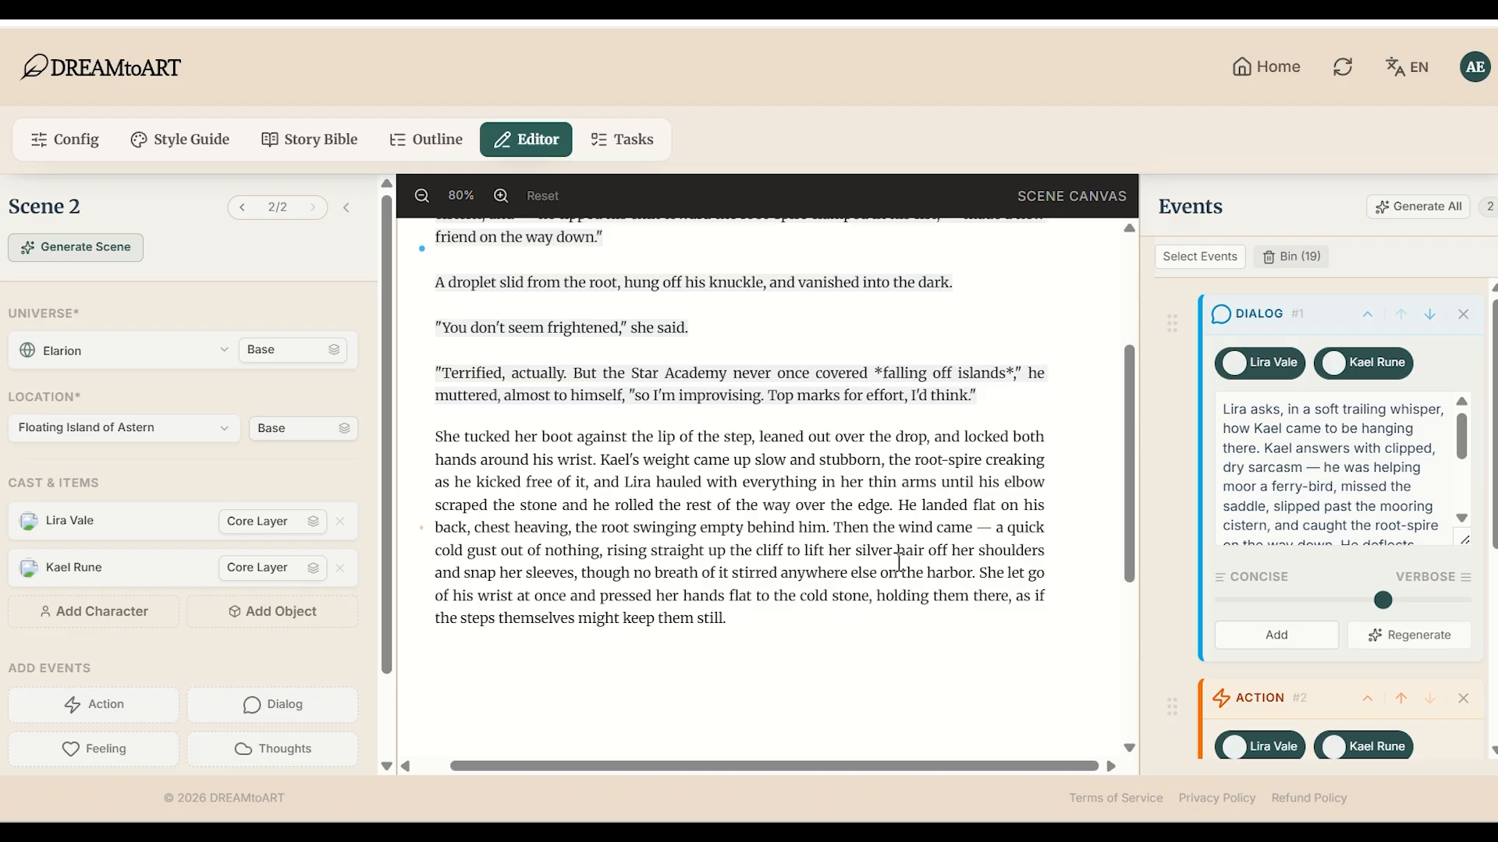
{"action": "scroll", "coordinate": [898, 560], "scroll_direction": "up", "scroll_amount": 3}
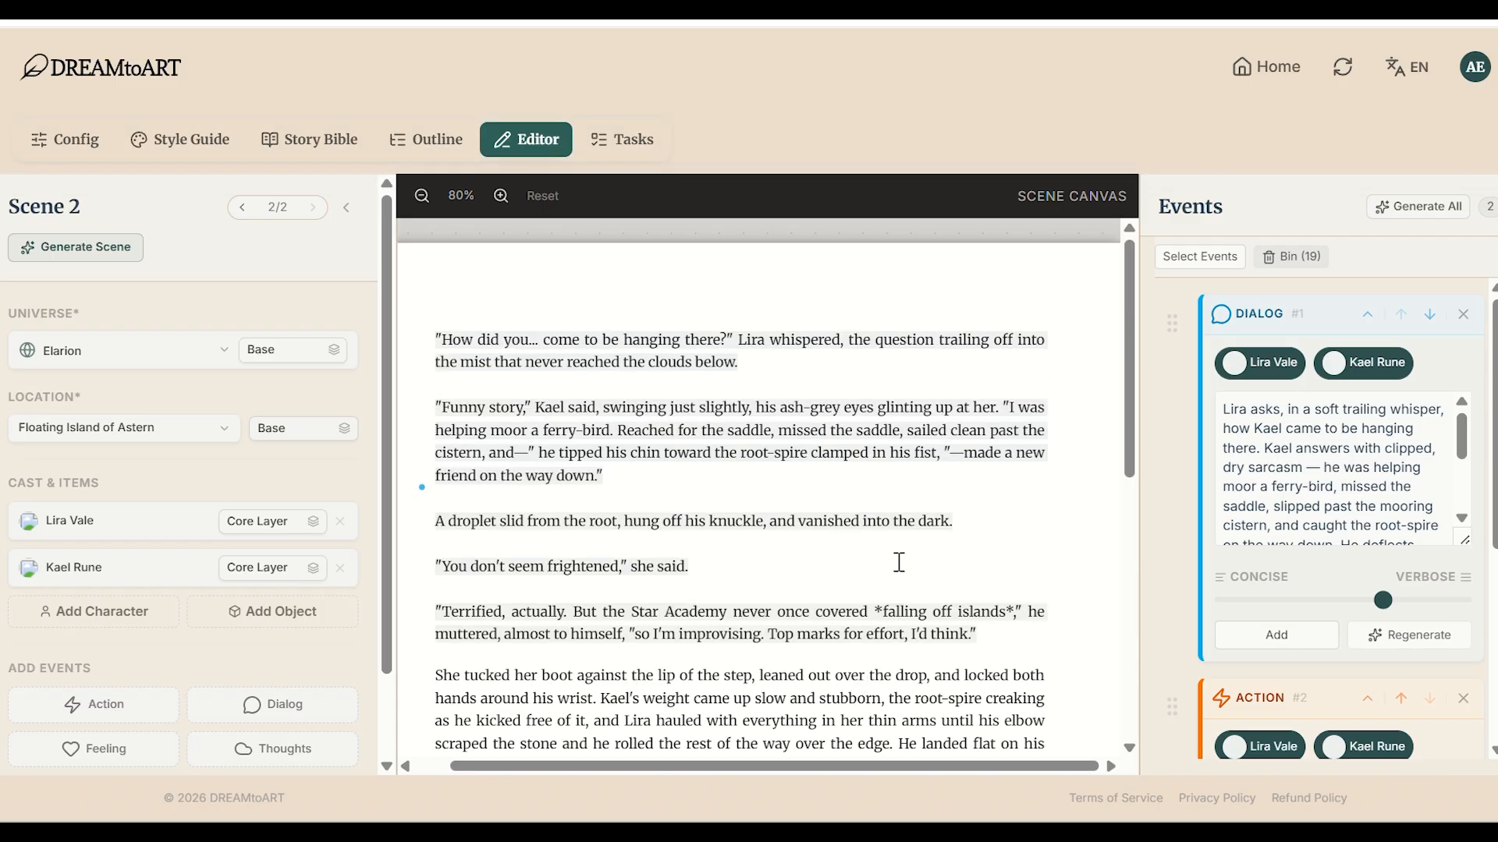
{"action": "scroll", "coordinate": [899, 561], "scroll_direction": "down", "scroll_amount": 3}
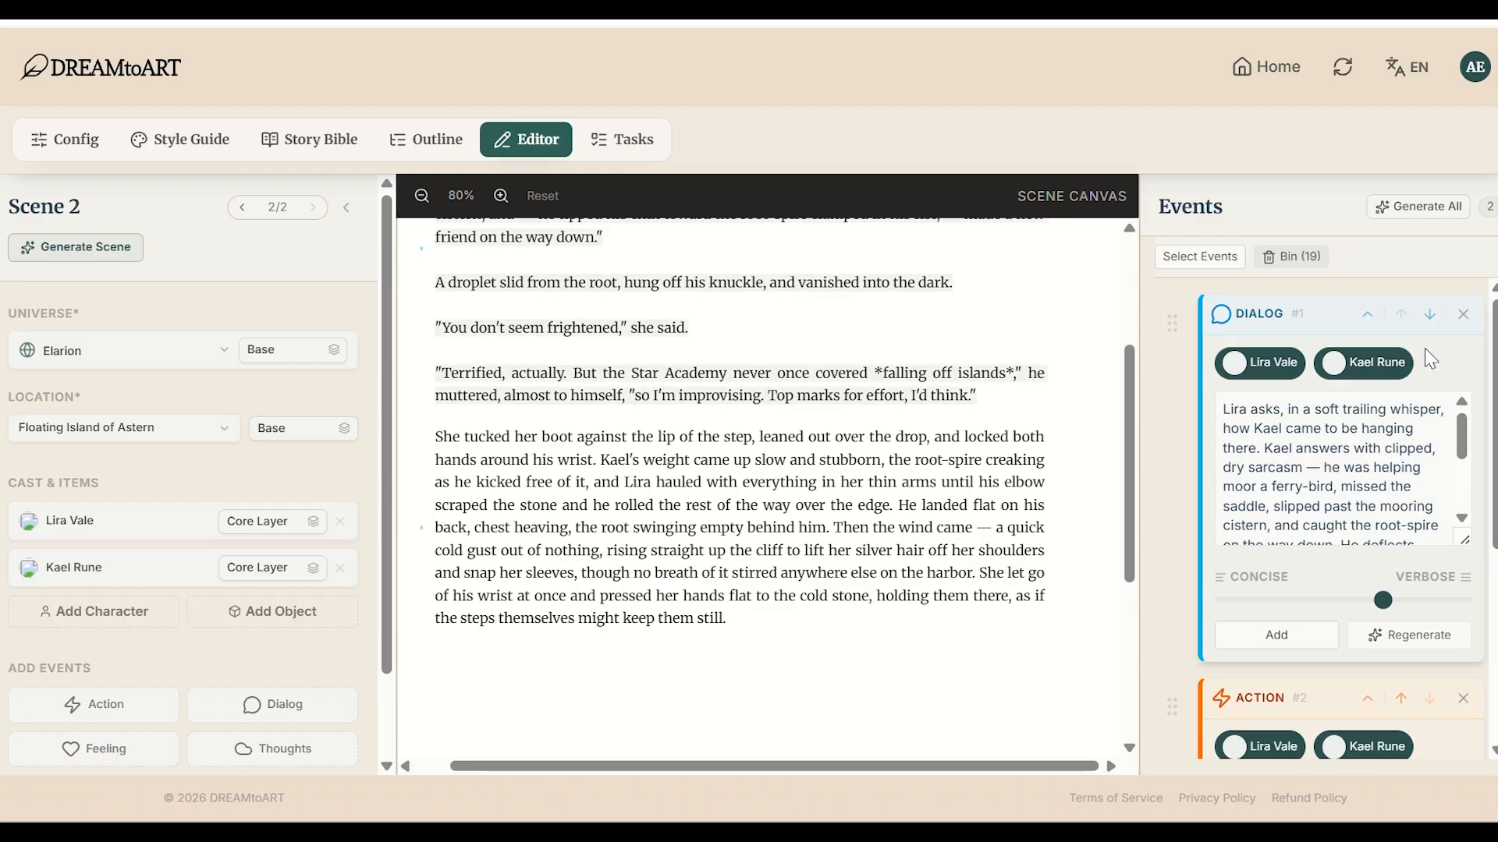
{"action": "left_click_drag", "start_coordinate": [1494, 362], "coordinate": [1139, 538]}
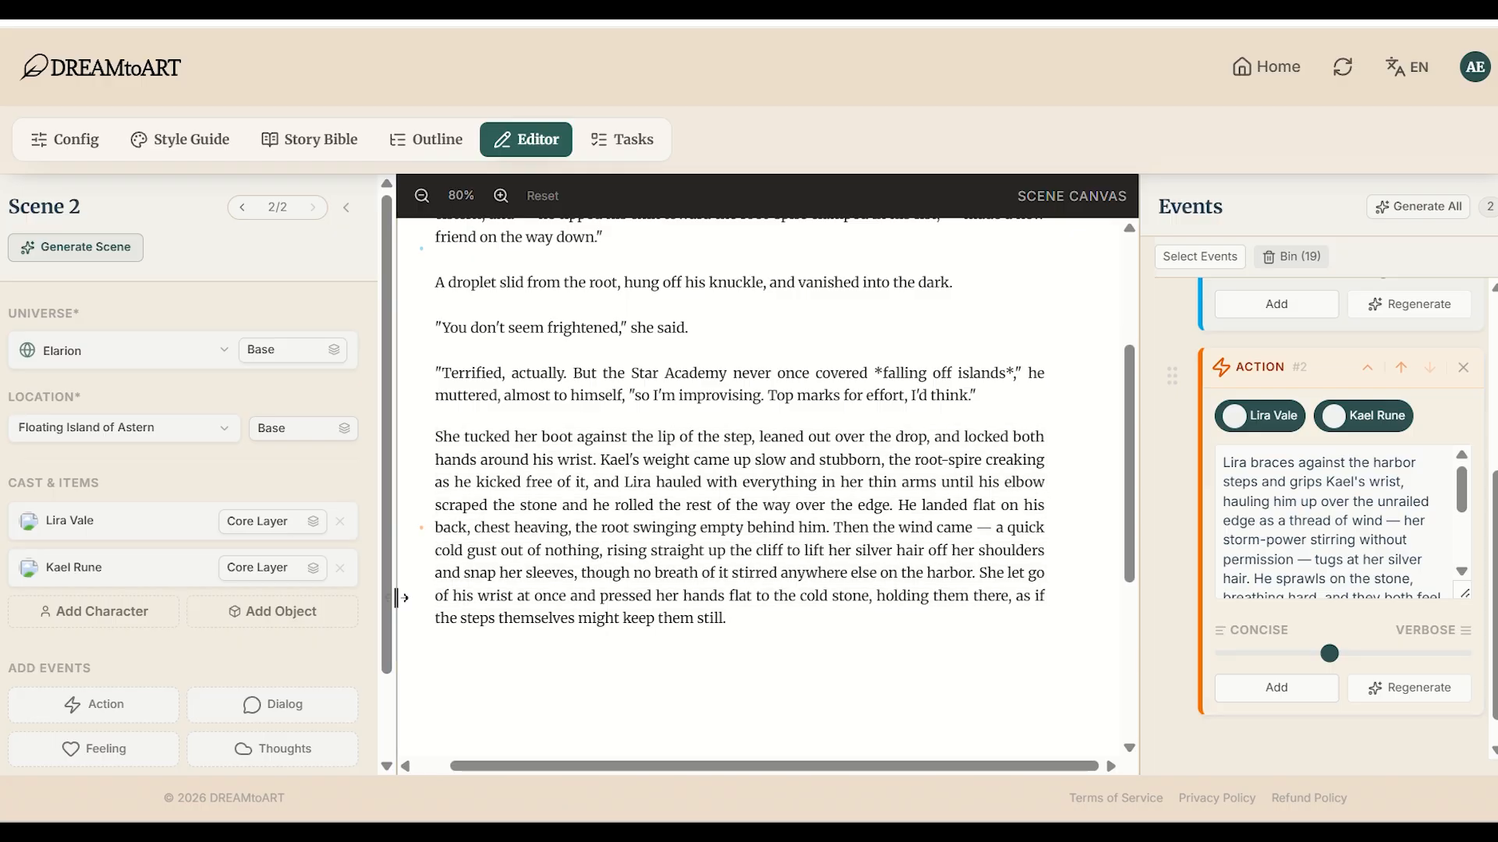
{"action": "scroll", "coordinate": [363, 709], "scroll_direction": "down", "scroll_amount": 2}
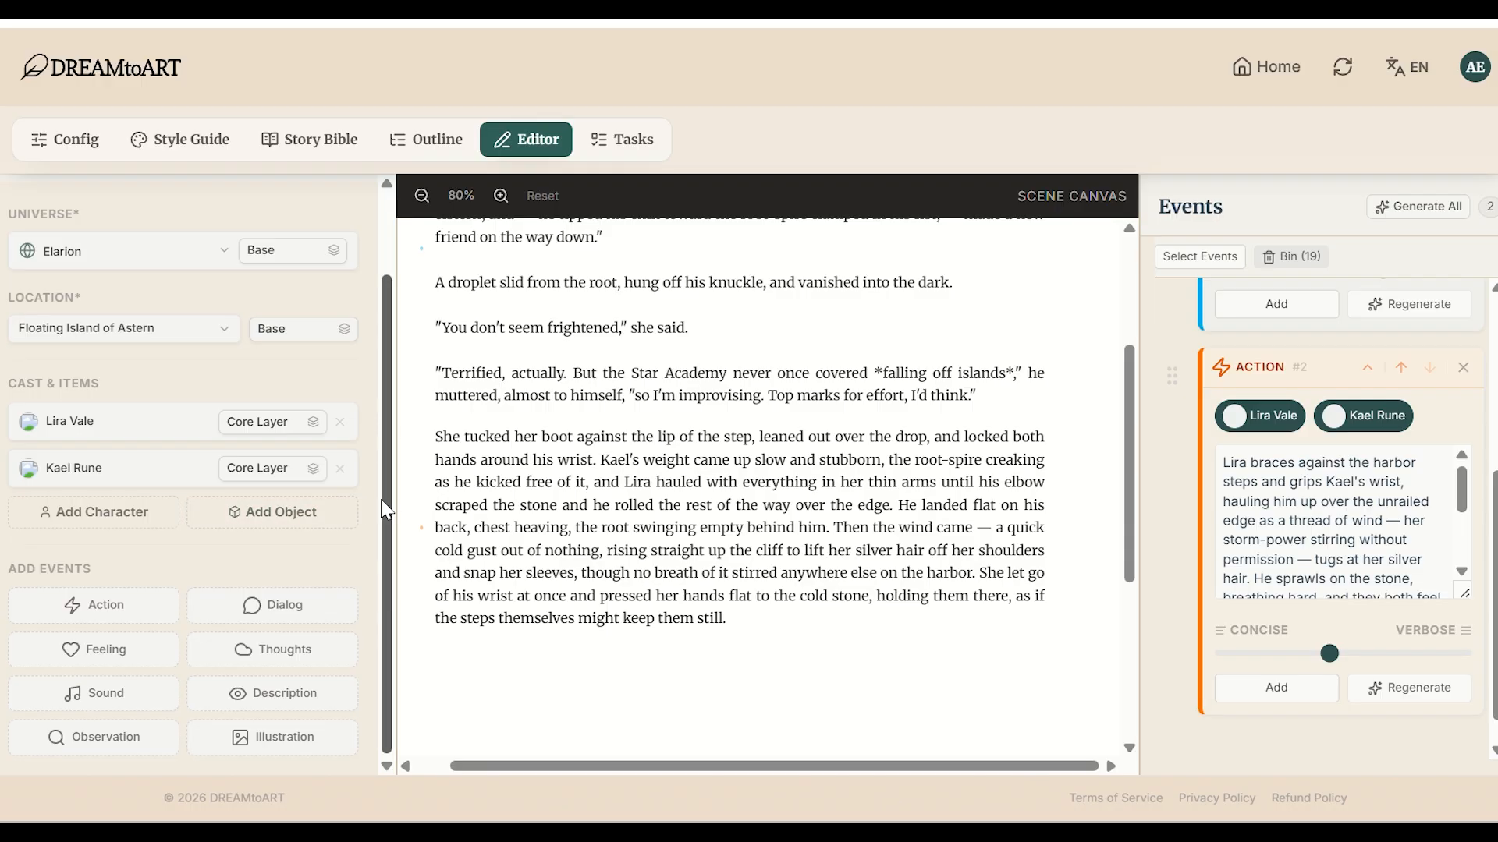
{"action": "scroll", "coordinate": [388, 468], "scroll_direction": "up", "scroll_amount": 2}
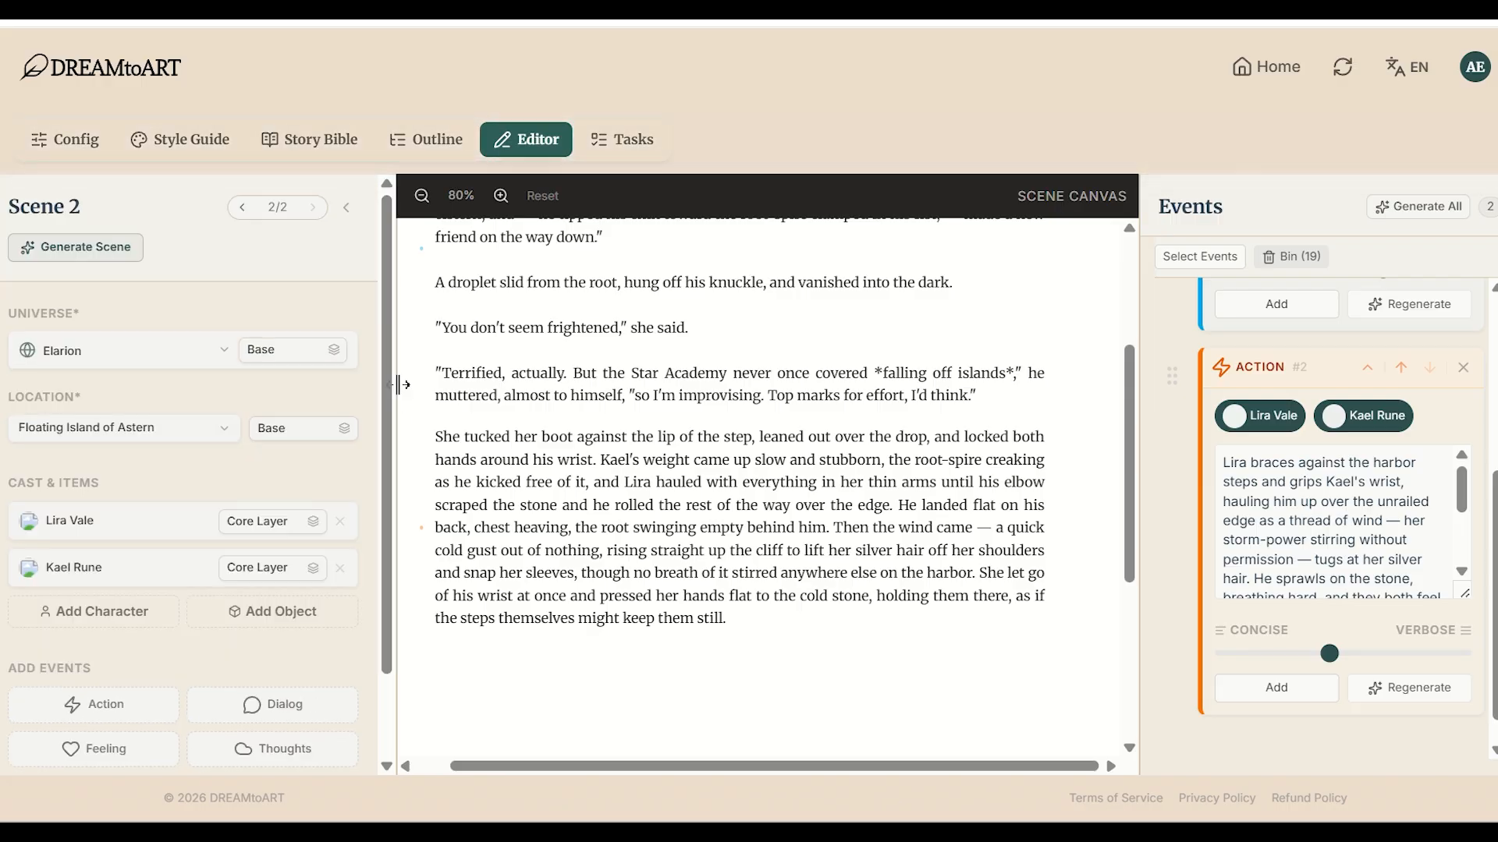
{"action": "left_click", "coordinate": [341, 146]}
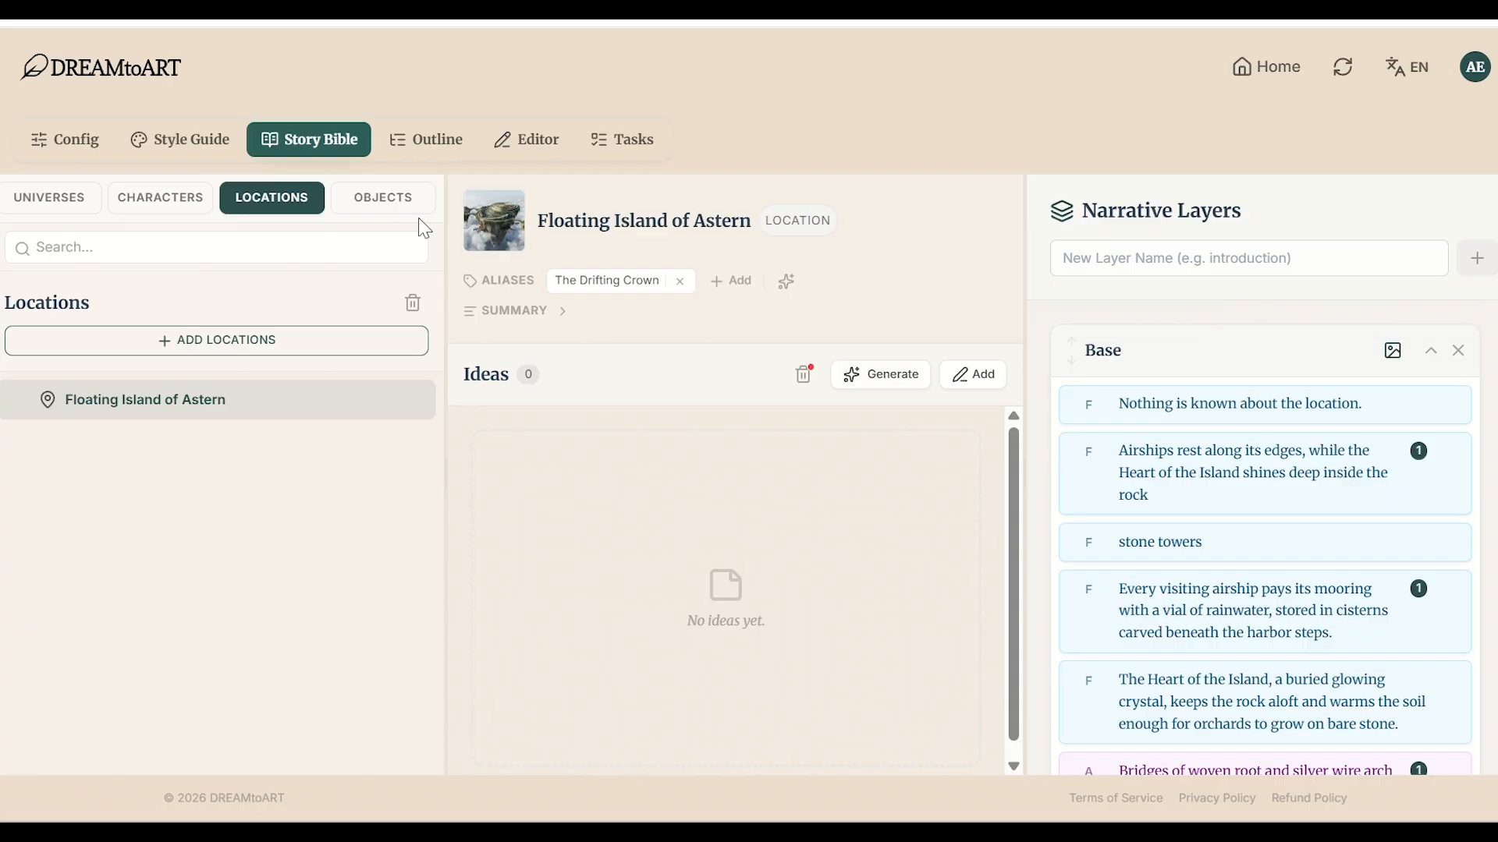
{"action": "left_click", "coordinate": [395, 208]}
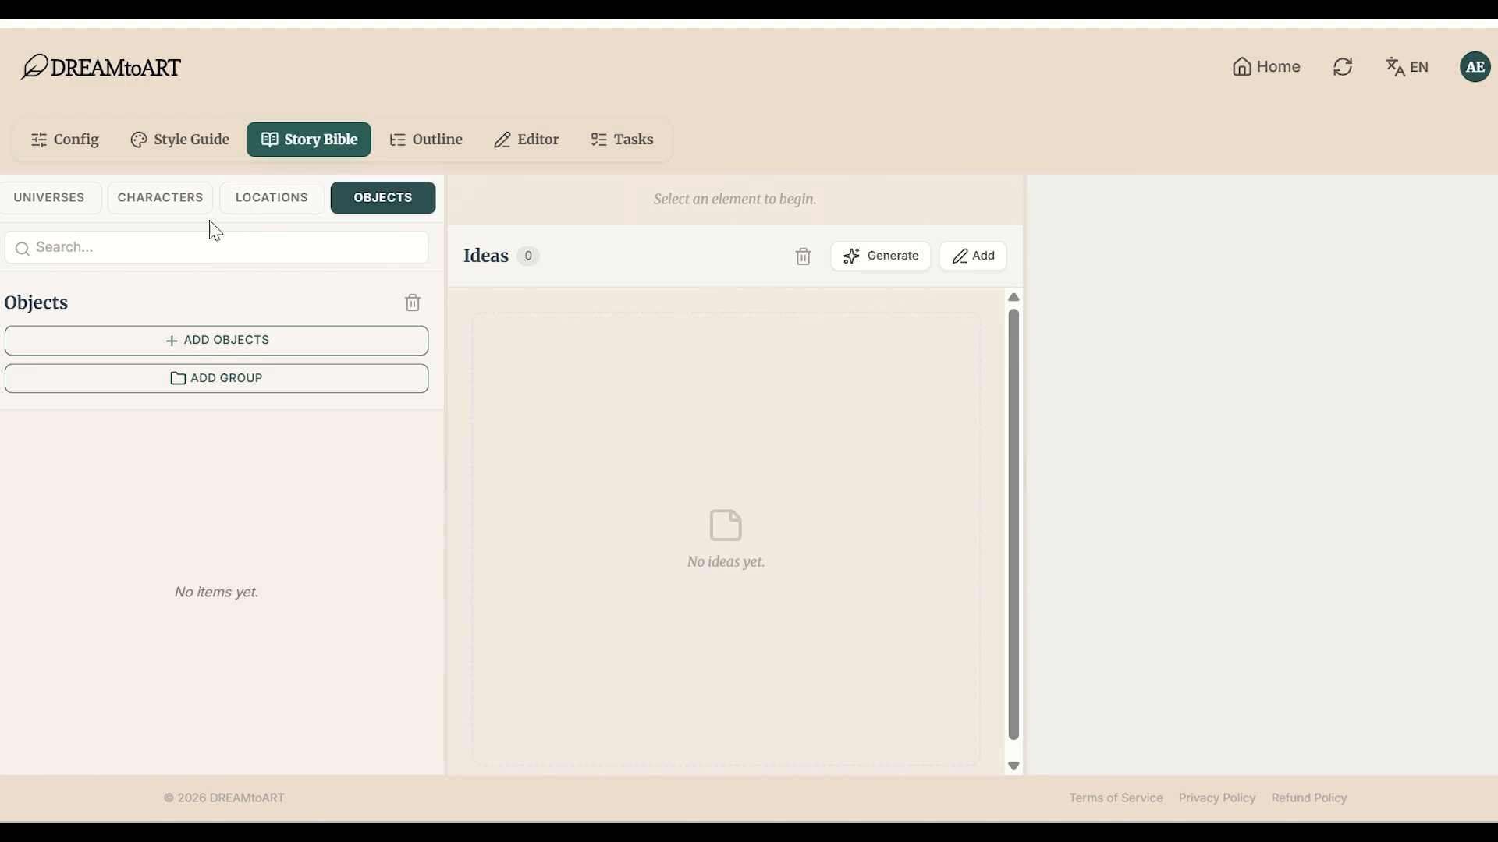
Export the book from the outline as a PDF with illustrations included
{"action": "left_click", "coordinate": [424, 141]}
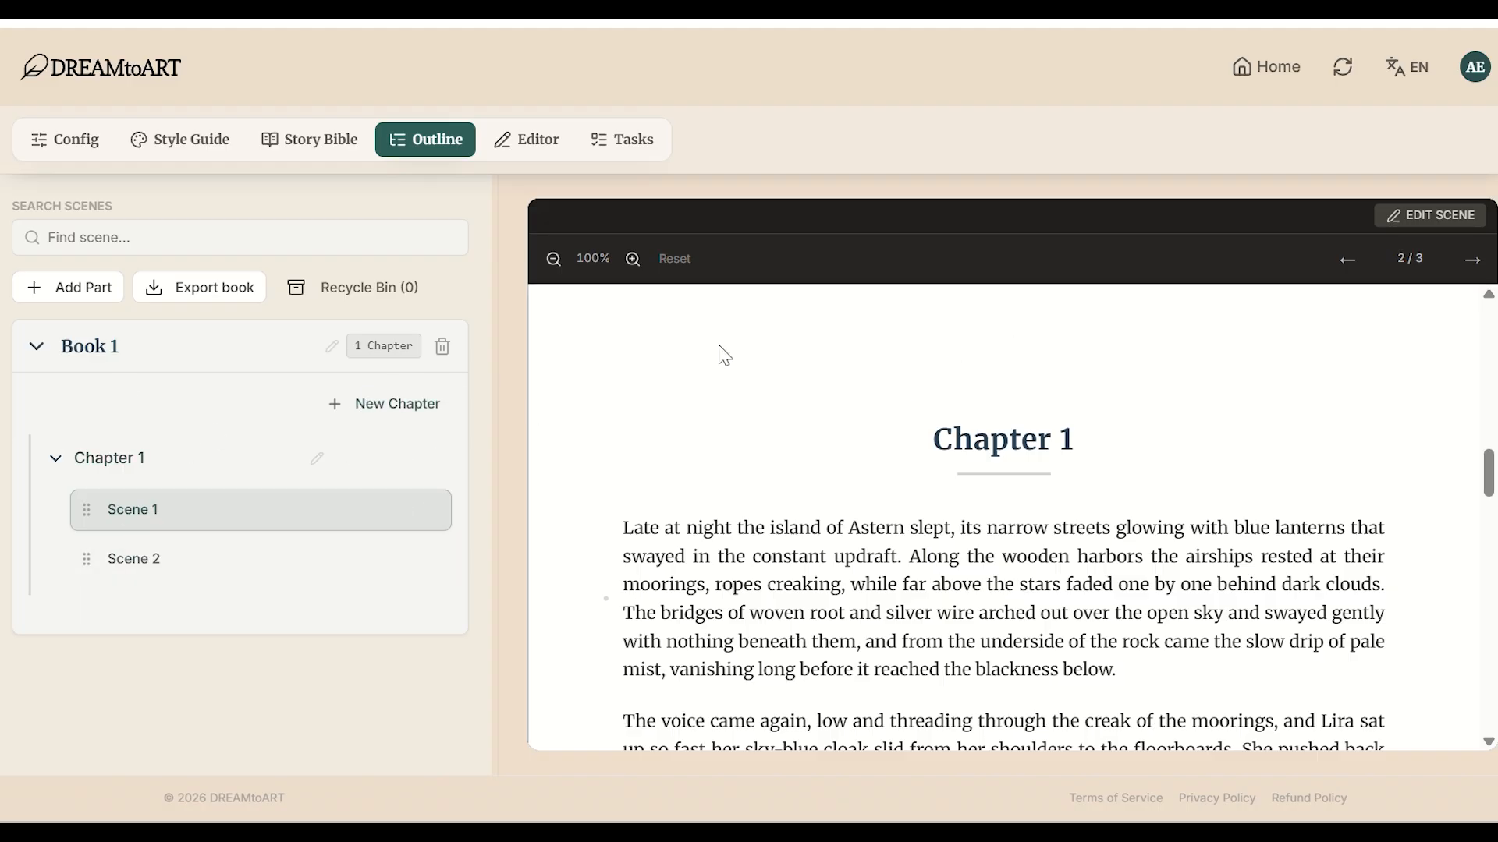
{"action": "left_click", "coordinate": [221, 288]}
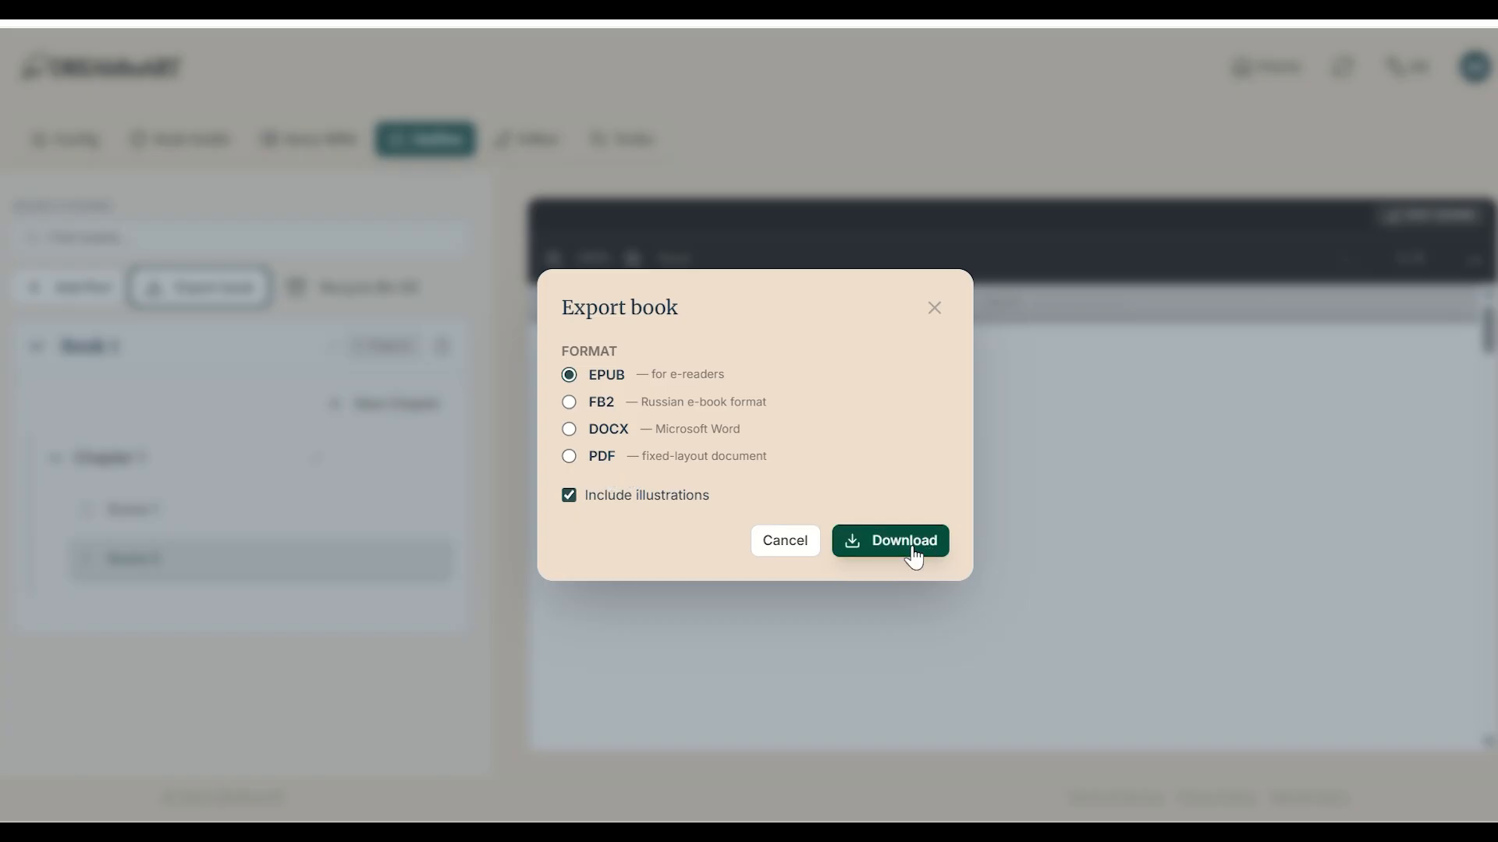
{"action": "left_click", "coordinate": [568, 456]}
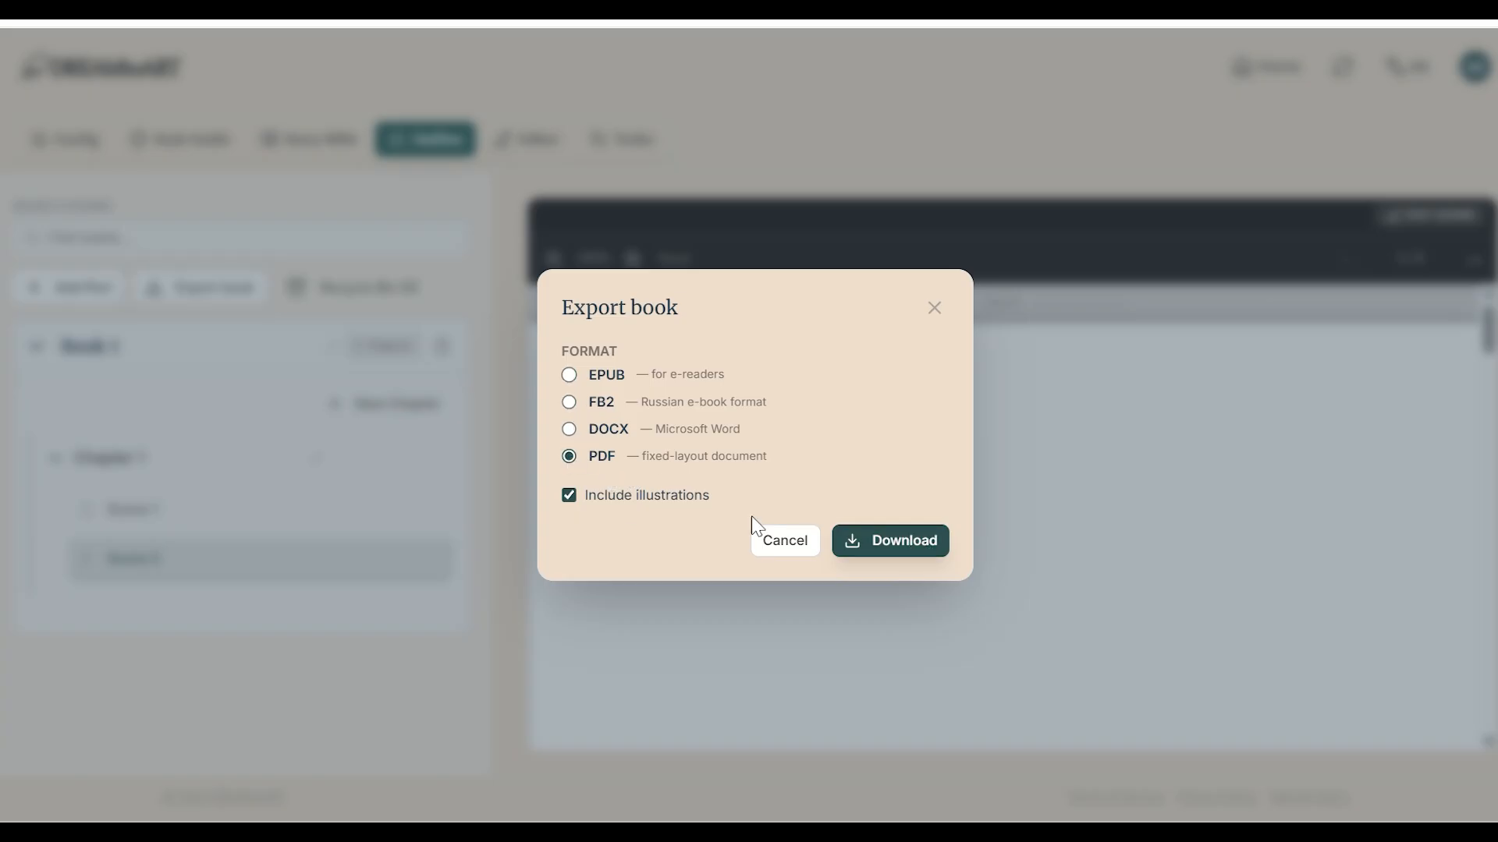
{"action": "left_click", "coordinate": [877, 546]}
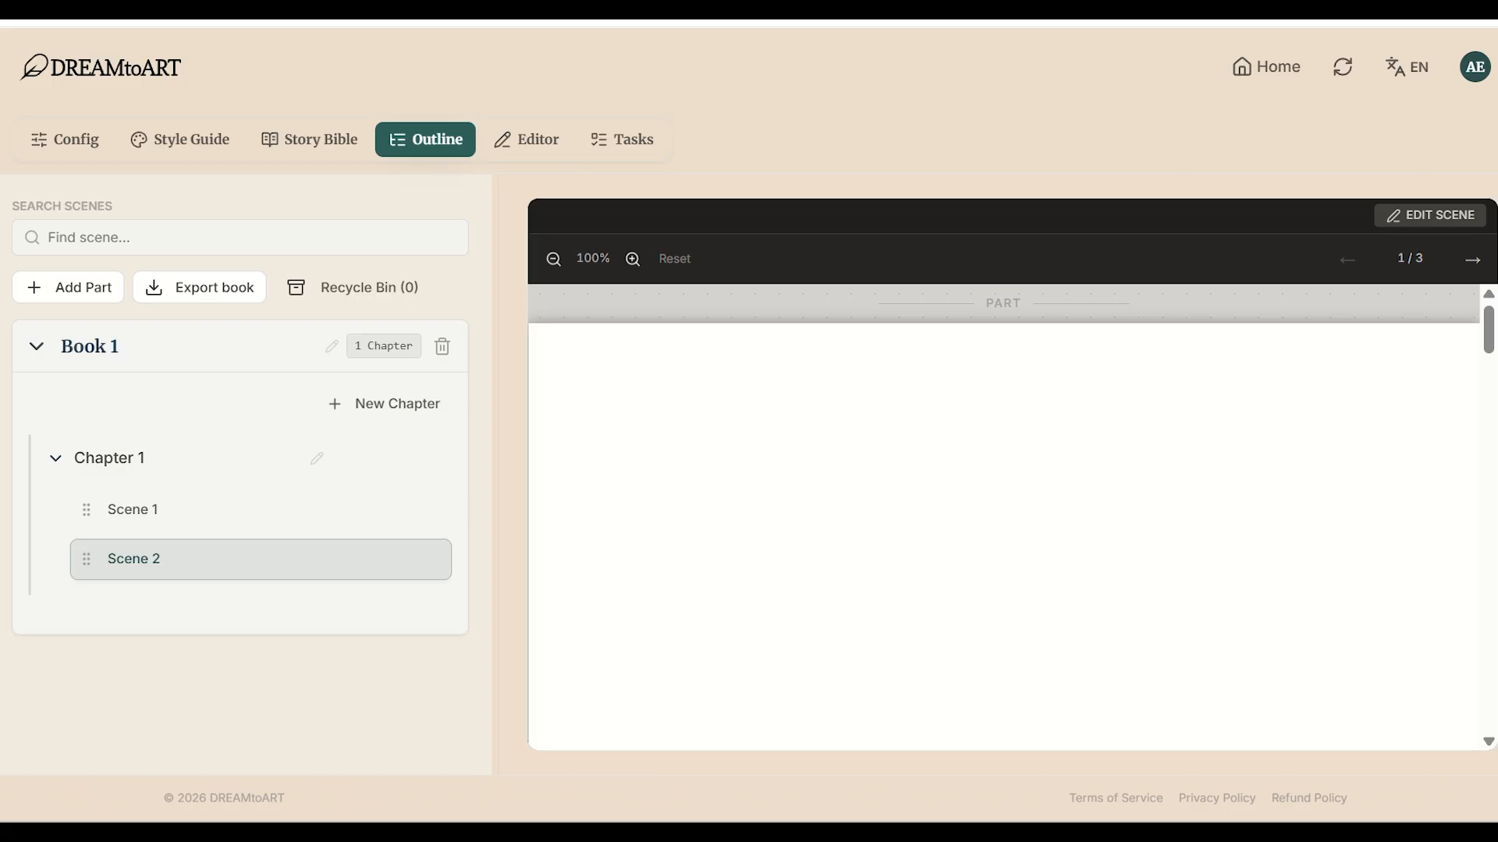
Open the exported the-first-star-of-elarion.pdf and look through its pages to the end
{"action": "left_click", "coordinate": [1223, 117]}
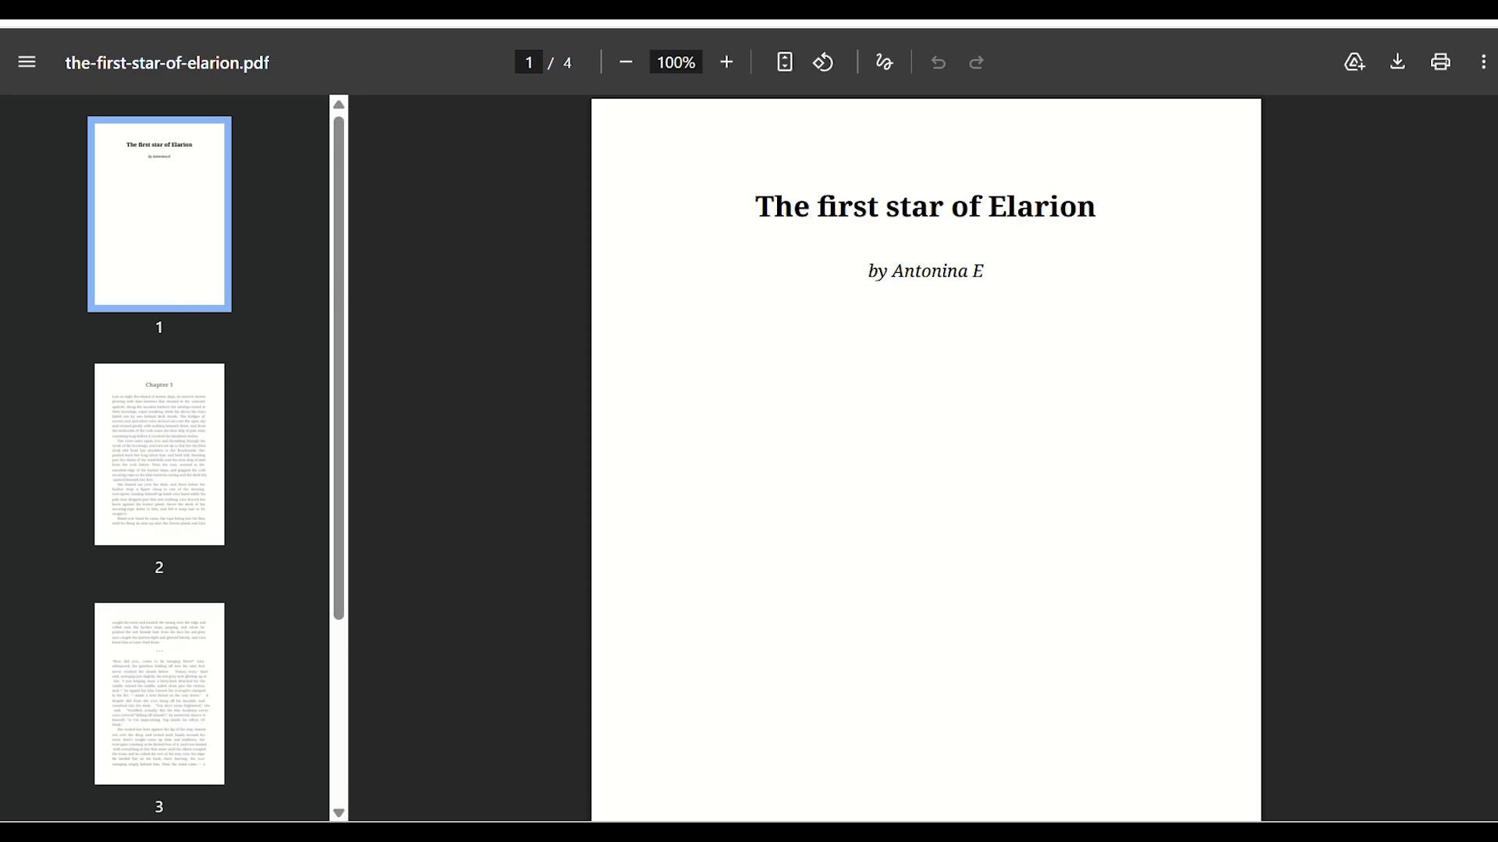
{"action": "scroll", "coordinate": [926, 460], "scroll_direction": "down", "scroll_amount": 10}
{"action": "scroll", "coordinate": [926, 460], "scroll_direction": "down", "scroll_amount": 15}
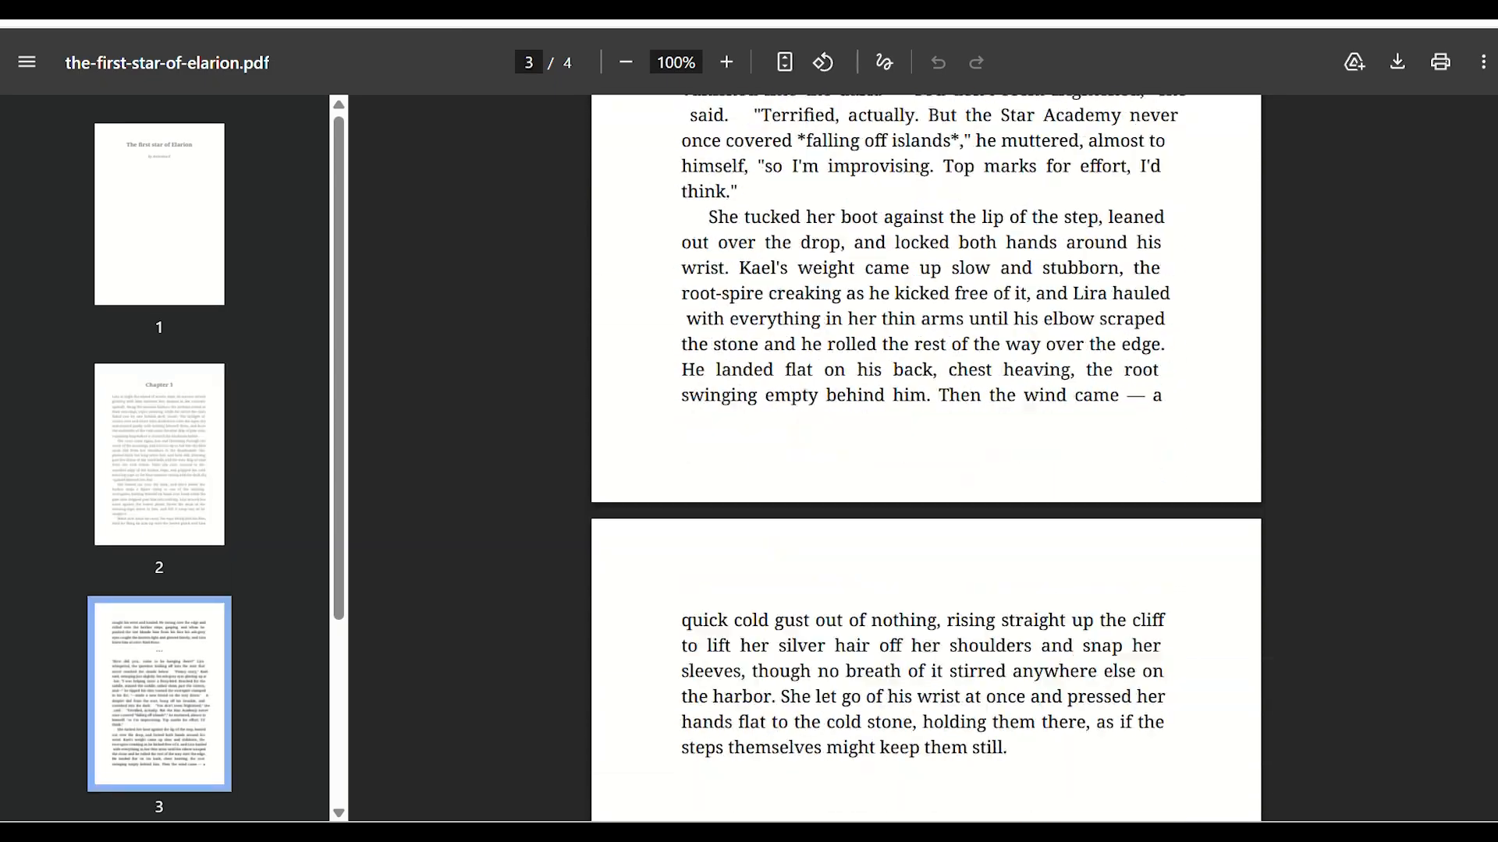
Page back through the exported PDF from the final page to the title page and review the start of Chapter 1
{"action": "scroll", "coordinate": [926, 460], "scroll_direction": "down", "scroll_amount": 9}
{"action": "scroll", "coordinate": [926, 460], "scroll_direction": "up", "scroll_amount": 15}
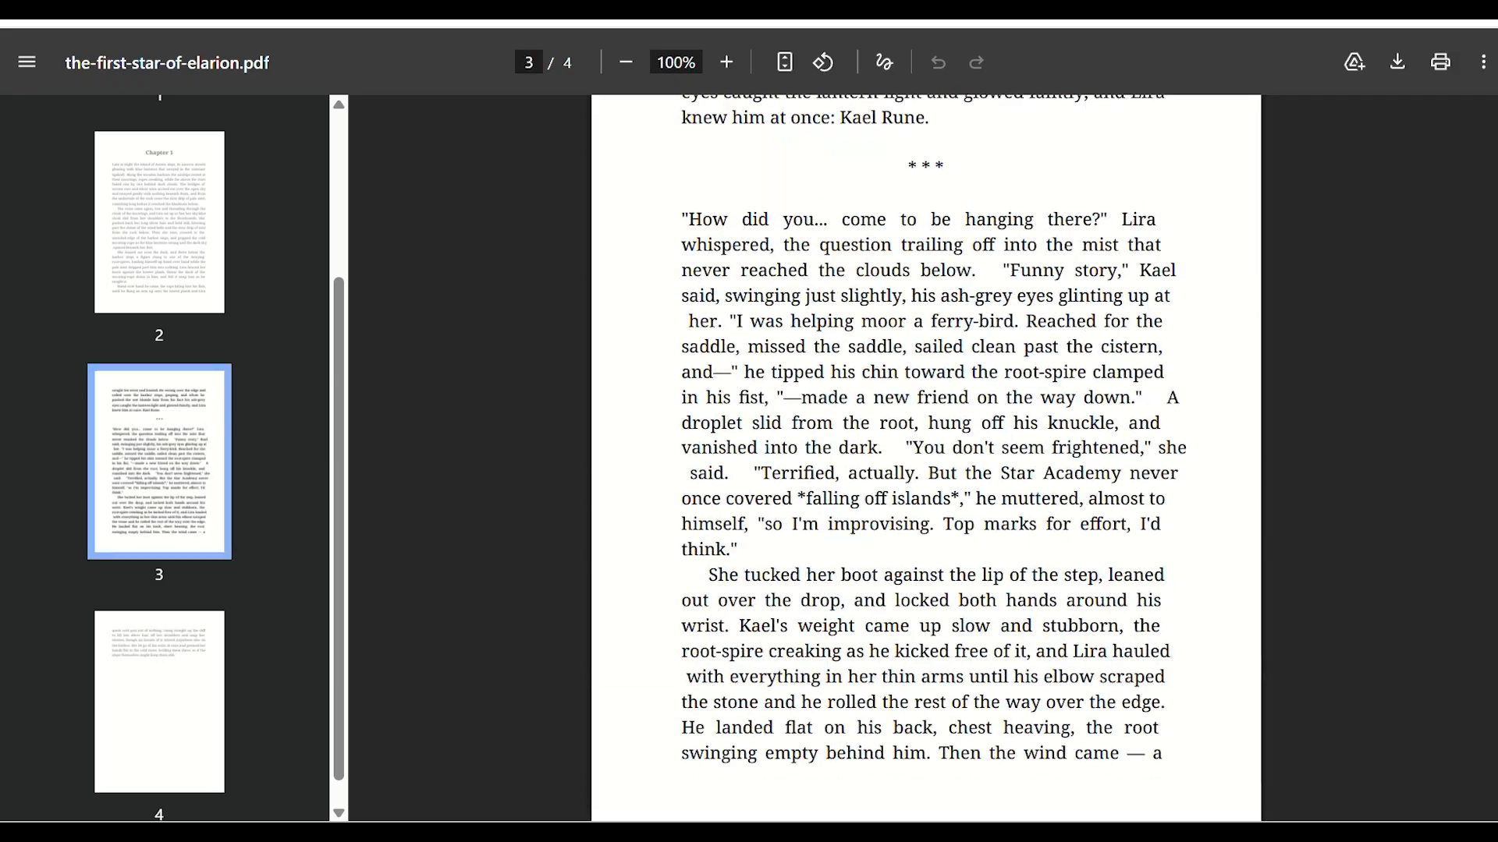
{"action": "scroll", "coordinate": [926, 460], "scroll_direction": "up", "scroll_amount": 12}
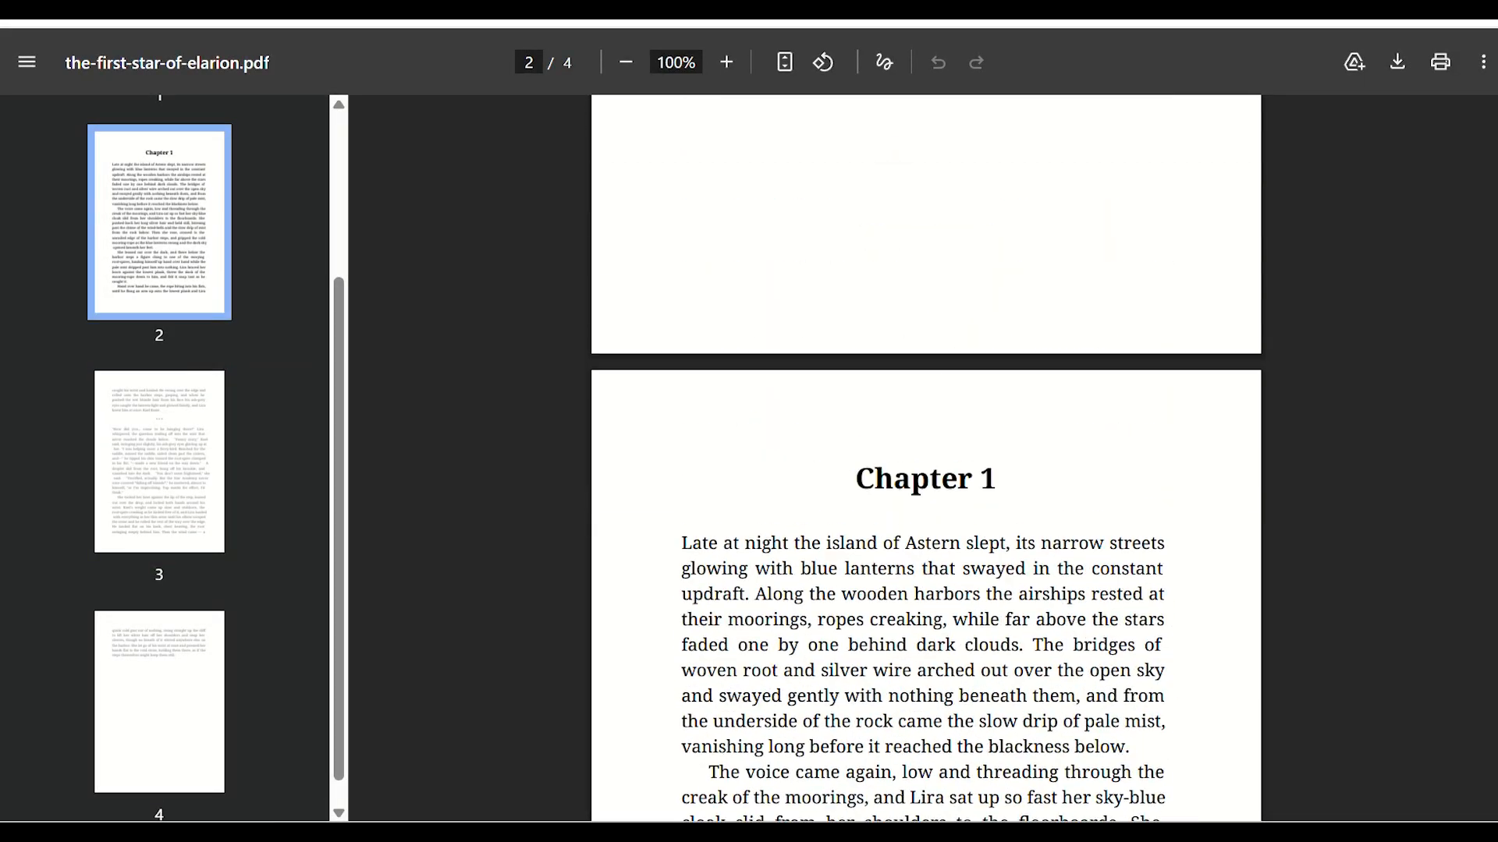
{"action": "scroll", "coordinate": [926, 461], "scroll_direction": "up", "scroll_amount": 7}
{"action": "scroll", "coordinate": [926, 460], "scroll_direction": "down", "scroll_amount": 6}
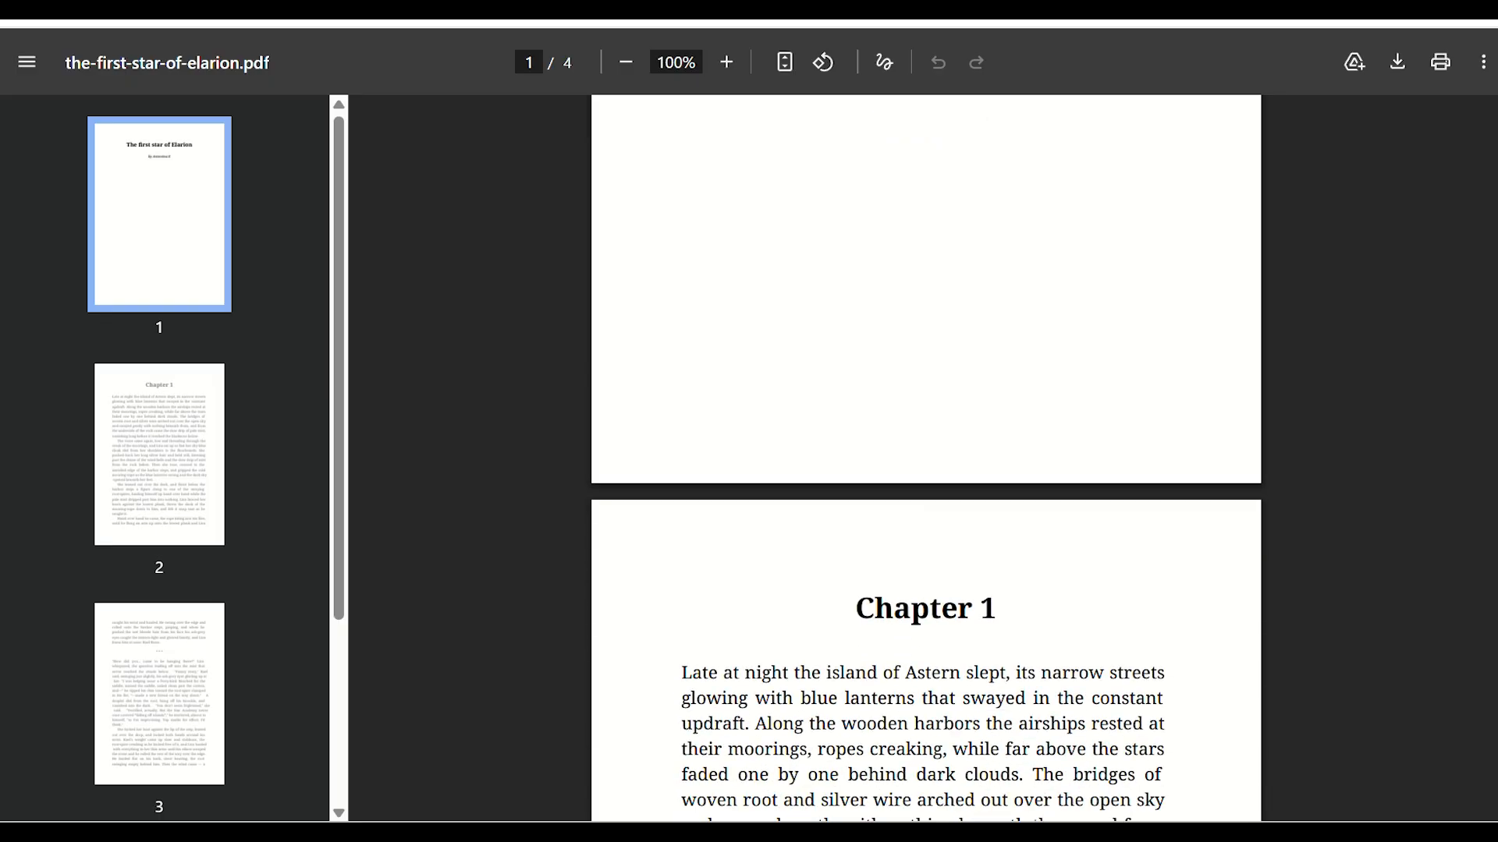
{"action": "scroll", "coordinate": [926, 460], "scroll_direction": "down", "scroll_amount": 8}
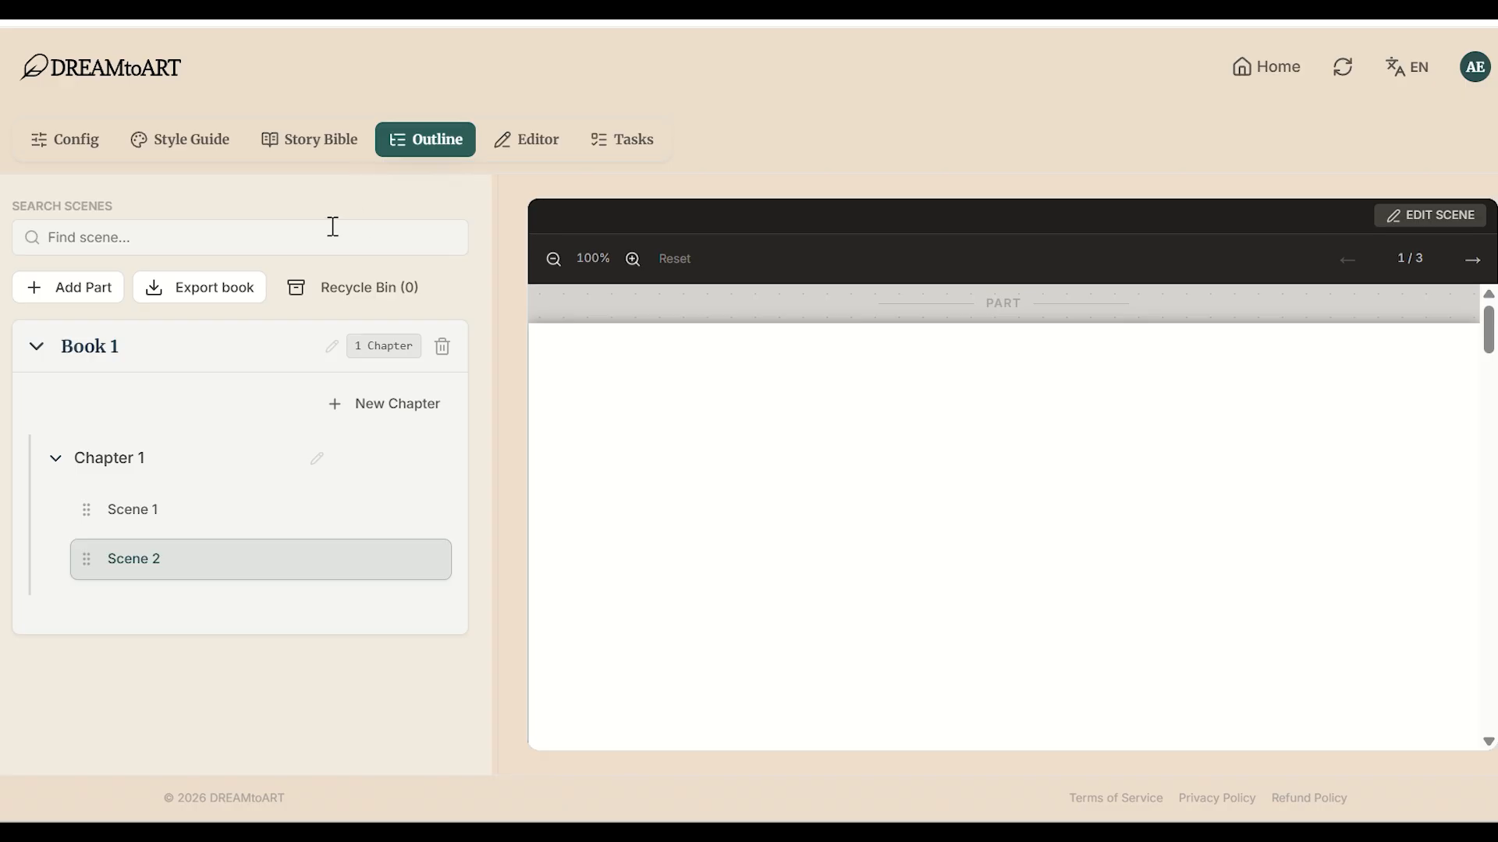
Review Scene 2's text and its first Dialog event's description in the scene editor, and widen the scene canvas
{"action": "left_click", "coordinate": [550, 145]}
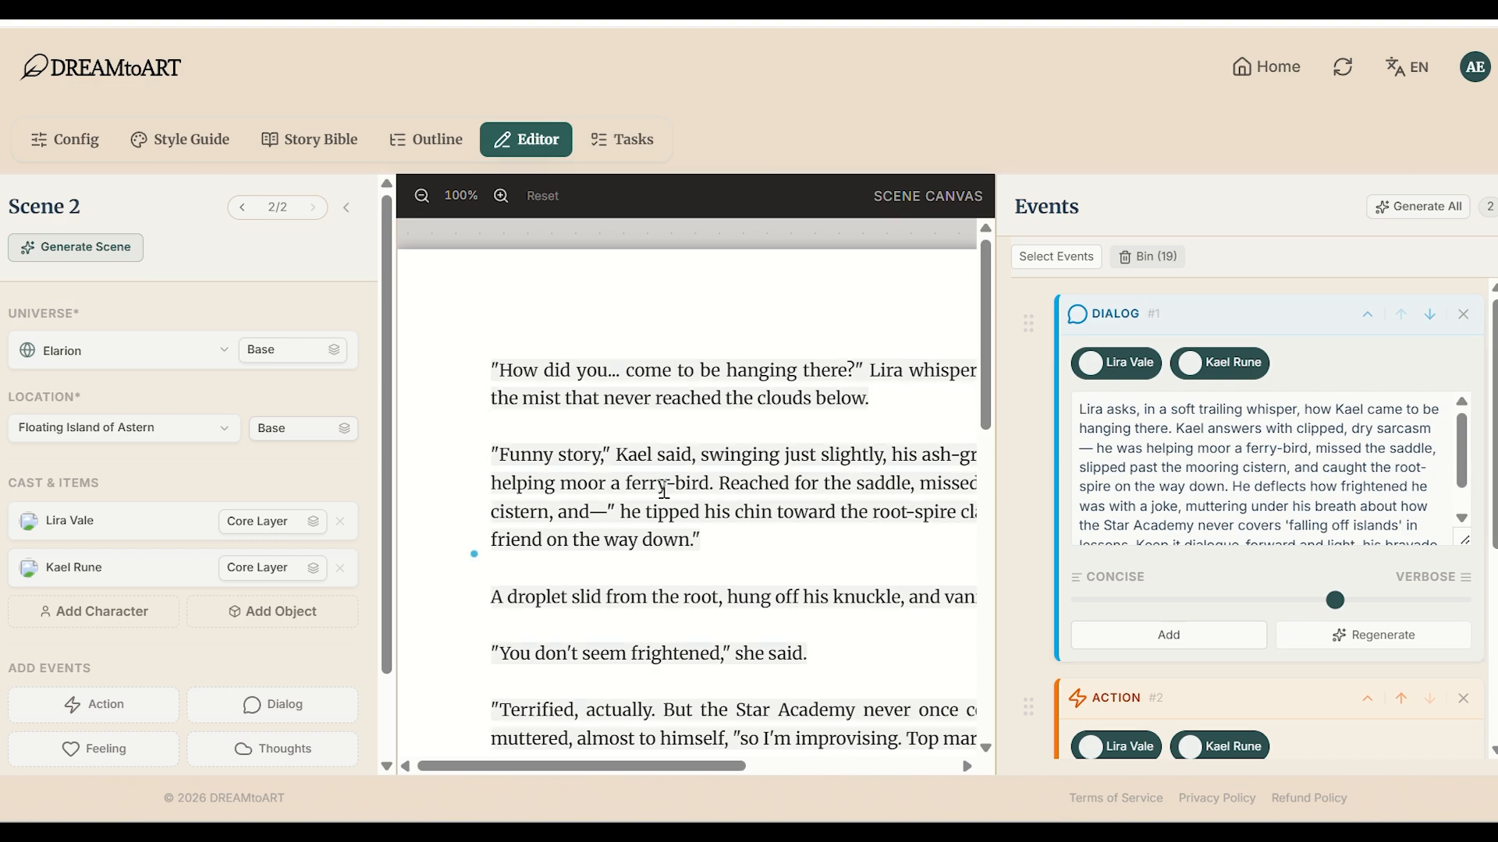
{"action": "left_click_drag", "start_coordinate": [676, 489], "coordinate": [897, 486]}
{"action": "scroll", "coordinate": [805, 538], "scroll_direction": "down", "scroll_amount": 1}
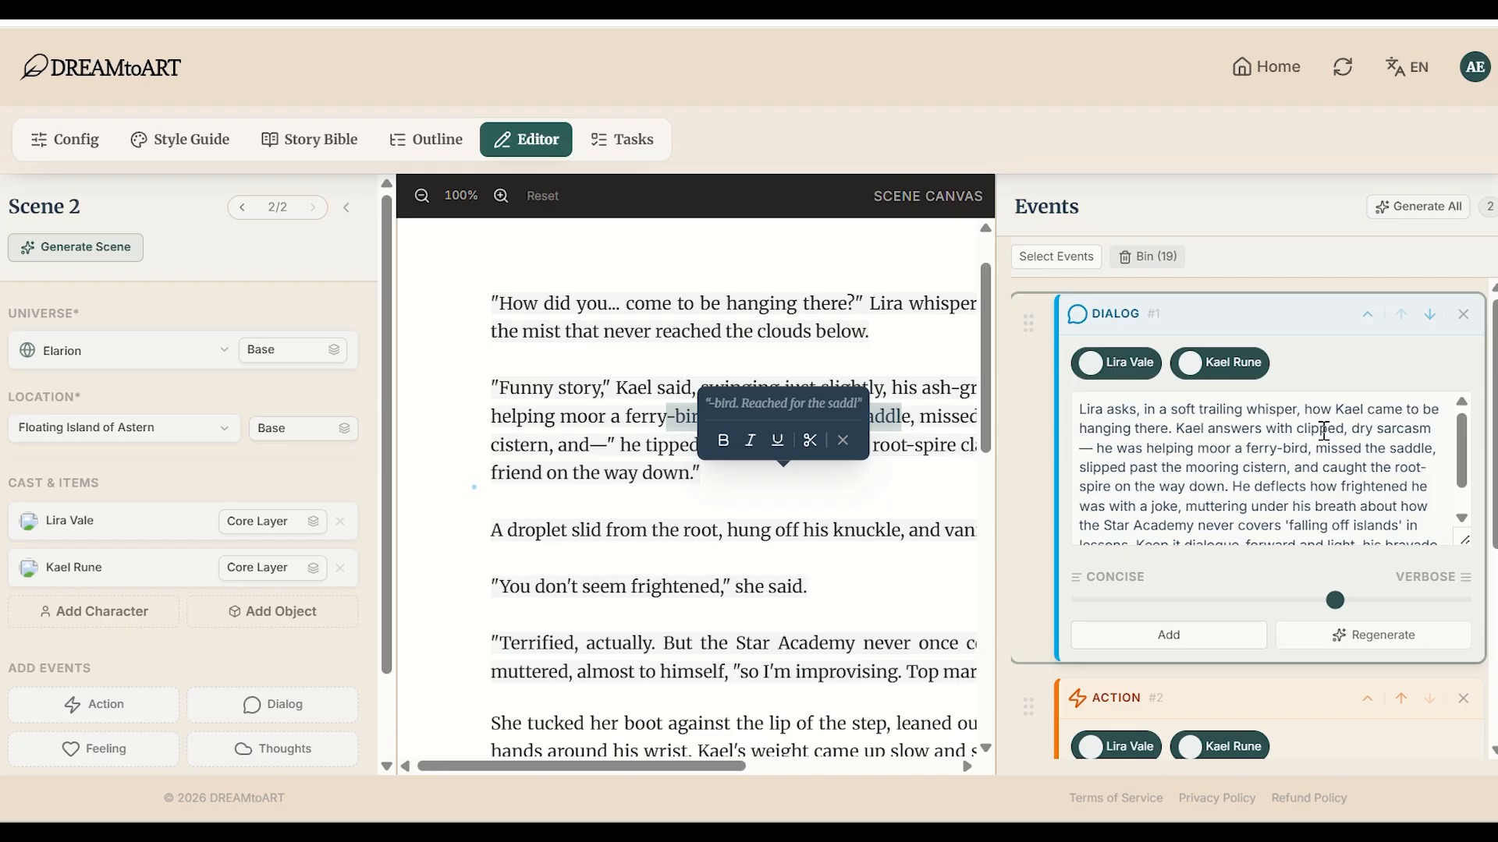
{"action": "left_click_drag", "start_coordinate": [1461, 437], "coordinate": [1463, 491]}
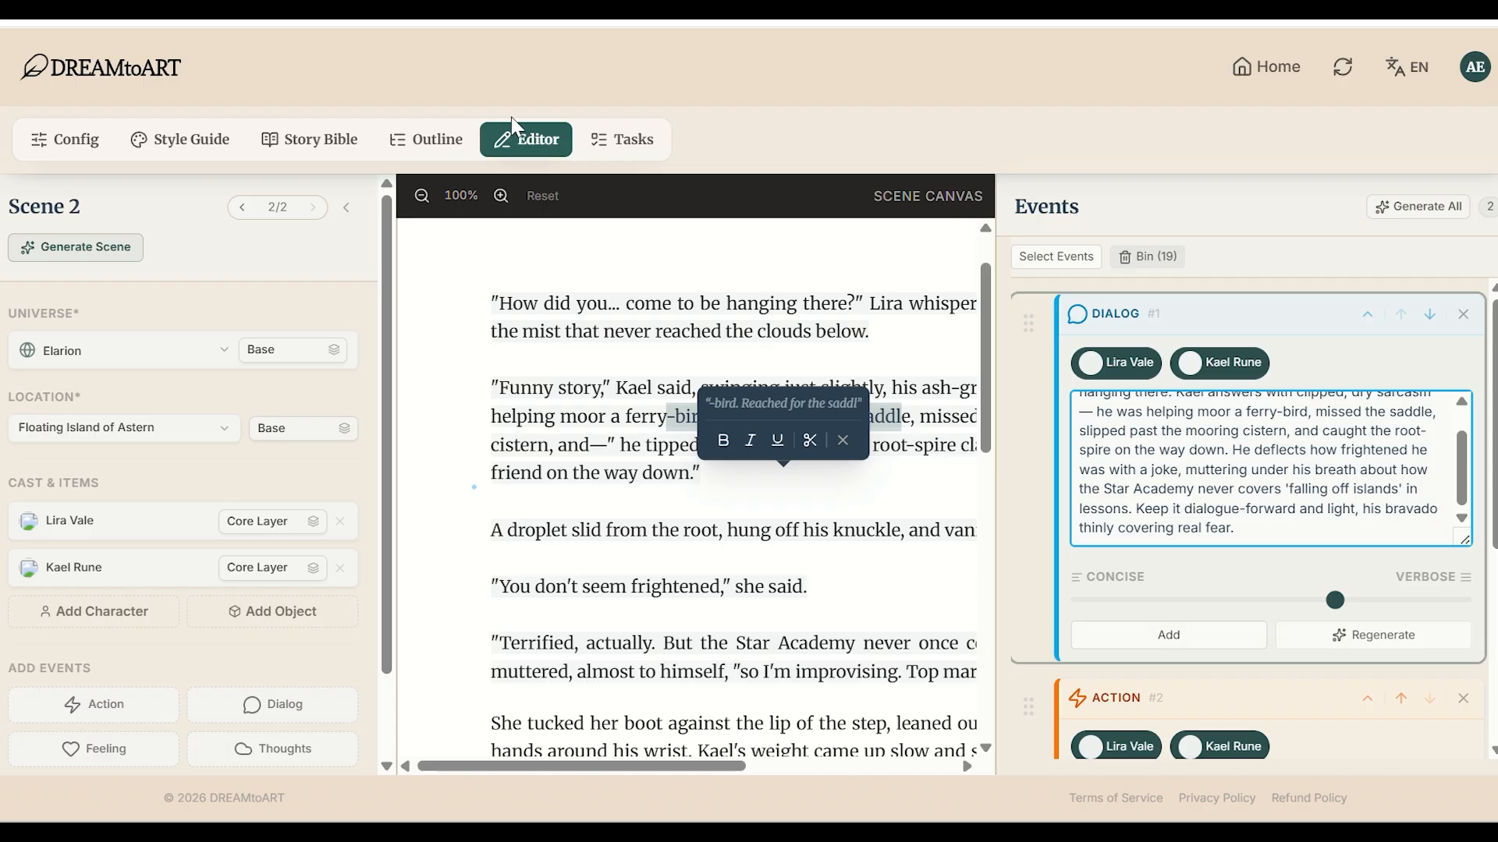
{"action": "left_click_drag", "start_coordinate": [1000, 258], "coordinate": [1143, 256]}
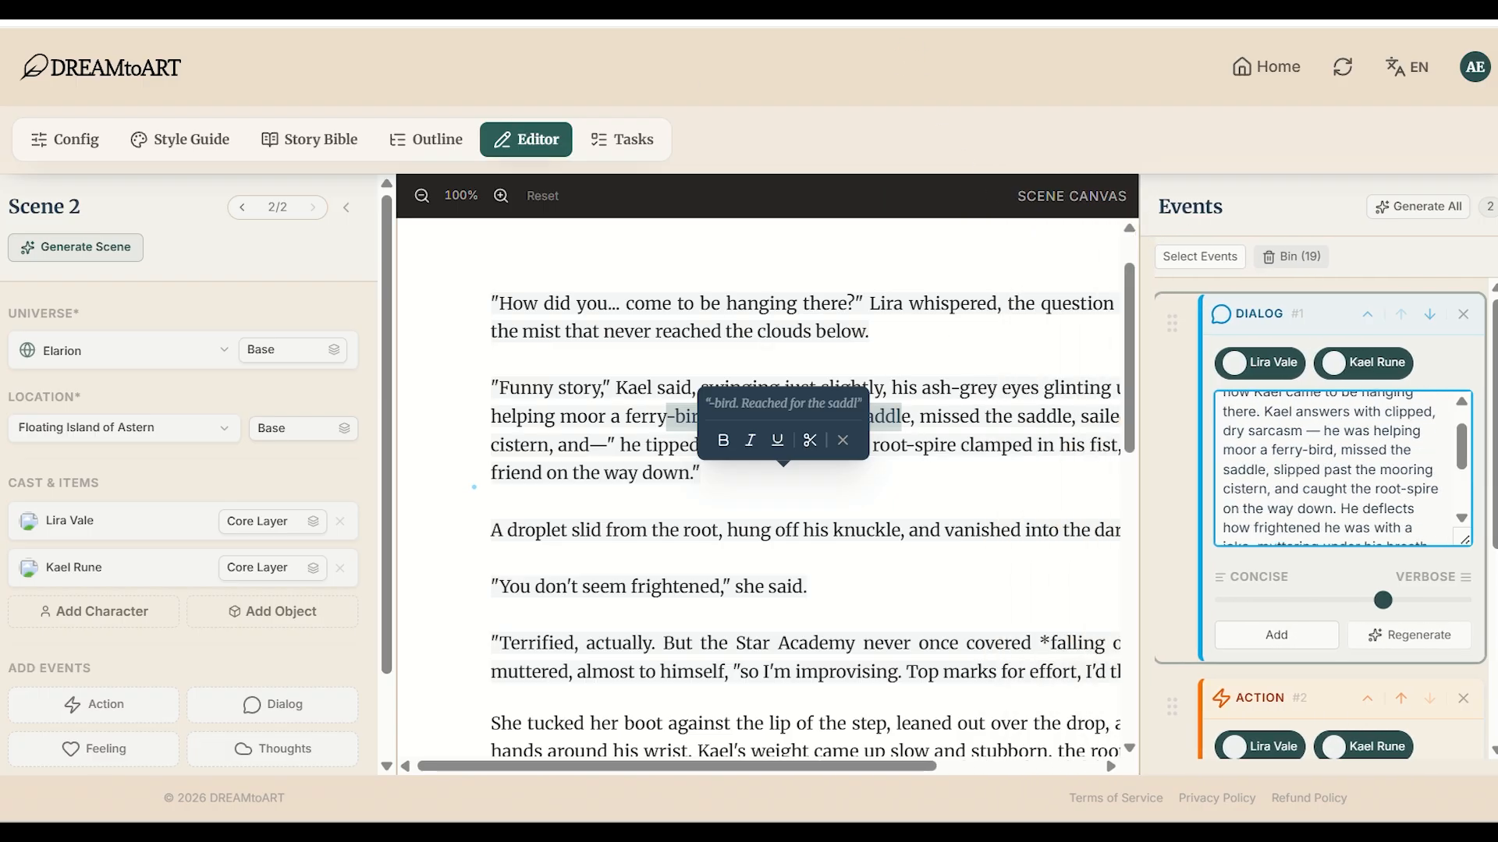